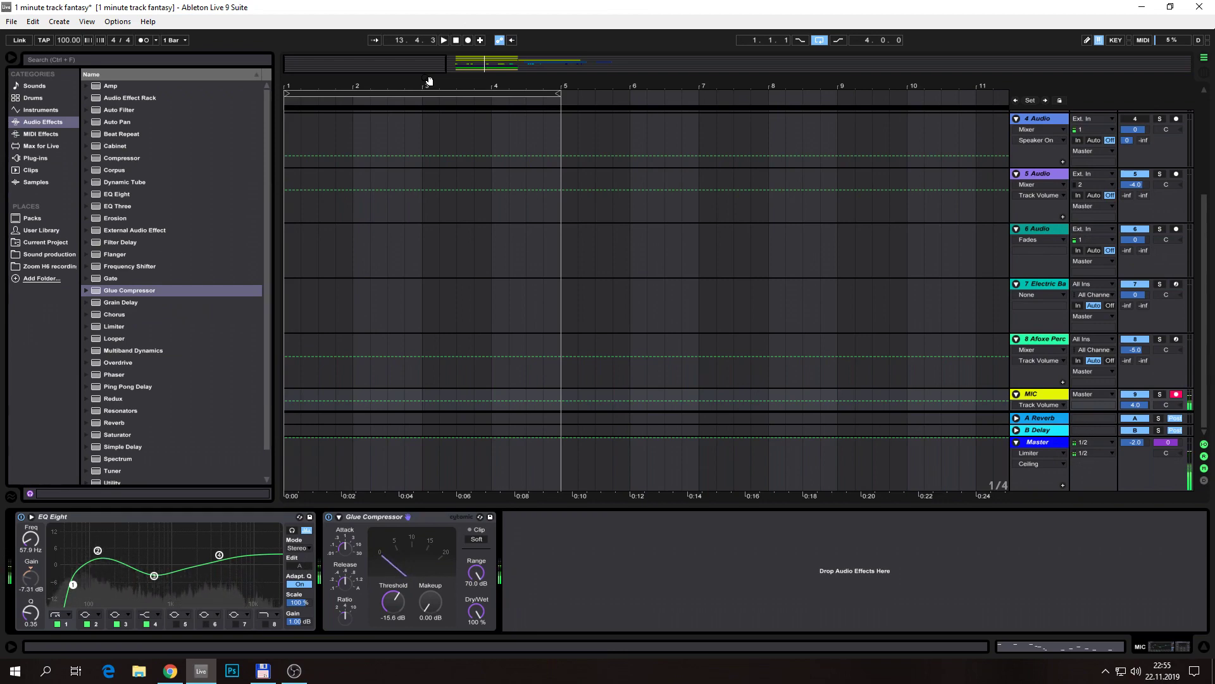
{"action": "left_click_drag", "start_coordinate": [428, 80], "coordinate": [528, 83]}
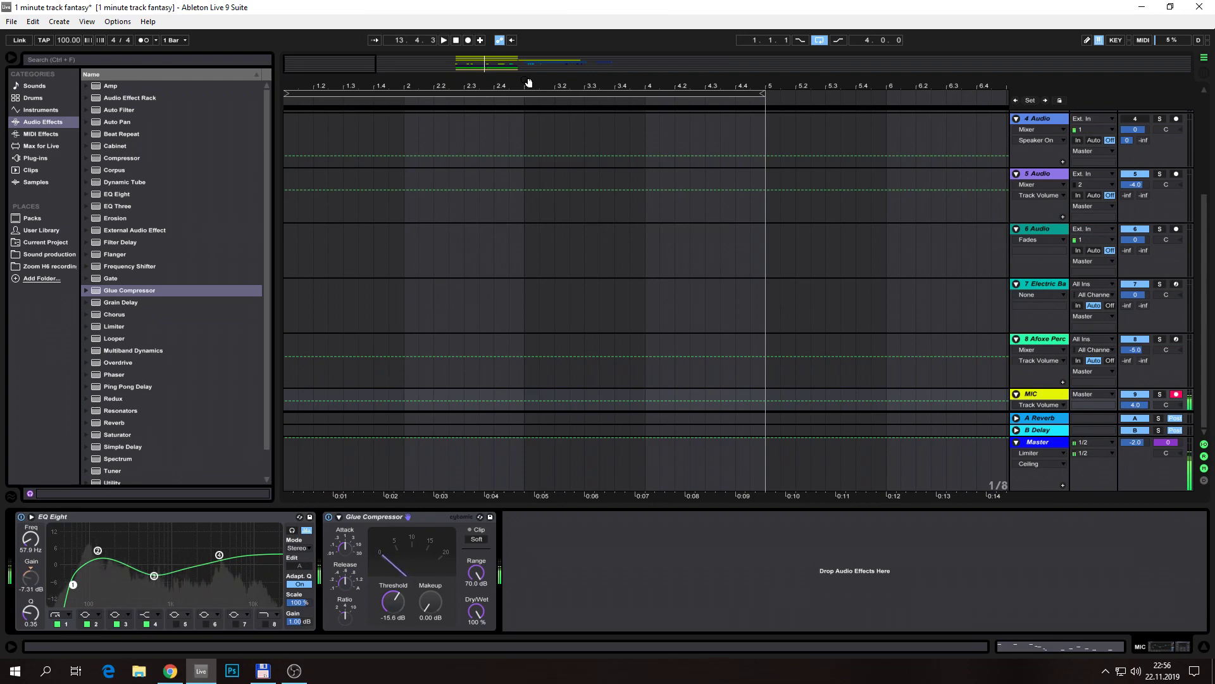
{"action": "left_click_drag", "start_coordinate": [550, 83], "coordinate": [551, 17]}
{"action": "left_click_drag", "start_coordinate": [1208, 385], "coordinate": [1209, 277]}
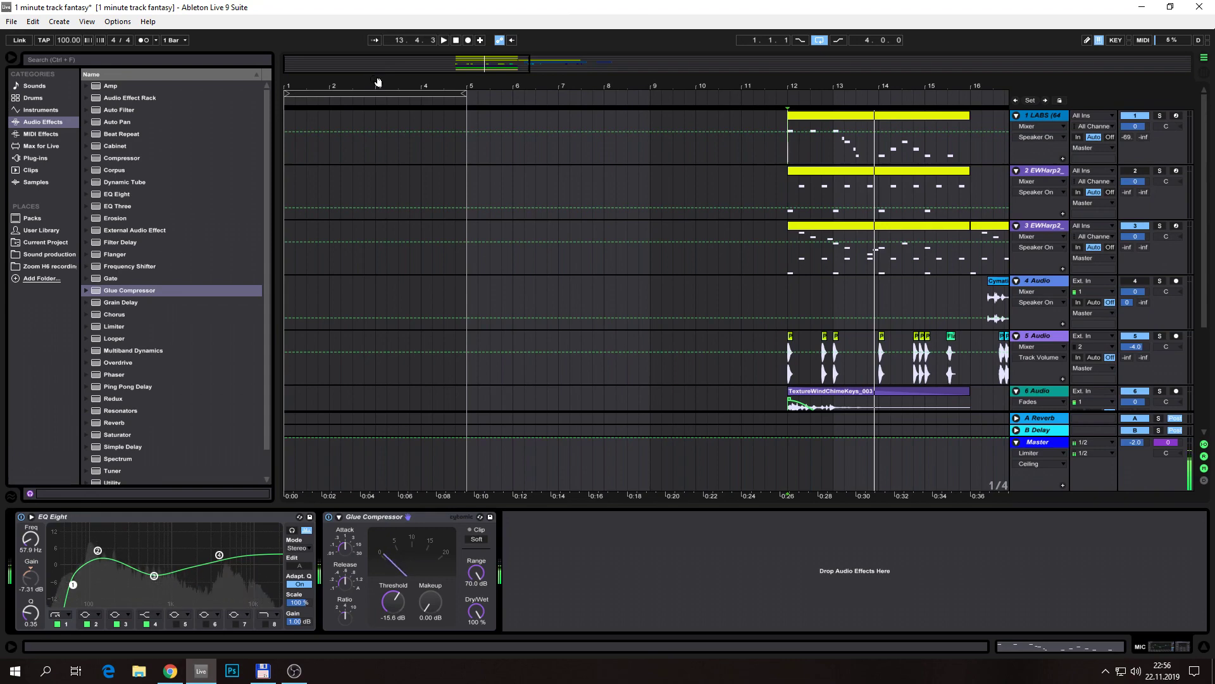
{"action": "left_click_drag", "start_coordinate": [382, 83], "coordinate": [518, 85]}
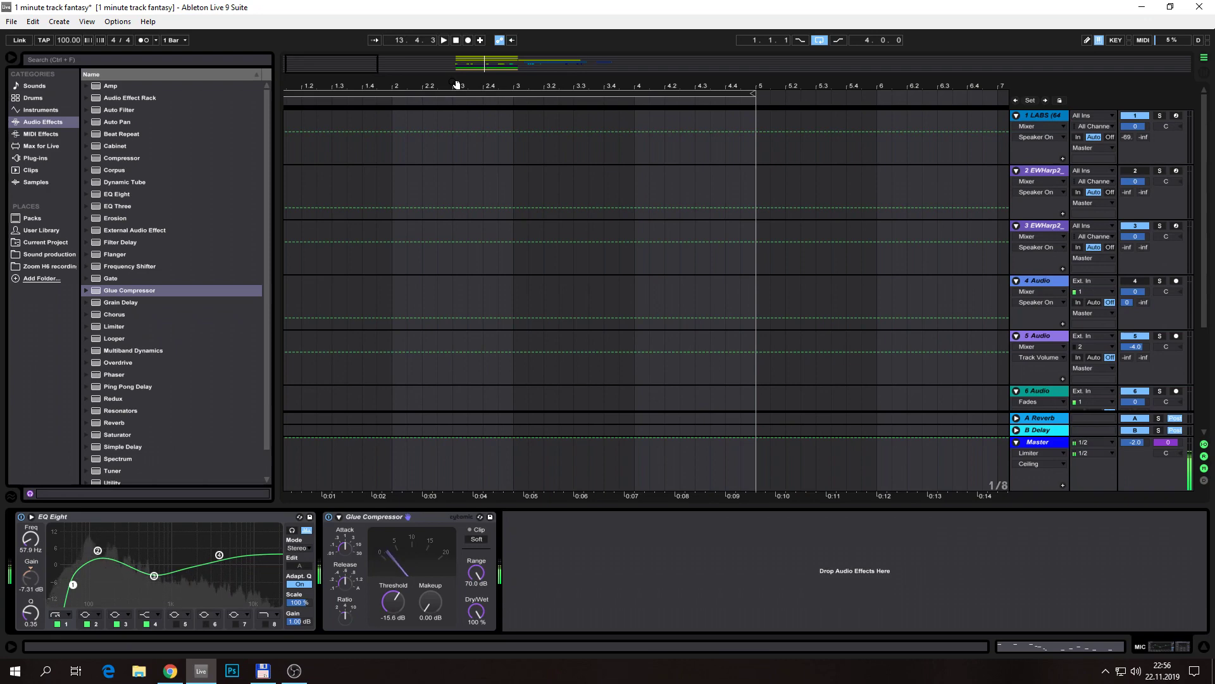
{"action": "left_click_drag", "start_coordinate": [455, 84], "coordinate": [500, 95]}
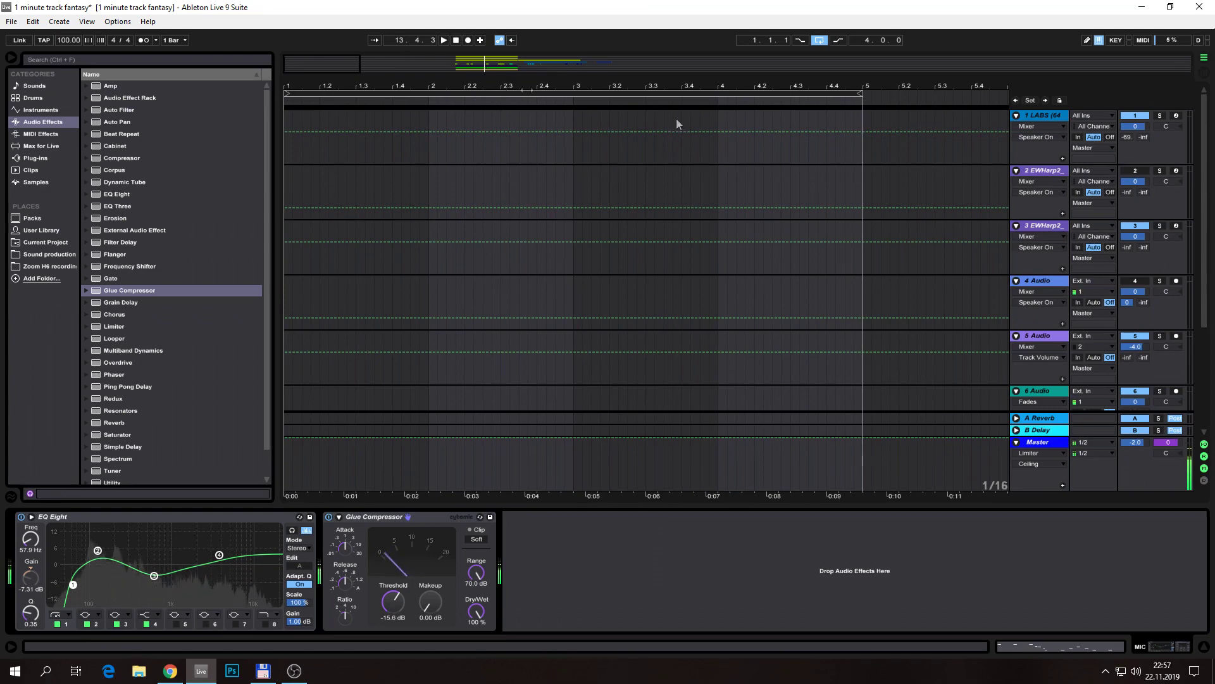
Select the LABS track and look through the Instruments category, including Operator, and the Sounds category
{"action": "left_click", "coordinate": [1053, 116]}
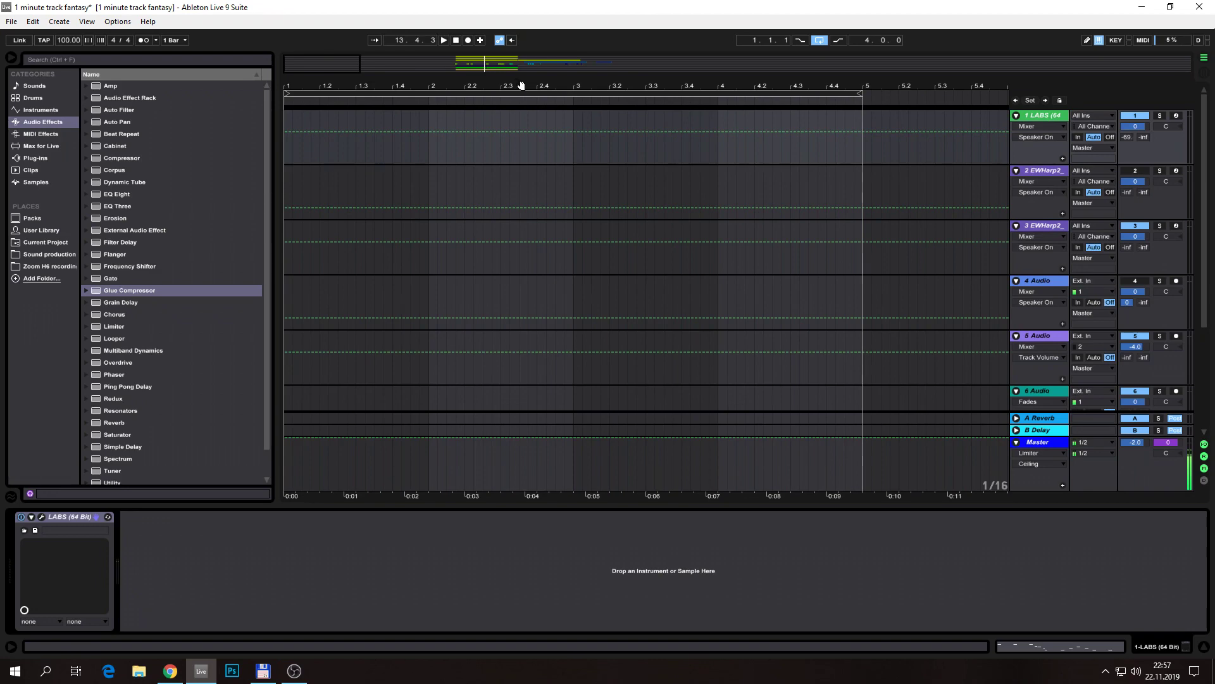
{"action": "left_click", "coordinate": [46, 110]}
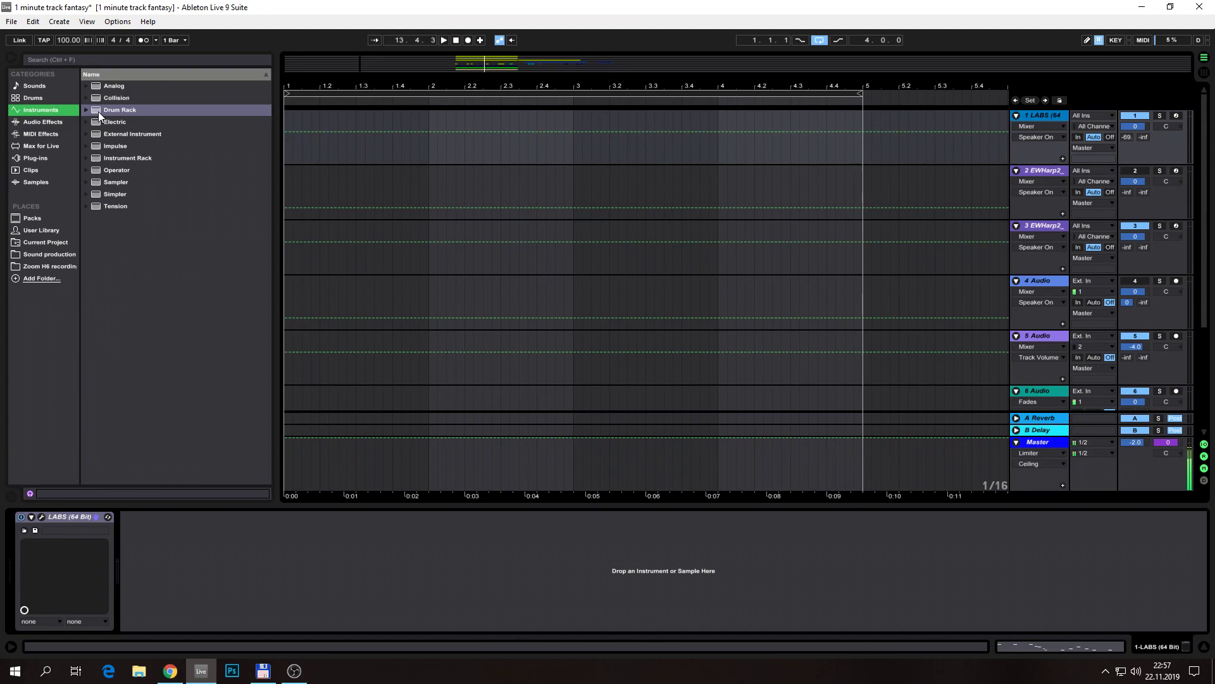
{"action": "left_click", "coordinate": [119, 170]}
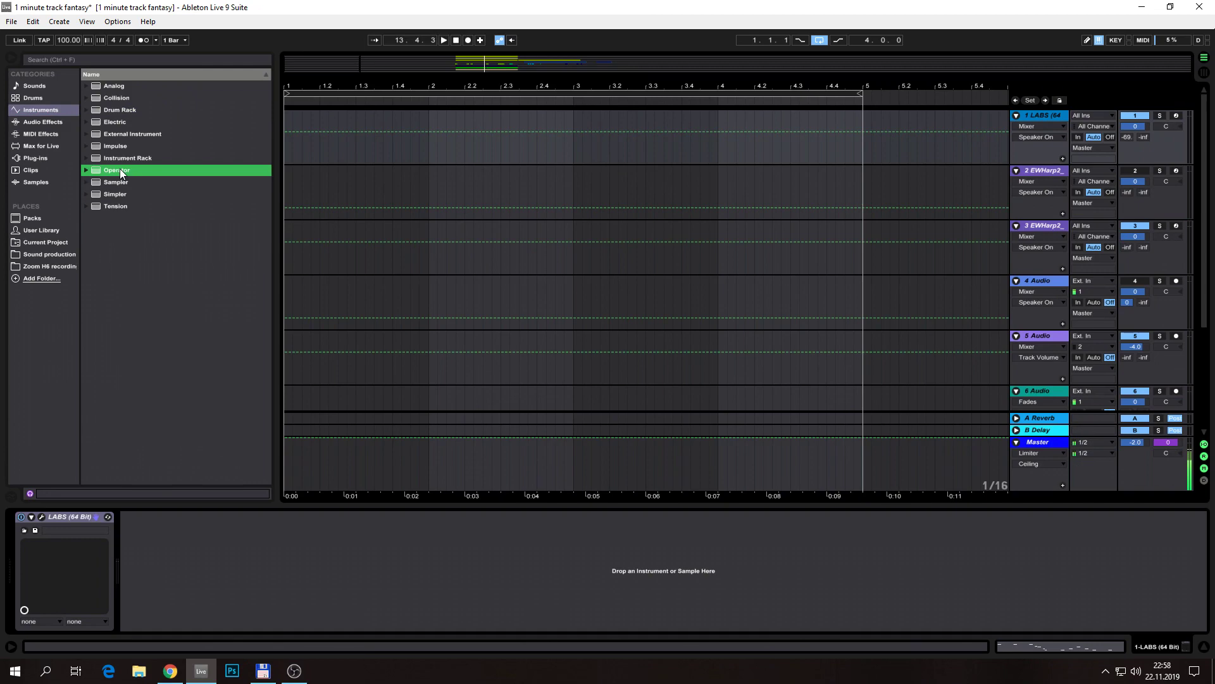
{"action": "left_click", "coordinate": [39, 87]}
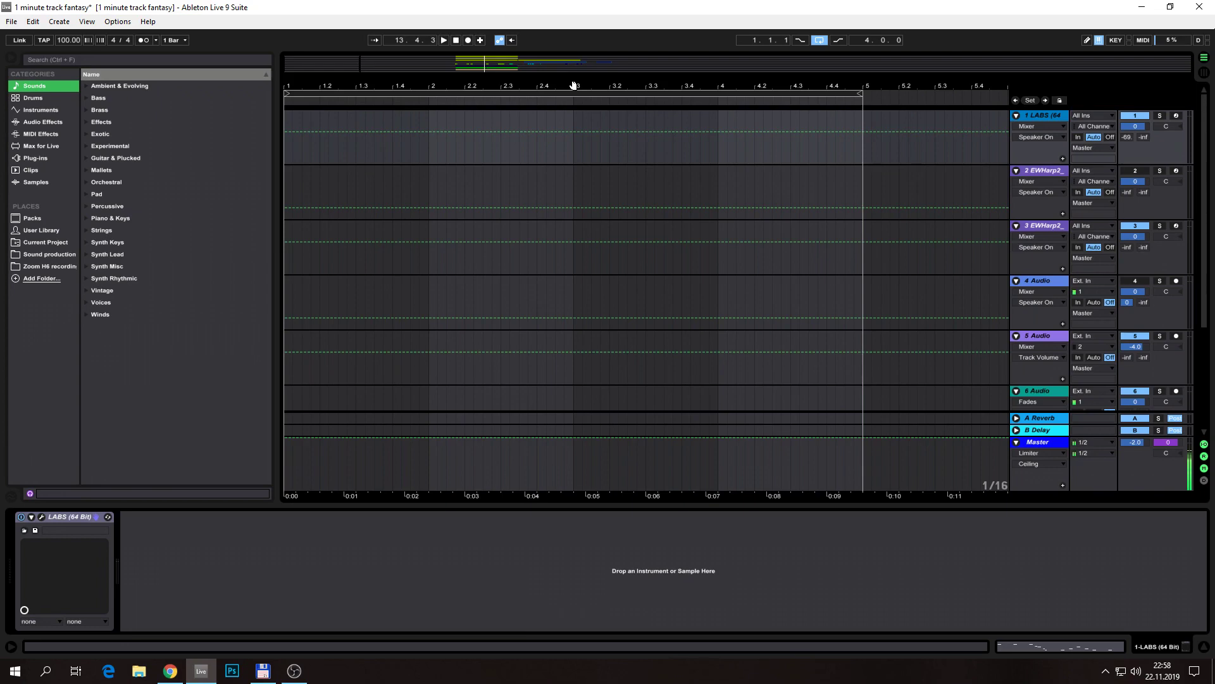
Insert a new MIDI track and move it above the LABS track, making it the first track
{"action": "left_click_drag", "start_coordinate": [580, 87], "coordinate": [534, 87]}
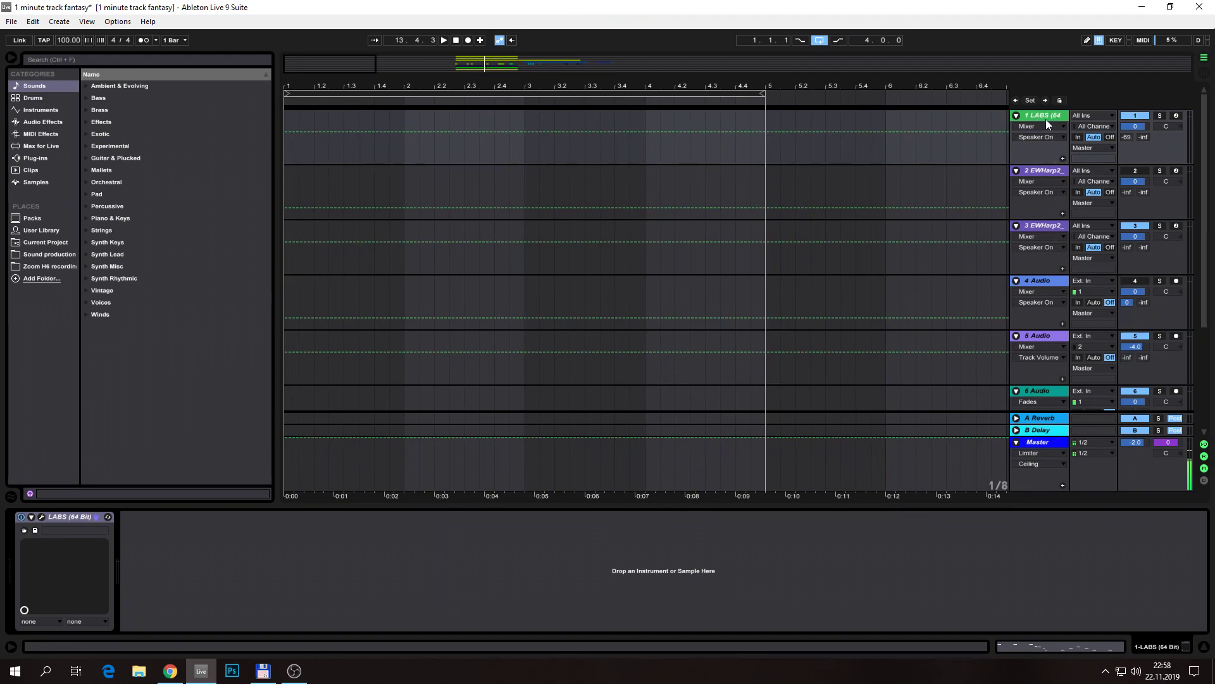
{"action": "mouse_move", "coordinate": [645, 86]}
{"action": "left_mouse_down"}
{"action": "mouse_move", "coordinate": [645, 71]}
{"action": "mouse_move", "coordinate": [656, 87]}
{"action": "left_mouse_up"}
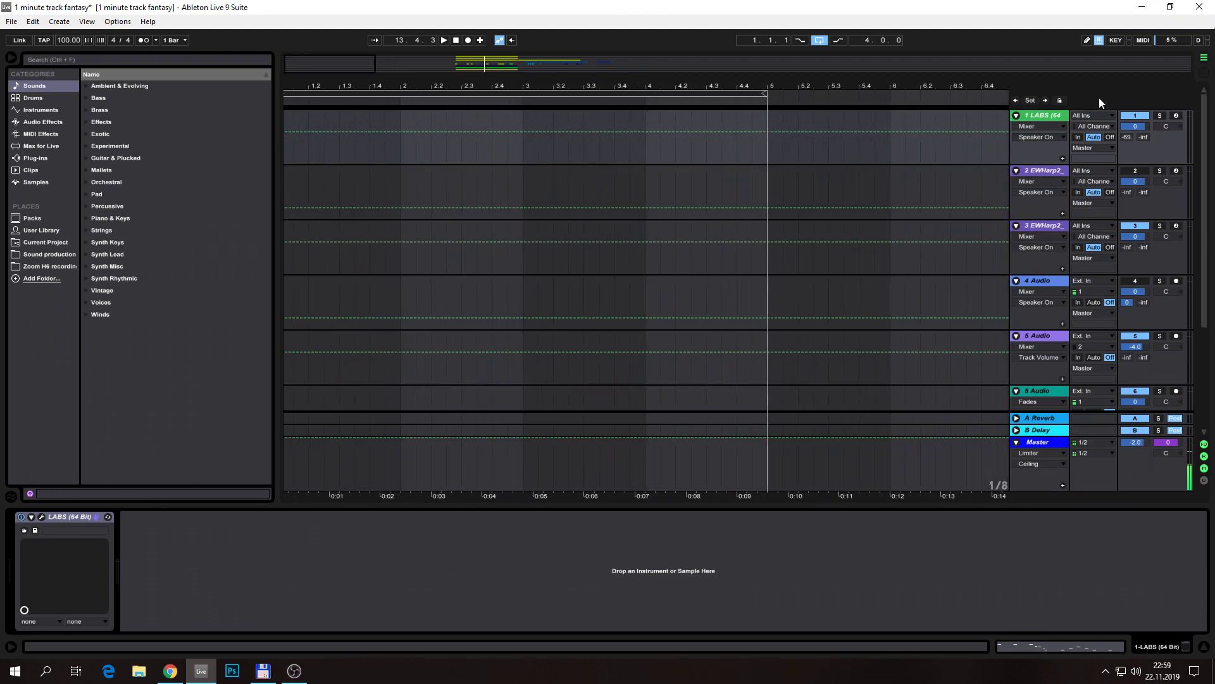
{"action": "right_click", "coordinate": [1045, 116]}
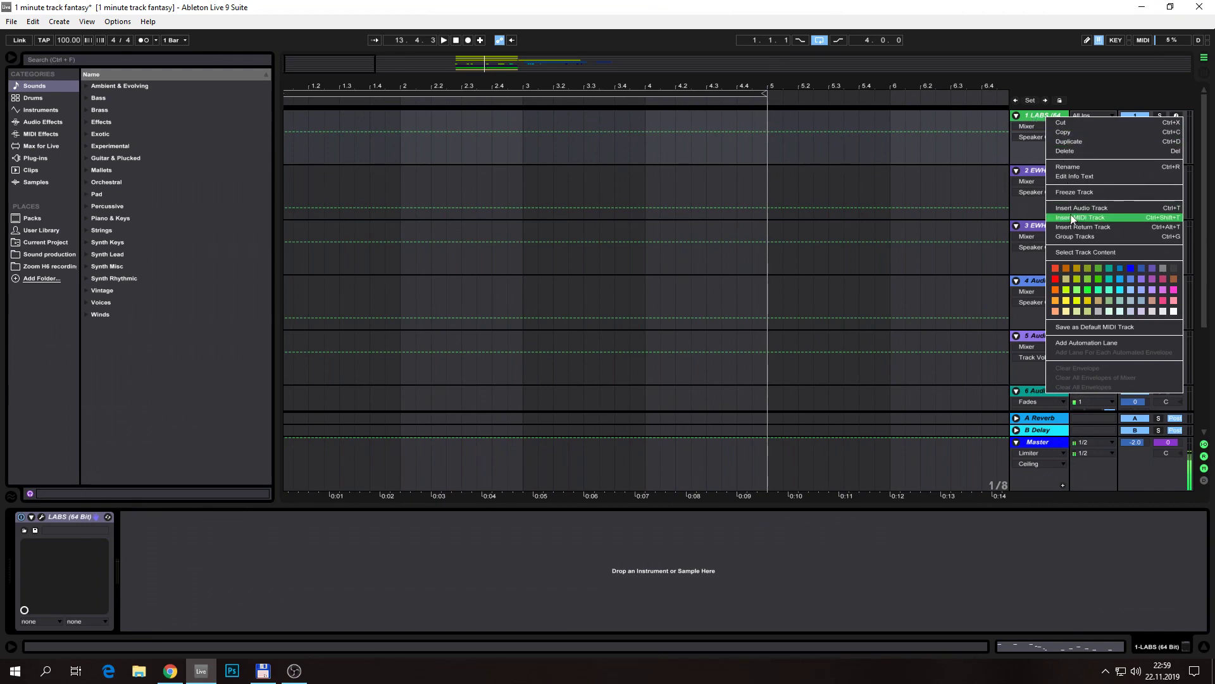
{"action": "left_click", "coordinate": [1114, 217]}
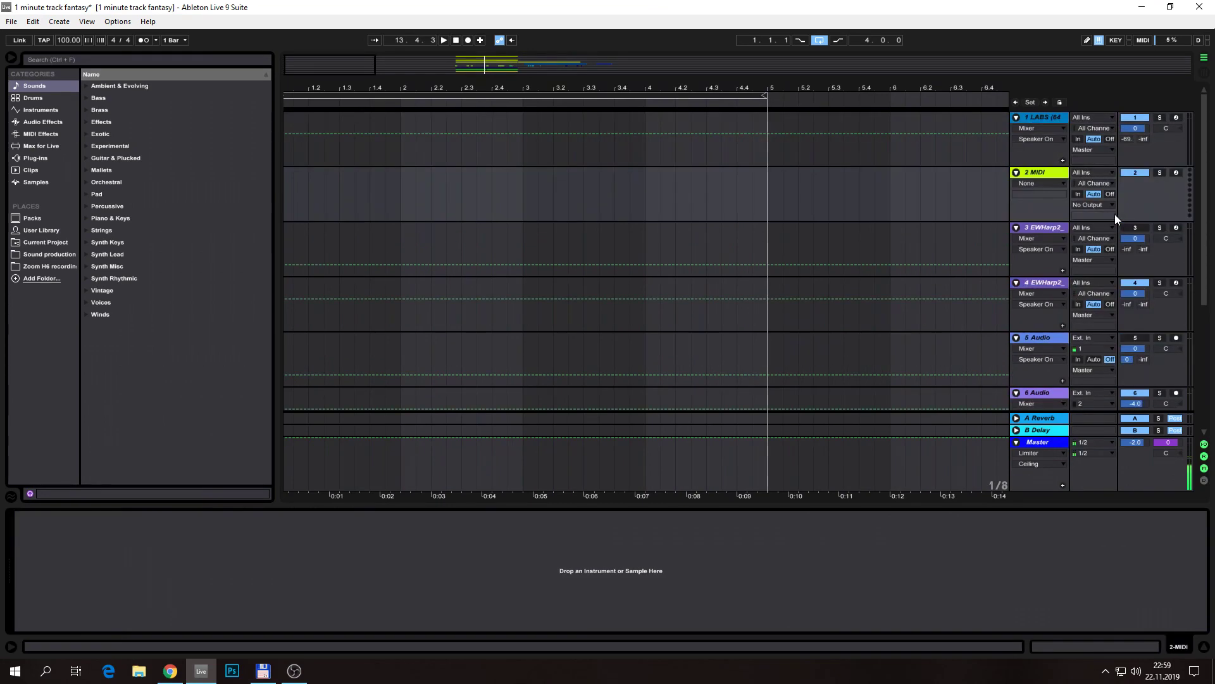
{"action": "left_click_drag", "start_coordinate": [1054, 114], "coordinate": [1054, 113]}
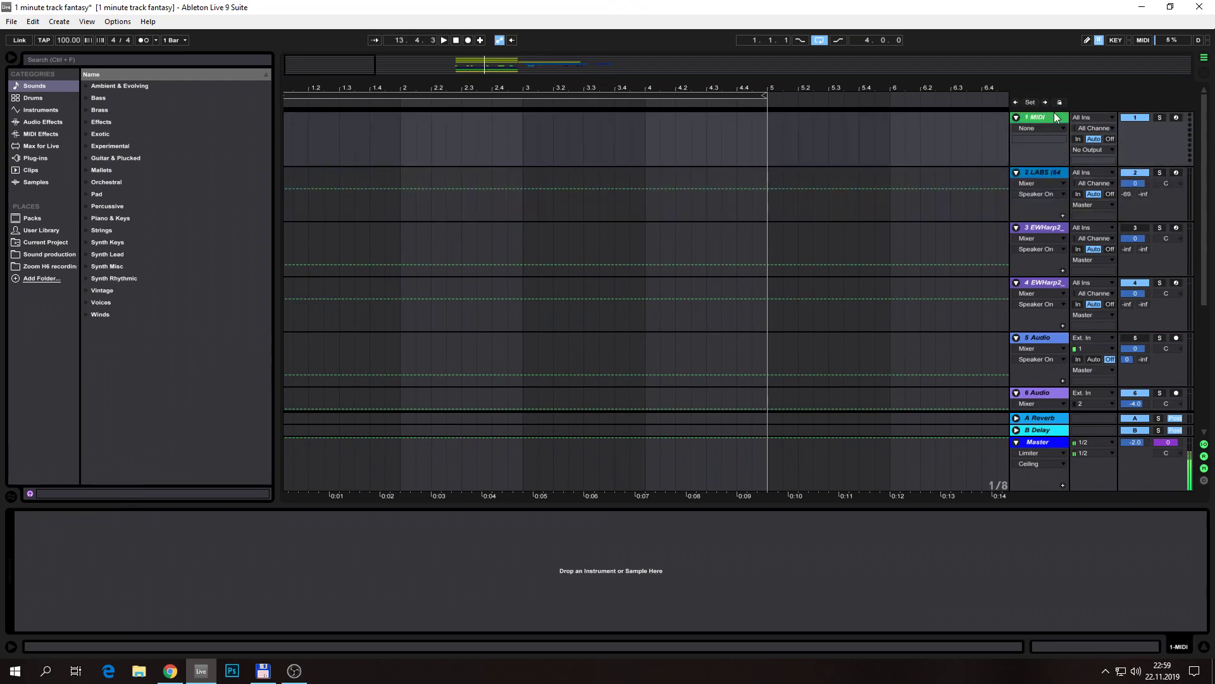
Show the Song Tempo envelope on the Master track and turn on the metronome
{"action": "left_click_drag", "start_coordinate": [530, 88], "coordinate": [562, 86]}
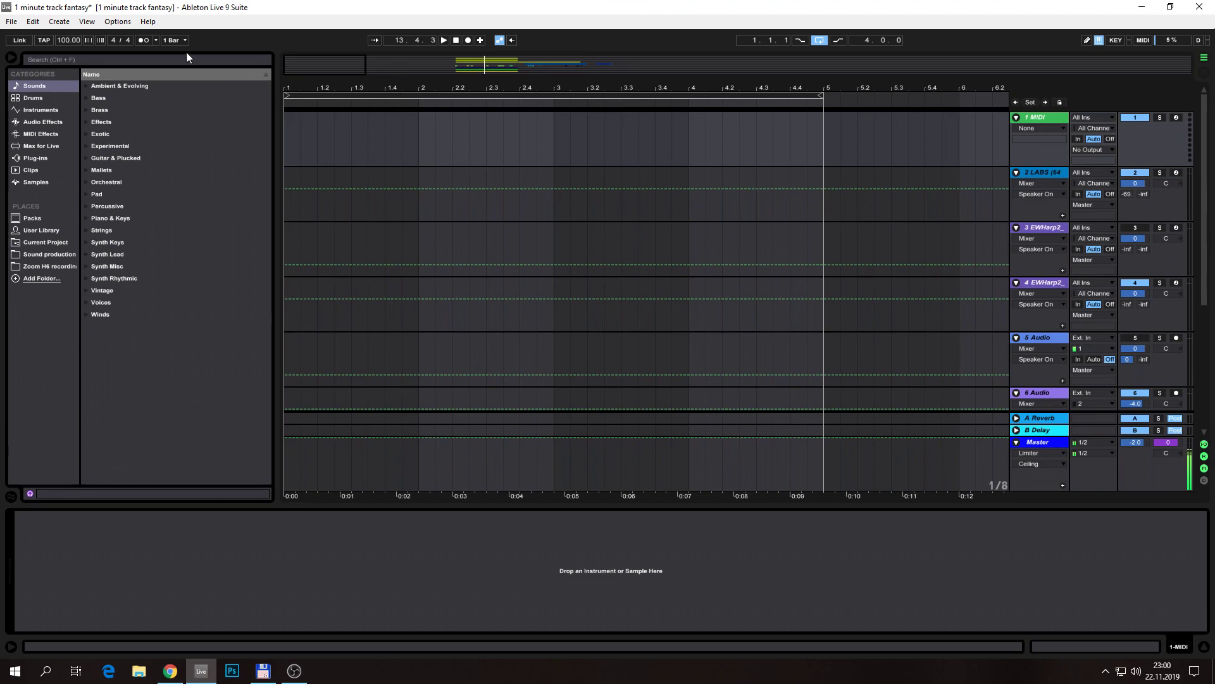
{"action": "left_click", "coordinate": [67, 40]}
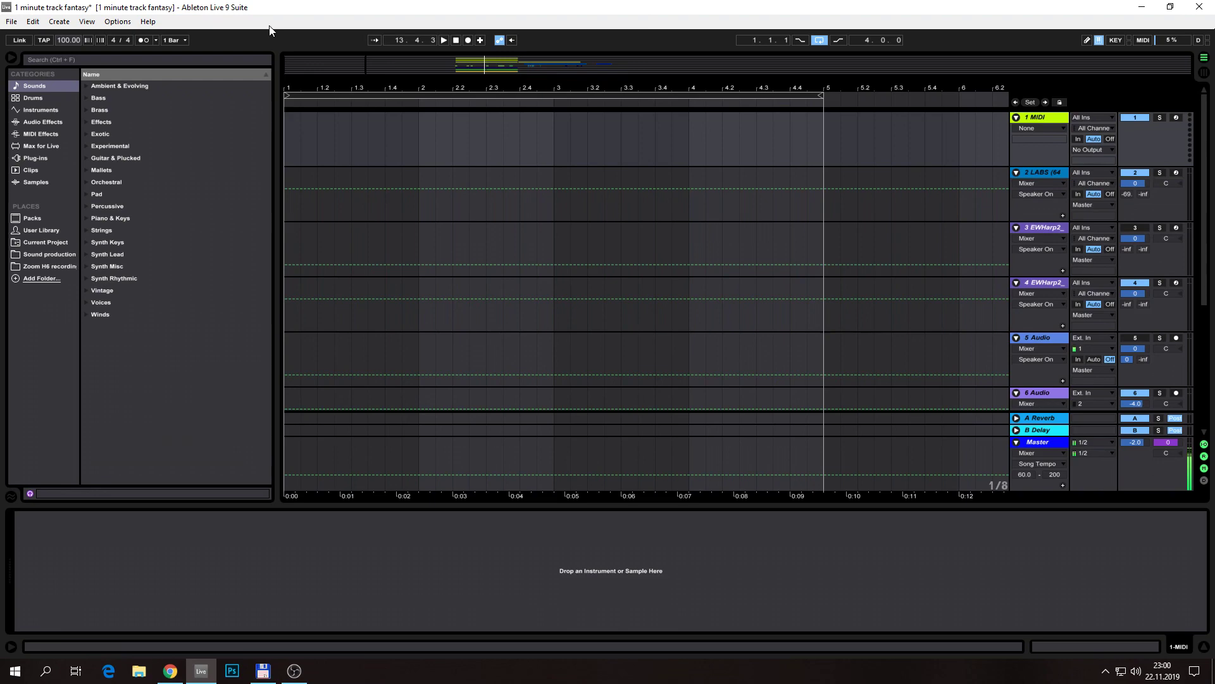
{"action": "left_click", "coordinate": [144, 39]}
Select the four-bar loop range from bar 1 to bar 5 and toggle looping off and on again
{"action": "left_click", "coordinate": [514, 95]}
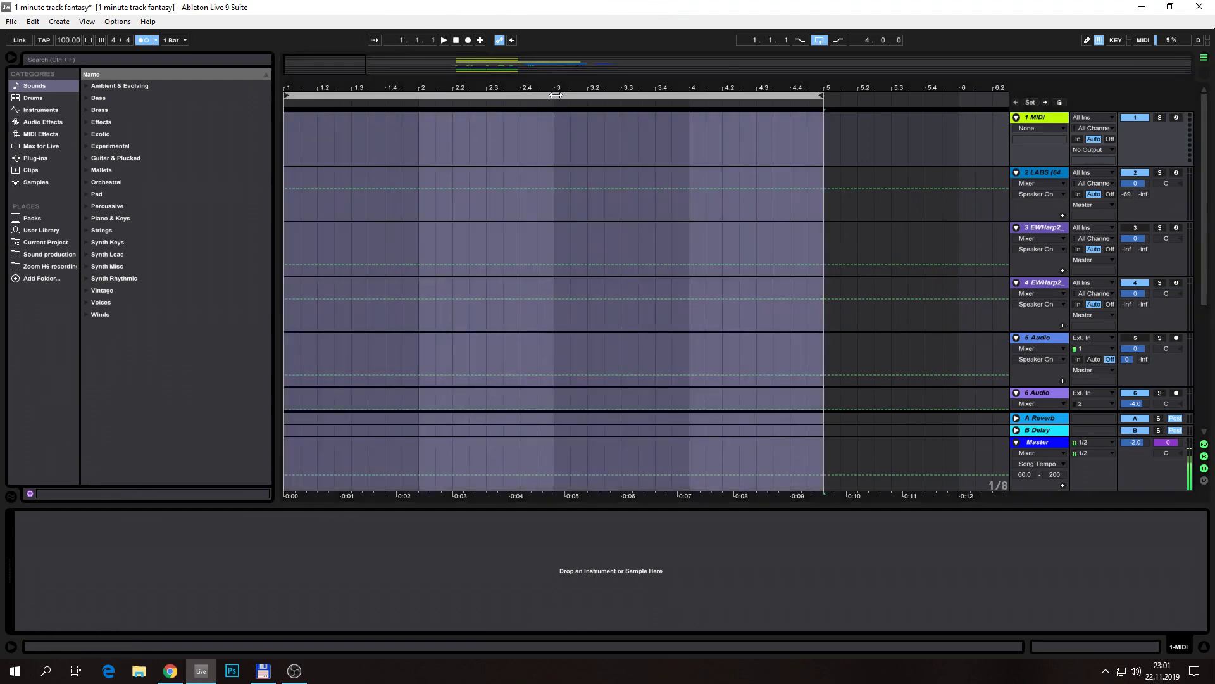
{"action": "left_click_drag", "start_coordinate": [755, 103], "coordinate": [819, 103]}
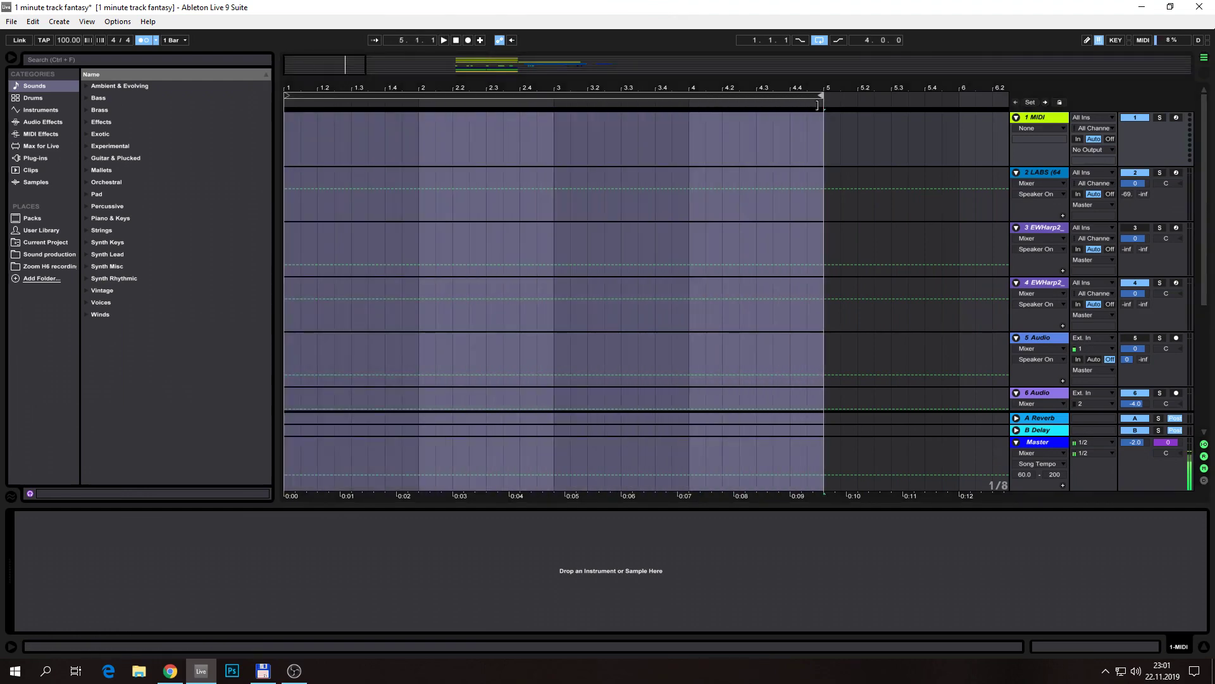
{"action": "left_click", "coordinate": [820, 41]}
{"action": "left_click", "coordinate": [819, 40]}
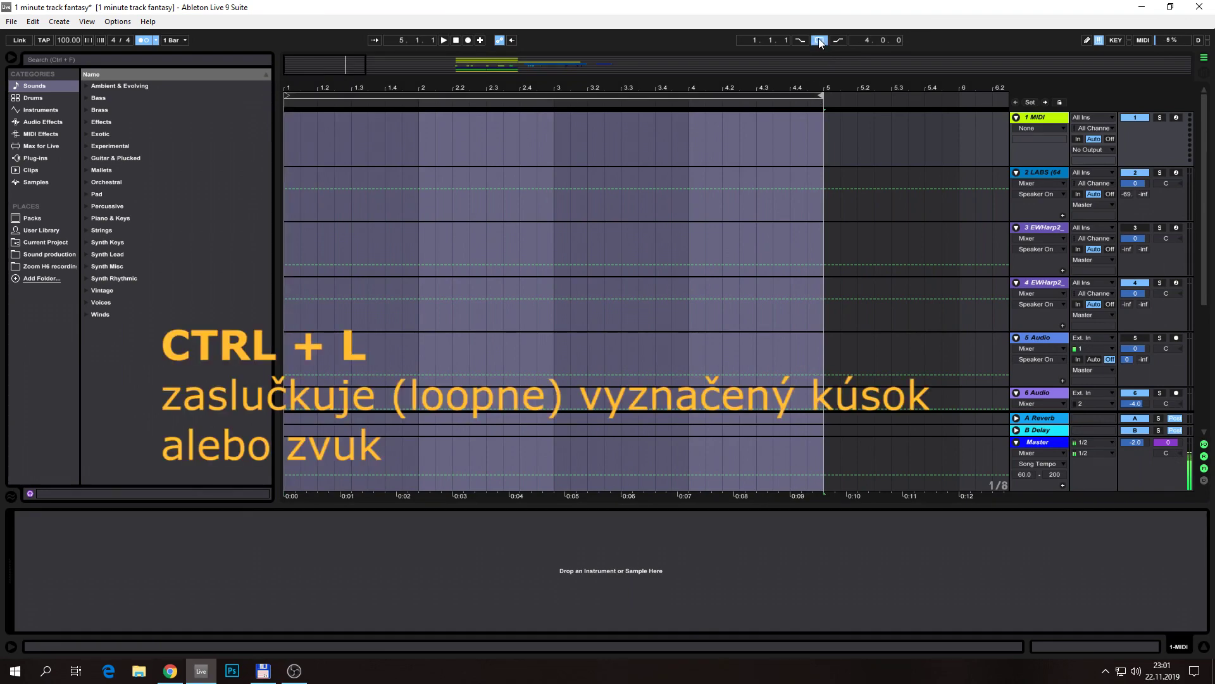
{"action": "right_click", "coordinate": [445, 130]}
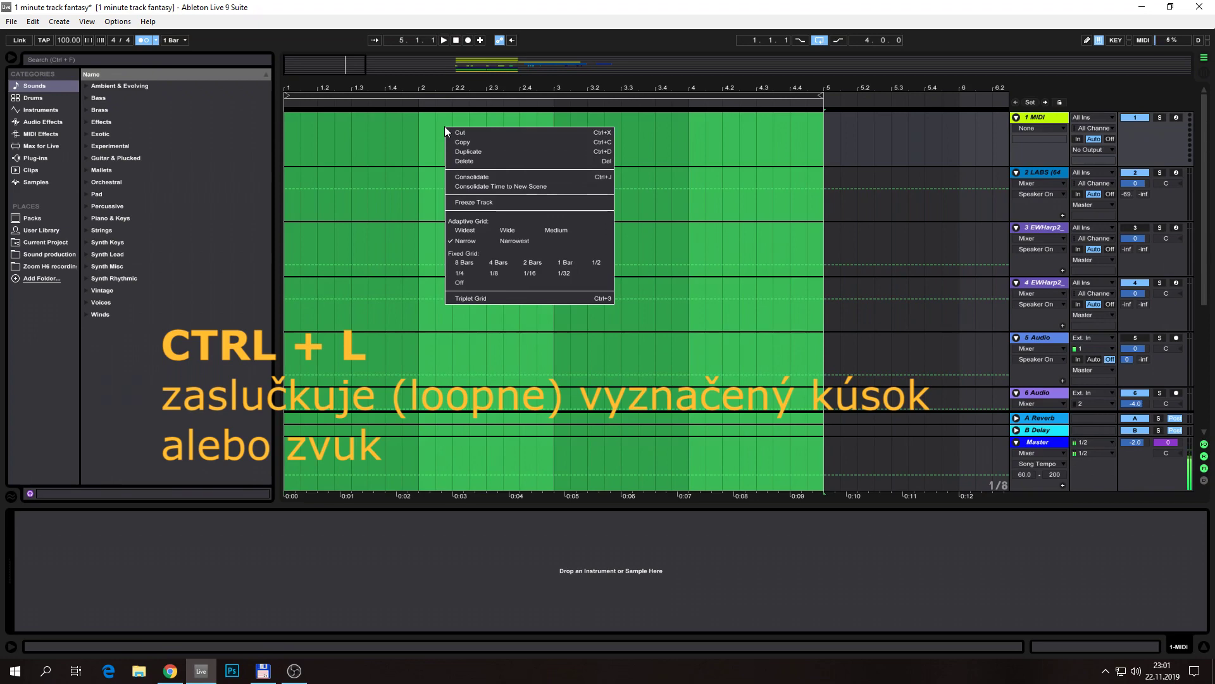
{"action": "right_click", "coordinate": [288, 118]}
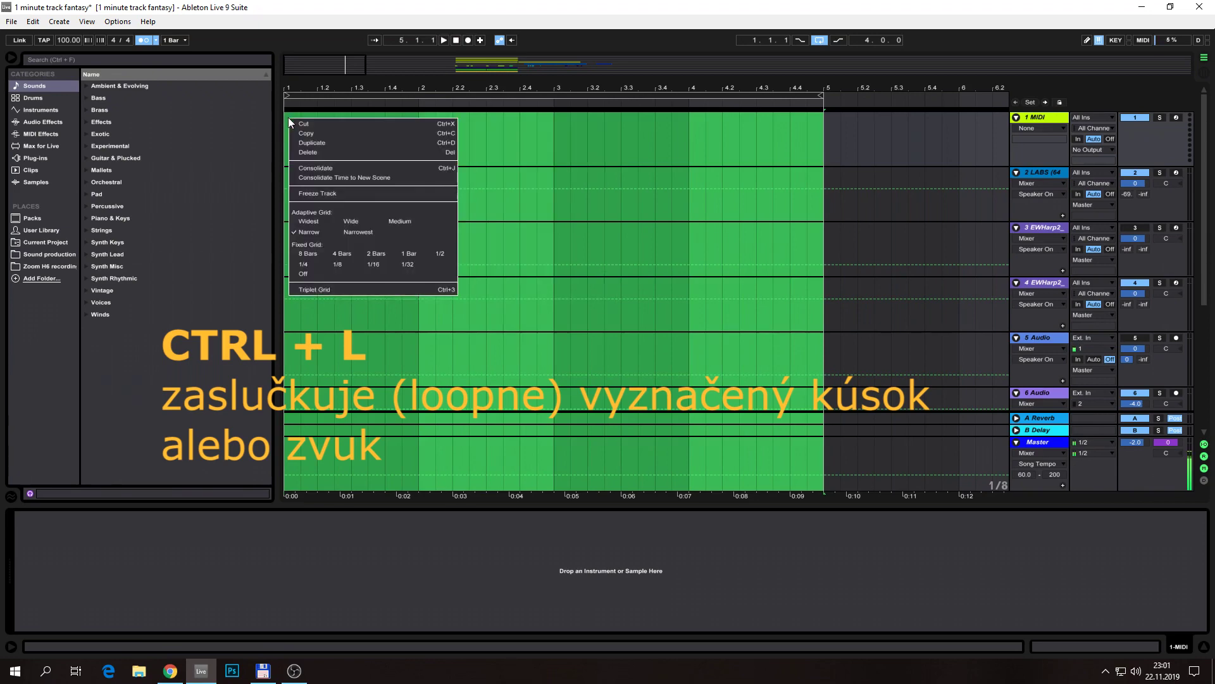
{"action": "left_click", "coordinate": [501, 13]}
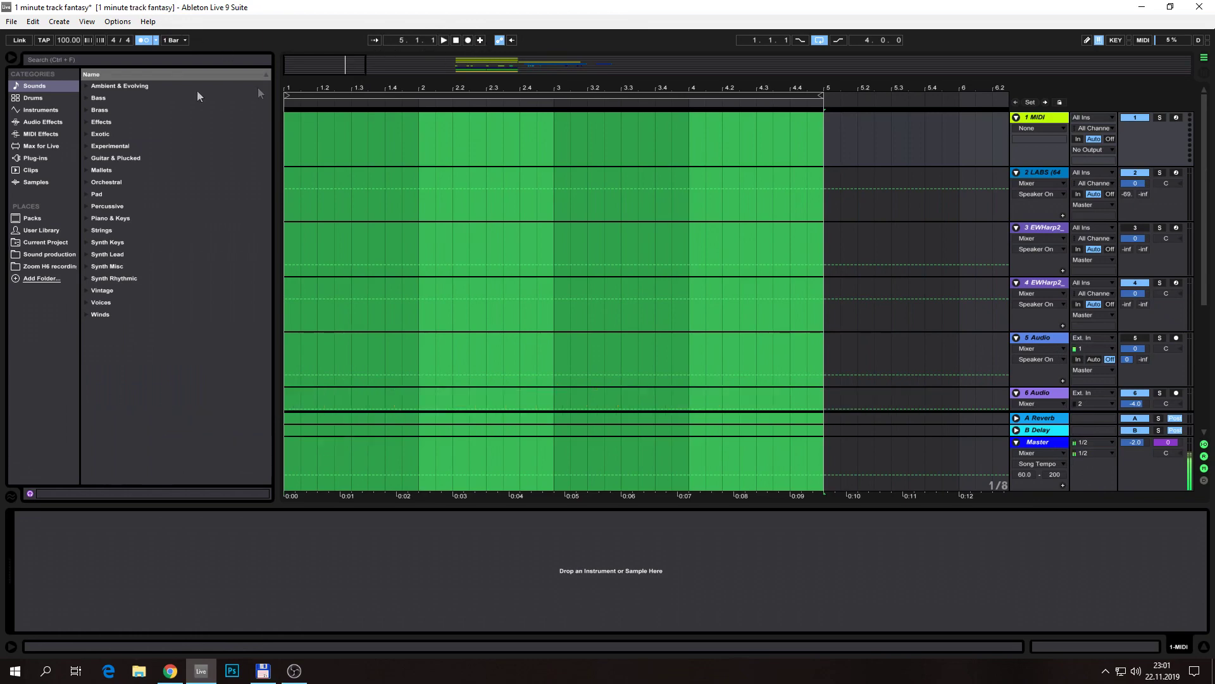
Audition the four-bar loop with the metronome, placing the playback start at bar 3 of the new MIDI track
{"action": "key", "text": "space"}
{"action": "left_click", "coordinate": [419, 137]}
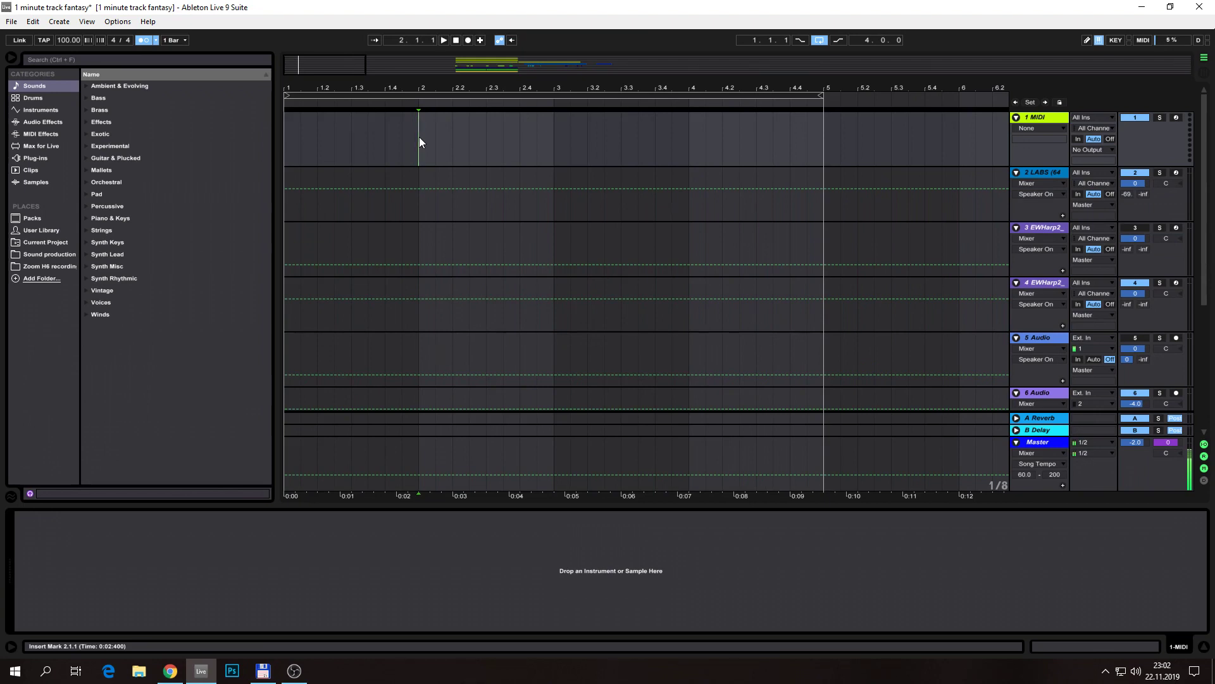
{"action": "left_click", "coordinate": [540, 94]}
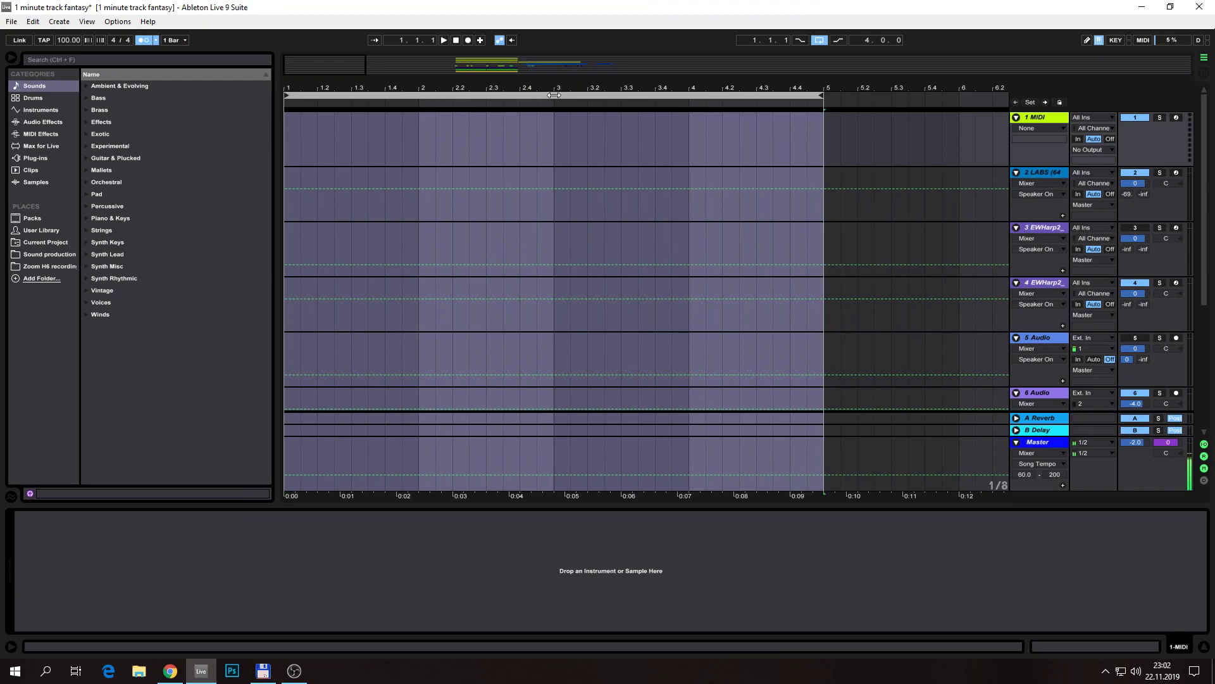
{"action": "left_click", "coordinate": [554, 95]}
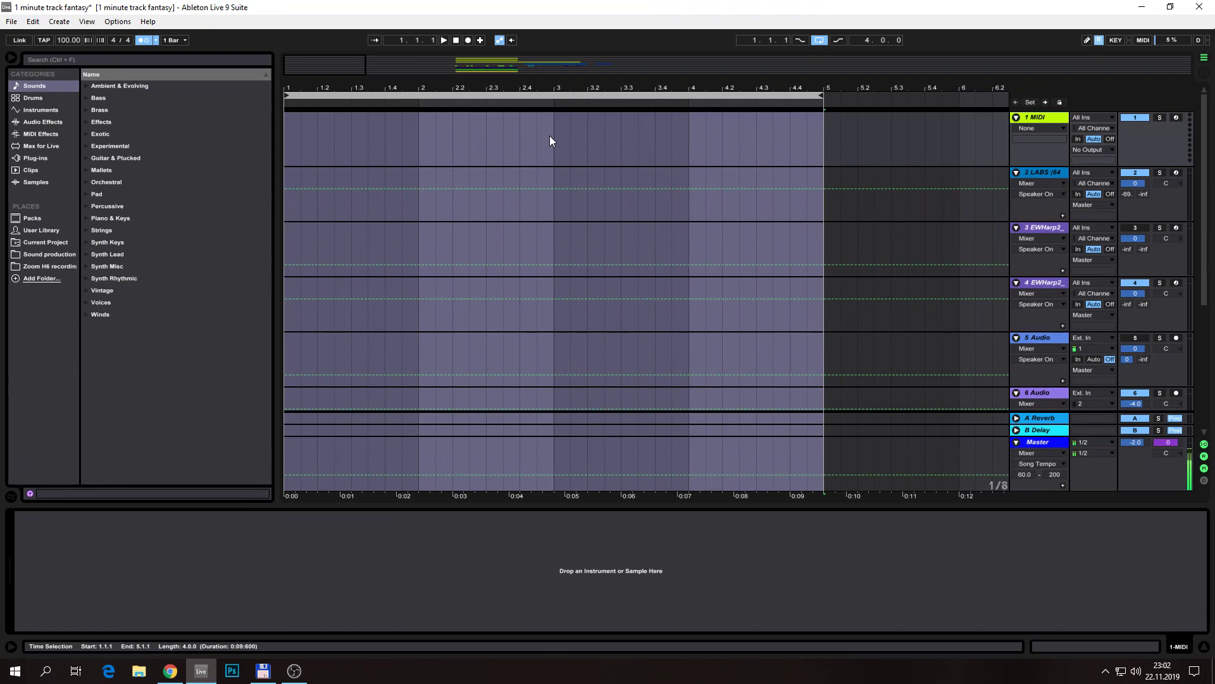
{"action": "left_click", "coordinate": [549, 98]}
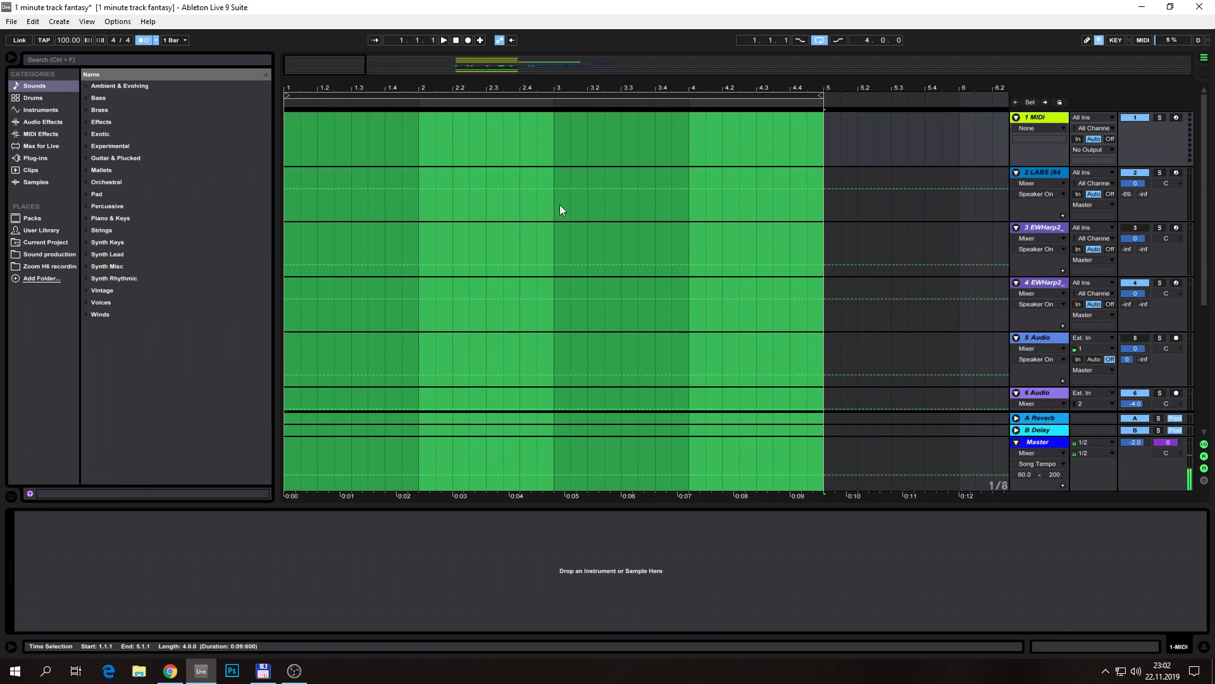
{"action": "left_click", "coordinate": [554, 142]}
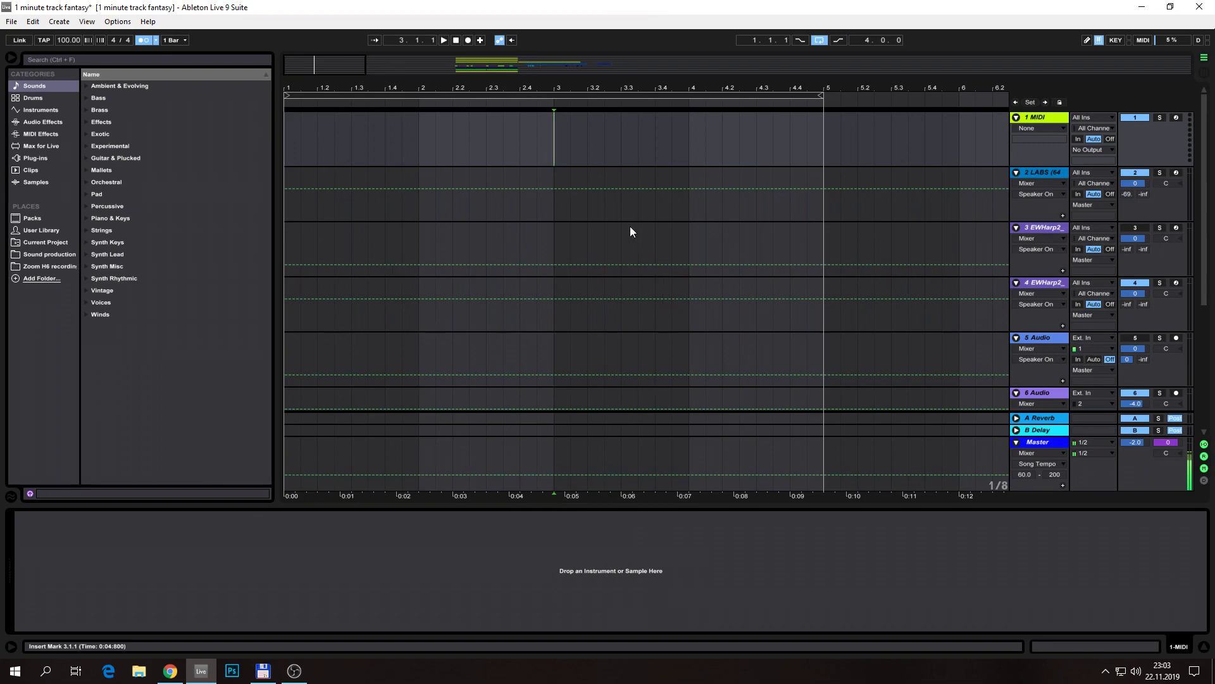
{"action": "key", "text": "space"}
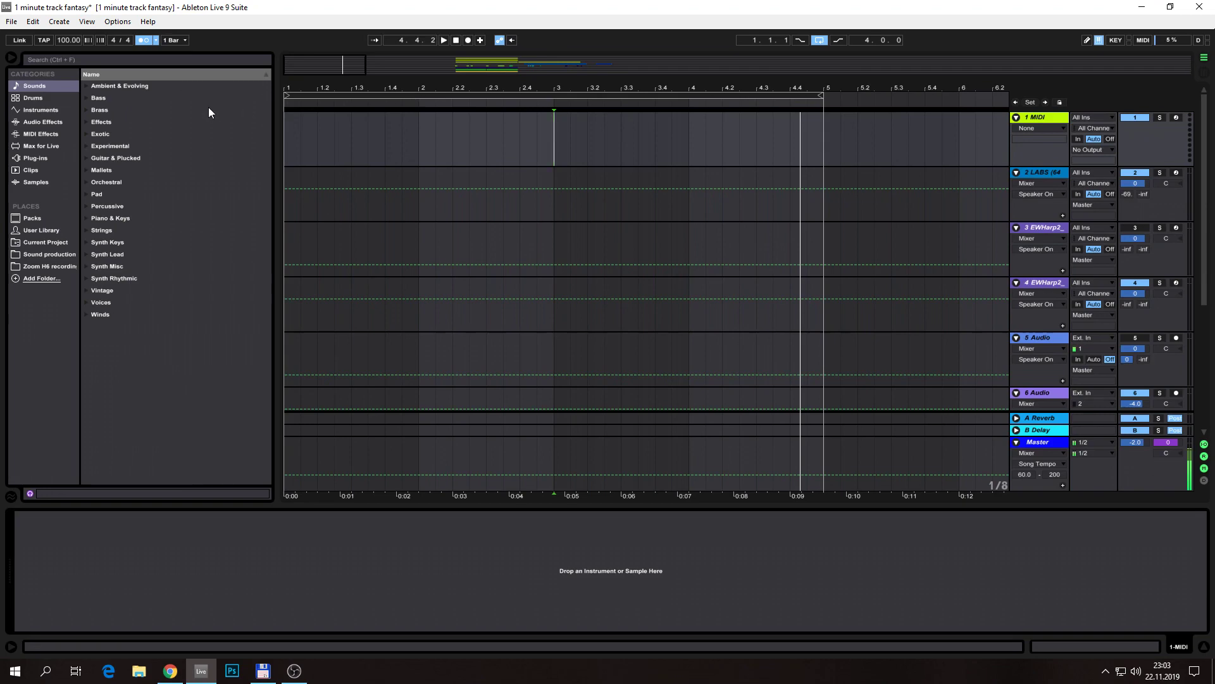
Look into the Bass sounds folder, collapse it and expand the Piano & Keys folder
{"action": "left_click", "coordinate": [86, 99]}
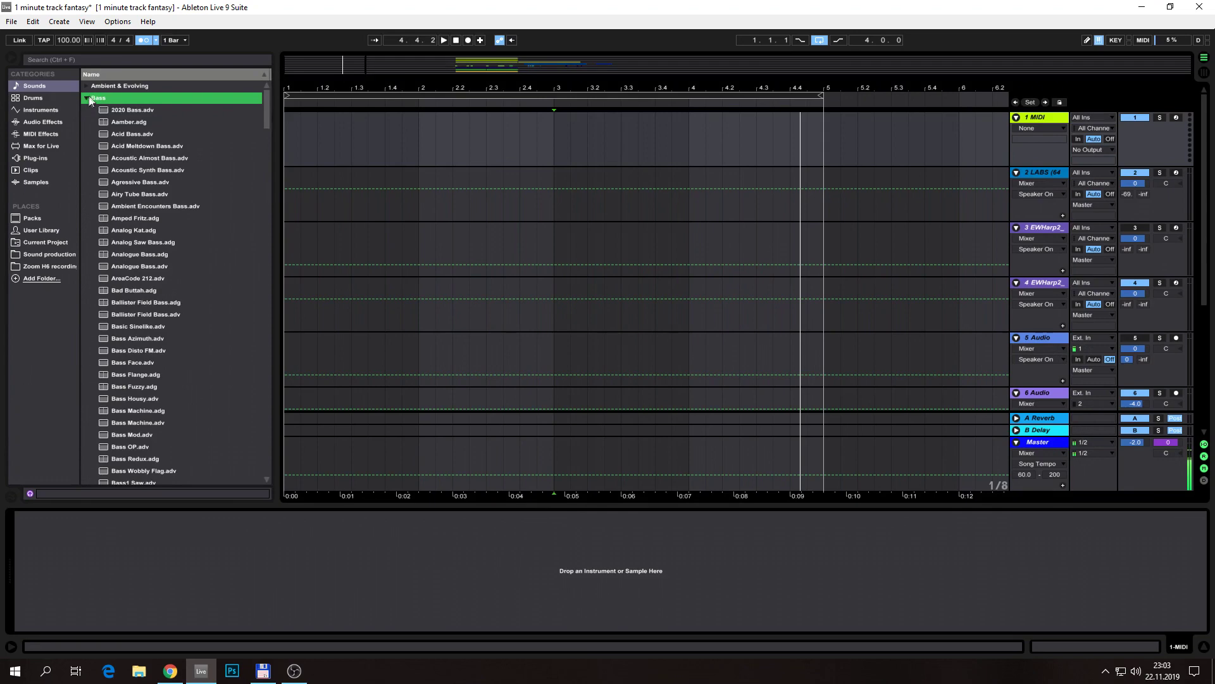
{"action": "left_click", "coordinate": [88, 97]}
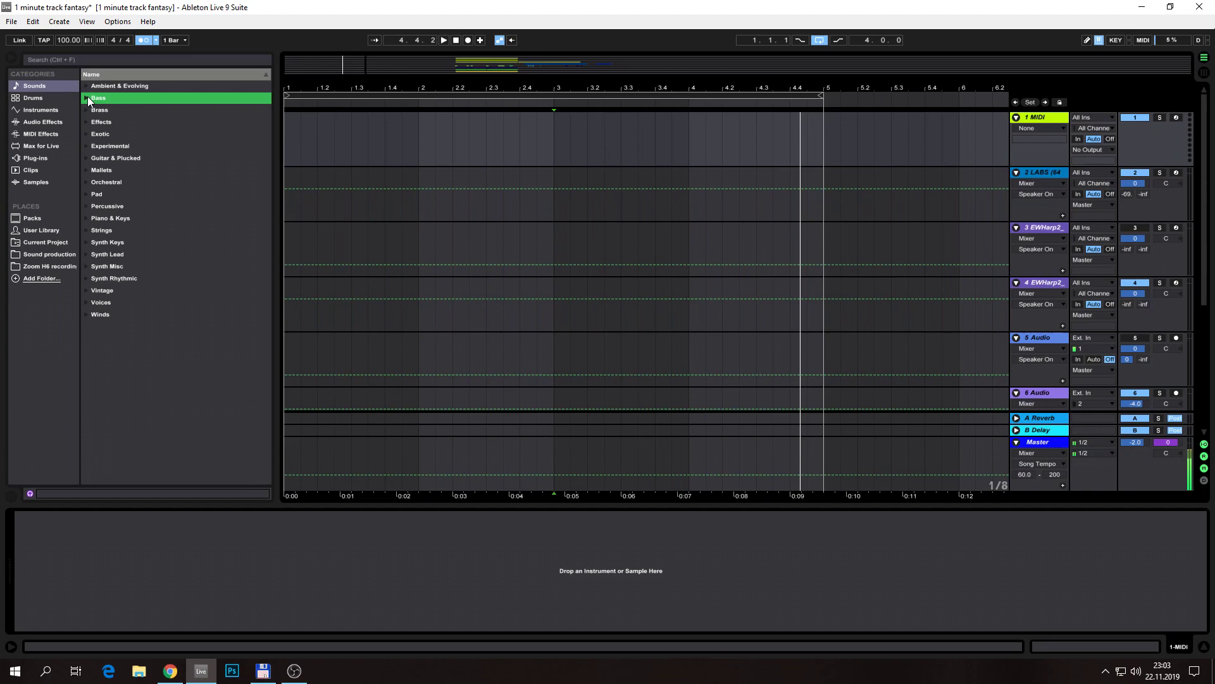
{"action": "left_click", "coordinate": [115, 222]}
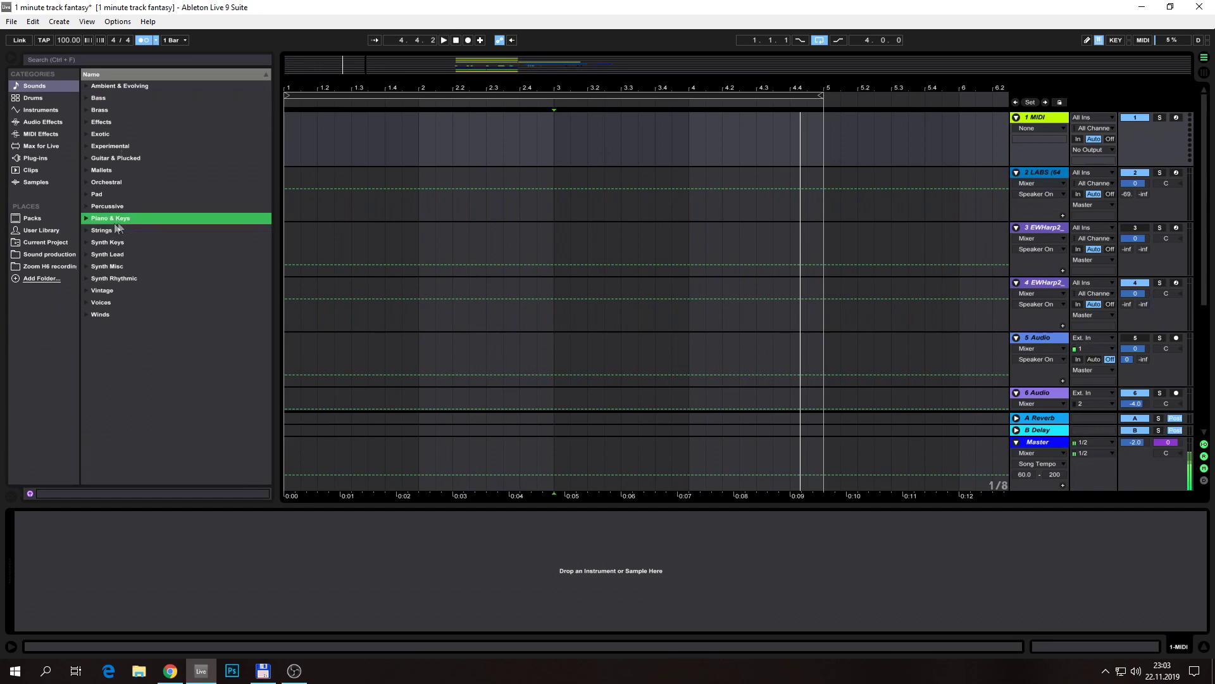
{"action": "left_click", "coordinate": [85, 215]}
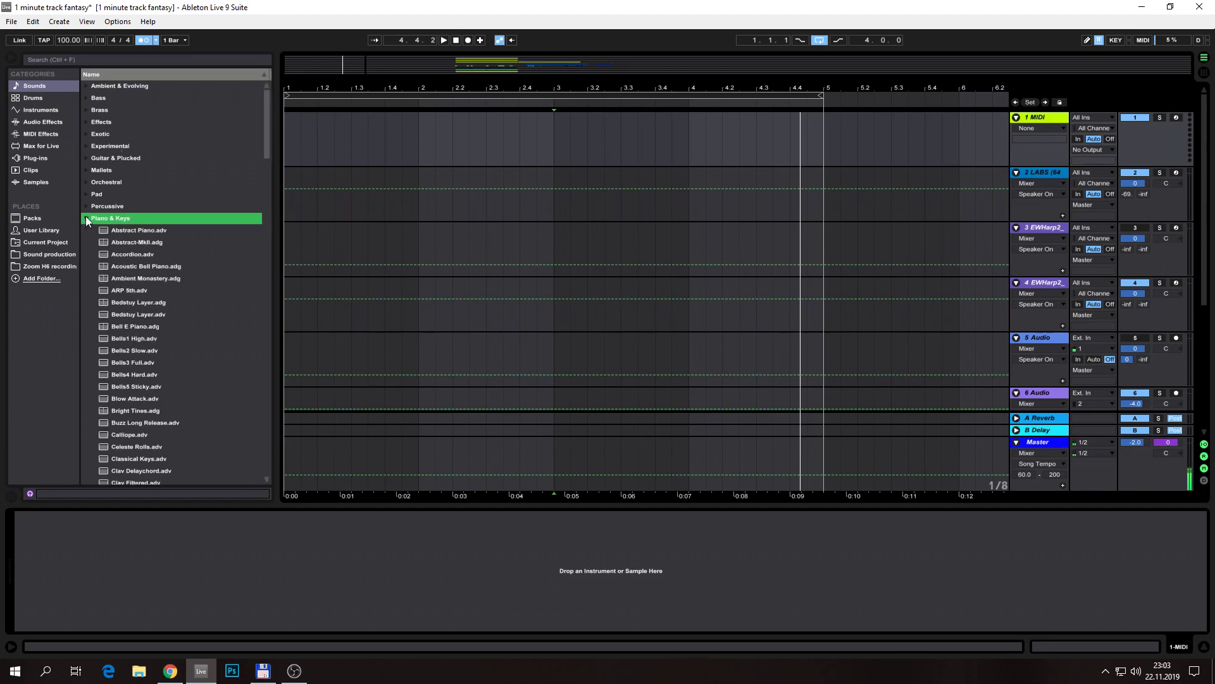
Preview several Piano & Keys presets, including Abstract Piano, Accordion, Bedstuy Layer and Bells1 High
{"action": "scroll", "coordinate": [178, 159], "scroll_direction": "down", "scroll_amount": 2}
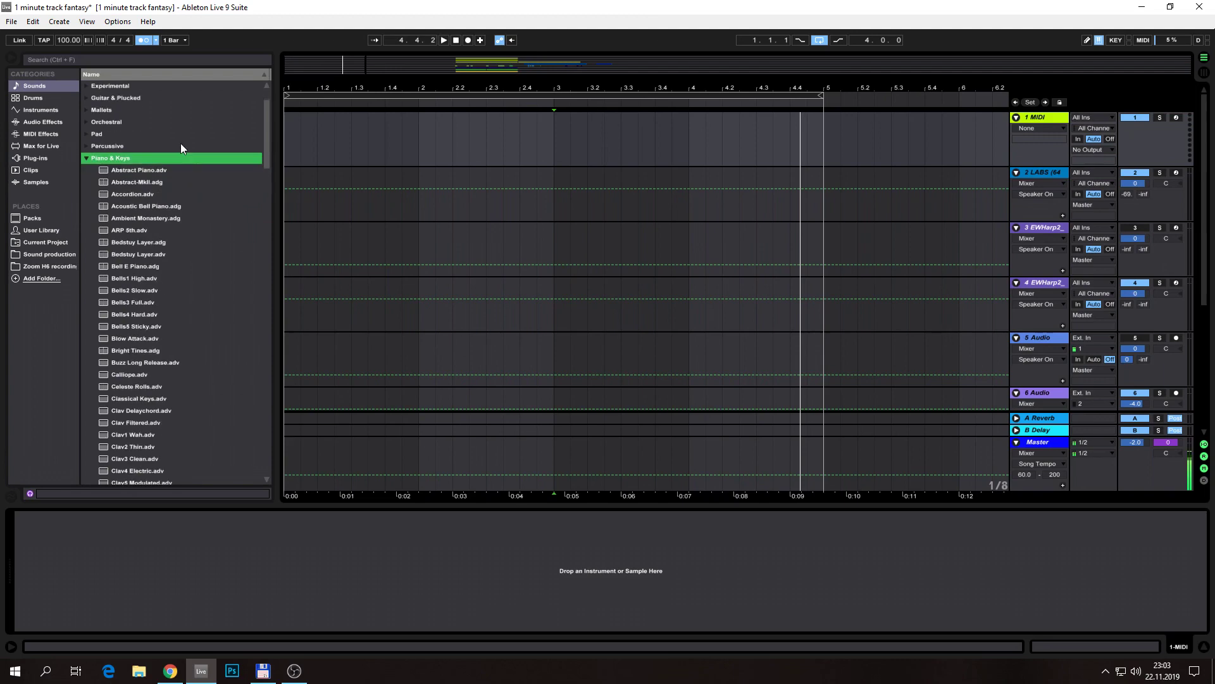
{"action": "left_click", "coordinate": [139, 169]}
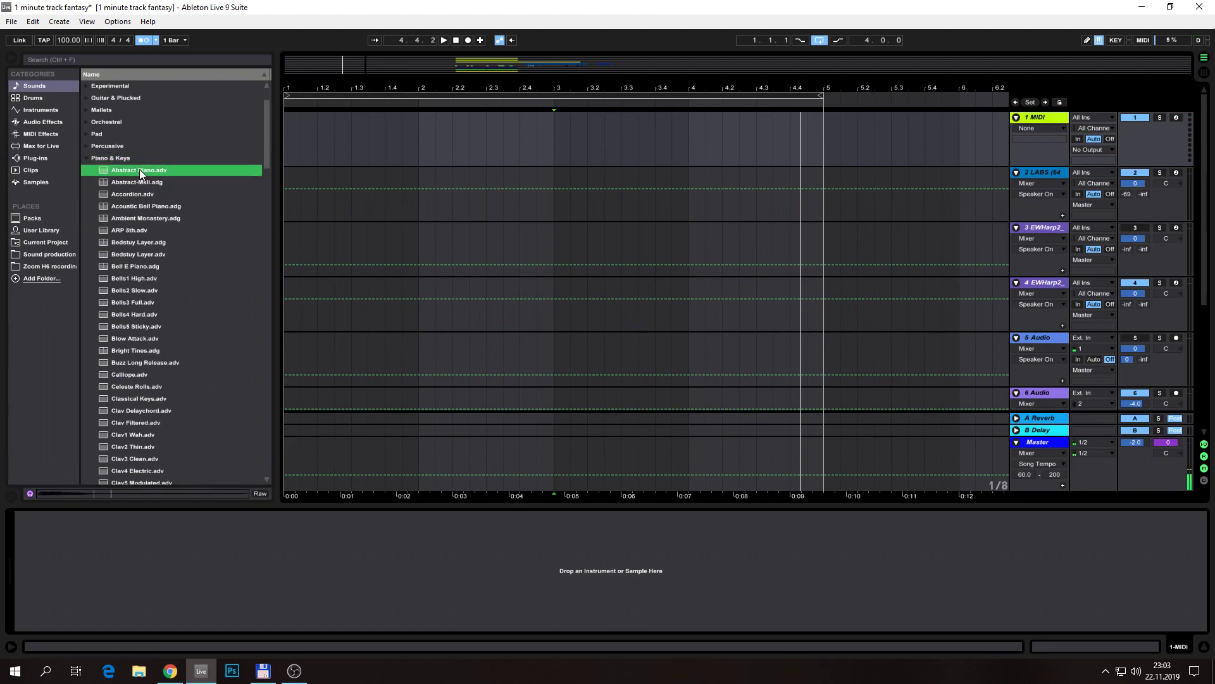
{"action": "left_click", "coordinate": [140, 192]}
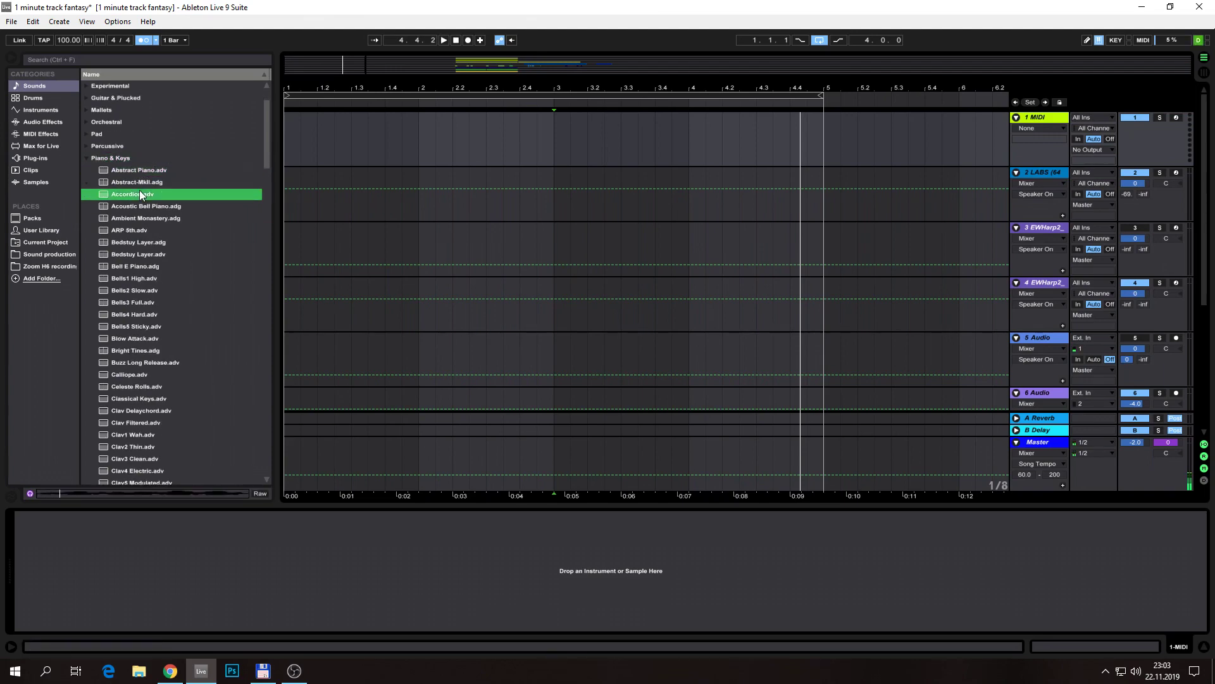
{"action": "left_click", "coordinate": [128, 231]}
{"action": "left_click", "coordinate": [138, 242]}
{"action": "left_click", "coordinate": [134, 278]}
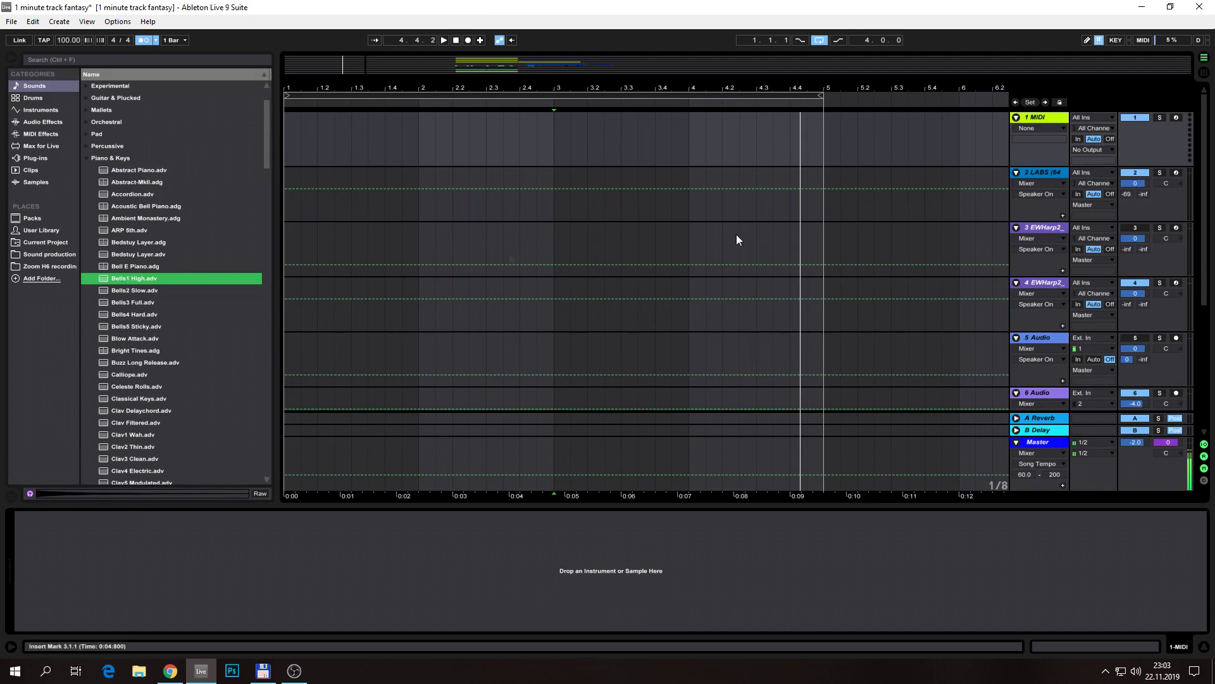
Load the Bells1 High preset from Piano & Keys onto the new MIDI track
{"action": "left_click", "coordinate": [1044, 115]}
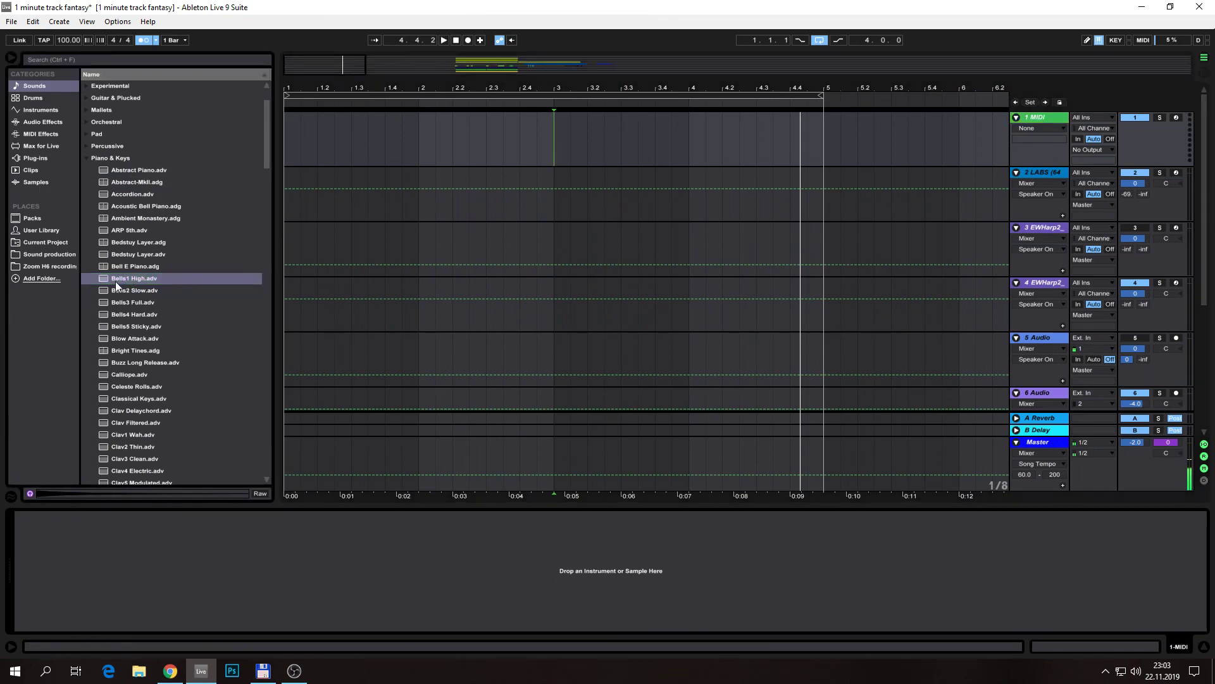
{"action": "left_click", "coordinate": [138, 280]}
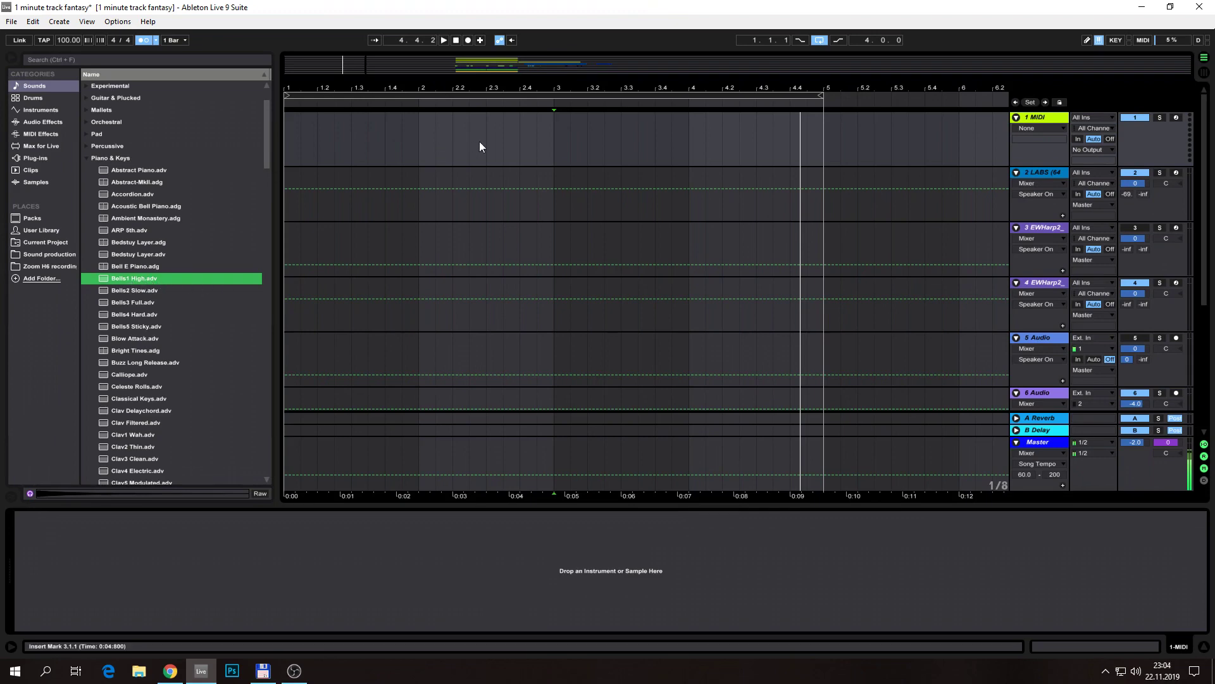
{"action": "left_click_drag", "start_coordinate": [104, 283], "coordinate": [322, 277]}
{"action": "left_click_drag", "start_coordinate": [502, 132], "coordinate": [502, 129]}
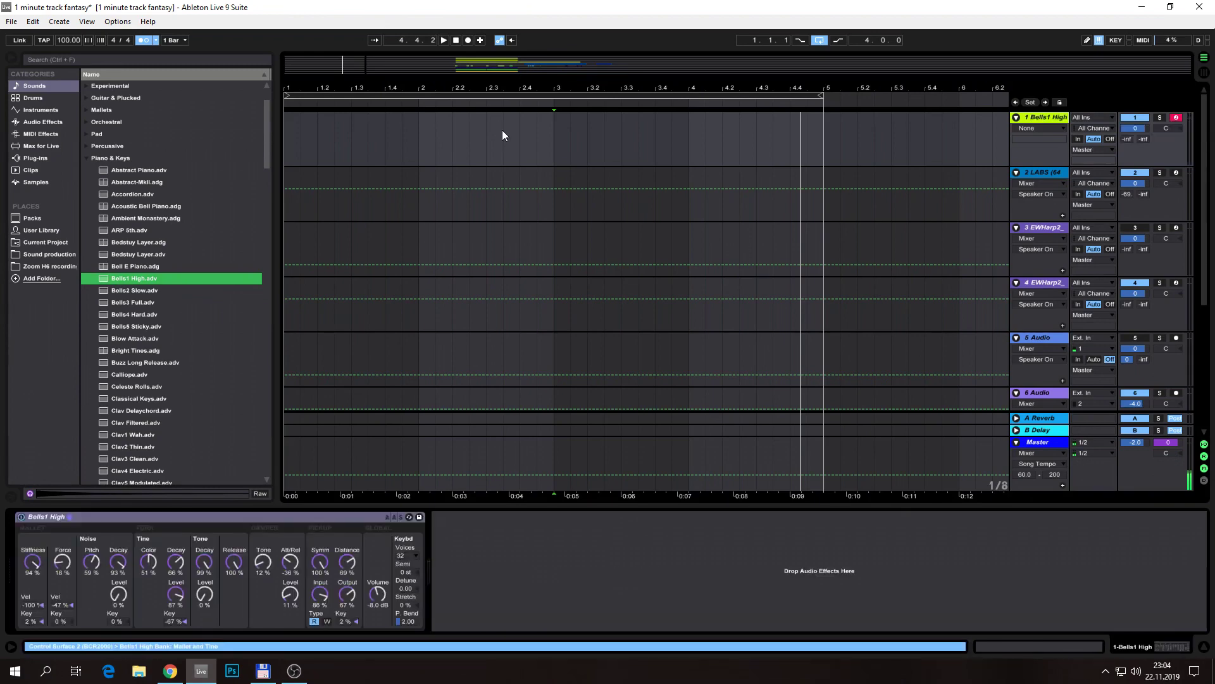
Check the record-arm control of the MIC track at the end of the track list
{"action": "scroll", "coordinate": [1135, 329], "scroll_direction": "down", "scroll_amount": 4}
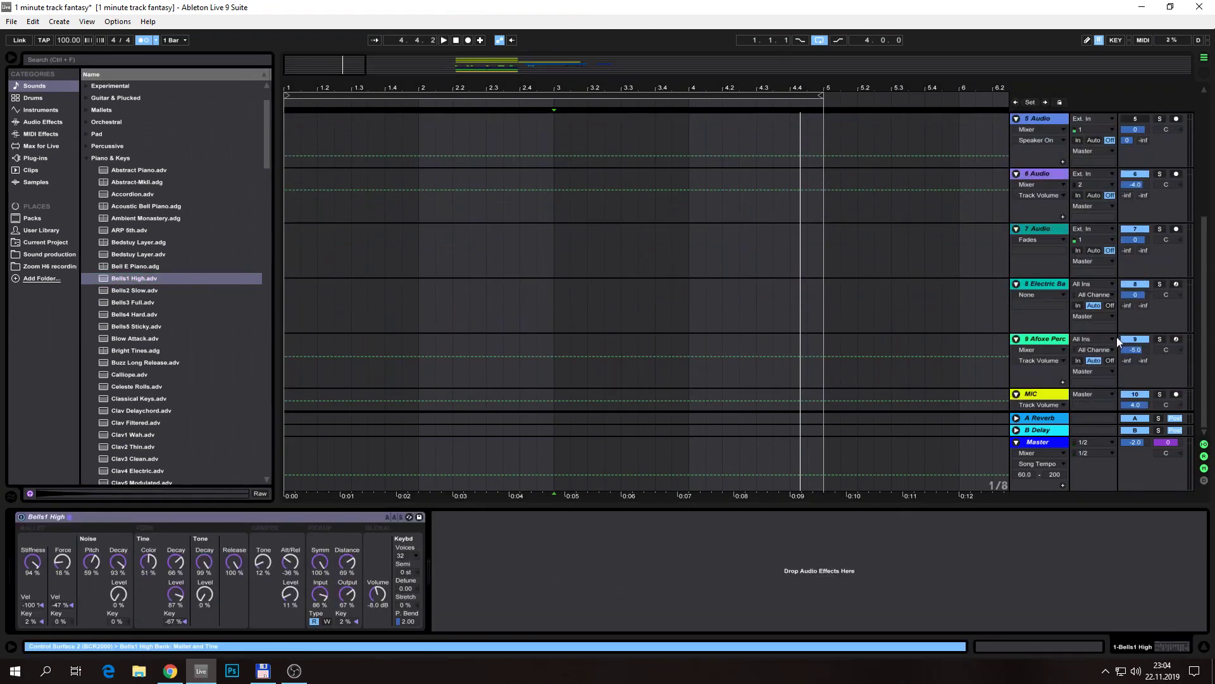
{"action": "left_click", "coordinate": [1176, 395]}
{"action": "left_click_drag", "start_coordinate": [1207, 381], "coordinate": [1208, 224]}
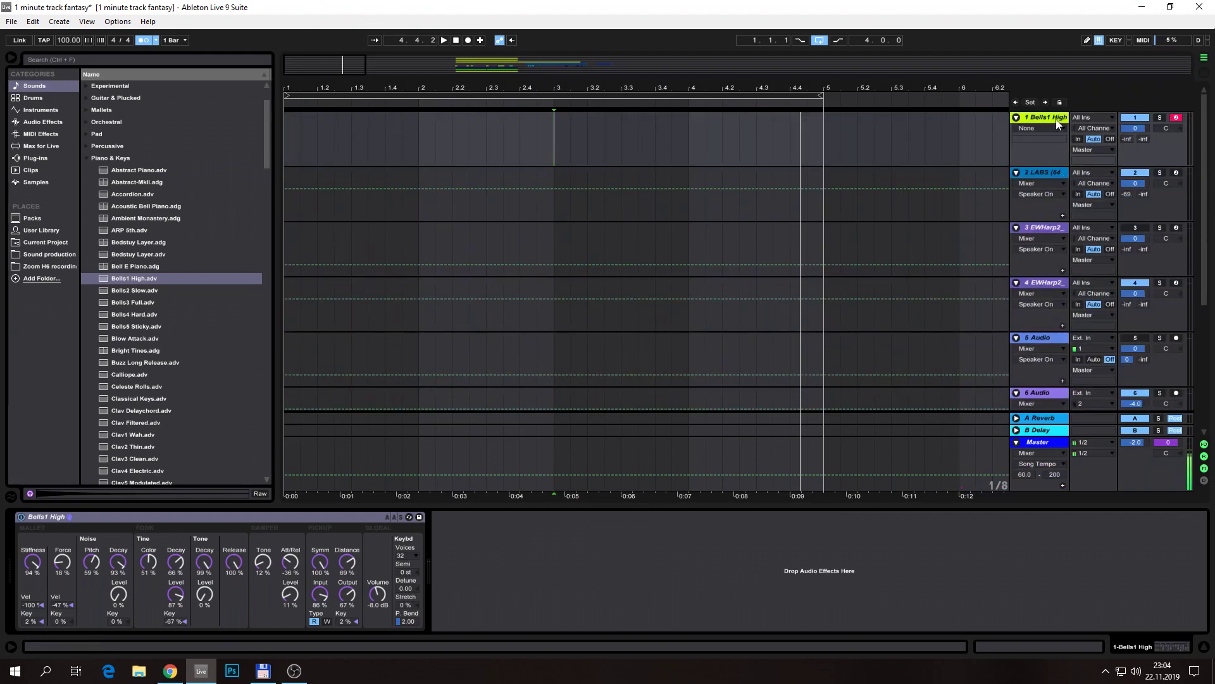
Select the Bells1 High track with the playback start at bar 3 and play a few test notes from the computer keyboard
{"action": "left_click", "coordinate": [470, 139]}
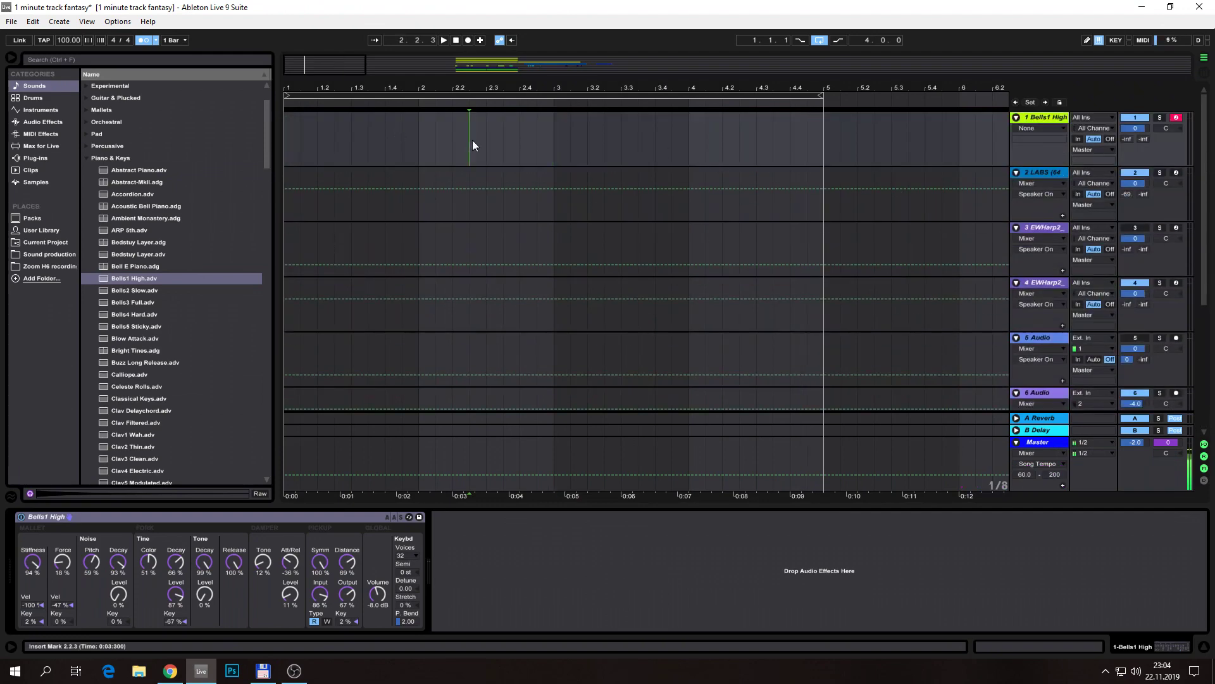
{"action": "left_click", "coordinate": [552, 137]}
{"action": "left_click", "coordinate": [1045, 117]}
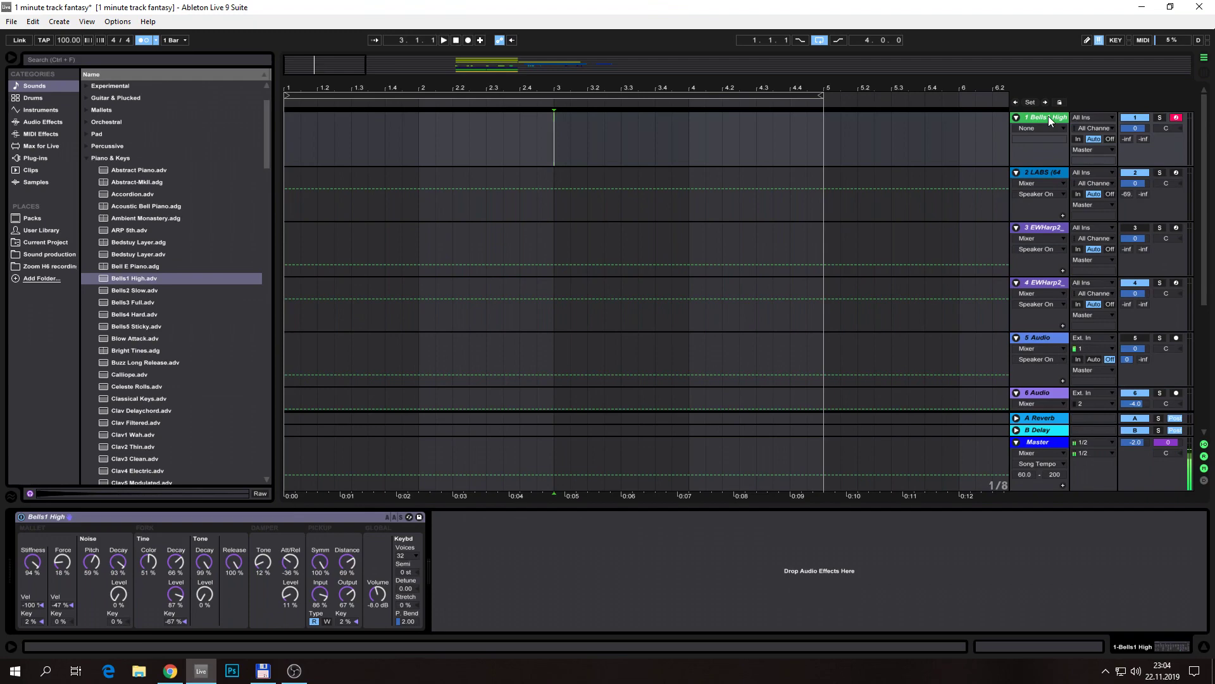
{"action": "key", "text": "a"}
{"action": "key", "text": "s"}
{"action": "key", "text": "d"}
{"action": "key", "text": "f"}
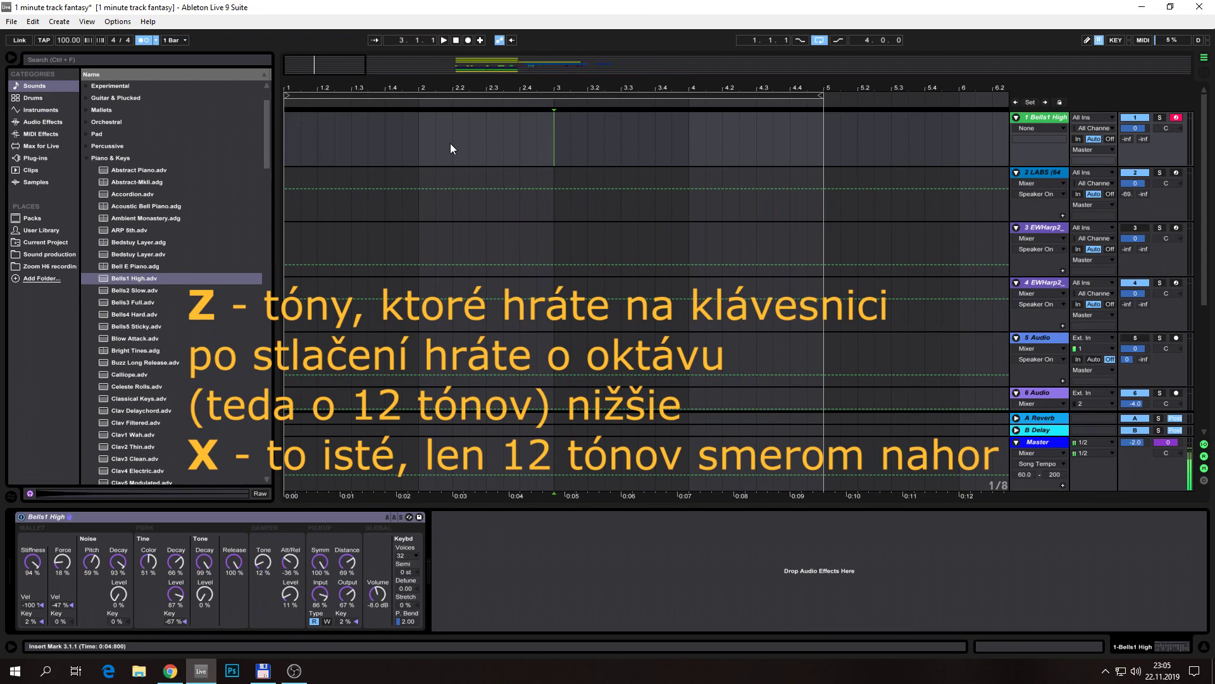
Shift the computer MIDI keyboard two octaves down, three up to C4–D5 and one back down, playing test notes along the way
{"action": "key", "text": "z"}
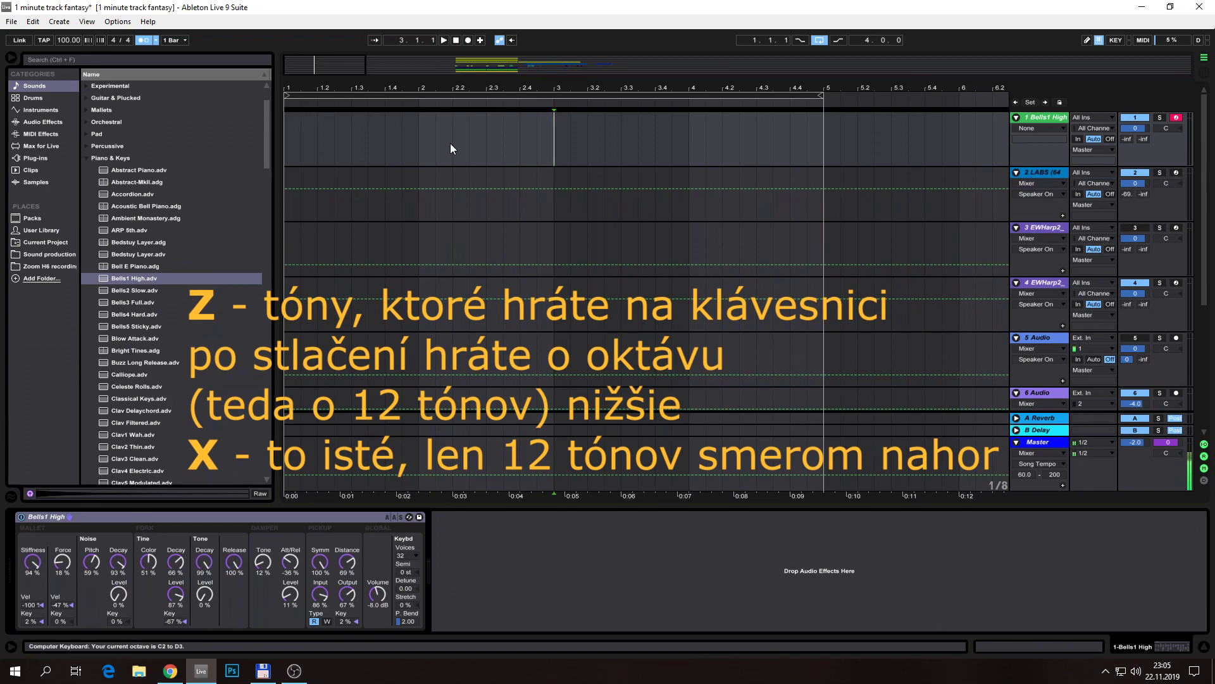
{"action": "key", "text": "a"}
{"action": "key", "text": "s"}
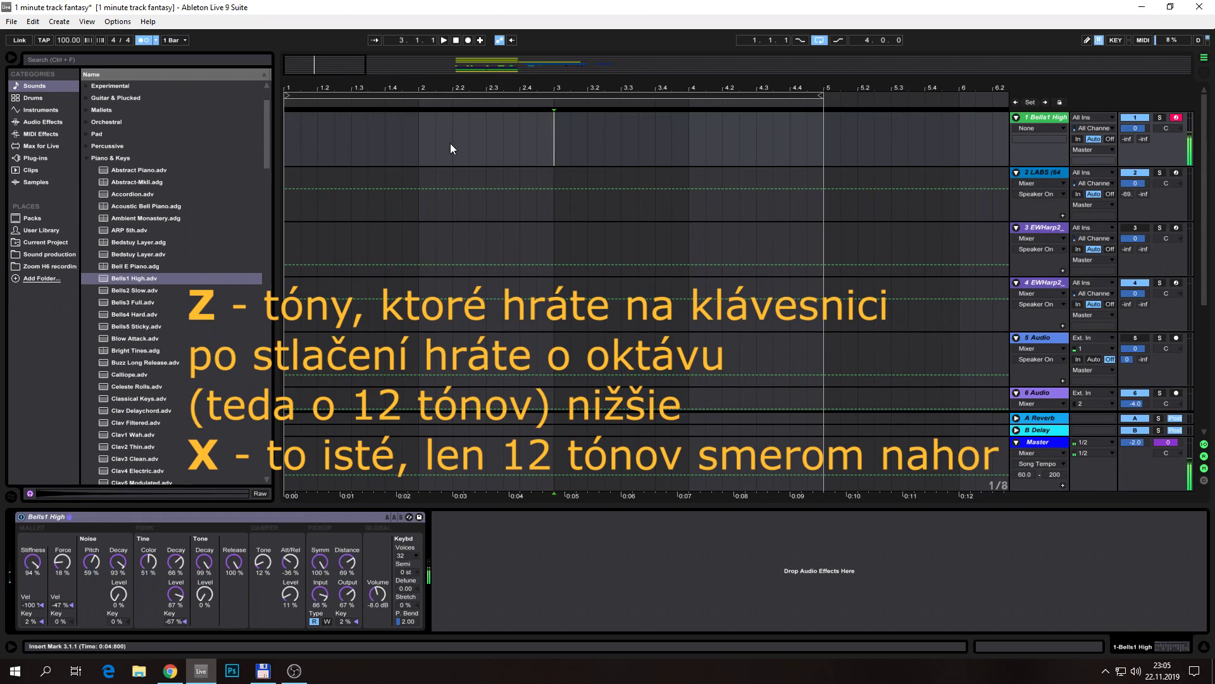
{"action": "key", "text": "z"}
{"action": "key", "text": "a"}
{"action": "key", "text": "x"}
{"action": "key", "text": "x"}
{"action": "key", "text": "x"}
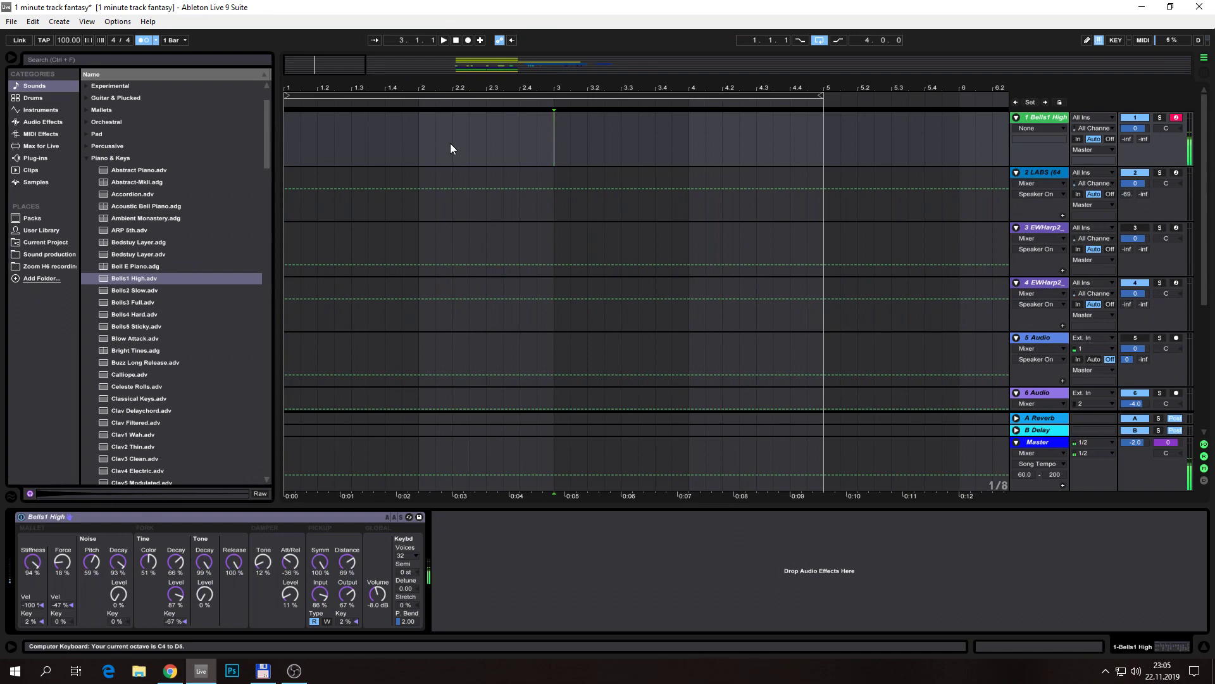
{"action": "key", "text": "z"}
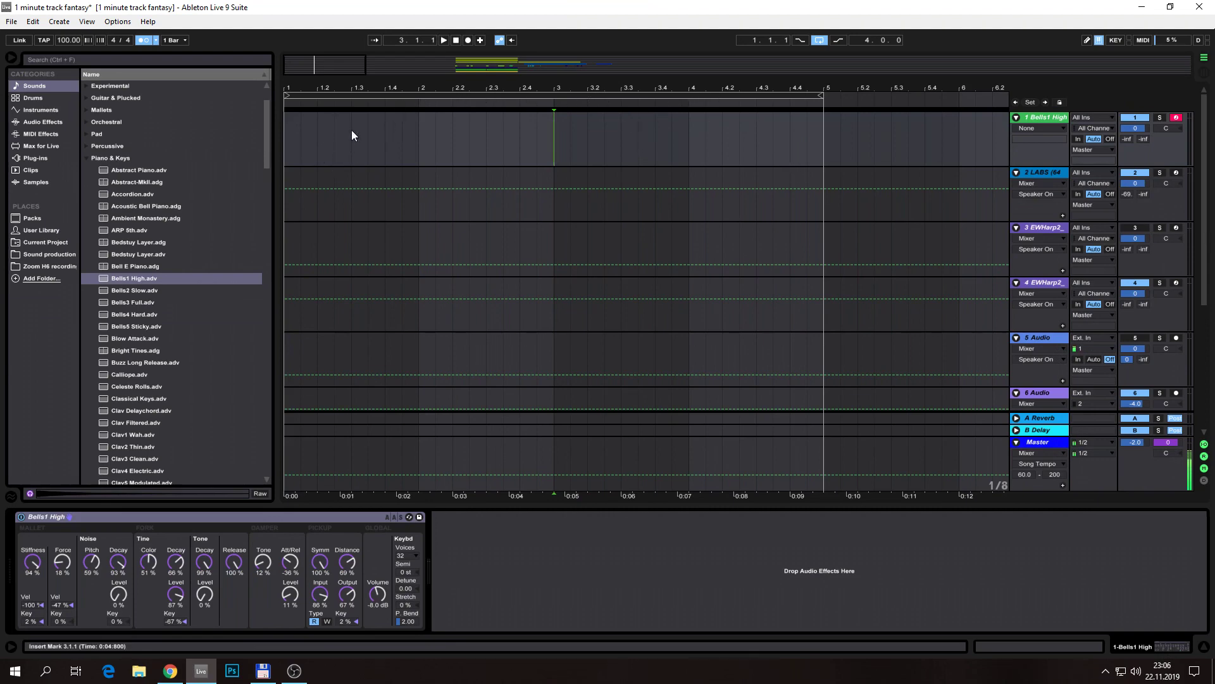
Play the loop briefly and look at the grid options for the Bells1 High track
{"action": "left_click_drag", "start_coordinate": [393, 88], "coordinate": [364, 88]}
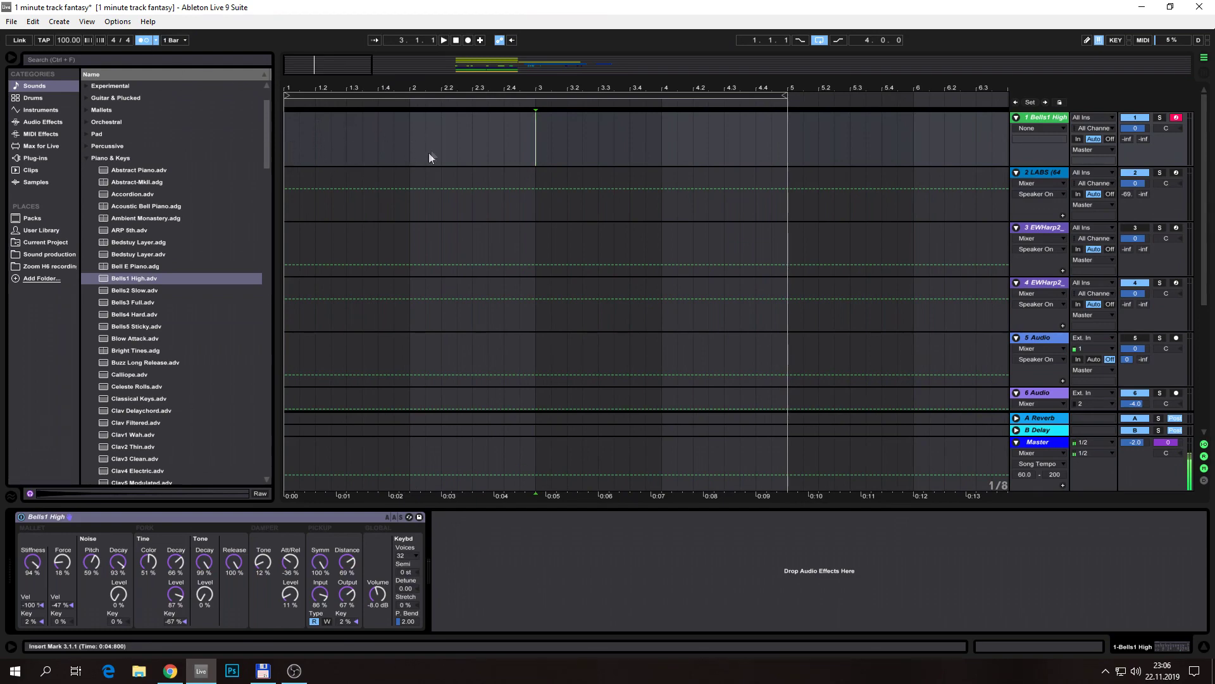
{"action": "key", "text": "space"}
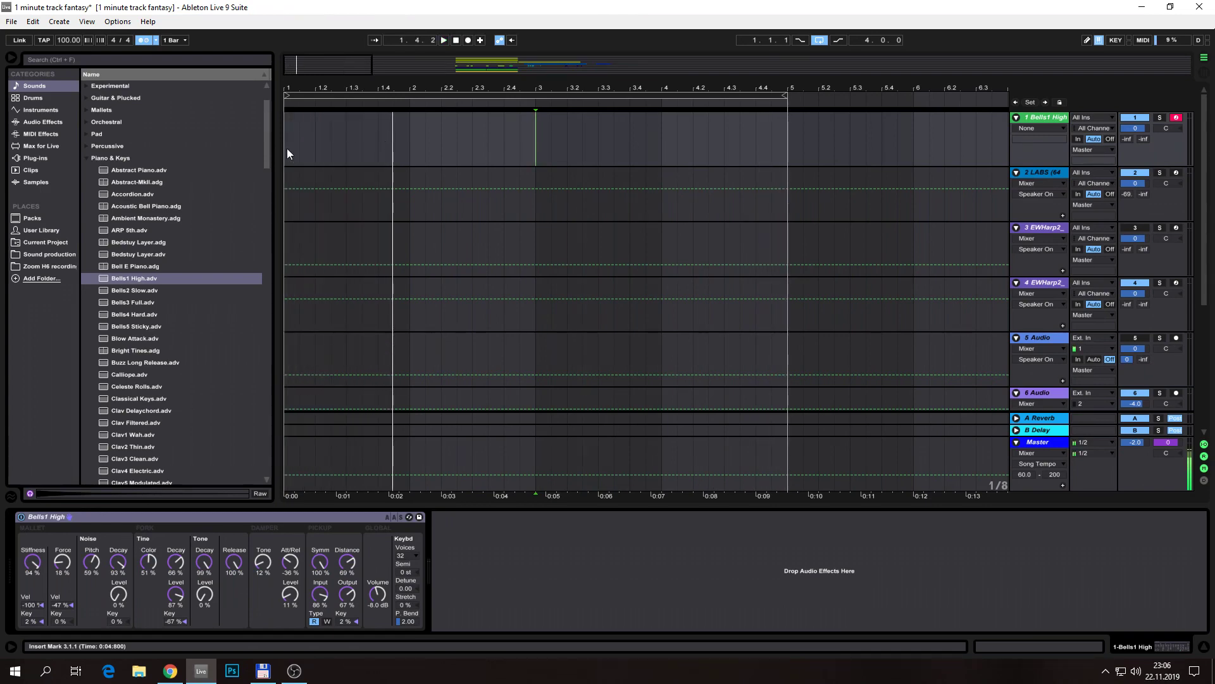
{"action": "right_click", "coordinate": [455, 140]}
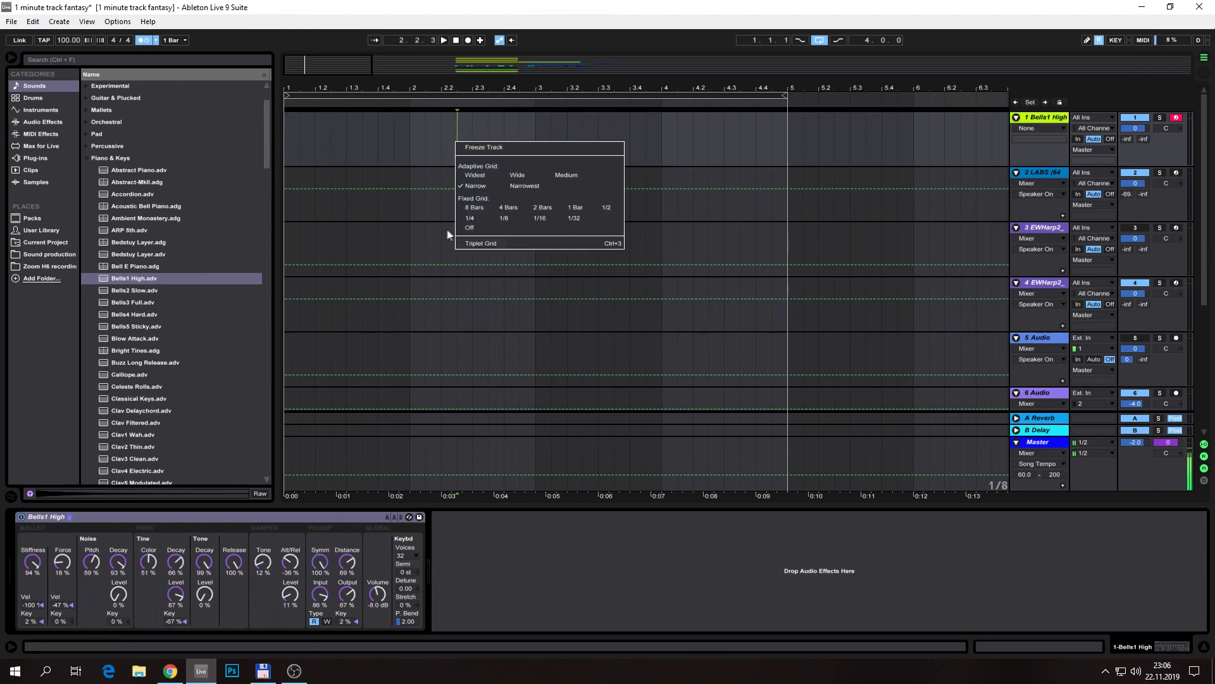
{"action": "left_click", "coordinate": [480, 13]}
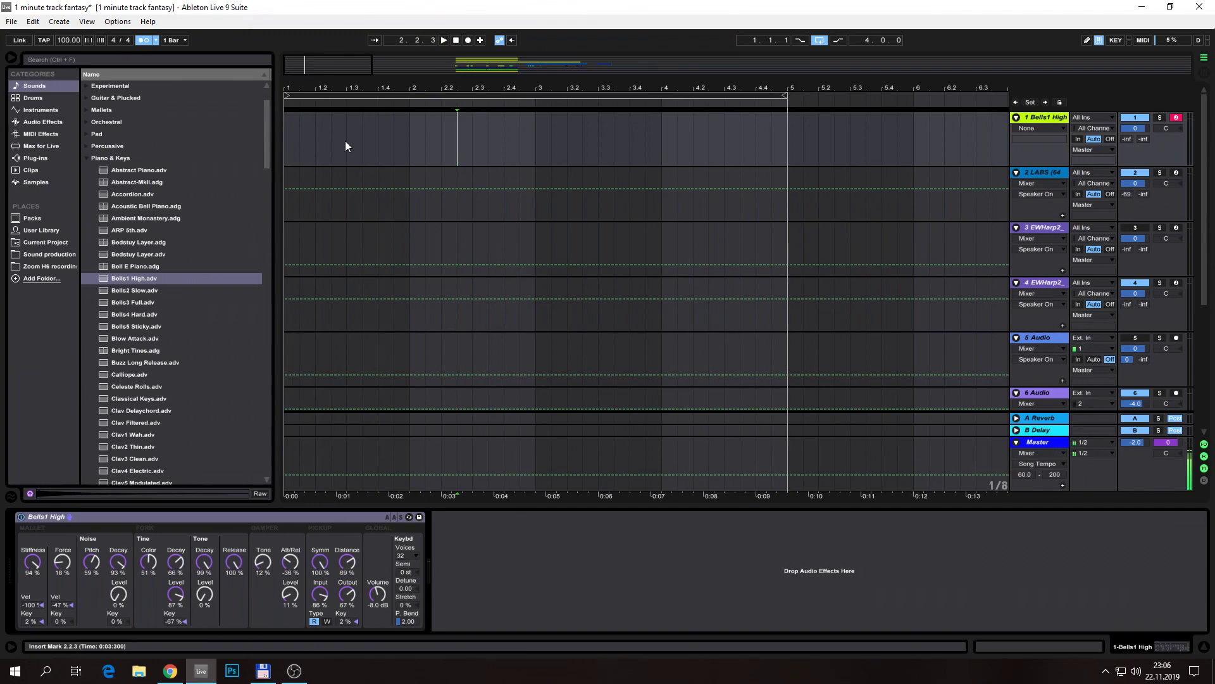
Insert an empty one-bar MIDI clip at bar 1 on the Bells1 High track
{"action": "left_click", "coordinate": [411, 140]}
{"action": "left_click_drag", "start_coordinate": [285, 142], "coordinate": [404, 134]}
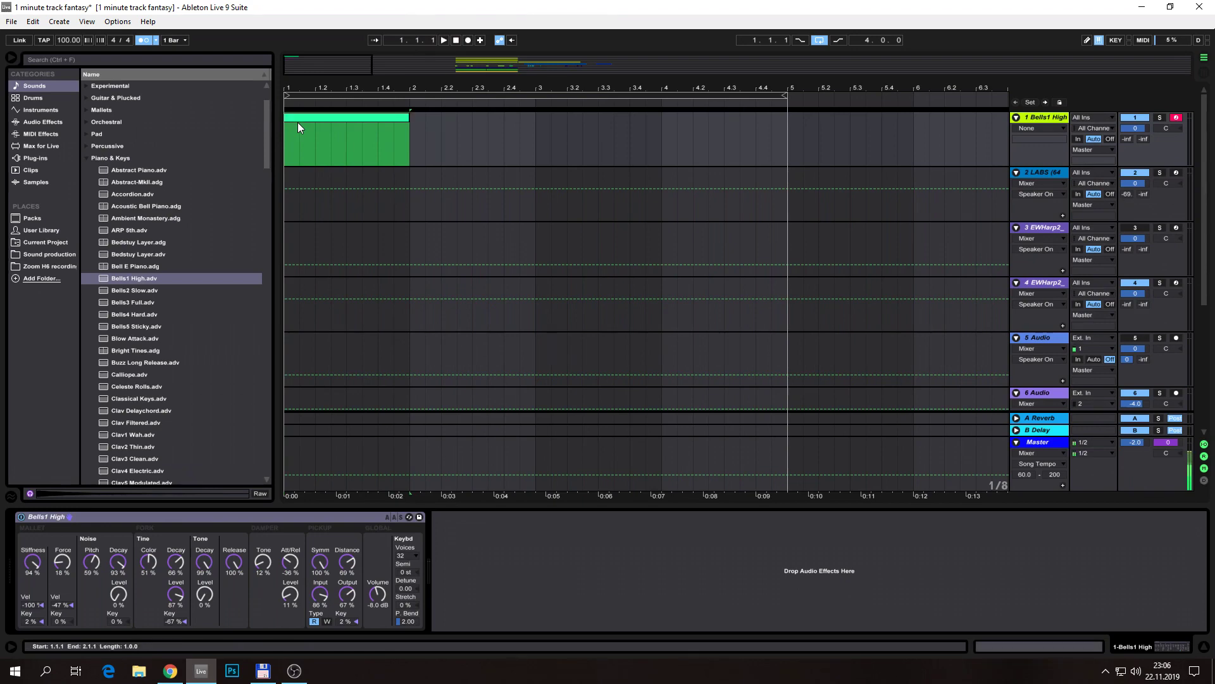
{"action": "left_click", "coordinate": [392, 144]}
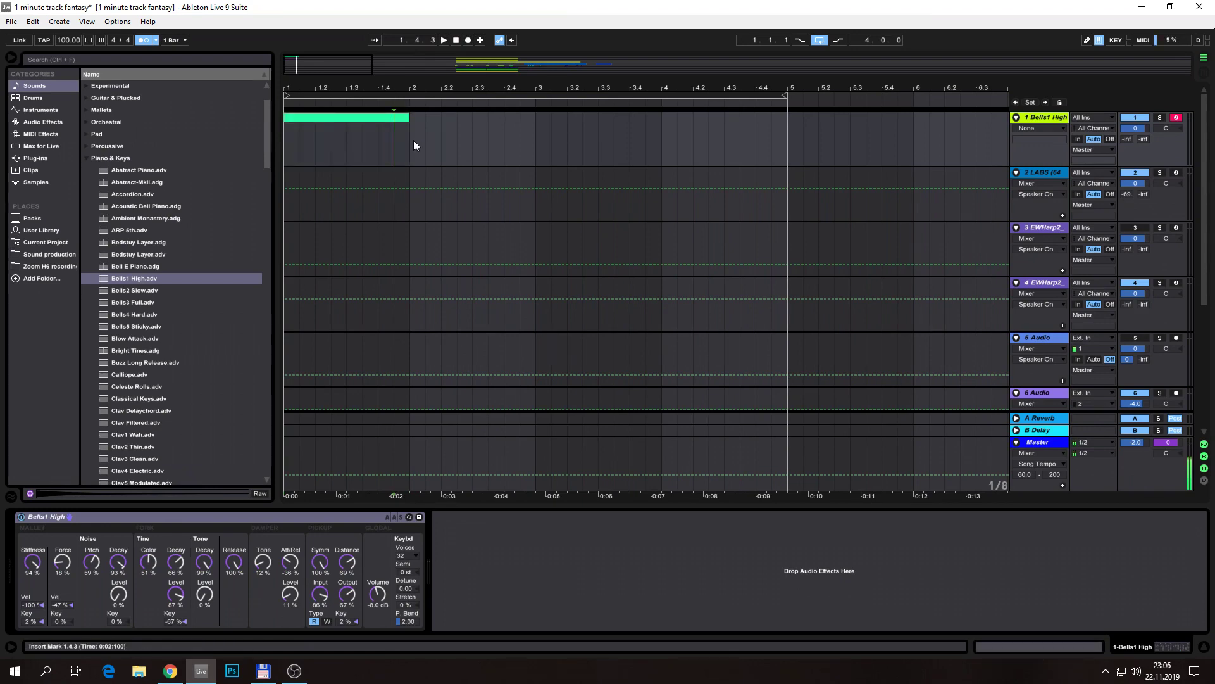
Insert an empty one-bar MIDI clip at bar 2, directly after the first clip
{"action": "left_click_drag", "start_coordinate": [413, 143], "coordinate": [552, 149]}
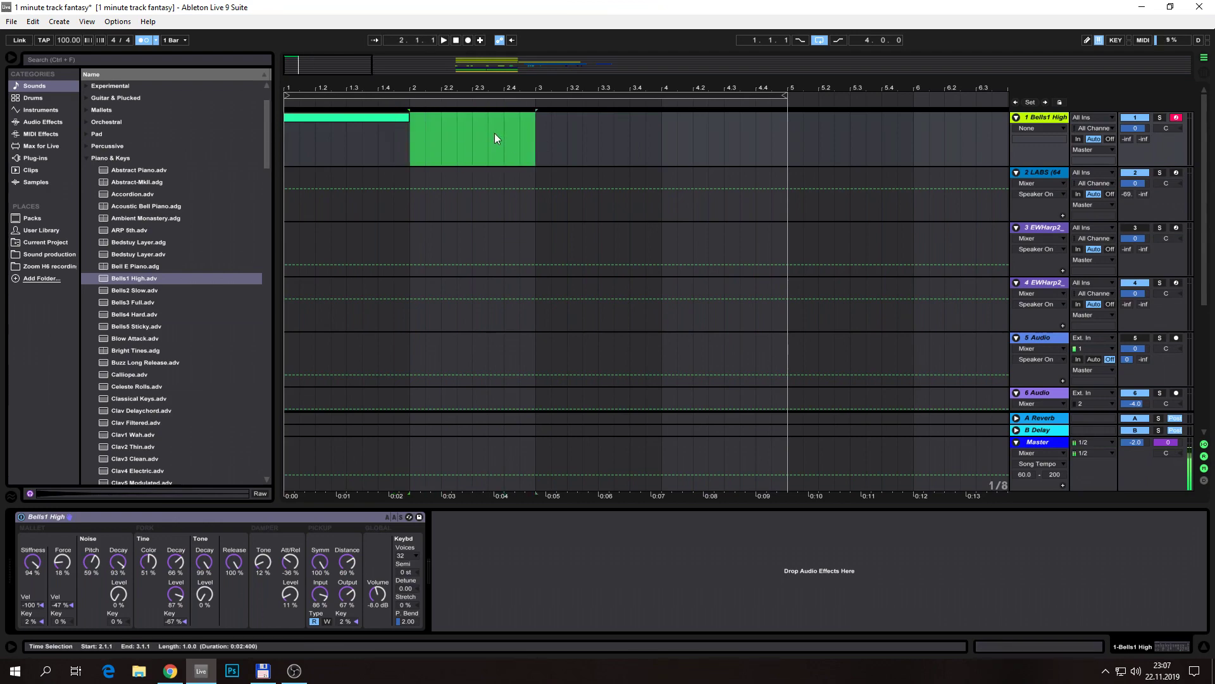
{"action": "right_click", "coordinate": [418, 124]}
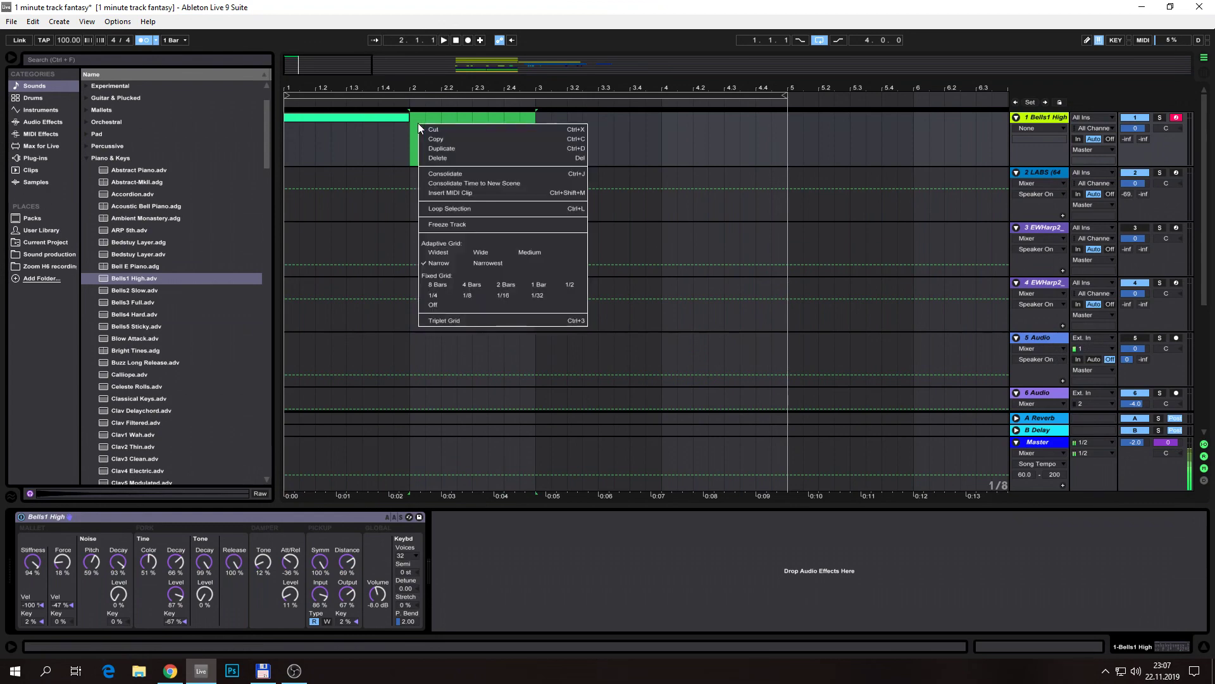
{"action": "left_click", "coordinate": [473, 193]}
{"action": "left_click", "coordinate": [470, 121]}
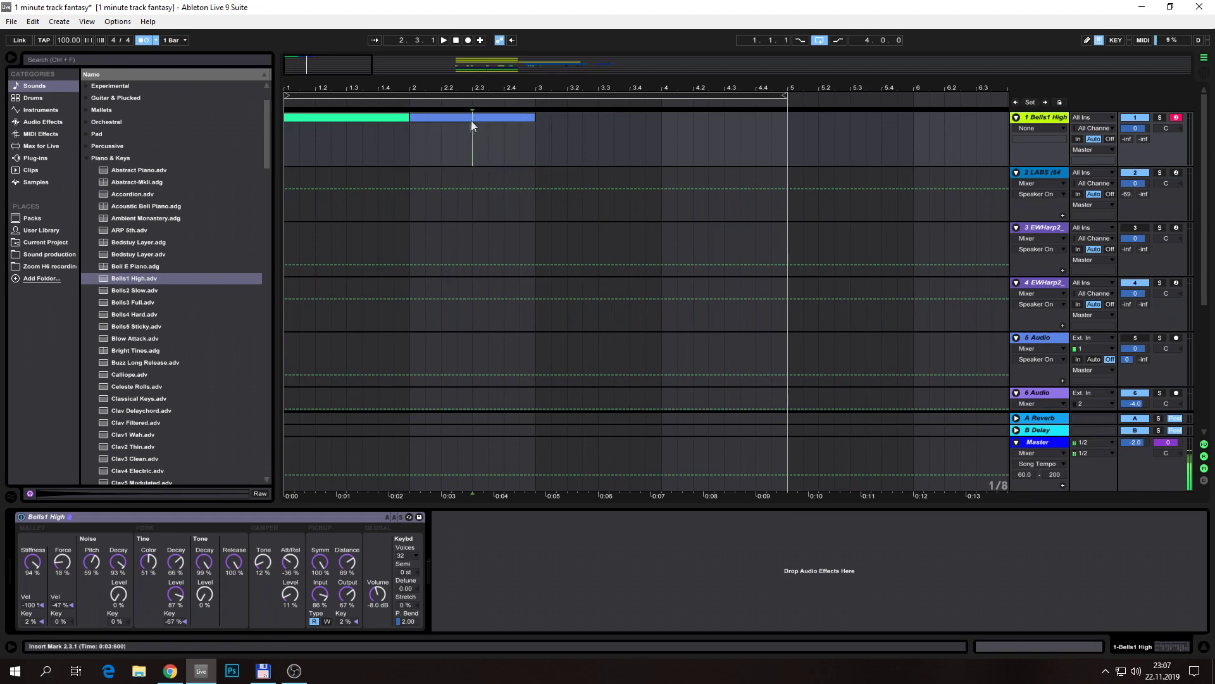
Select bar 3 on the Bells1 High track and examine the commands offered for the selection, including Insert MIDI Clip
{"action": "left_click", "coordinate": [541, 149]}
{"action": "left_click_drag", "start_coordinate": [551, 150], "coordinate": [639, 149]}
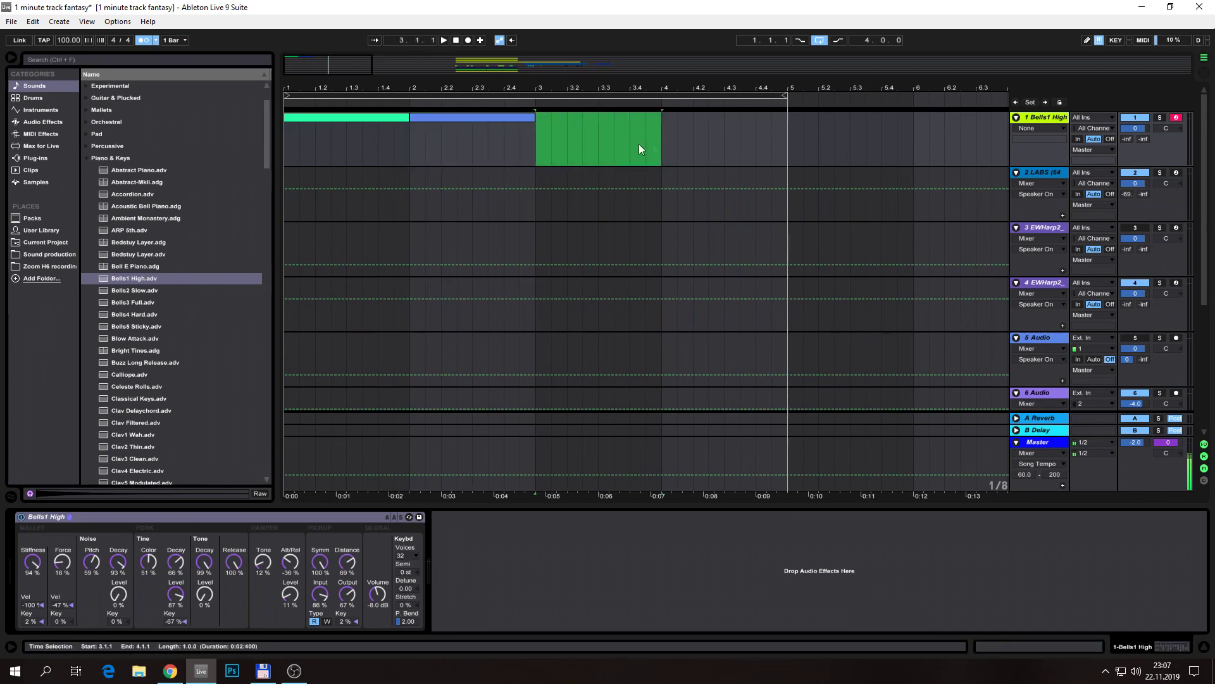
{"action": "right_click", "coordinate": [597, 146]}
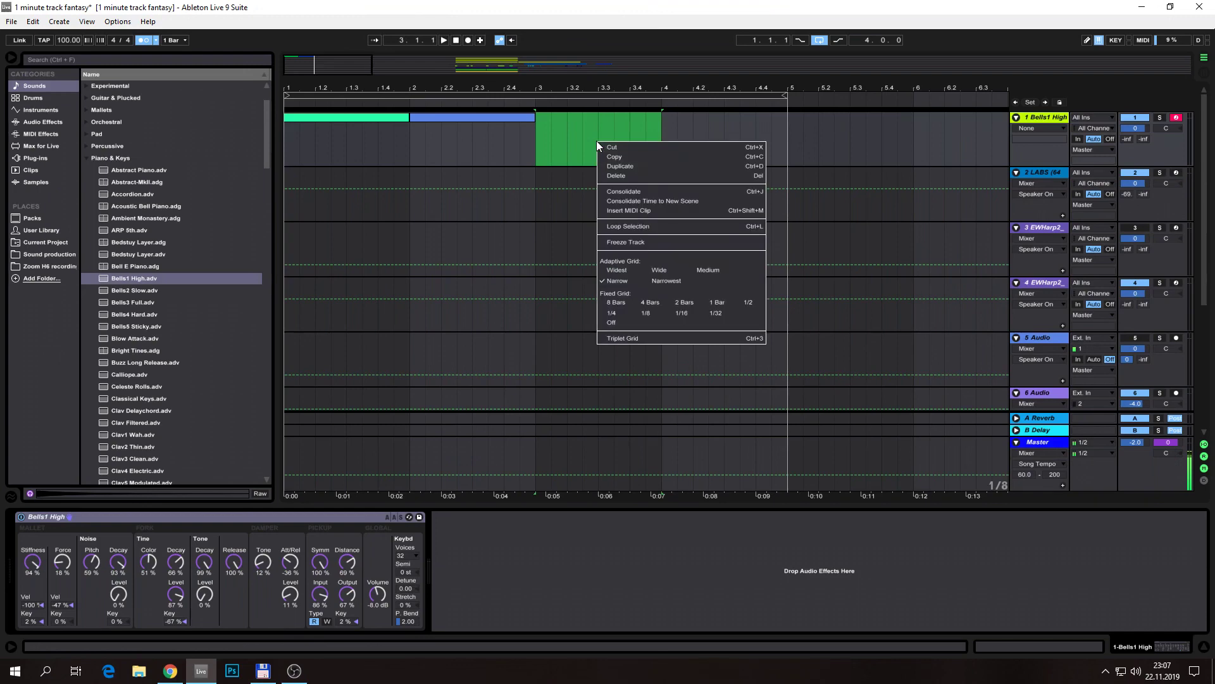
{"action": "right_click", "coordinate": [560, 150]}
{"action": "right_click", "coordinate": [647, 146]}
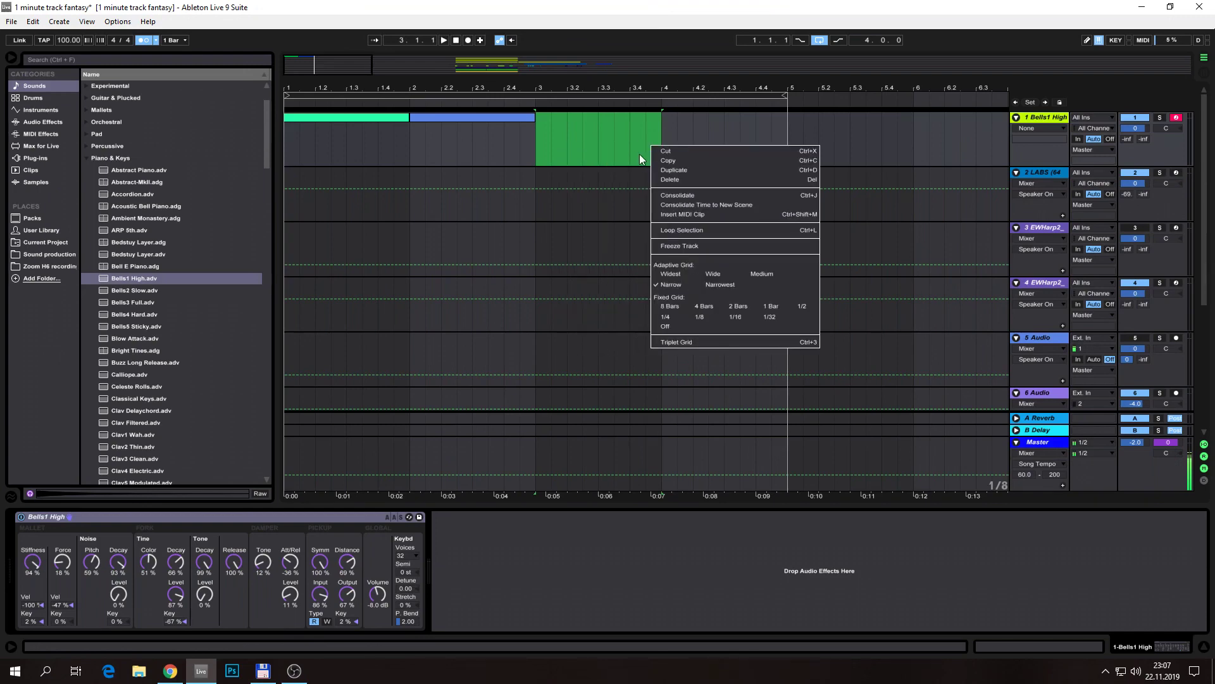
{"action": "right_click", "coordinate": [635, 155]}
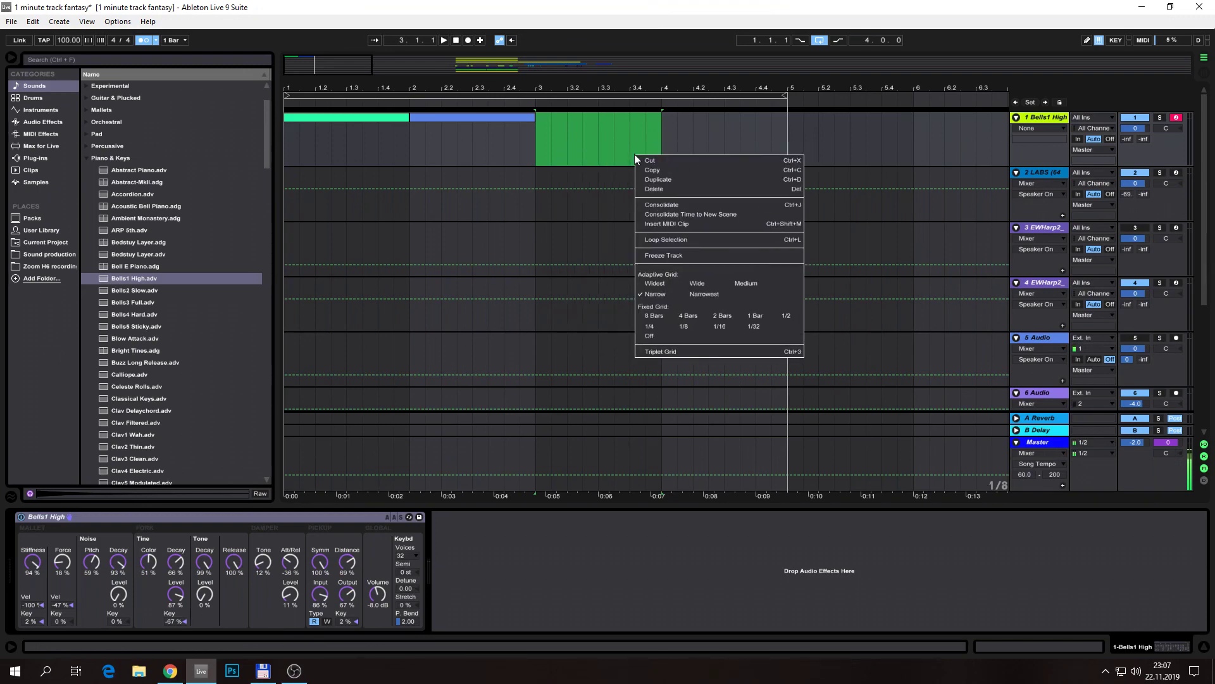
{"action": "right_click", "coordinate": [601, 157]}
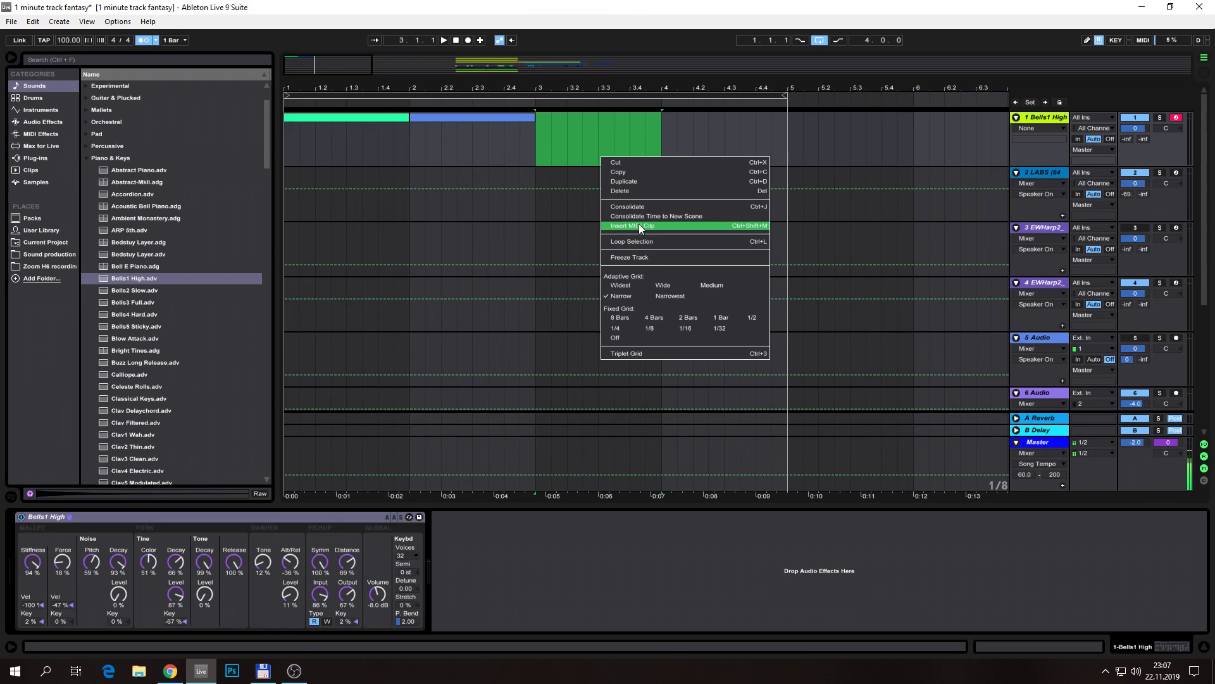
{"action": "left_click", "coordinate": [568, 135]}
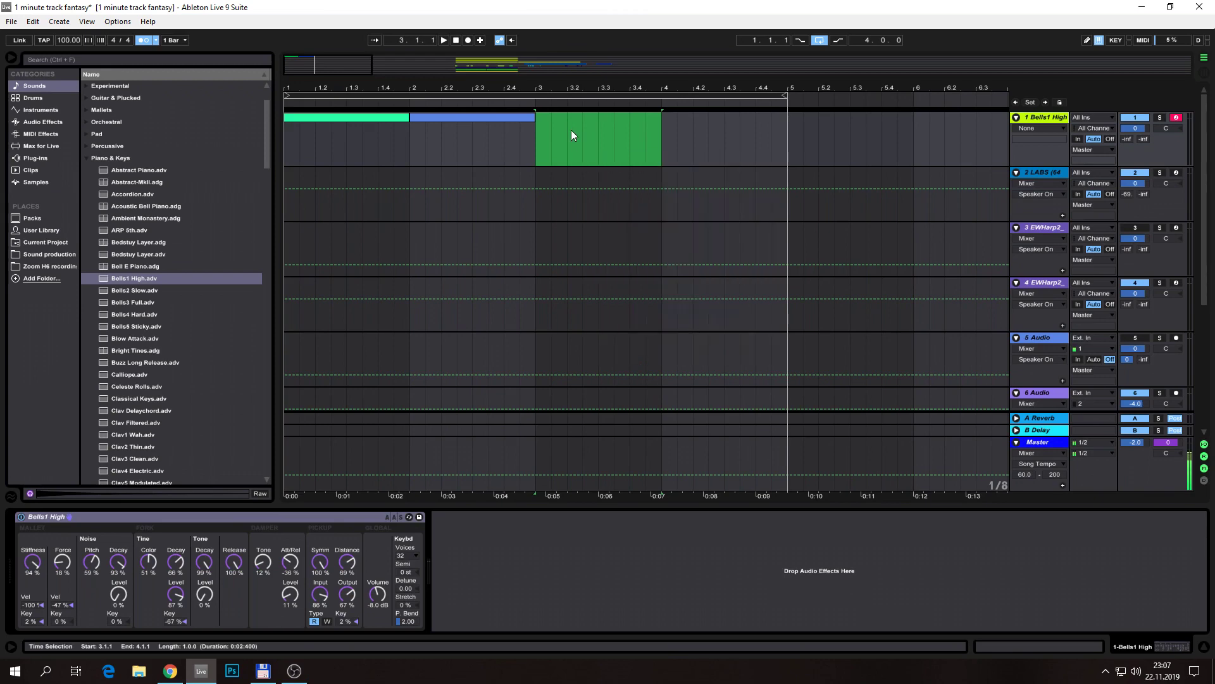
{"action": "left_click", "coordinate": [596, 137]}
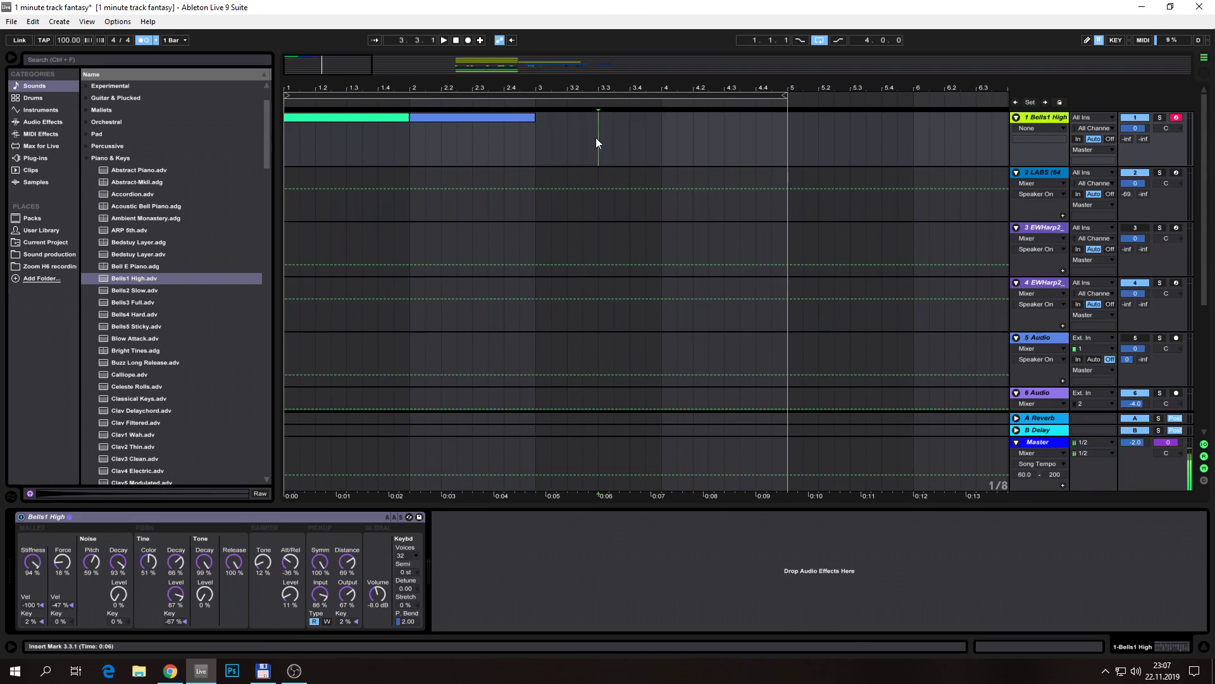
Select the one-bar MIDI clip at bar 1 and open it in the note editor
{"action": "left_click", "coordinate": [382, 119]}
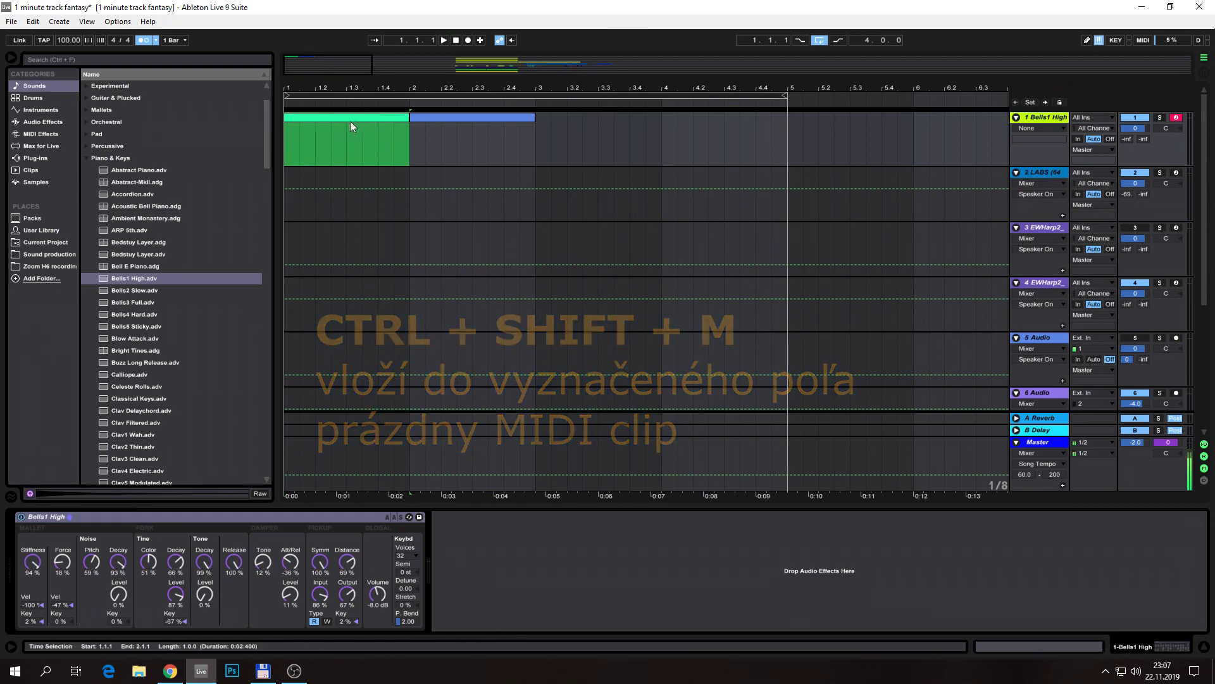
{"action": "key", "text": "ctrl+shift+m"}
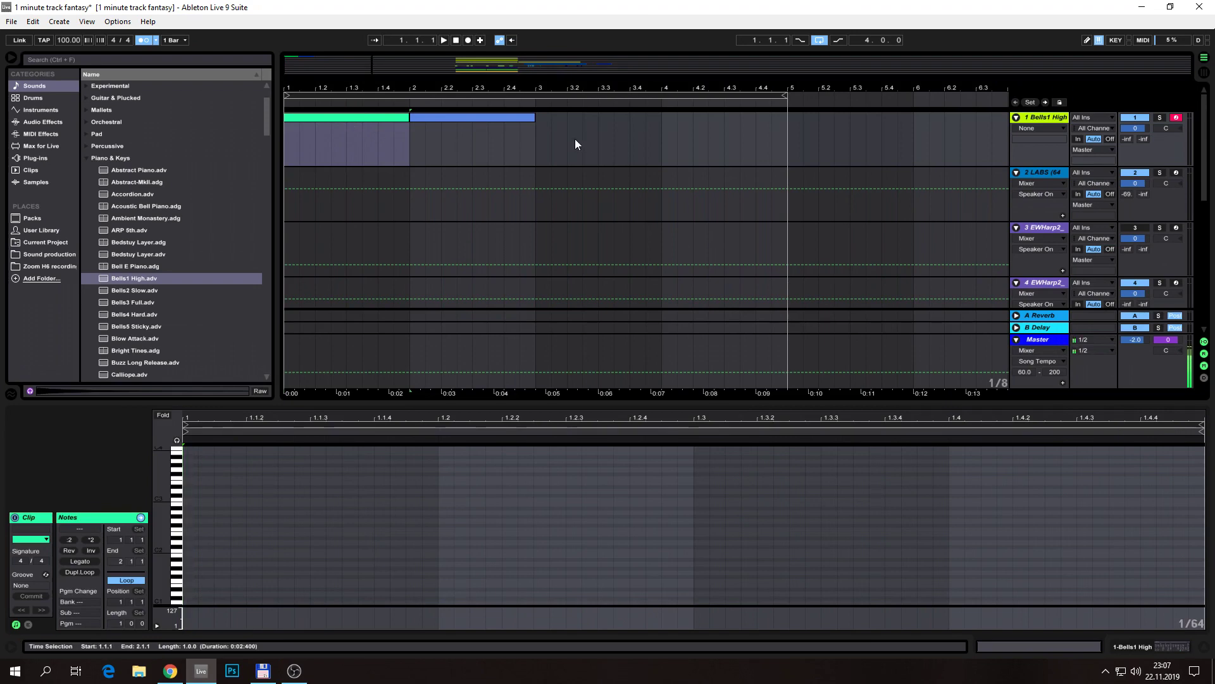
{"action": "left_click", "coordinate": [374, 119]}
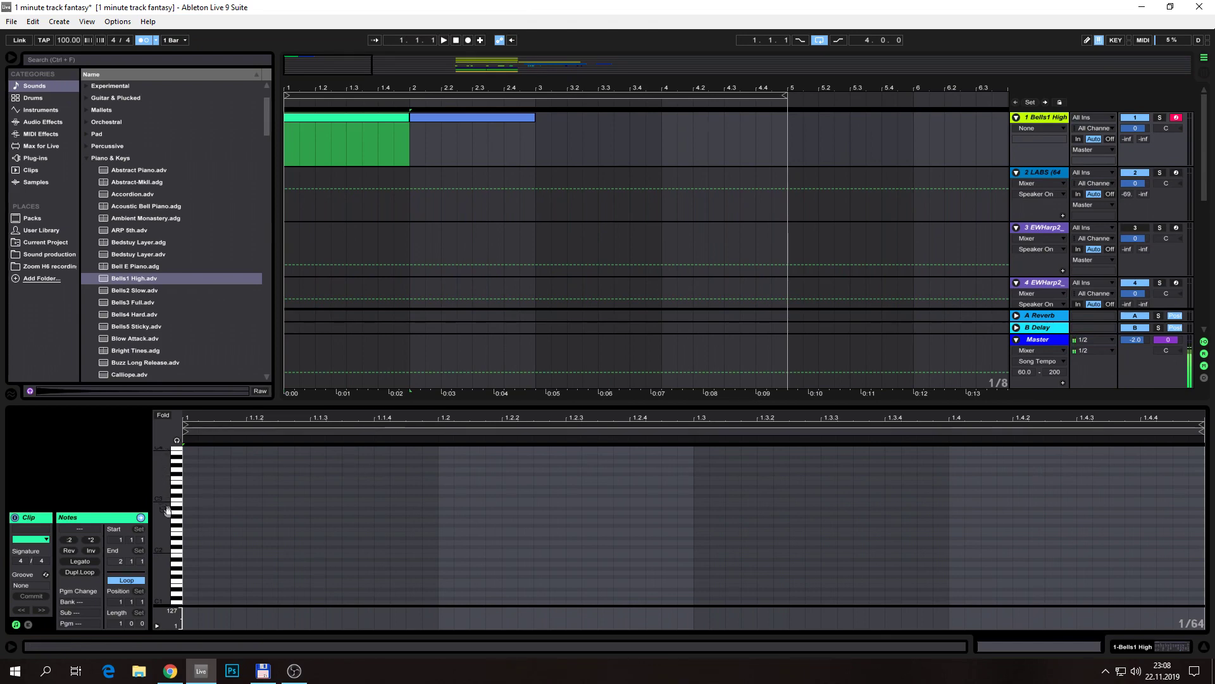
Enlarge the piano roll around C3, turn on note preview and audition several keys
{"action": "mouse_move", "coordinate": [165, 512]}
{"action": "left_mouse_down"}
{"action": "mouse_move", "coordinate": [180, 501]}
{"action": "mouse_move", "coordinate": [165, 514]}
{"action": "left_mouse_up"}
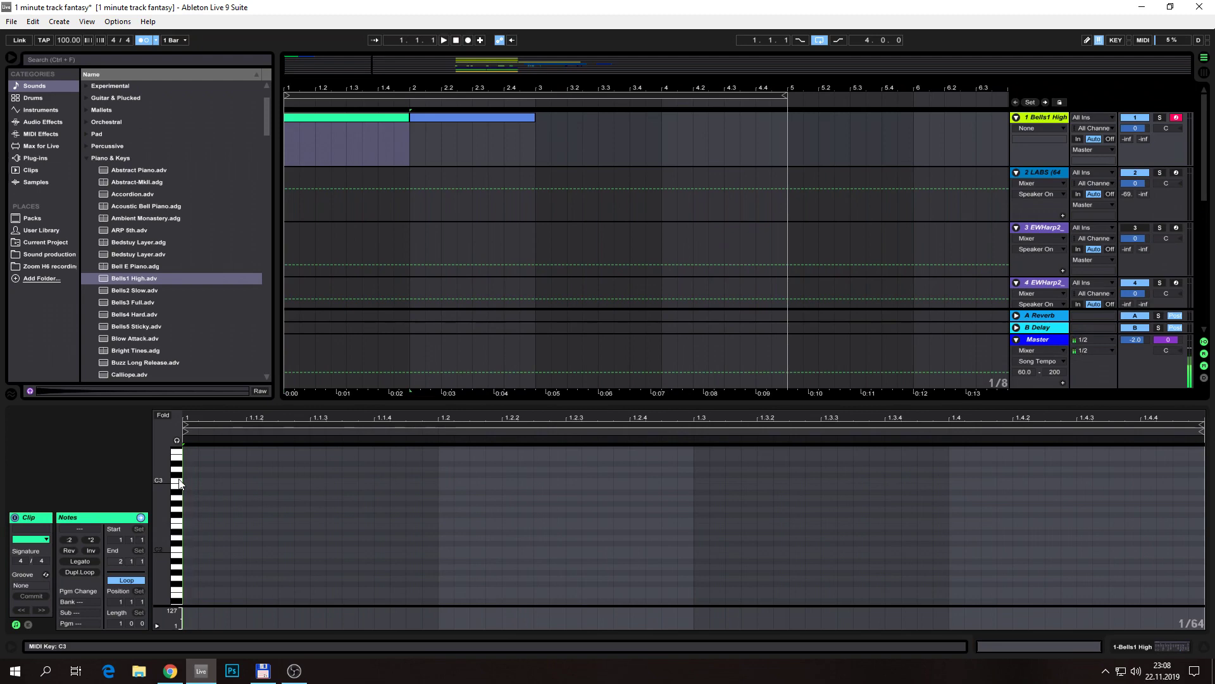
{"action": "left_click", "coordinate": [176, 440]}
{"action": "left_click", "coordinate": [180, 458]}
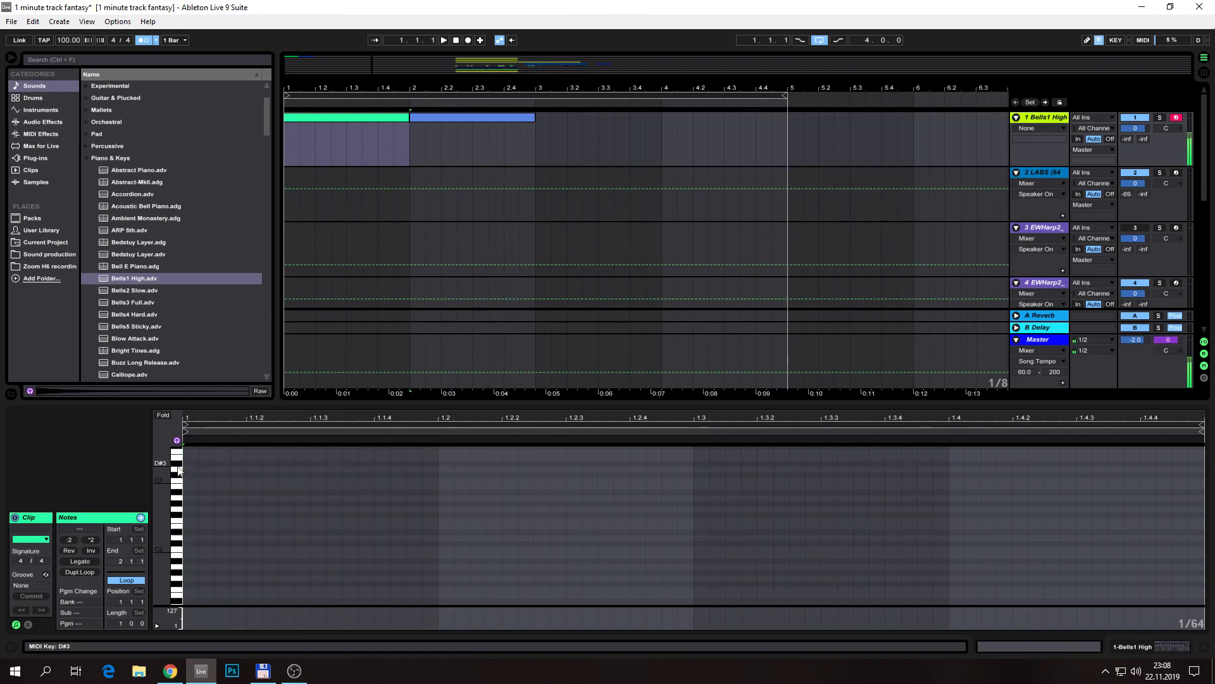
{"action": "mouse_move", "coordinate": [177, 475]}
{"action": "left_mouse_down"}
{"action": "mouse_move", "coordinate": [175, 589]}
{"action": "mouse_move", "coordinate": [176, 519]}
{"action": "left_mouse_up"}
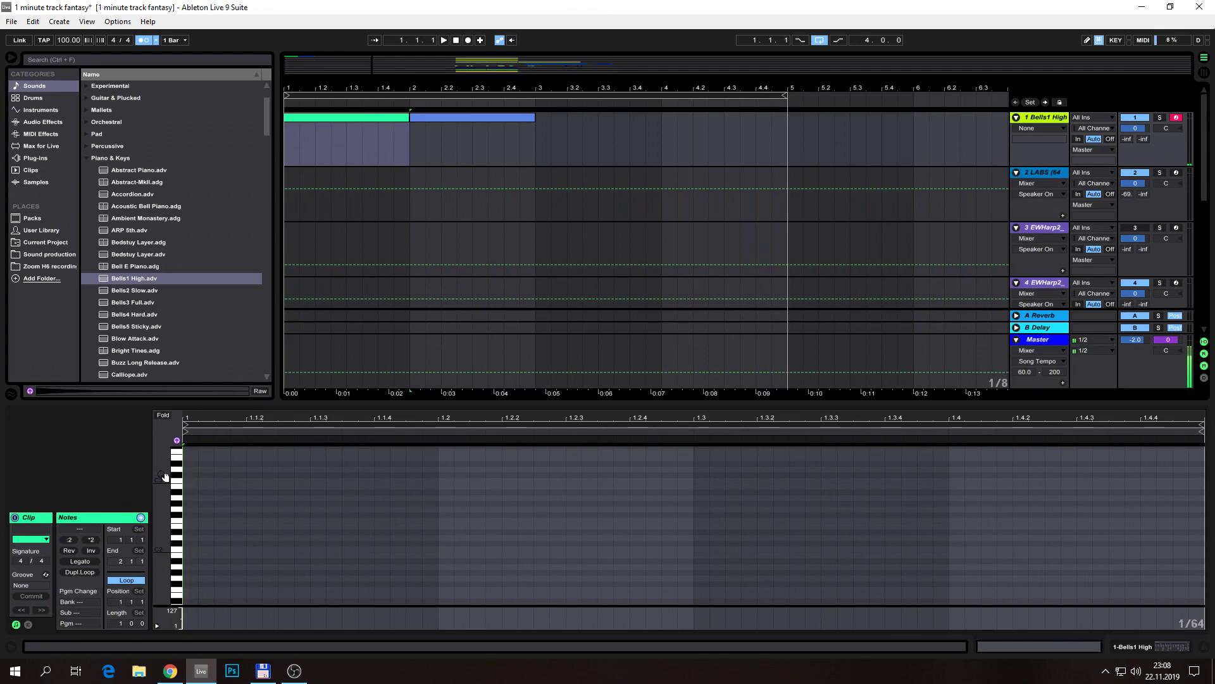
Browse the piano roll's octaves toward C4 and audition further keys
{"action": "left_click_drag", "start_coordinate": [167, 603], "coordinate": [154, 570]}
{"action": "left_click_drag", "start_coordinate": [163, 475], "coordinate": [162, 570]}
{"action": "left_click_drag", "start_coordinate": [177, 526], "coordinate": [162, 570]}
{"action": "left_click", "coordinate": [177, 457]}
{"action": "left_click_drag", "start_coordinate": [167, 495], "coordinate": [167, 421]}
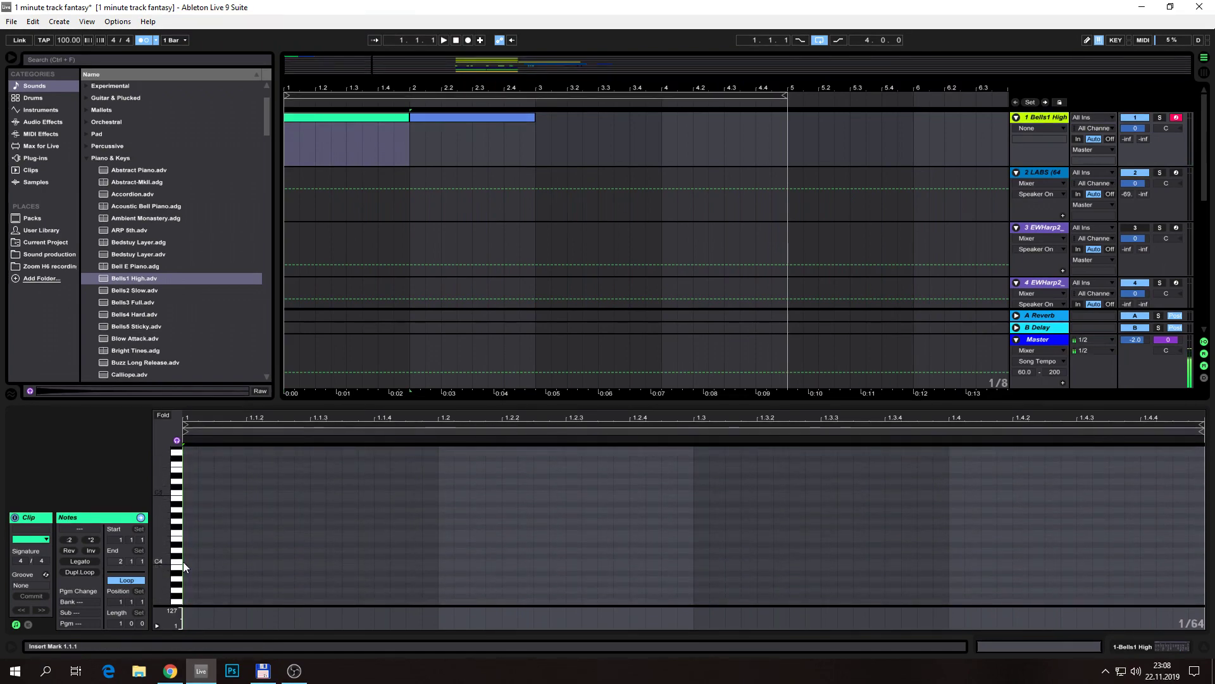
Browse the piano roll between the C4 and C2 octaves and audition keys such as C4 and C2
{"action": "left_click_drag", "start_coordinate": [179, 561], "coordinate": [178, 492]}
{"action": "mouse_move", "coordinate": [172, 538]}
{"action": "left_mouse_down"}
{"action": "mouse_move", "coordinate": [172, 519]}
{"action": "mouse_move", "coordinate": [172, 538]}
{"action": "left_mouse_up"}
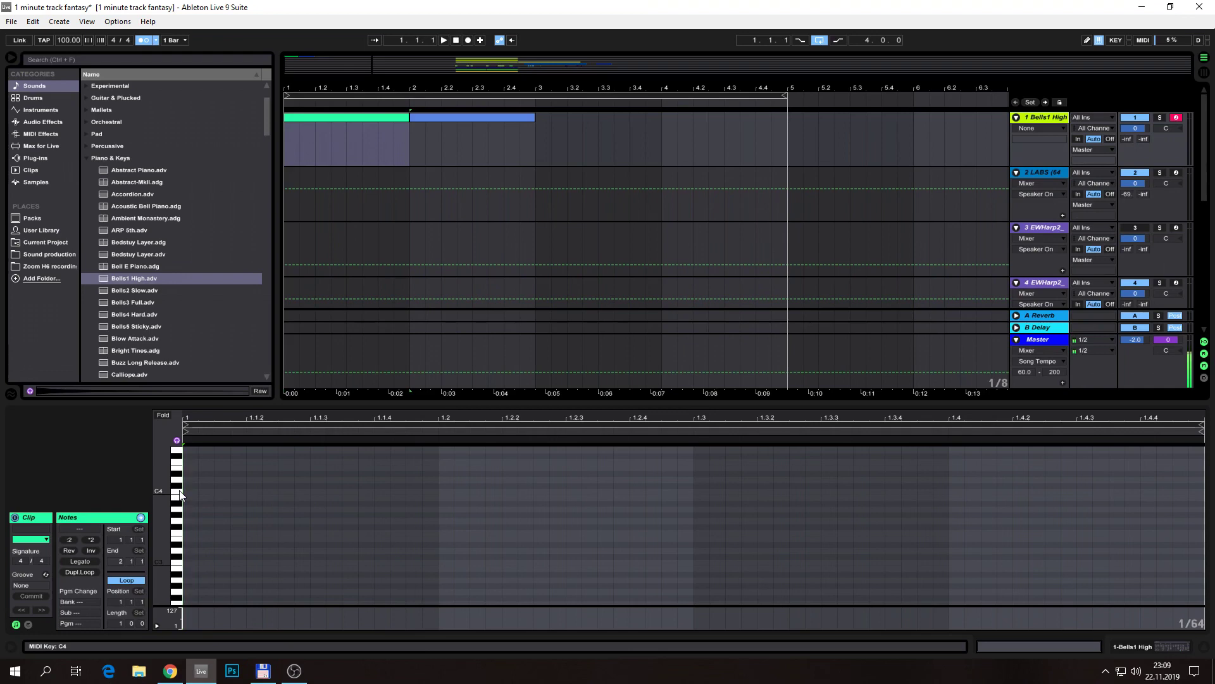
{"action": "left_click", "coordinate": [179, 496]}
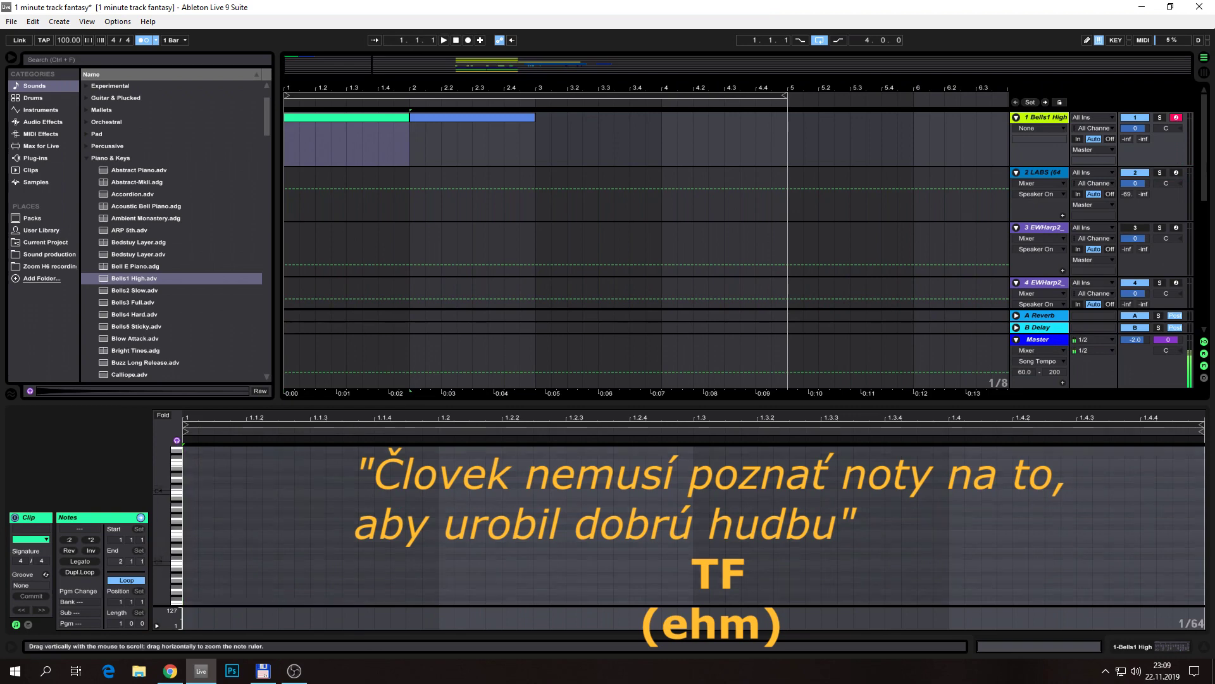
{"action": "left_click_drag", "start_coordinate": [162, 519], "coordinate": [162, 501]}
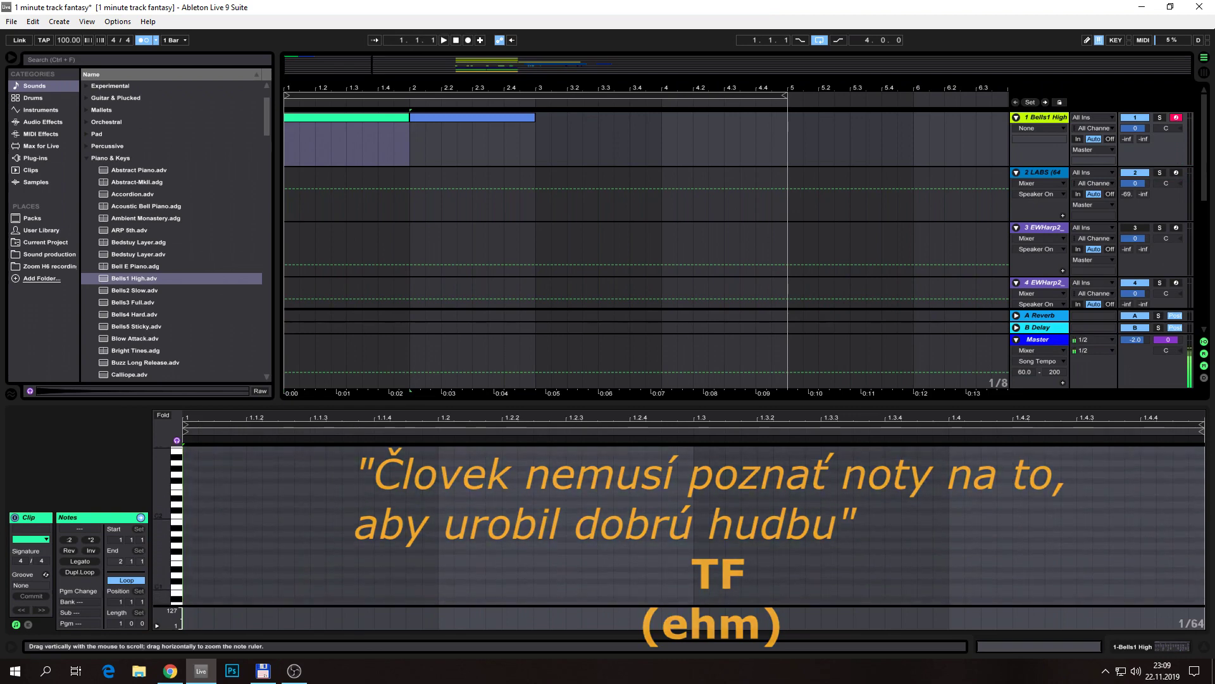
{"action": "left_click", "coordinate": [179, 520]}
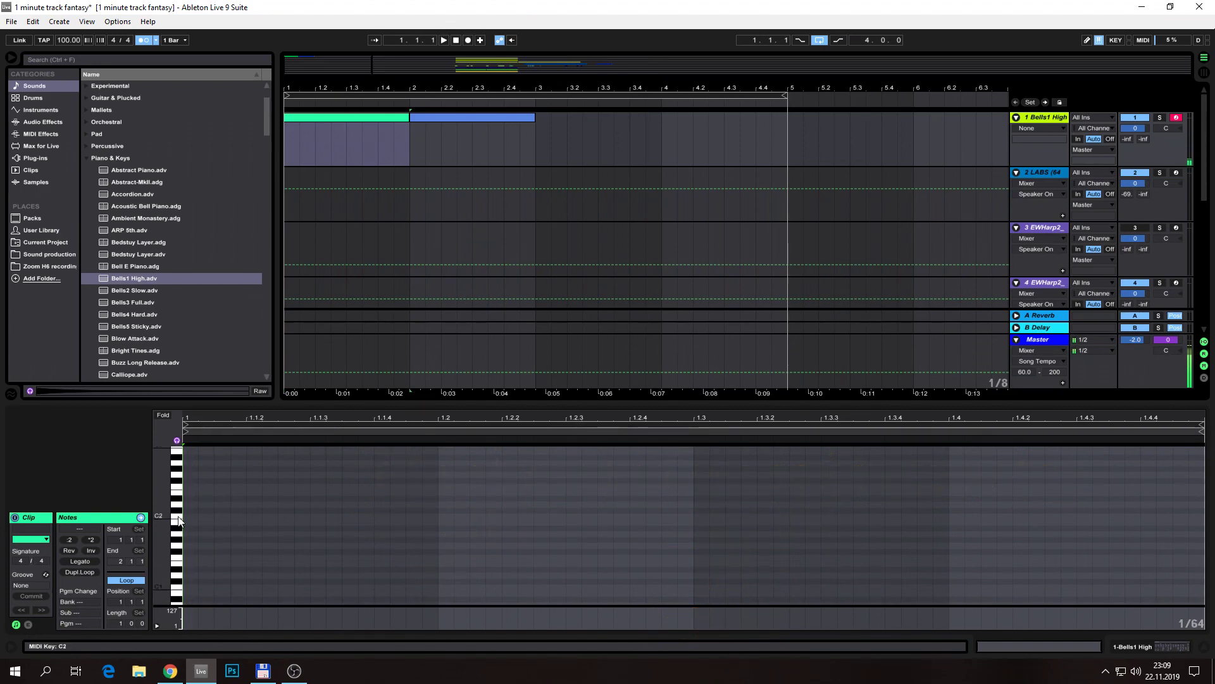
{"action": "mouse_move", "coordinate": [179, 521]}
{"action": "left_mouse_down"}
{"action": "mouse_move", "coordinate": [180, 471]}
{"action": "mouse_move", "coordinate": [175, 562]}
{"action": "mouse_move", "coordinate": [173, 521]}
{"action": "left_mouse_up"}
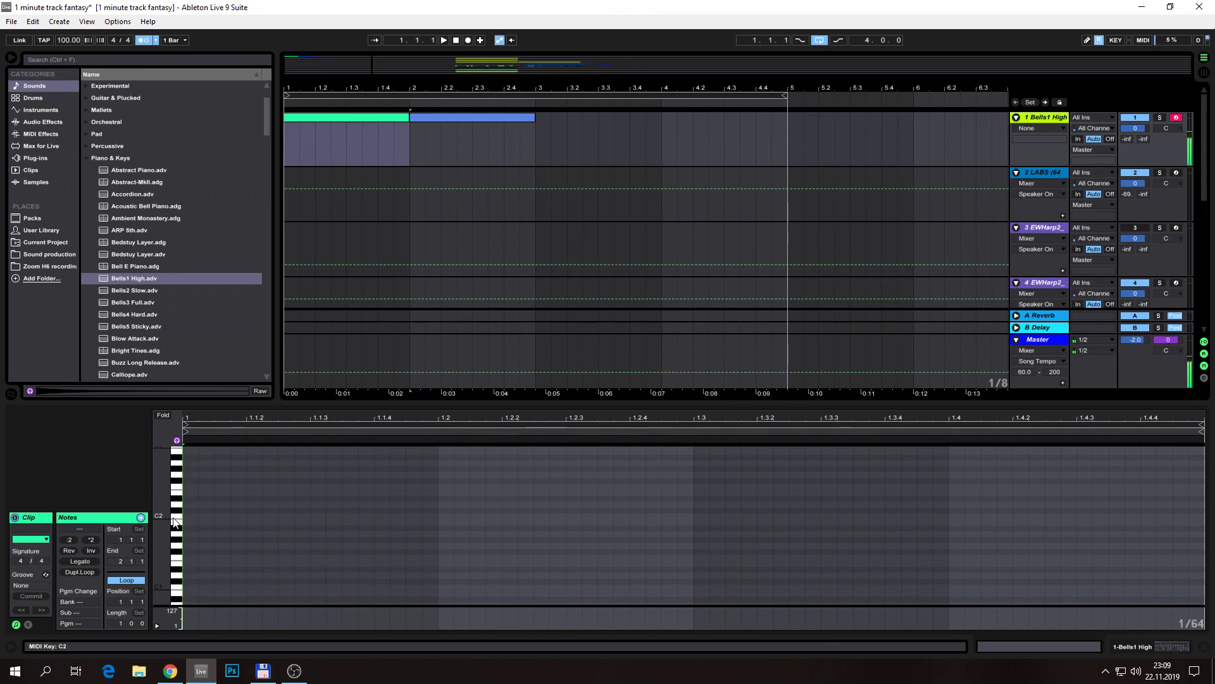
{"action": "scroll", "coordinate": [176, 520], "scroll_direction": "up", "scroll_amount": 5}
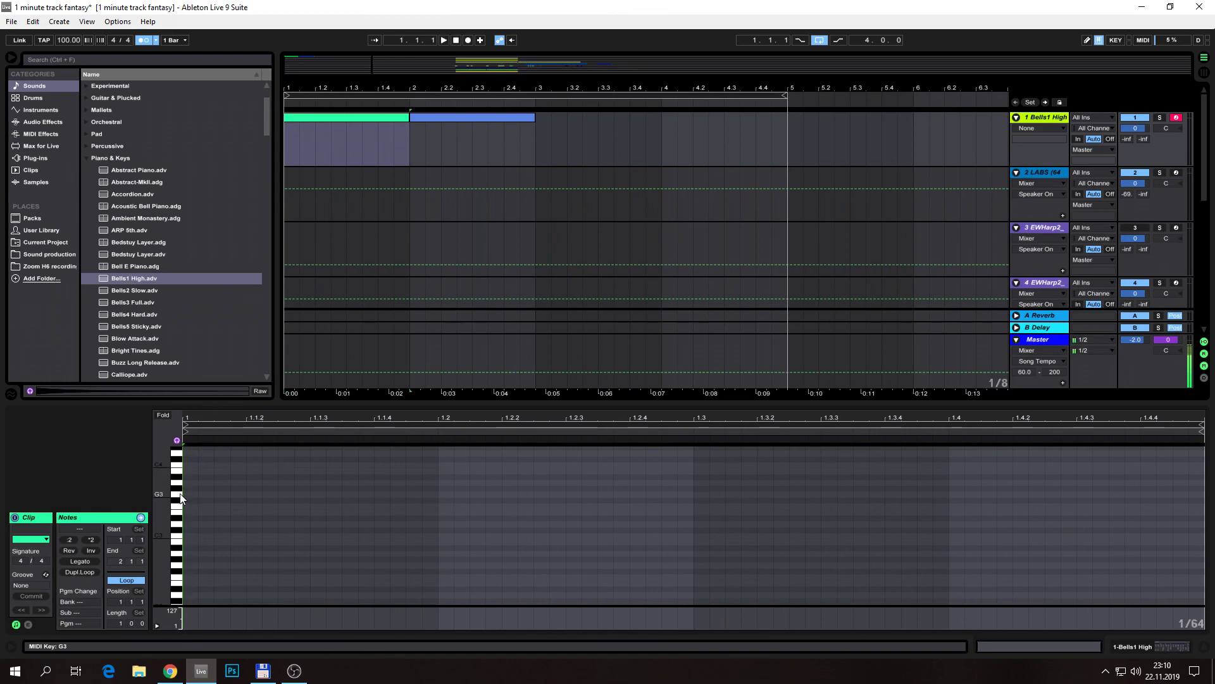
{"action": "left_click_drag", "start_coordinate": [165, 489], "coordinate": [165, 533]}
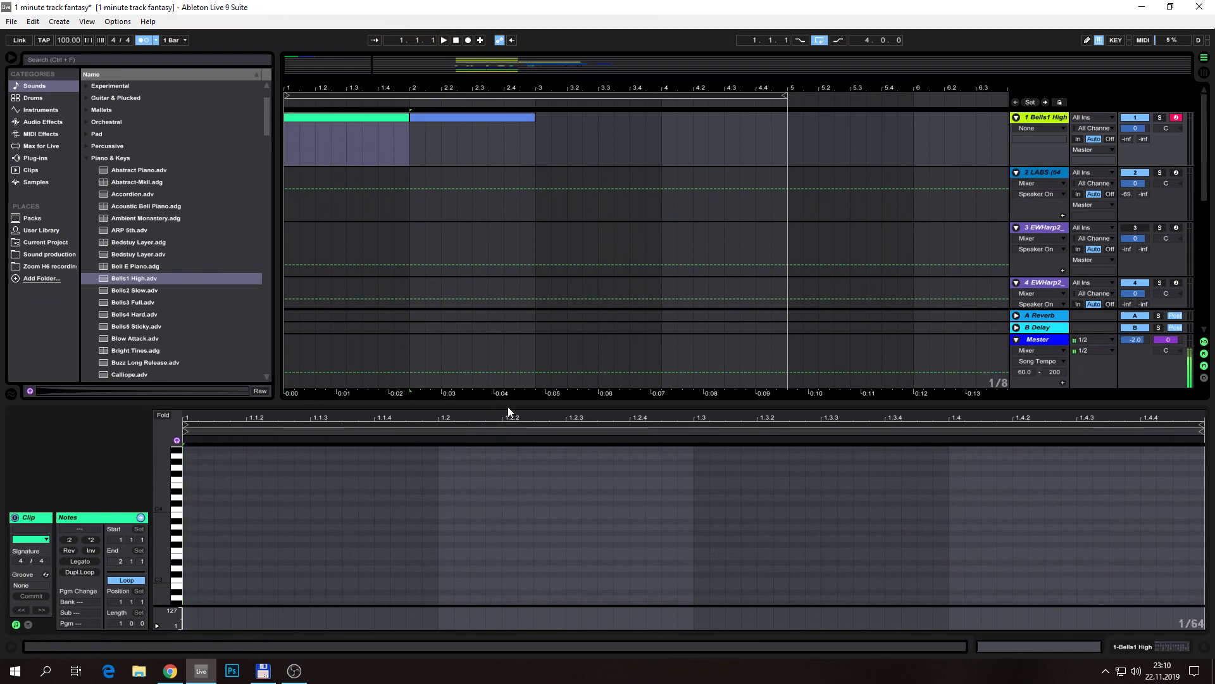
Select the bar 1 clip, enlarge the note editor and piano roll around C2, and audition the keys there
{"action": "left_click", "coordinate": [388, 122]}
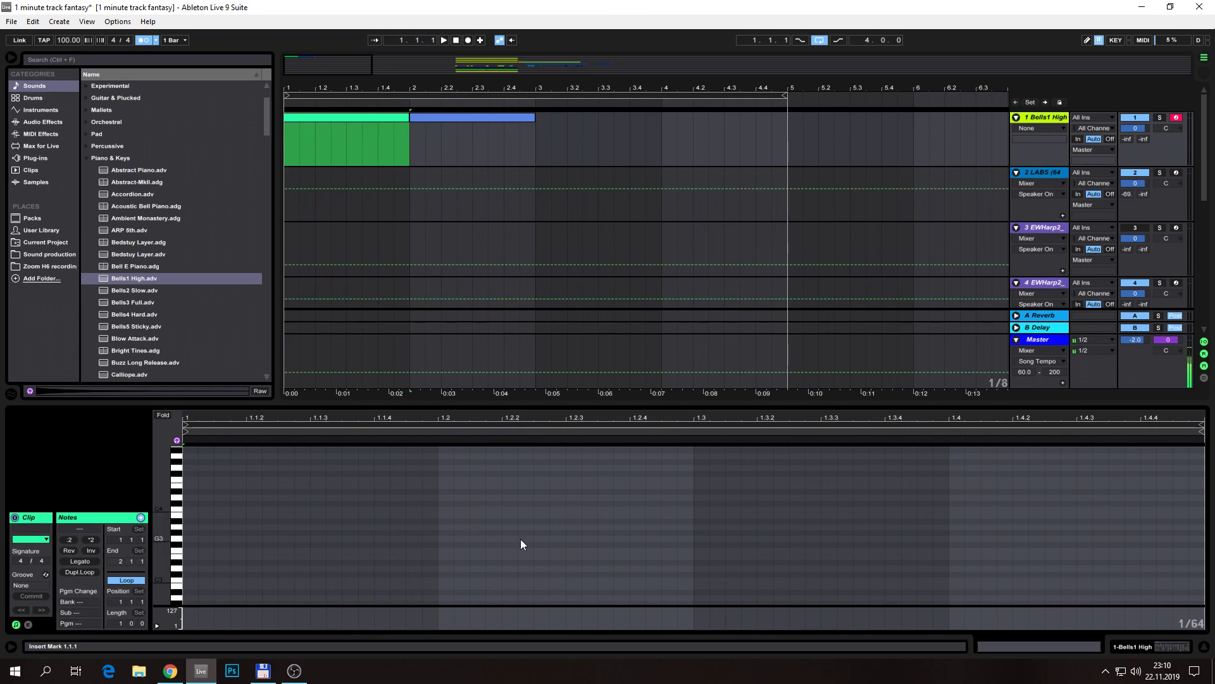
{"action": "left_click_drag", "start_coordinate": [513, 404], "coordinate": [515, 347]}
{"action": "left_click_drag", "start_coordinate": [170, 493], "coordinate": [202, 484]}
{"action": "left_click_drag", "start_coordinate": [166, 565], "coordinate": [166, 438]}
{"action": "left_click", "coordinate": [179, 509]}
{"action": "left_click", "coordinate": [179, 499]}
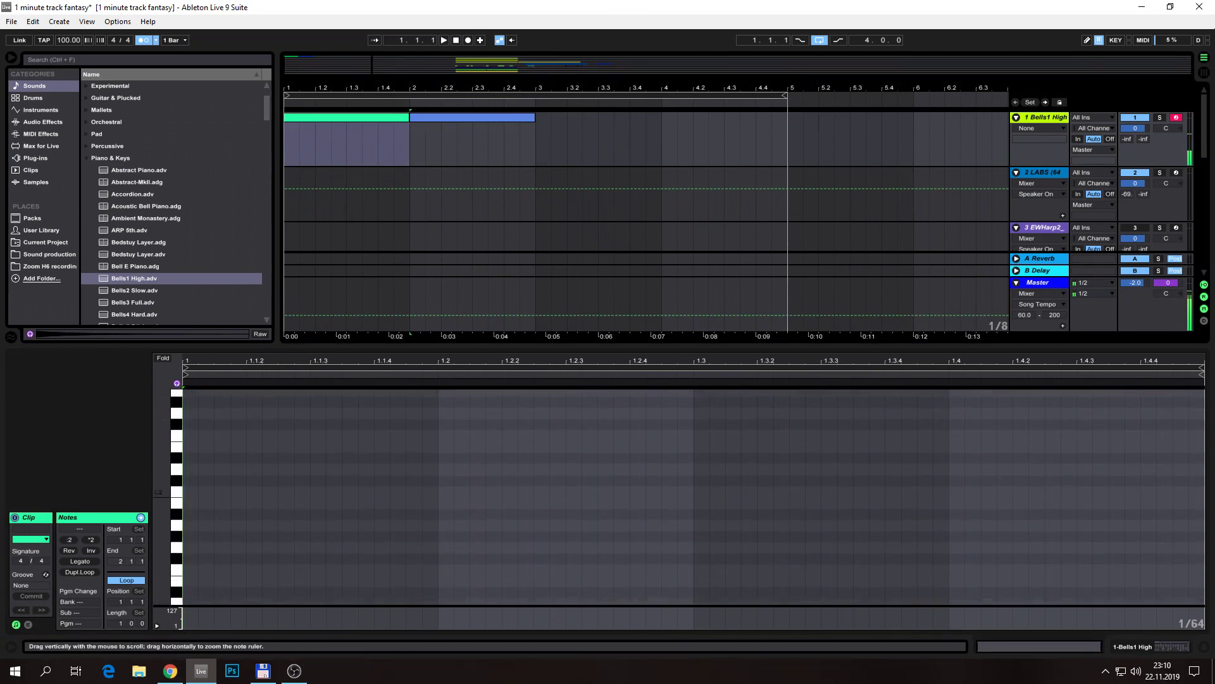
{"action": "scroll", "coordinate": [175, 496], "scroll_direction": "down", "scroll_amount": 2}
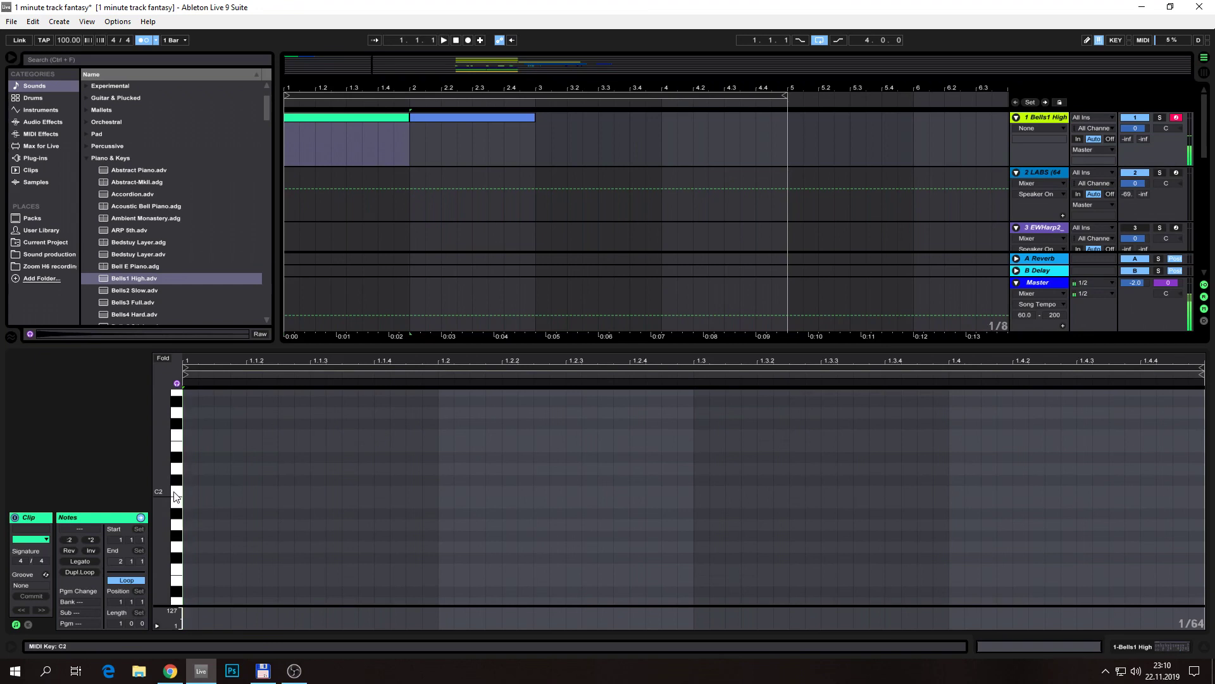
Shorten the arrangement loop to cover only bar 1 and play it
{"action": "left_click_drag", "start_coordinate": [787, 100], "coordinate": [406, 102]}
{"action": "left_click", "coordinate": [380, 96]}
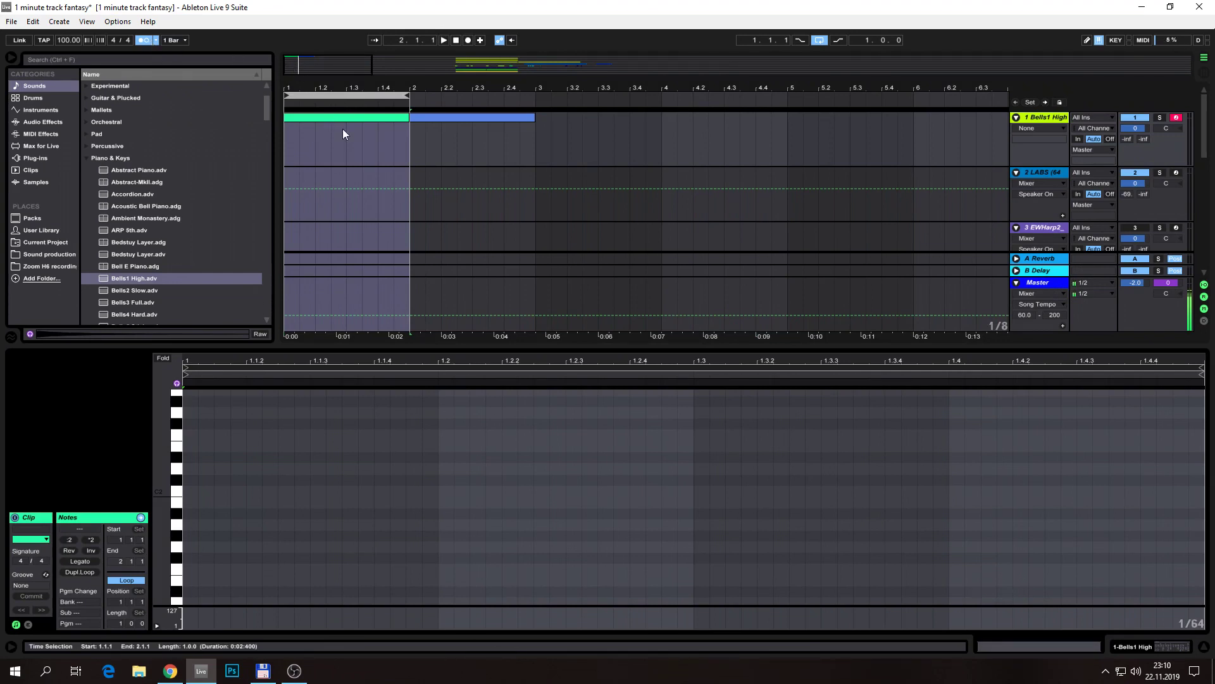
{"action": "key", "text": "space"}
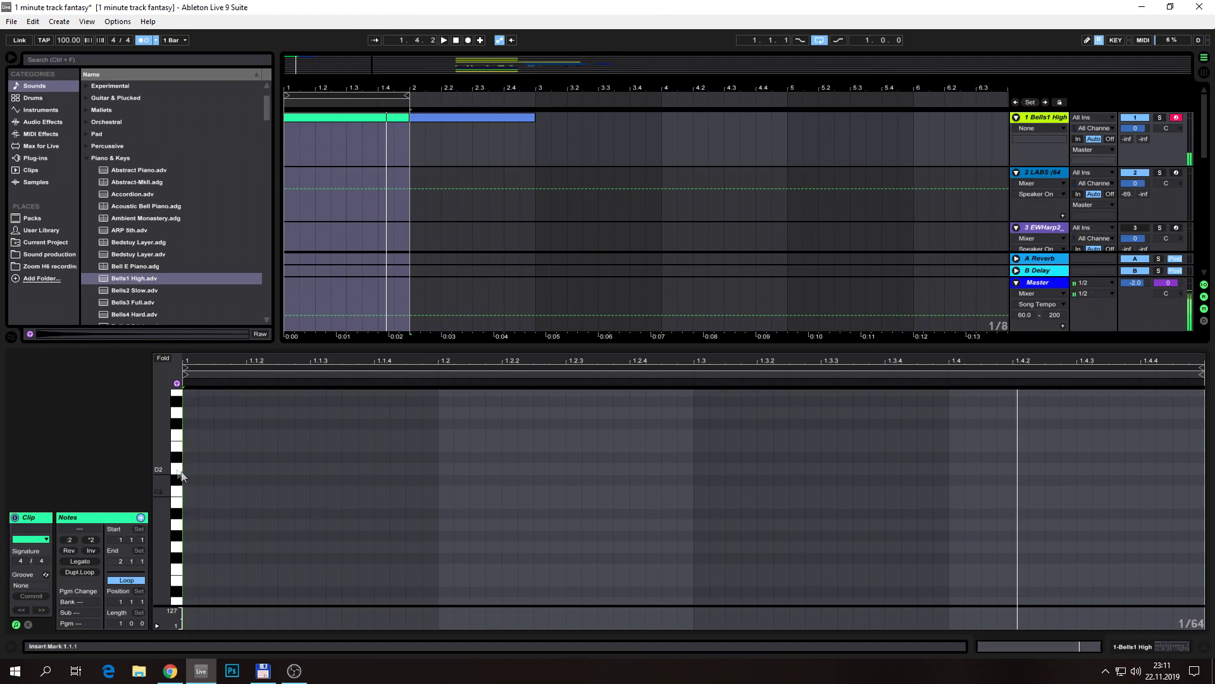
Add E2 notes at 1.1 and 1.2, D2 at 1.3 and C2 at 1.4 to the bar 1 clip, playing the loop meanwhile
{"action": "left_click_drag", "start_coordinate": [162, 454], "coordinate": [162, 484]}
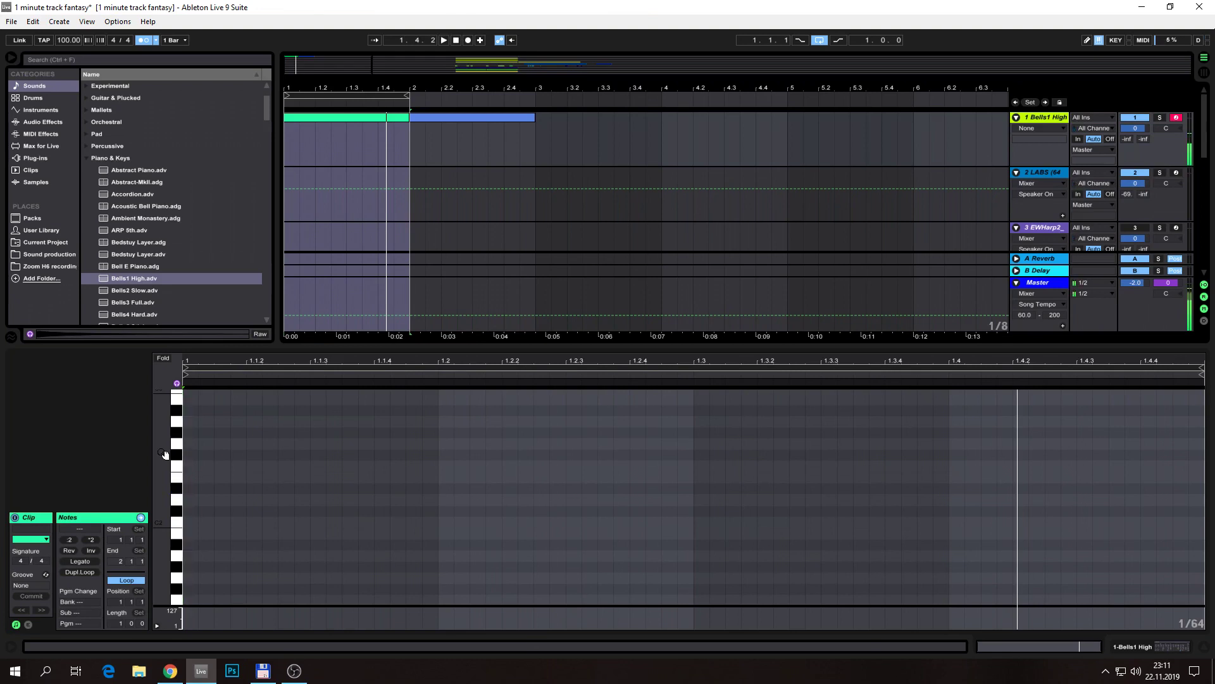
{"action": "left_click", "coordinate": [192, 480]}
{"action": "double_click", "coordinate": [193, 477]}
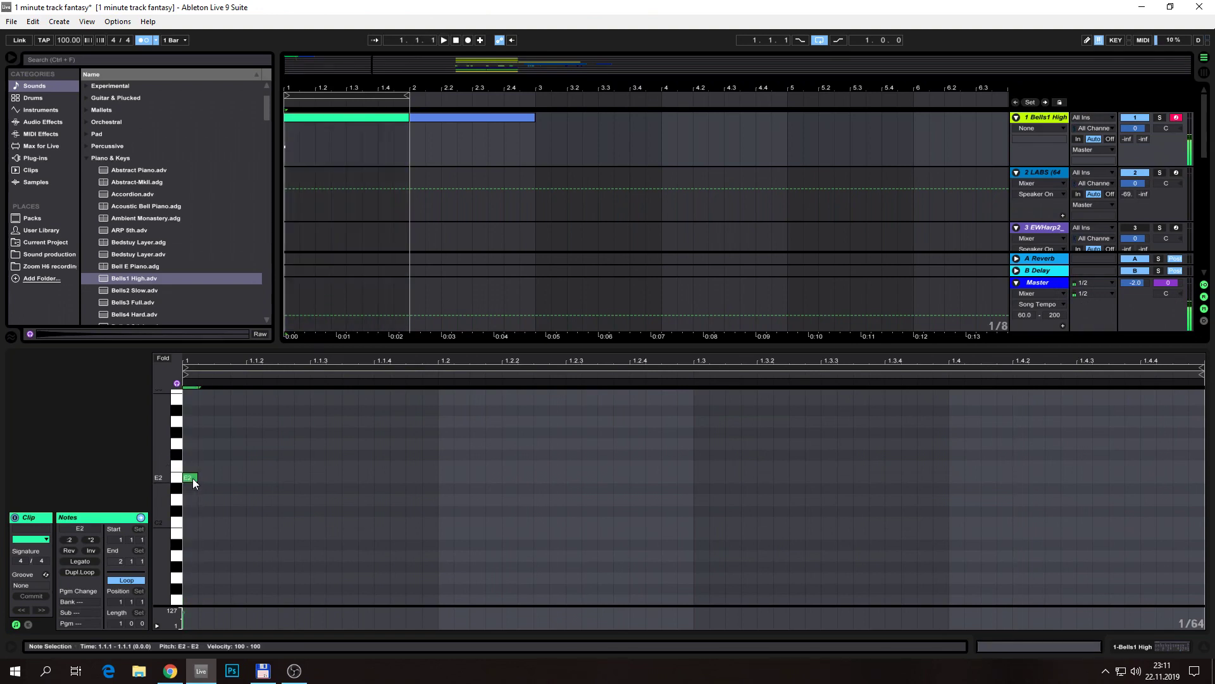
{"action": "left_click", "coordinate": [444, 40]}
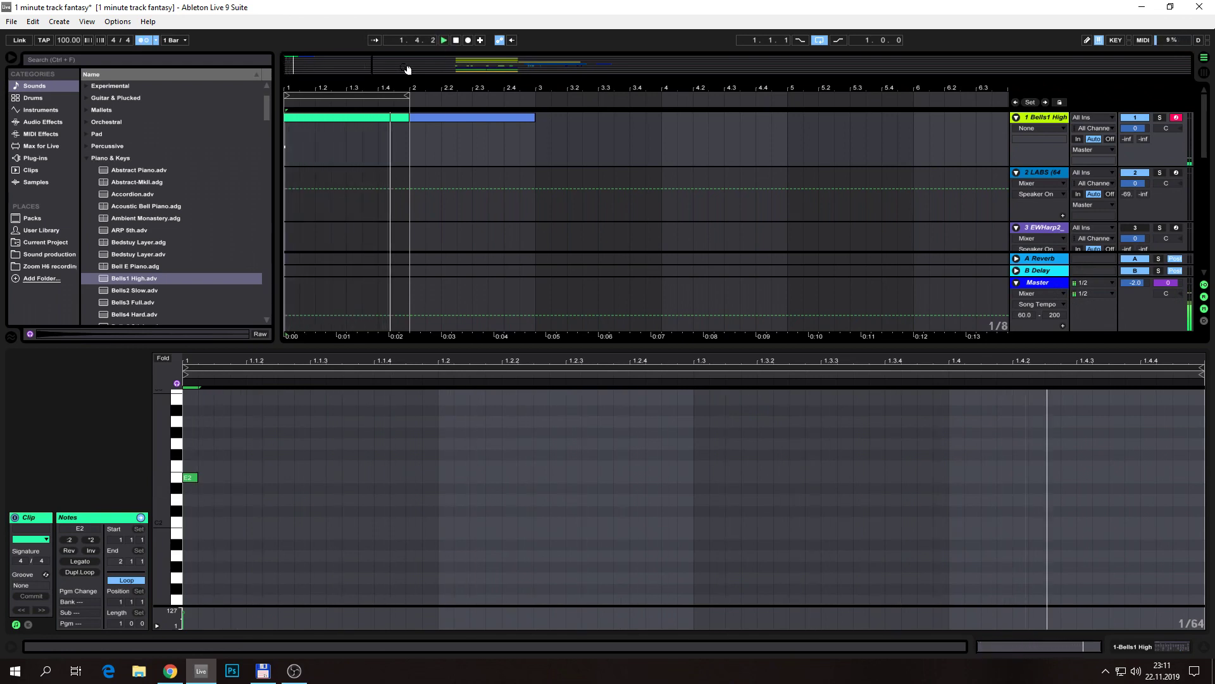
{"action": "double_click", "coordinate": [447, 480]}
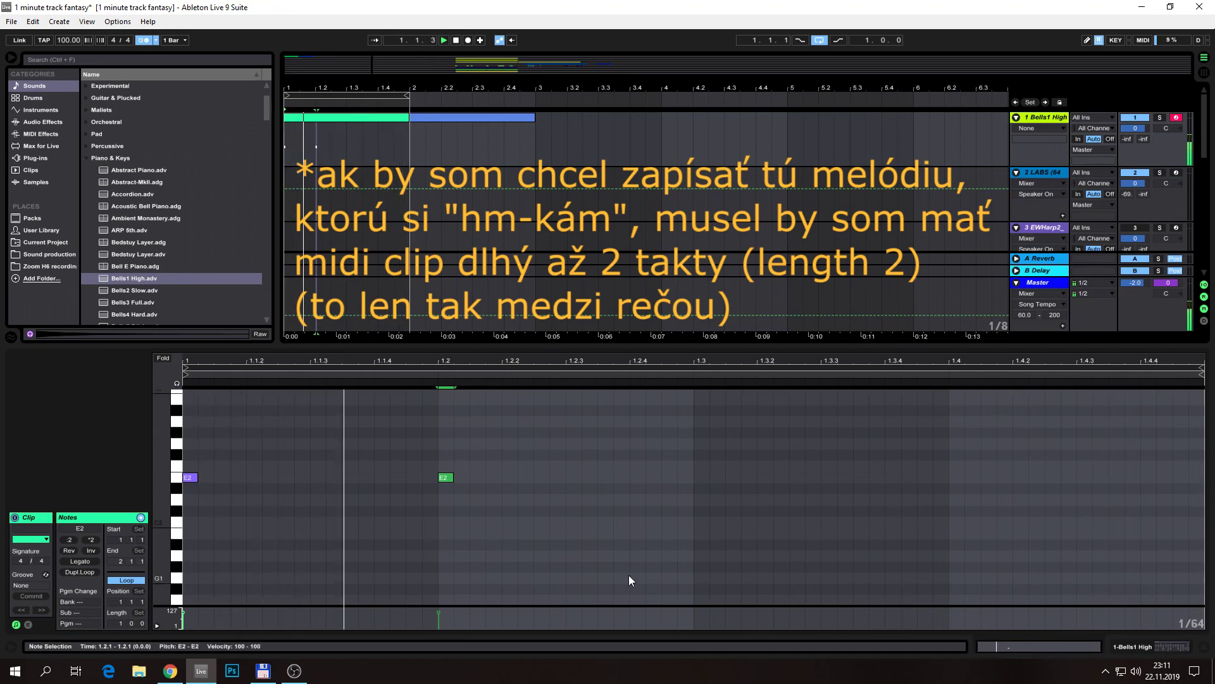
{"action": "double_click", "coordinate": [698, 499]}
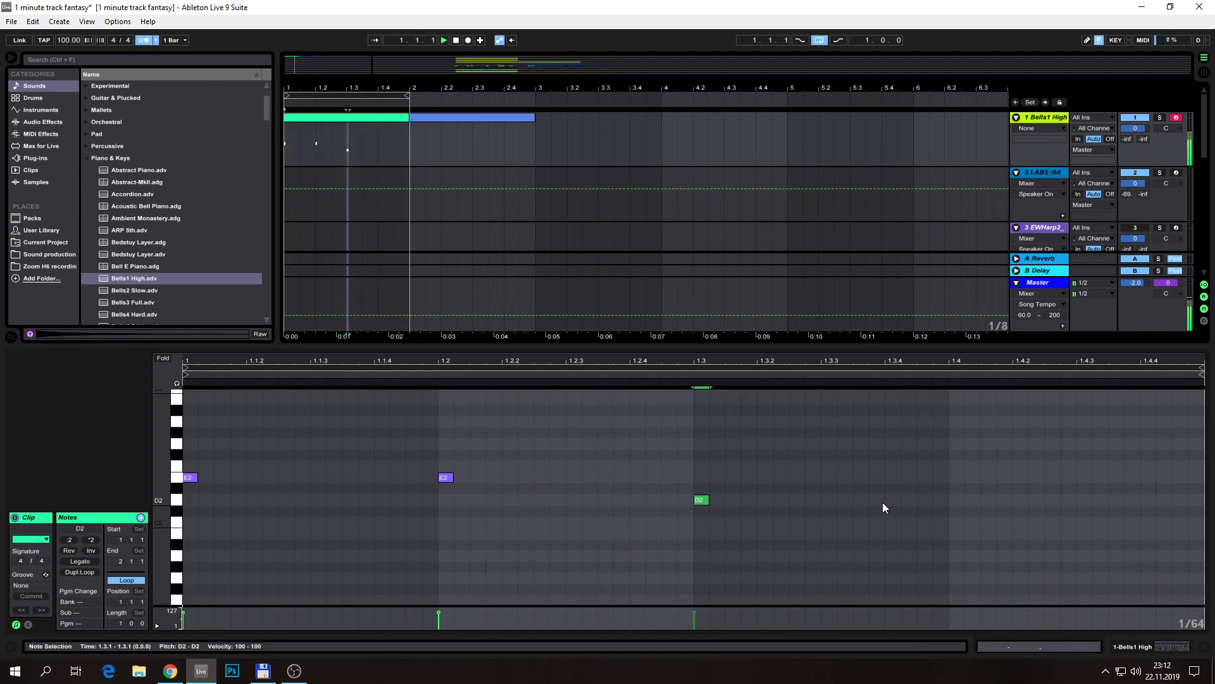
{"action": "double_click", "coordinate": [958, 523]}
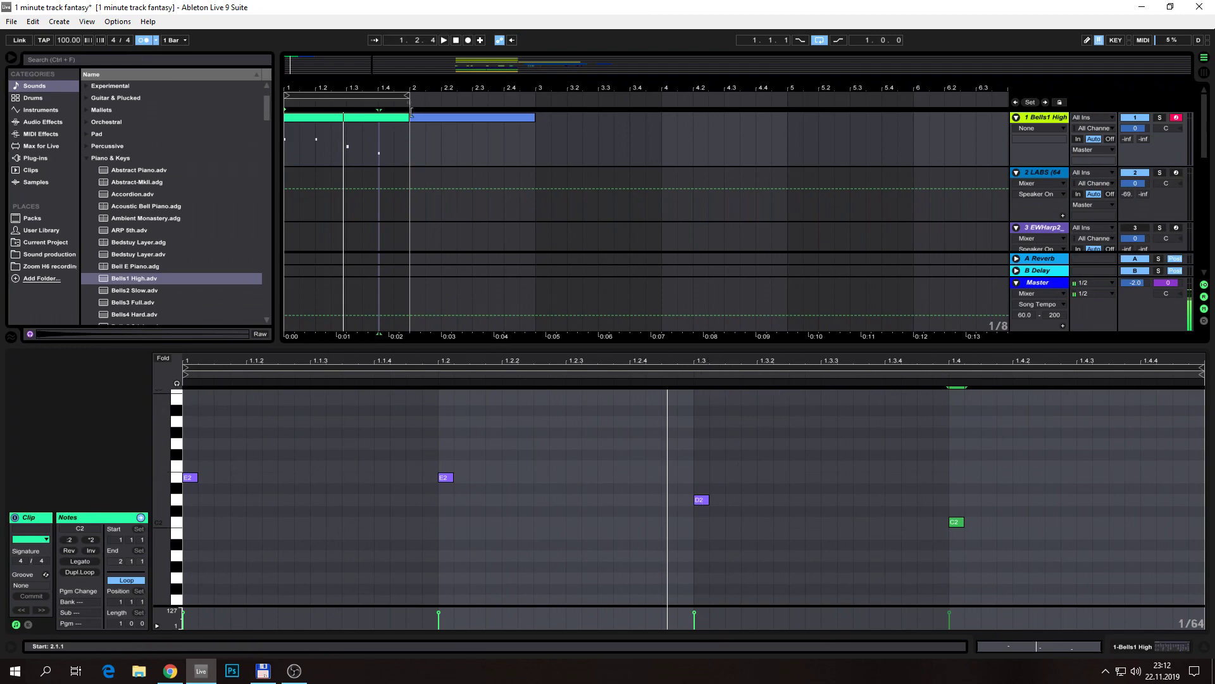
Select the bar 1 clip, turn off the metronome and play the one-bar loop
{"action": "left_click", "coordinate": [342, 95]}
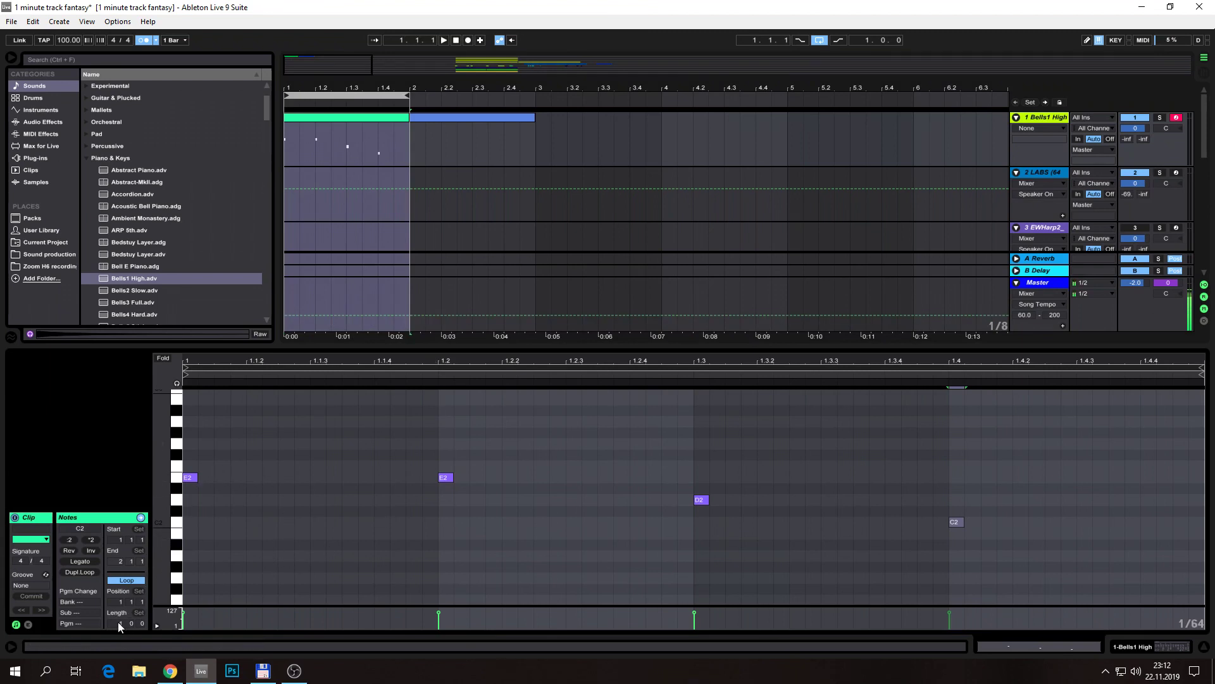
{"action": "left_click", "coordinate": [355, 119]}
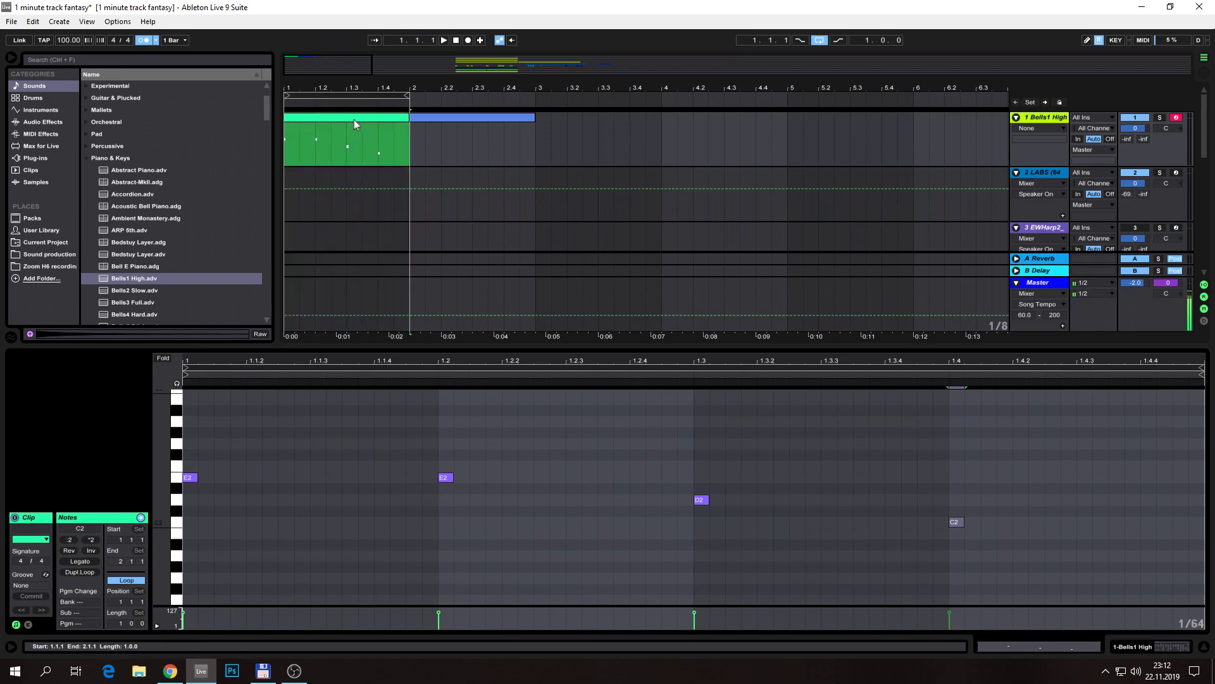
{"action": "left_click", "coordinate": [144, 40]}
{"action": "key", "text": "space"}
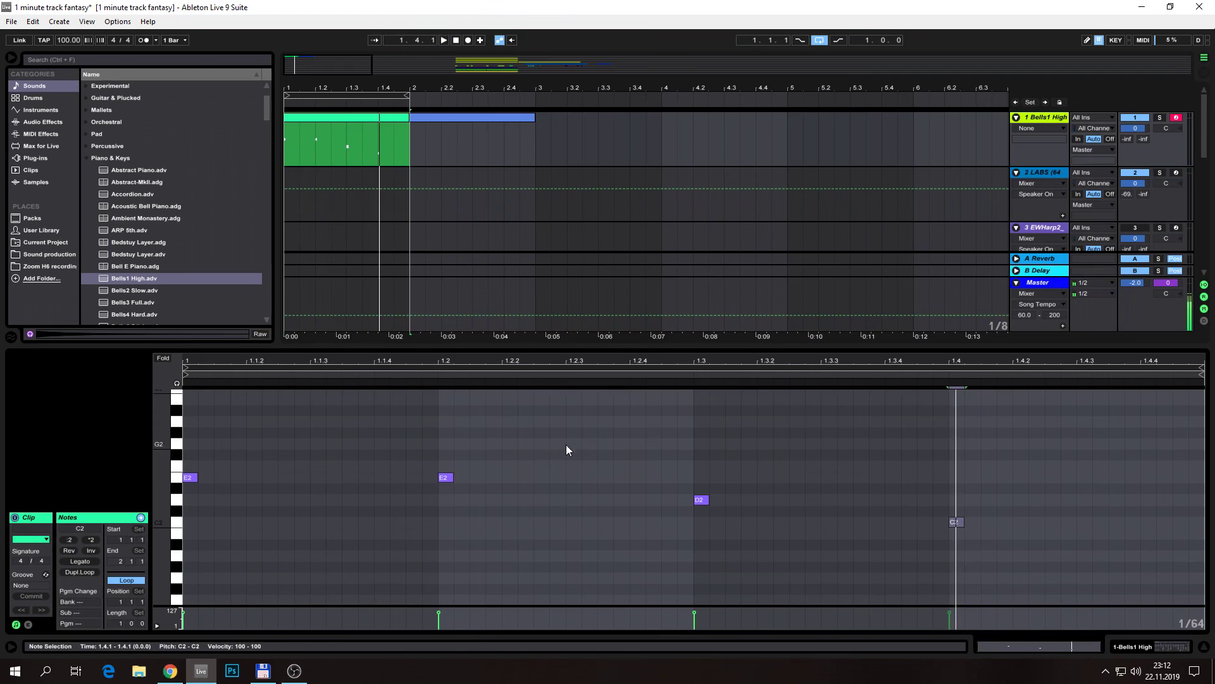
Add off-beat notes to the melody, G2 at 1.2.3 and E2 at 1.1.3, while listening to the loop
{"action": "double_click", "coordinate": [570, 445]}
{"action": "key", "text": "space"}
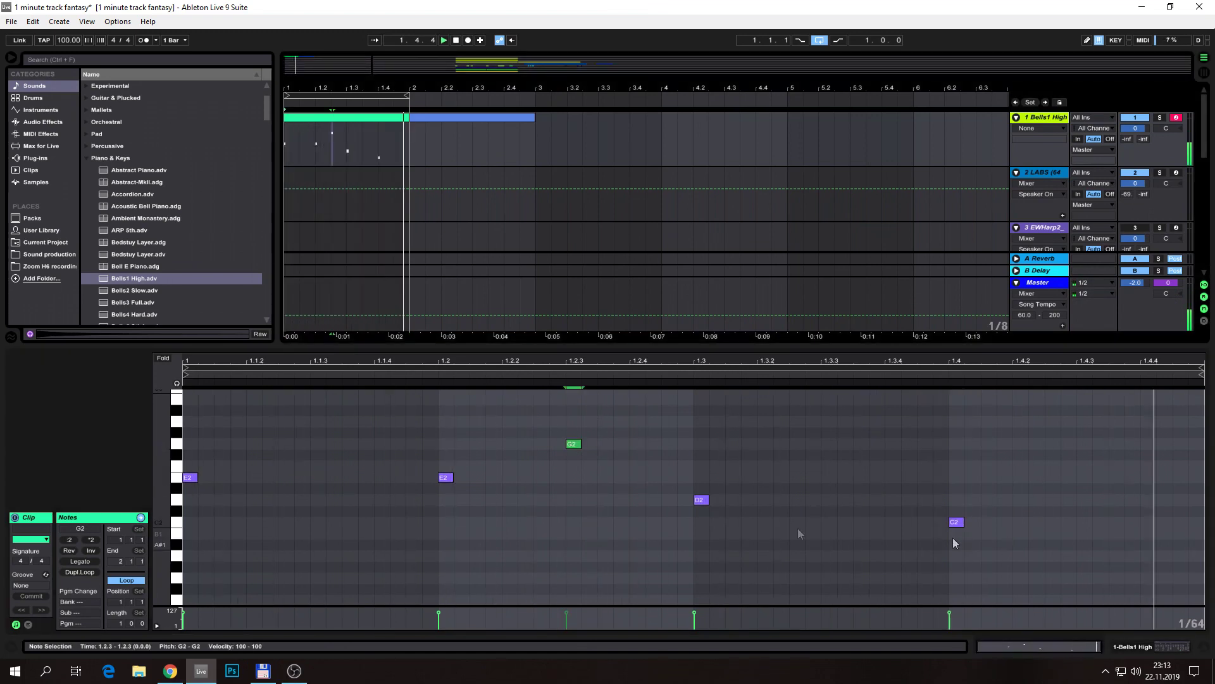
{"action": "double_click", "coordinate": [317, 480]}
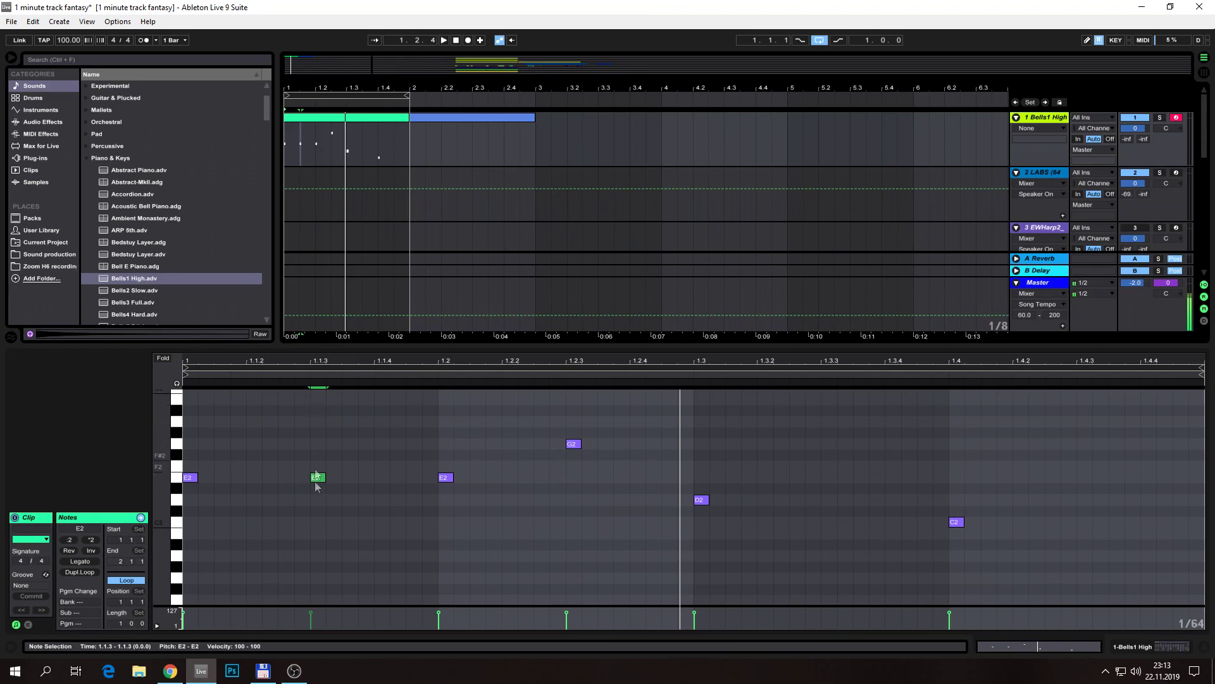
Try the E2 note at 1.1.3 one grid step earlier and move it back, comparing both positions
{"action": "left_click_drag", "start_coordinate": [319, 483], "coordinate": [305, 481]}
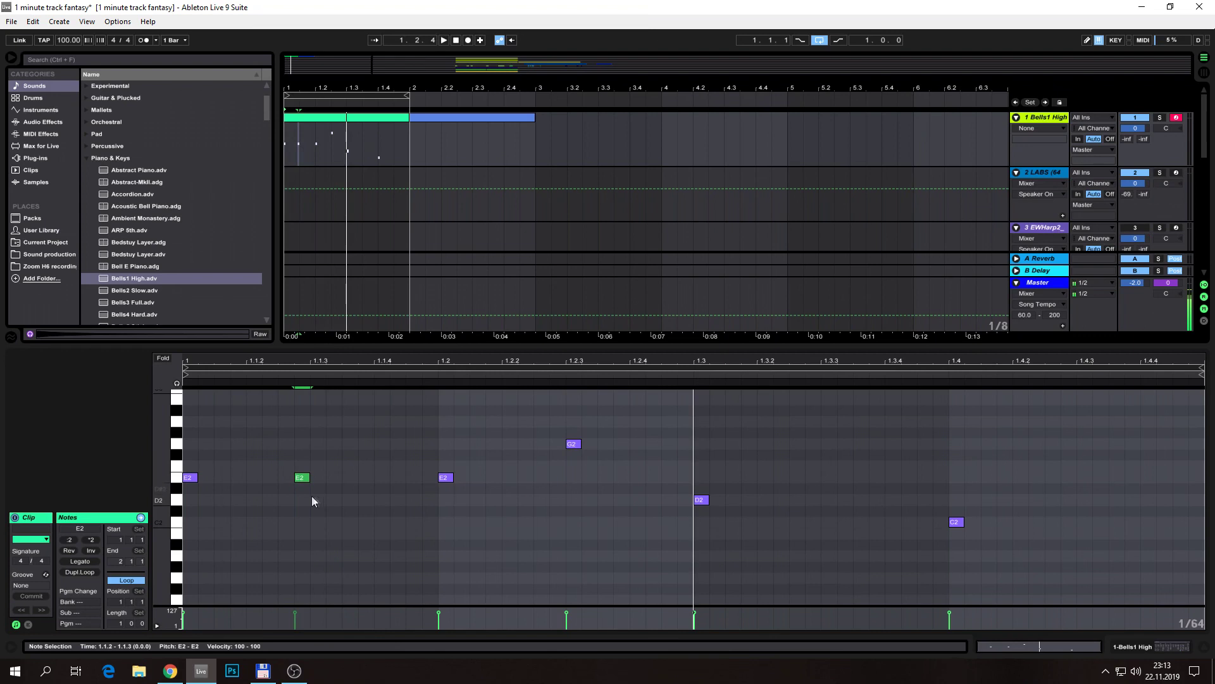
{"action": "left_click_drag", "start_coordinate": [301, 481], "coordinate": [318, 480]}
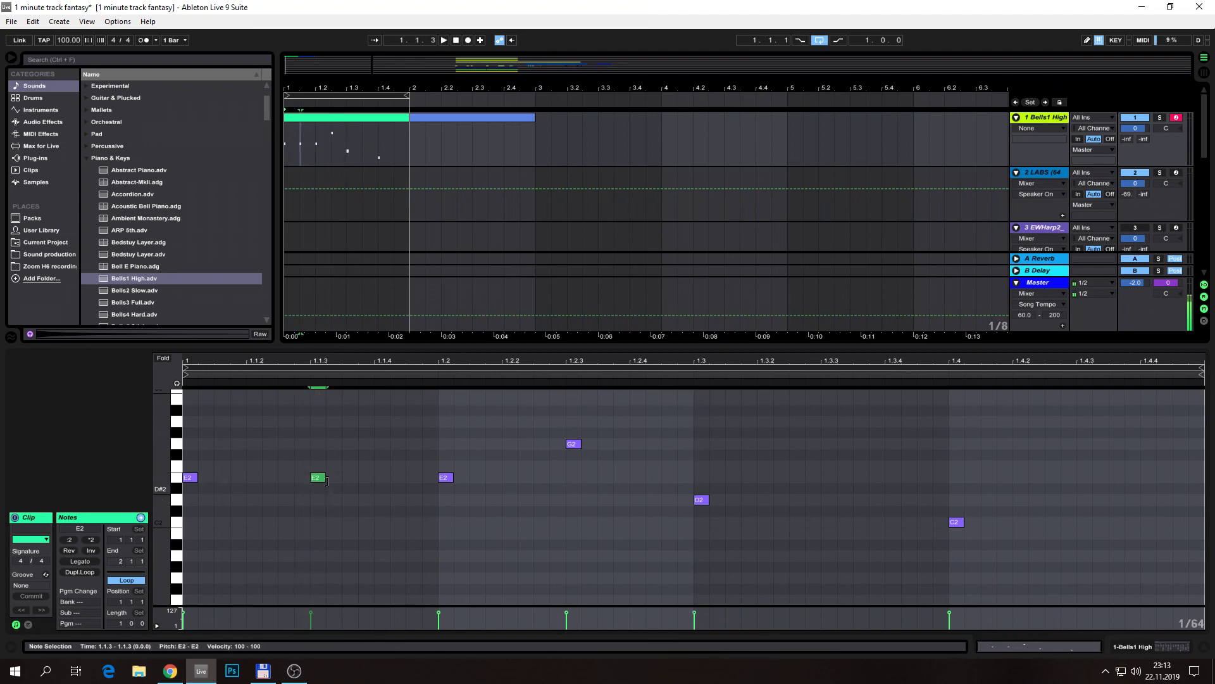
{"action": "left_click_drag", "start_coordinate": [316, 481], "coordinate": [303, 483]}
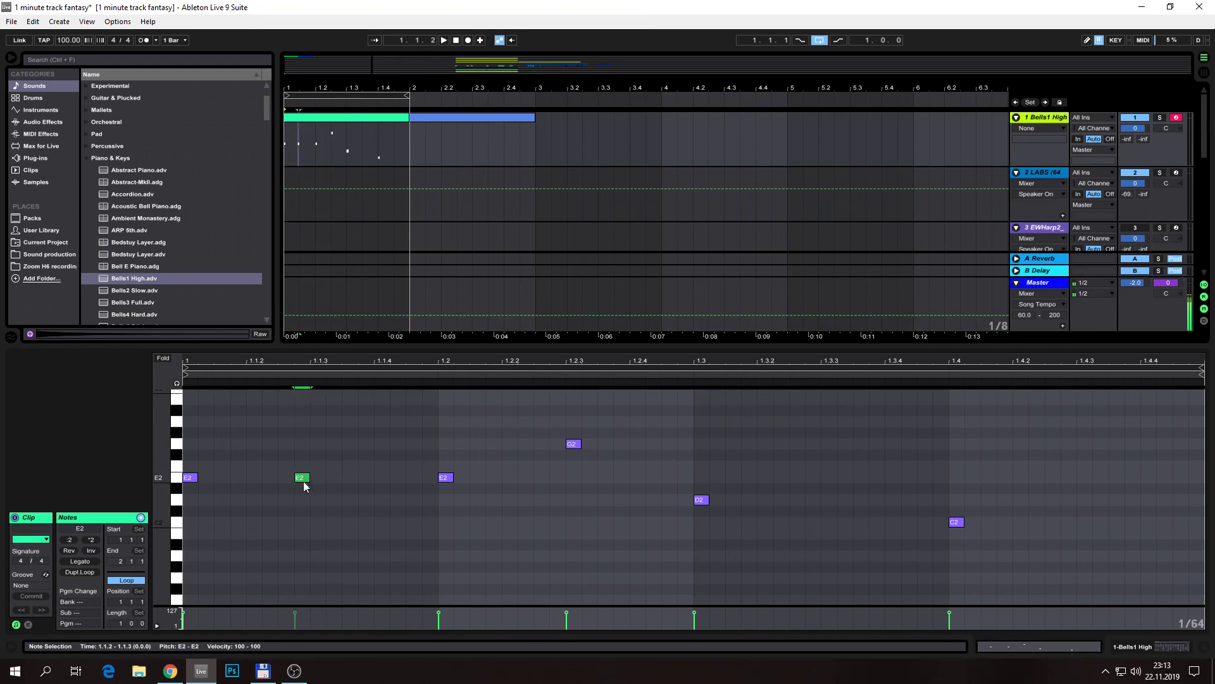
{"action": "left_click_drag", "start_coordinate": [303, 481], "coordinate": [316, 484]}
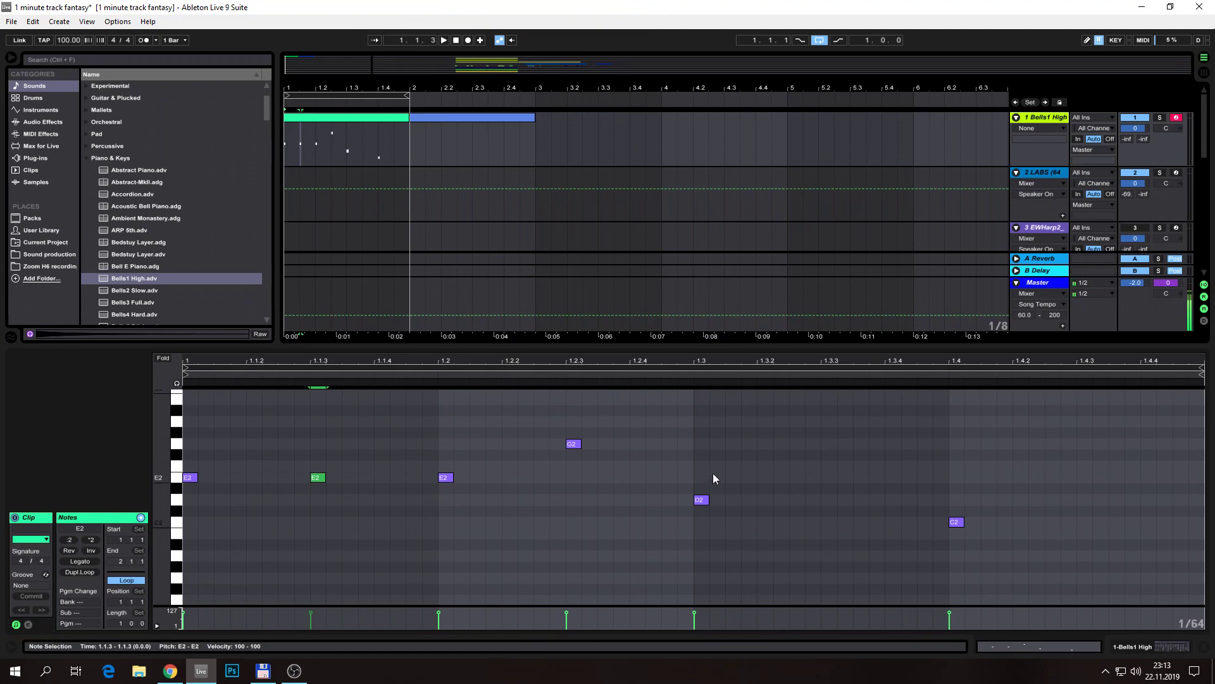
Play the one-bar melody, and delete the empty clip at bar 2 of the Bells1 High track
{"action": "left_click", "coordinate": [697, 362]}
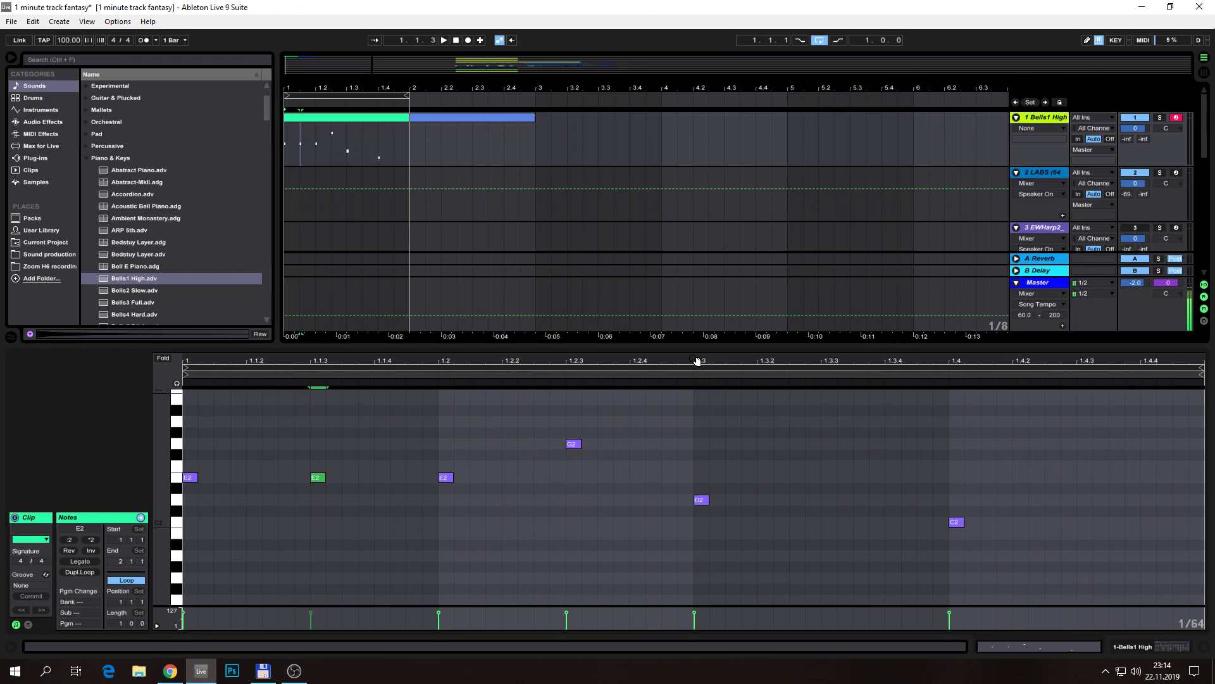
{"action": "key", "text": "space"}
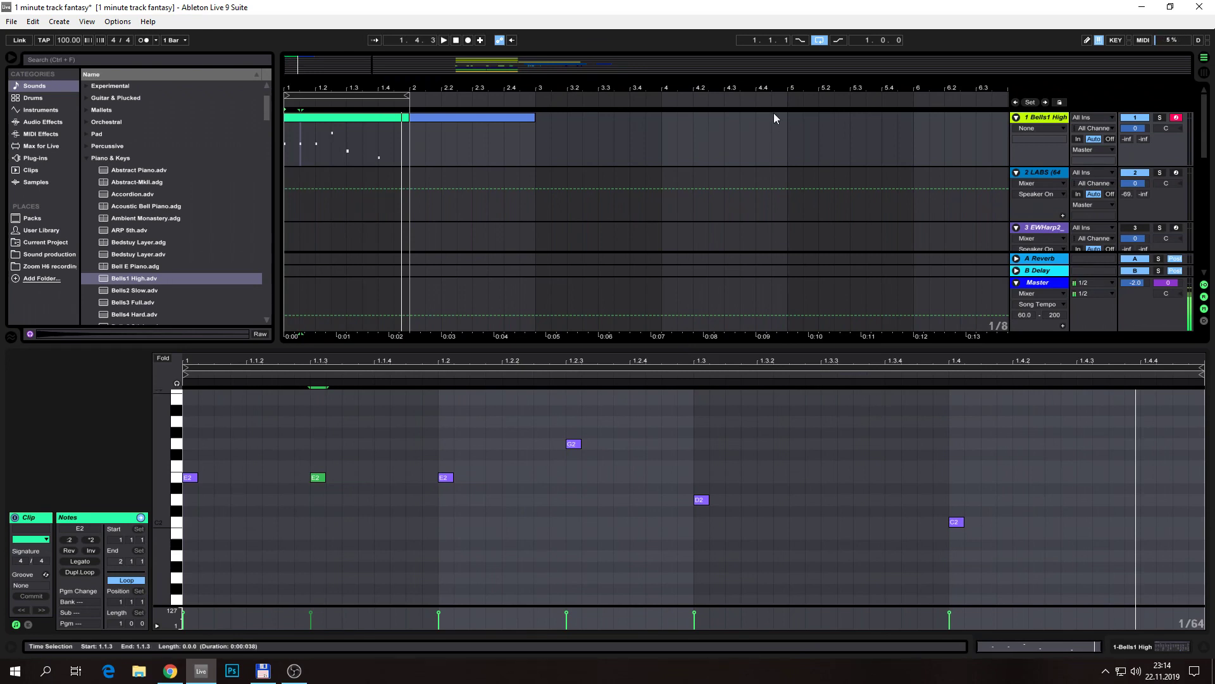
{"action": "left_click", "coordinate": [452, 119]}
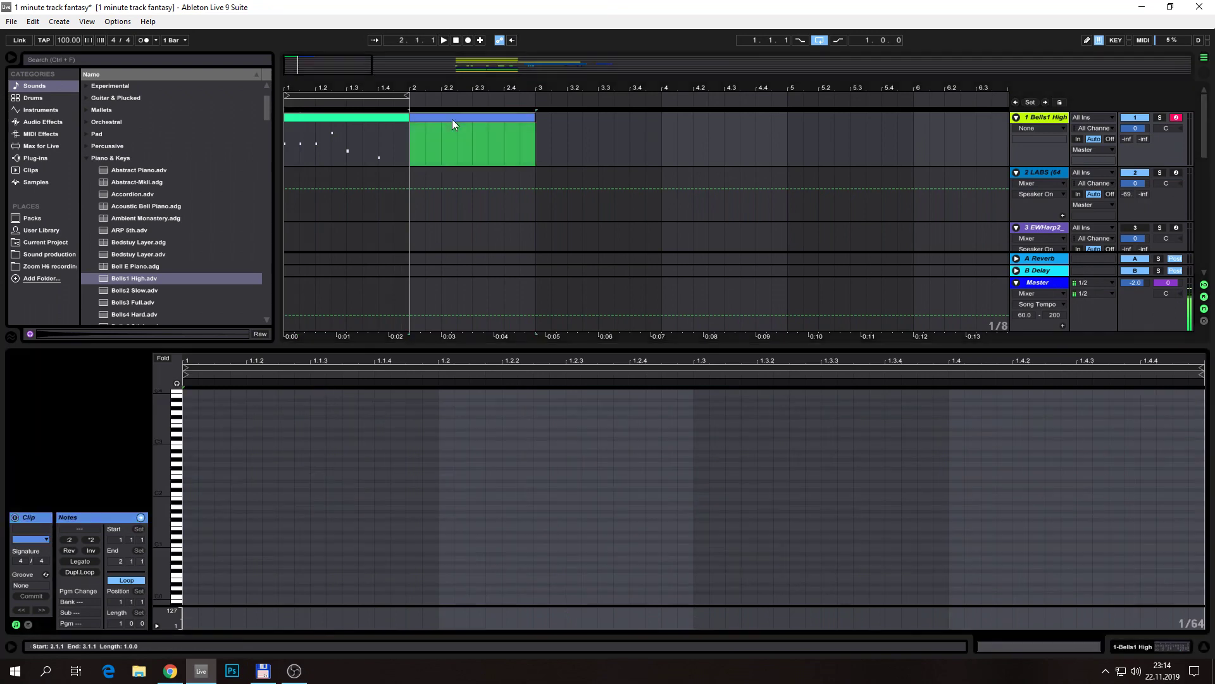
{"action": "key", "text": "Delete"}
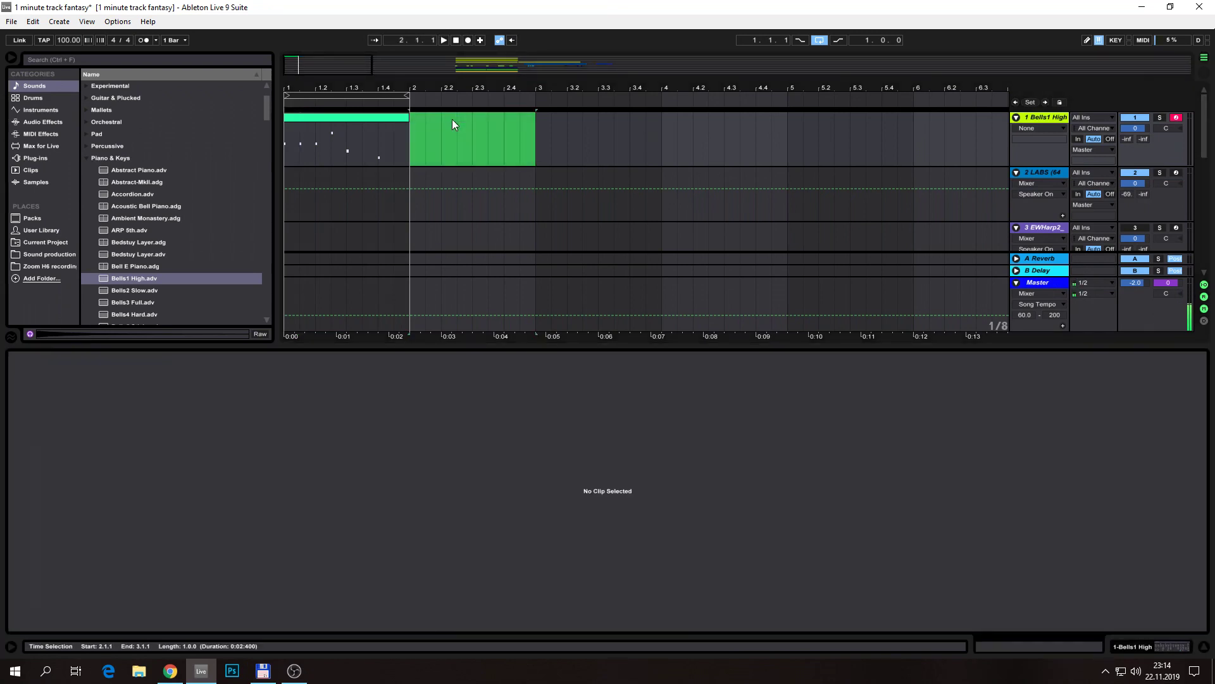
{"action": "left_click", "coordinate": [1056, 121]}
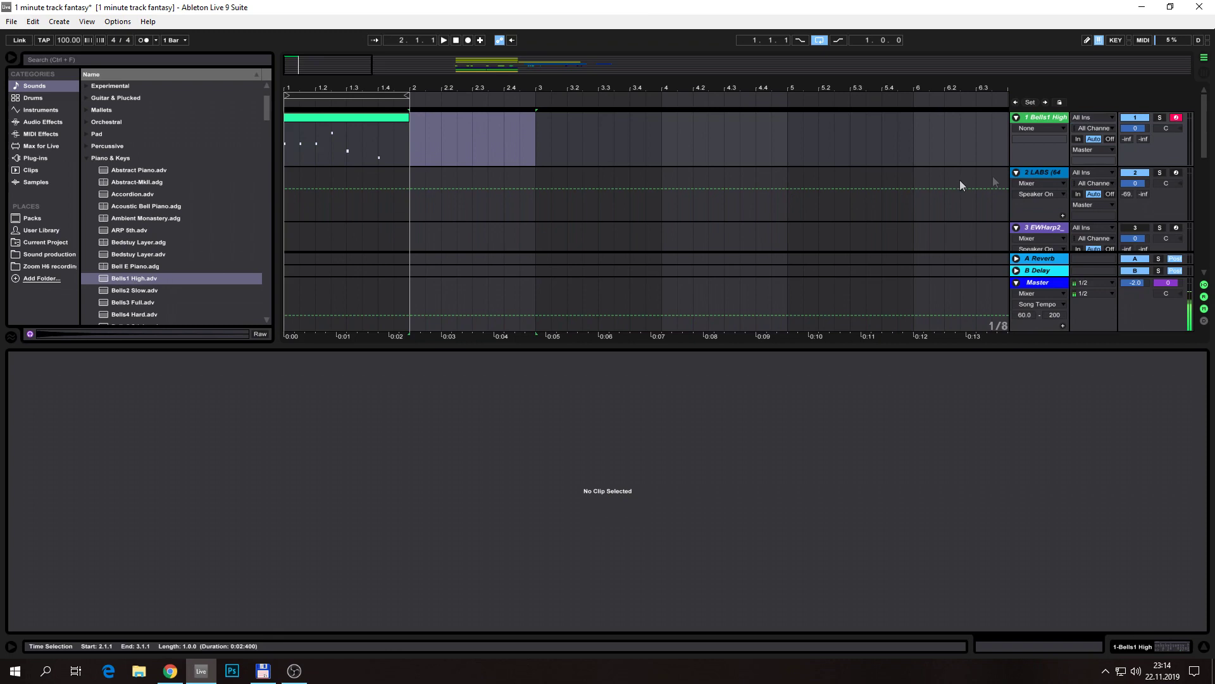
Reopen the bar 1 clip and audition its E2 notes at 1.1 and 1.1.3 and the G2 note at 1.2.3
{"action": "left_click", "coordinate": [367, 128]}
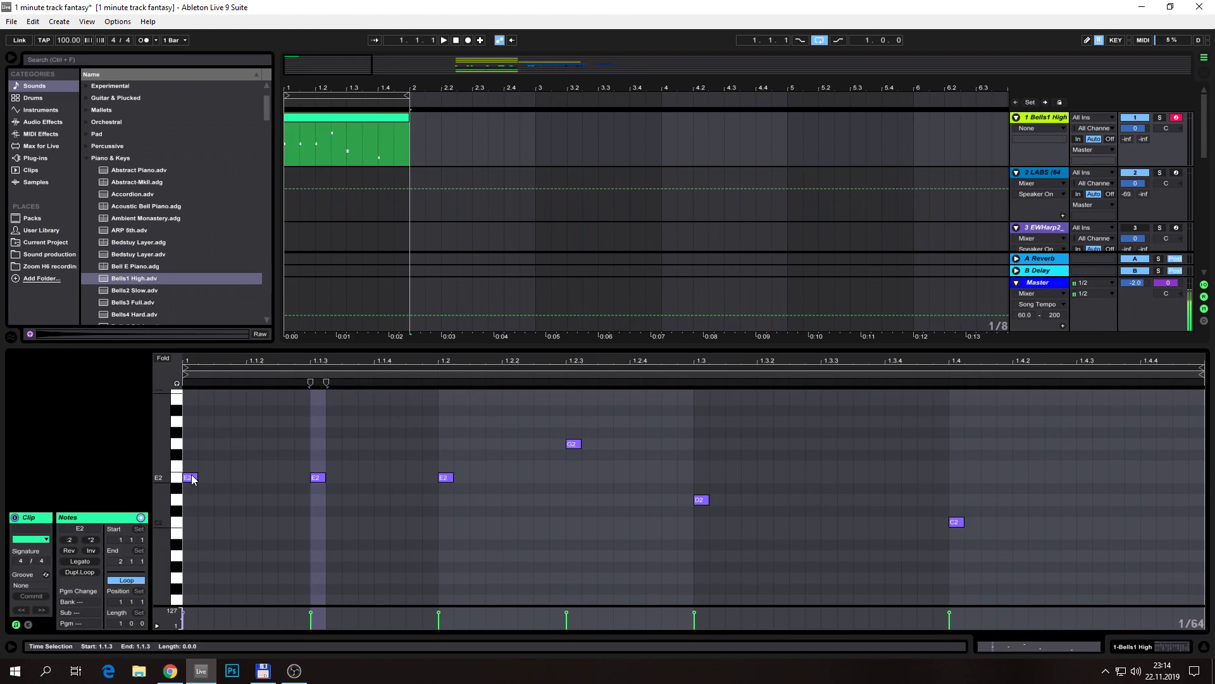
{"action": "left_click", "coordinate": [287, 478]}
{"action": "left_click", "coordinate": [318, 479]}
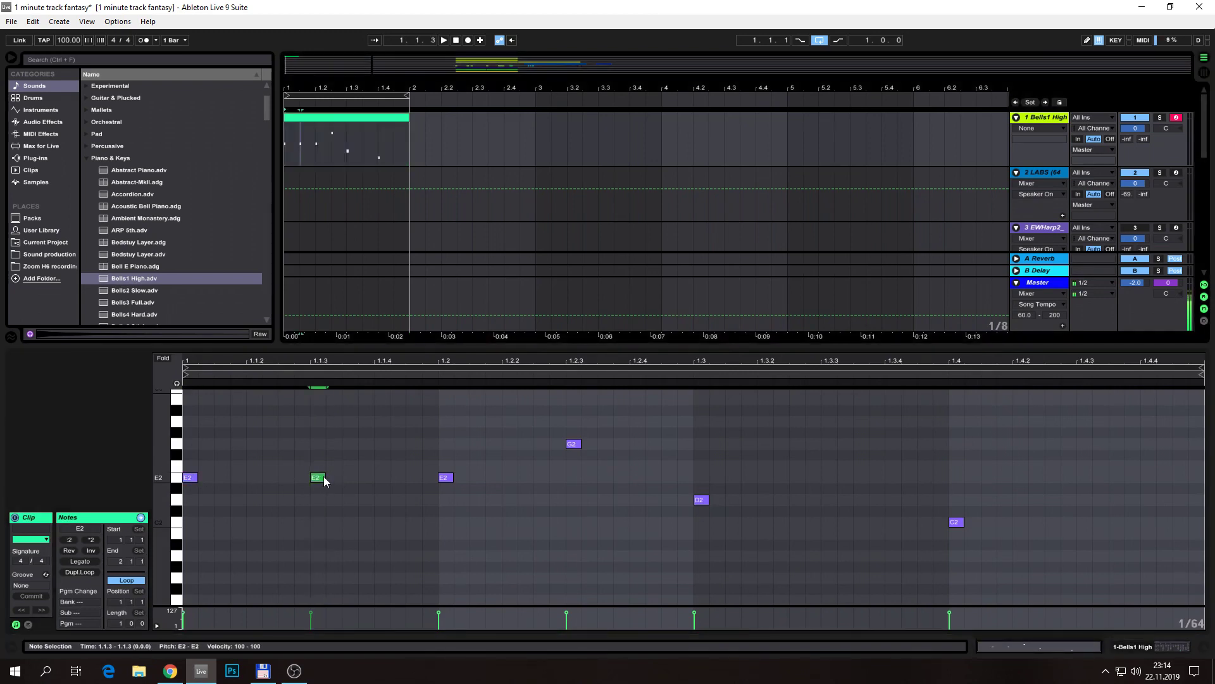
{"action": "left_click", "coordinate": [191, 478]}
{"action": "left_click", "coordinate": [574, 444]}
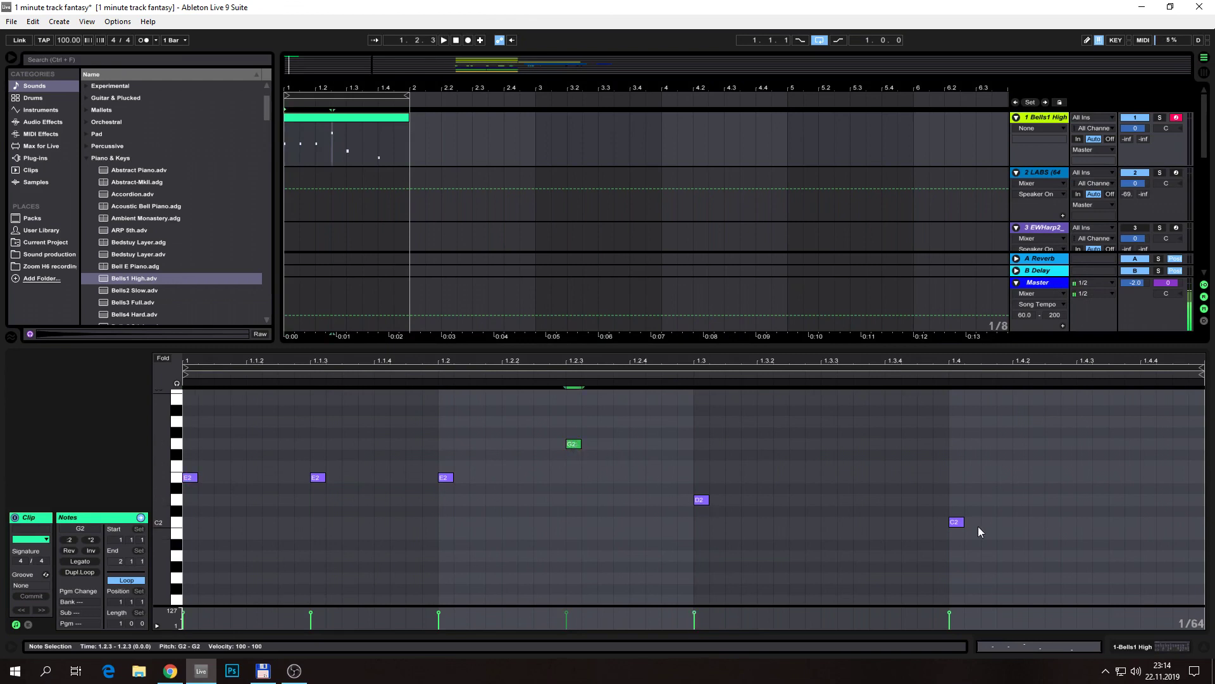
Audition the C2 note at 1.4 and the G2 note at 1.2.3 in the bar 1 clip
{"action": "left_click", "coordinate": [956, 522]}
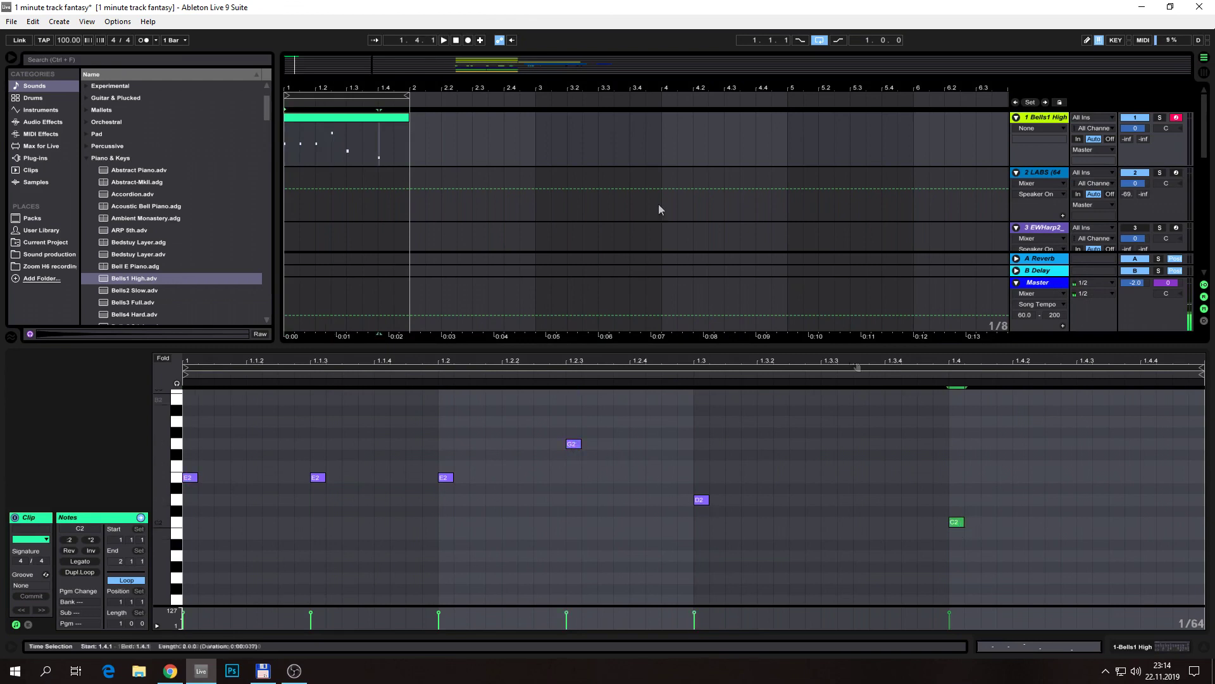
{"action": "left_click", "coordinate": [380, 119]}
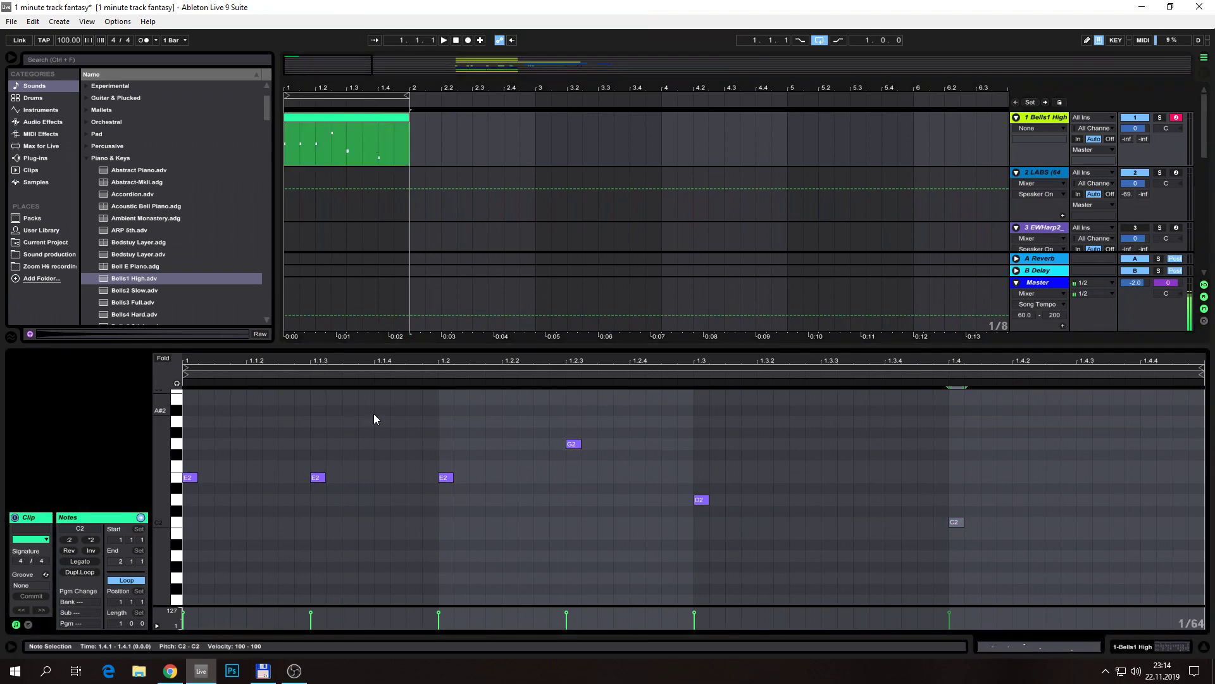
{"action": "left_click", "coordinate": [435, 470]}
{"action": "scroll", "coordinate": [463, 455], "scroll_direction": "up", "scroll_amount": 2}
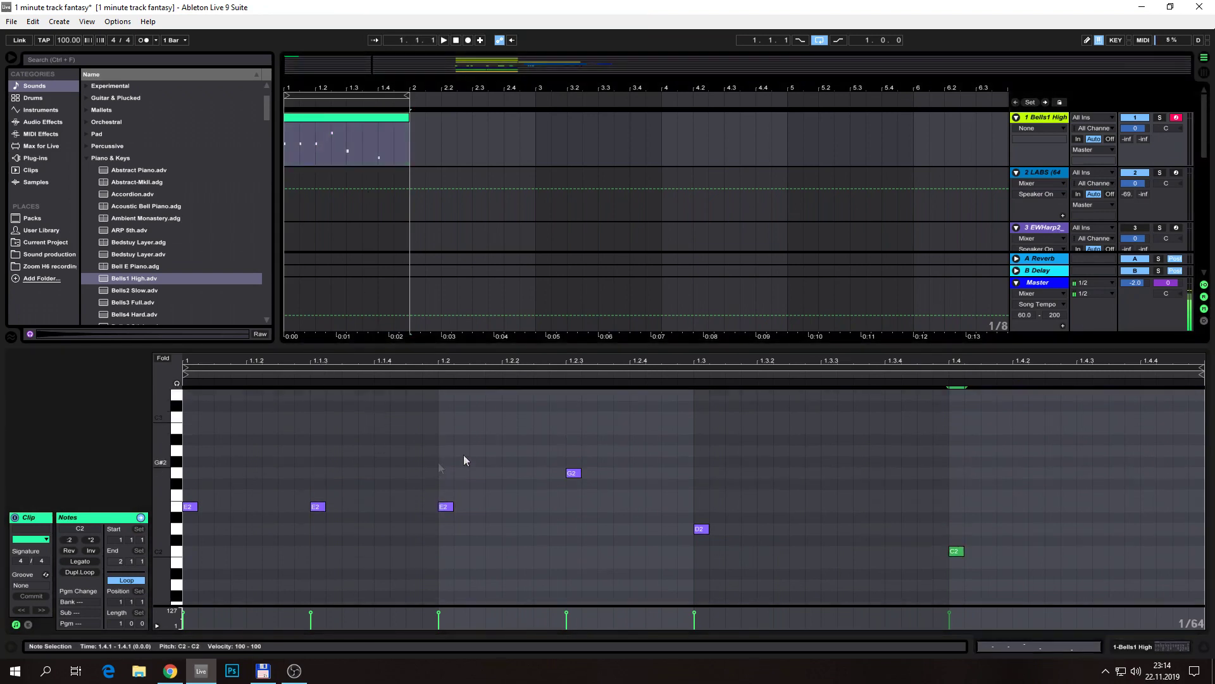
{"action": "left_click", "coordinate": [573, 474]}
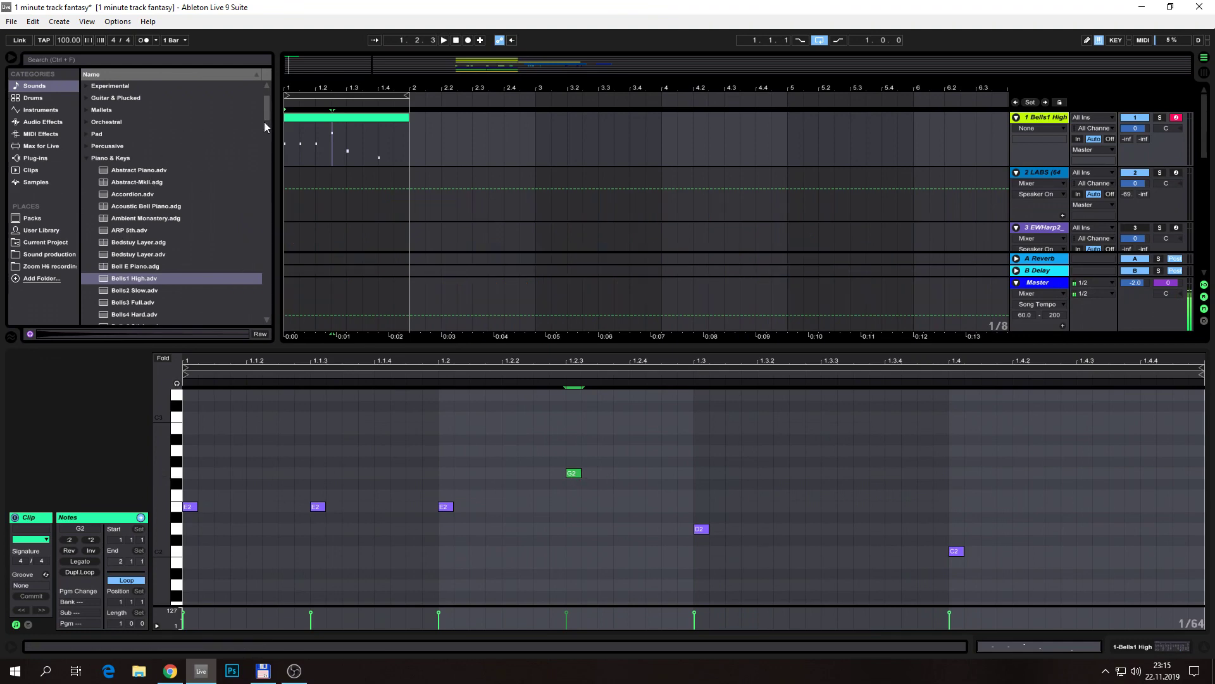
Browse the Piano & Keys sounds and preview the Buzz Long Release, Celeste Rolls and Clav1 Wah presets
{"action": "mouse_move", "coordinate": [264, 106]}
{"action": "left_mouse_down"}
{"action": "mouse_move", "coordinate": [264, 195]}
{"action": "mouse_move", "coordinate": [276, 115]}
{"action": "left_mouse_up"}
{"action": "scroll", "coordinate": [163, 181], "scroll_direction": "up", "scroll_amount": 4}
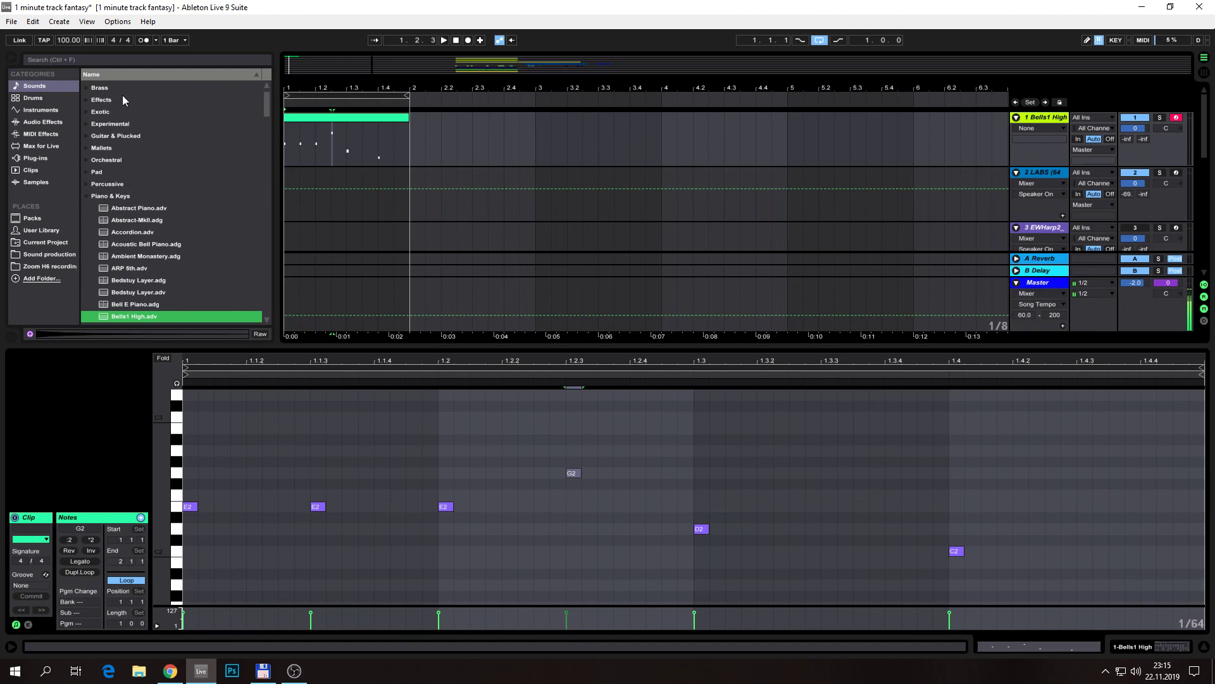
{"action": "left_click", "coordinate": [366, 117]}
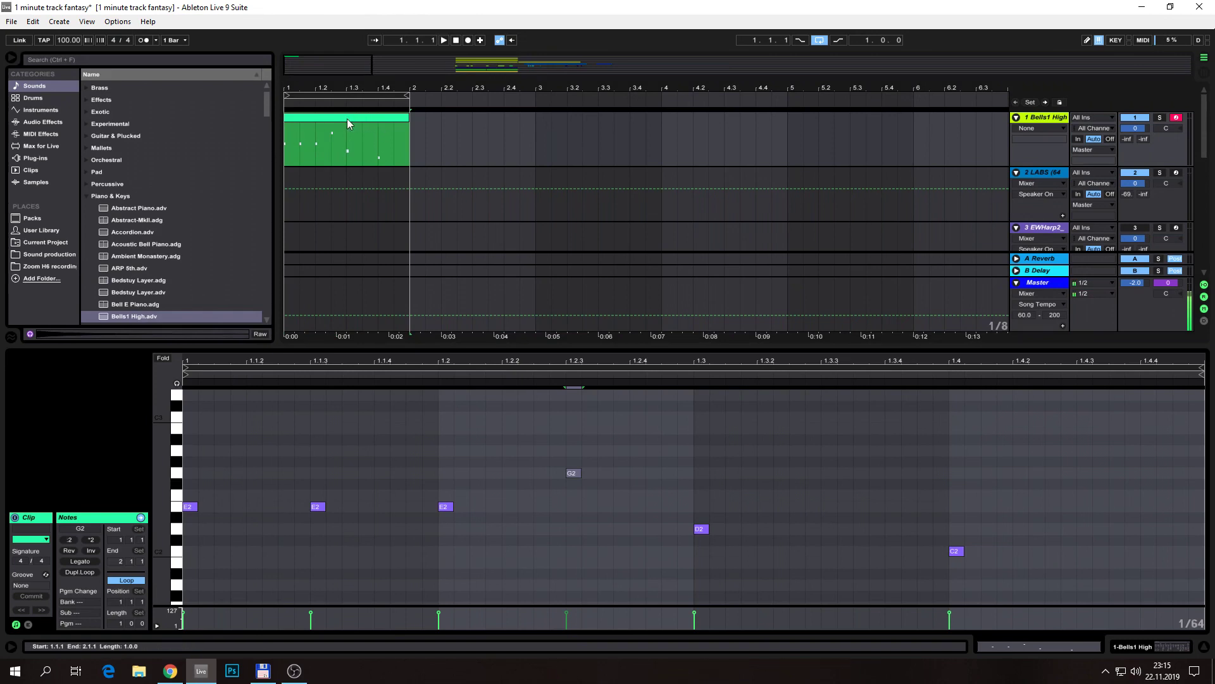
{"action": "scroll", "coordinate": [183, 205], "scroll_direction": "down", "scroll_amount": 6}
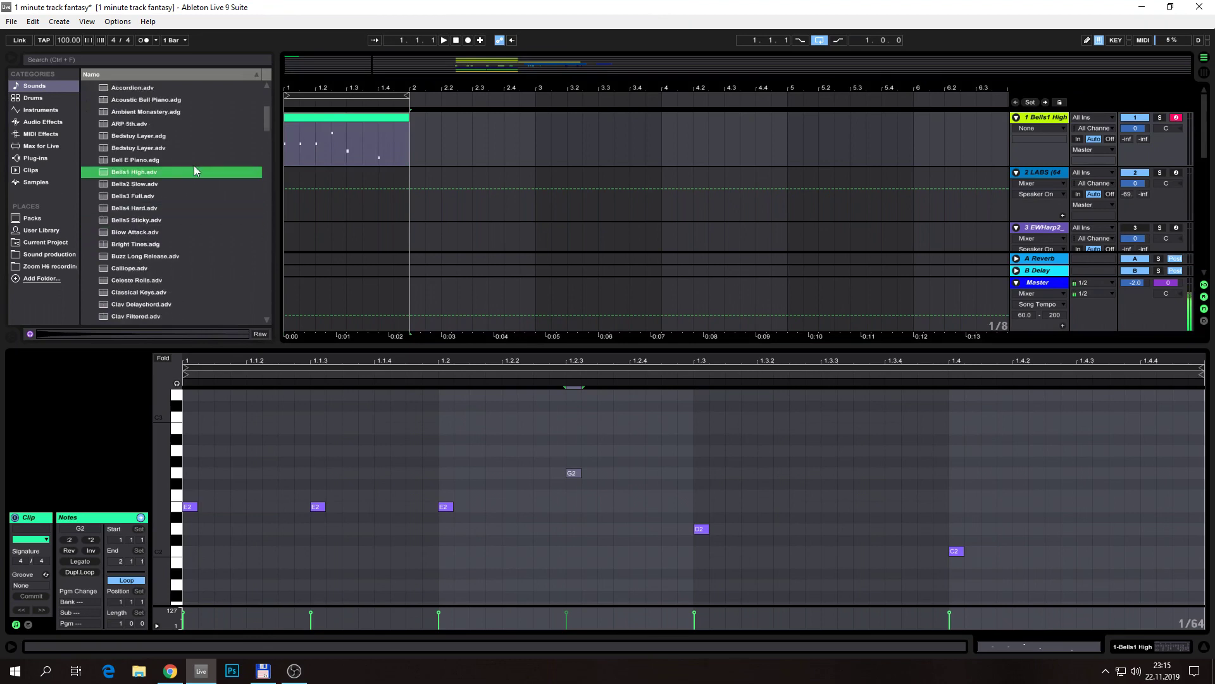
{"action": "scroll", "coordinate": [193, 165], "scroll_direction": "down", "scroll_amount": 2}
{"action": "left_click", "coordinate": [130, 210]}
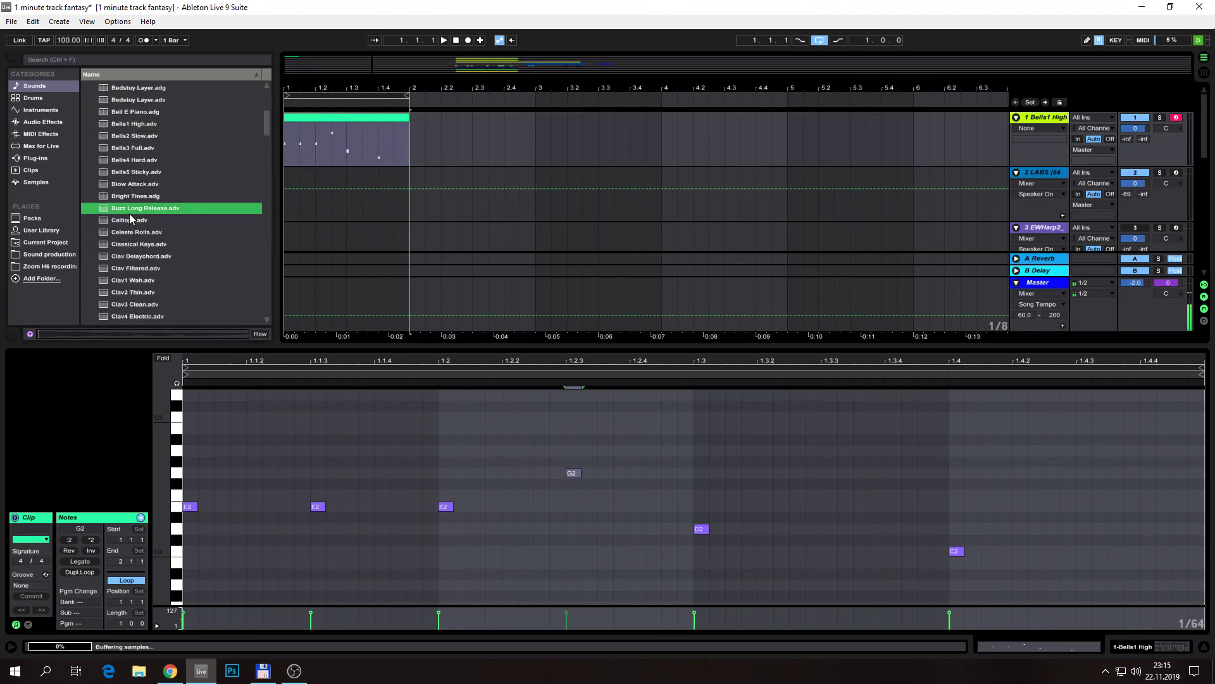
{"action": "left_click", "coordinate": [140, 234]}
{"action": "left_click", "coordinate": [125, 279]}
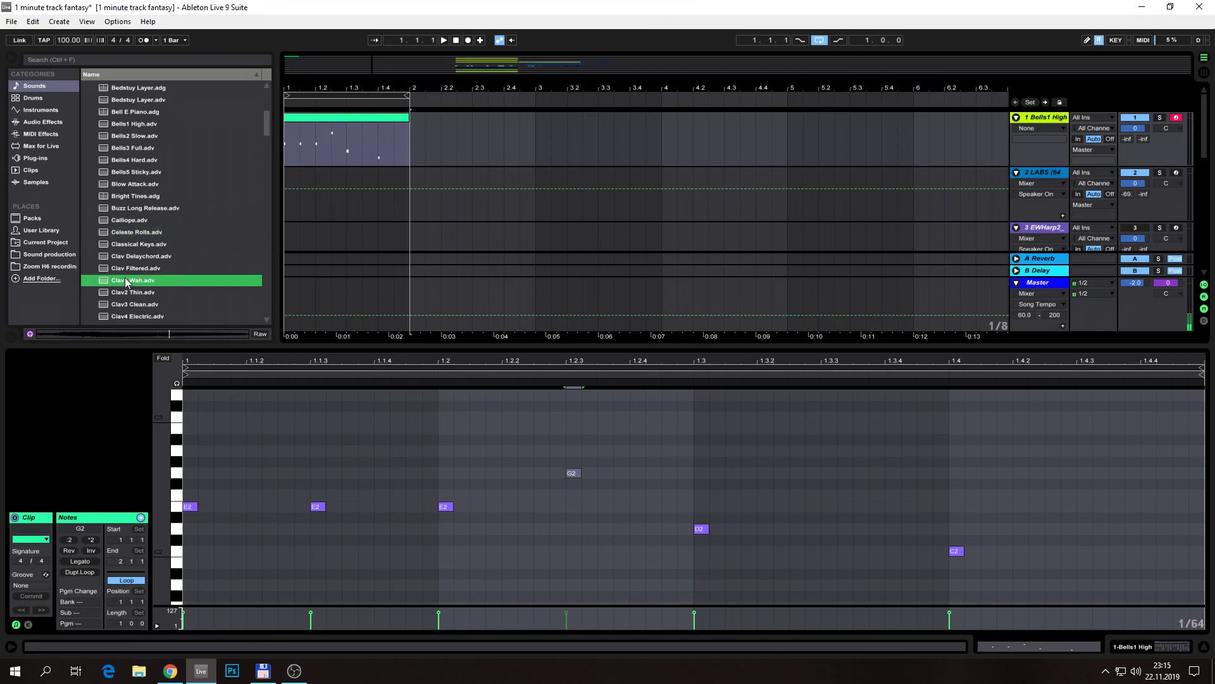
Preview the Clav5 Modulated, Clavcimer and Club Pian-O.adg presets from the Piano & Keys sounds
{"action": "scroll", "coordinate": [163, 281], "scroll_direction": "down", "scroll_amount": 2}
{"action": "left_click", "coordinate": [142, 283]}
{"action": "scroll", "coordinate": [142, 286], "scroll_direction": "down", "scroll_amount": 2}
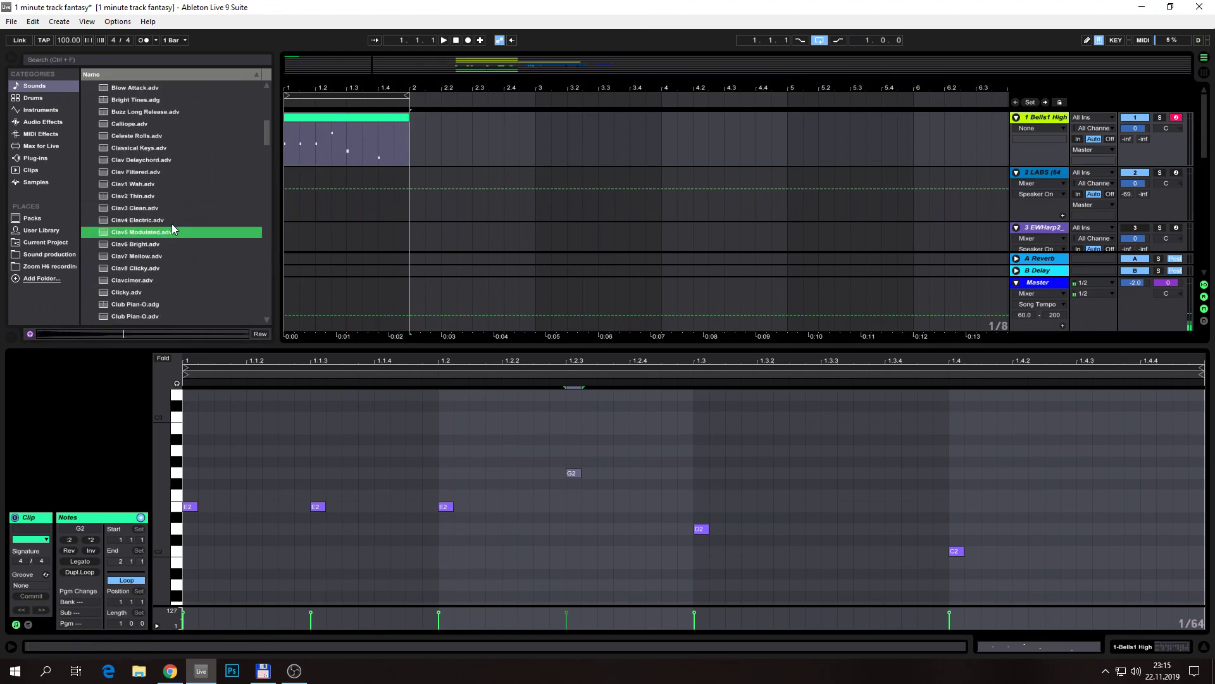
{"action": "left_click", "coordinate": [142, 284]}
{"action": "left_click", "coordinate": [161, 305]}
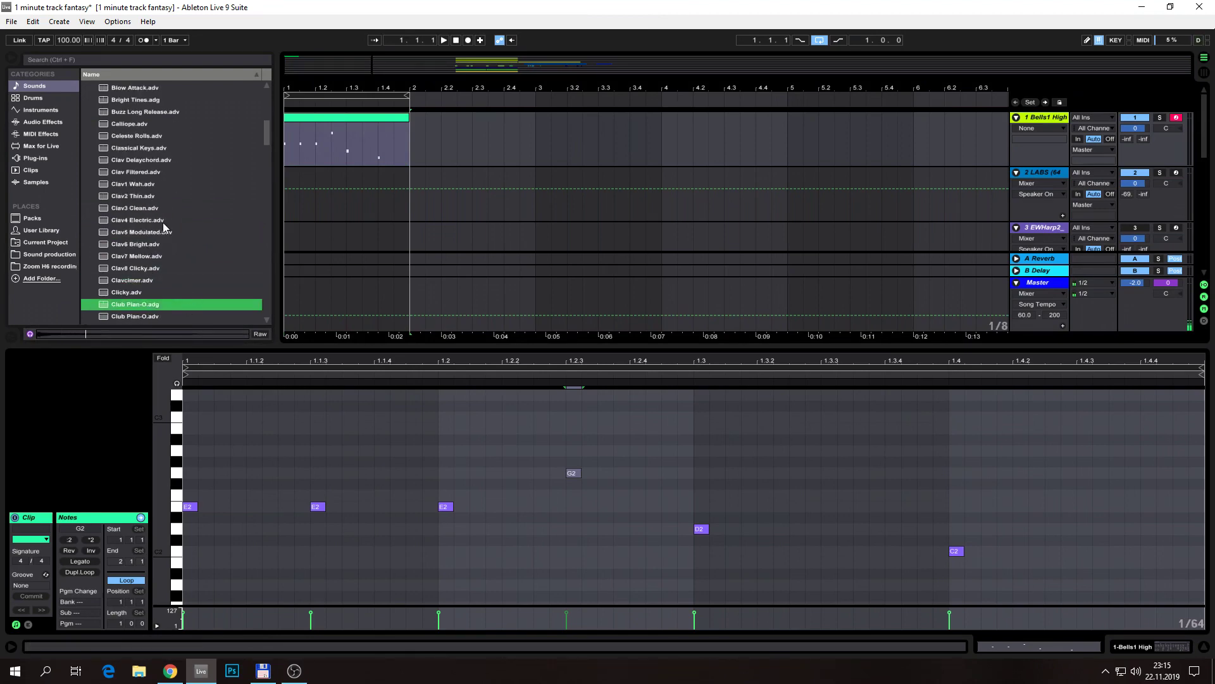
Replace the Bells1 High instrument on track 1 with Club Pian-O.adg, and play the bar 1 melody with its notes open
{"action": "scroll", "coordinate": [166, 230], "scroll_direction": "down", "scroll_amount": 3}
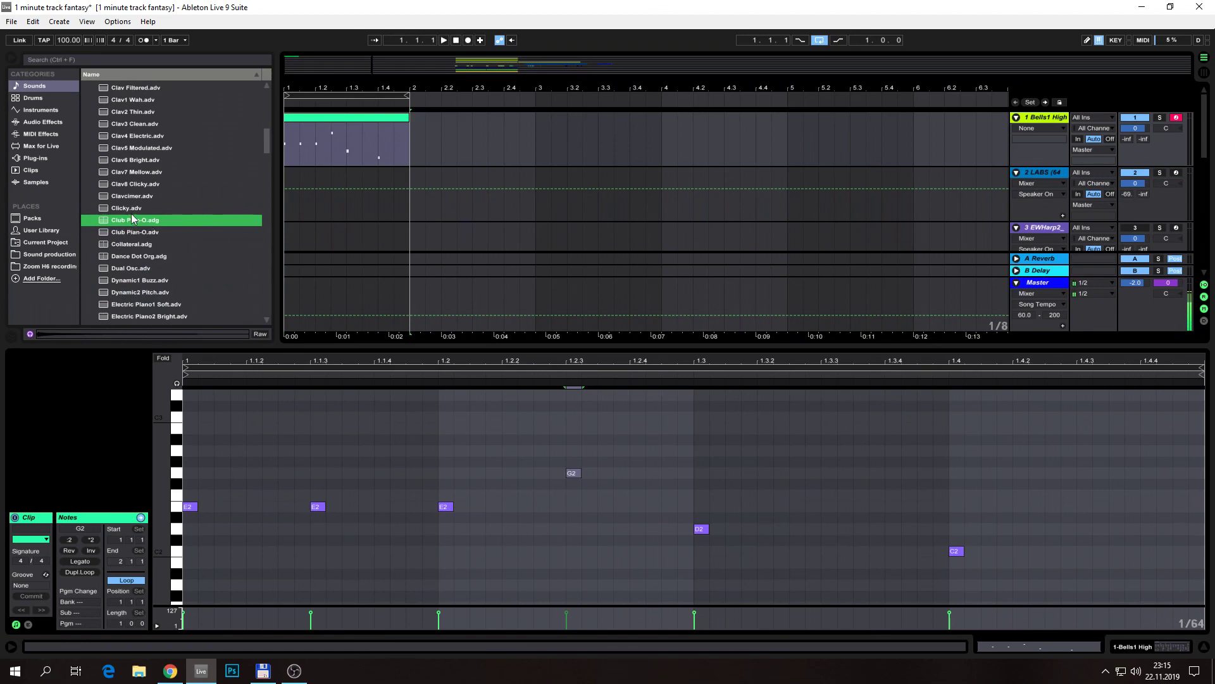
{"action": "left_click_drag", "start_coordinate": [132, 222], "coordinate": [361, 127]}
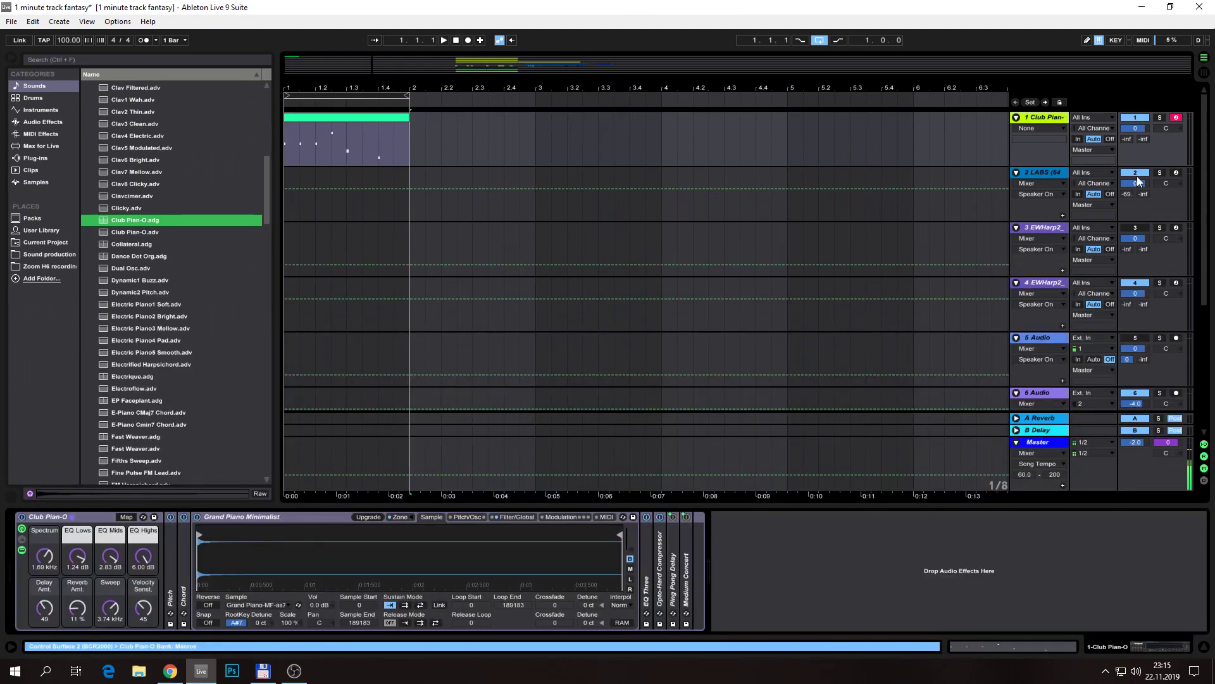
{"action": "left_click_drag", "start_coordinate": [364, 82], "coordinate": [363, 118]}
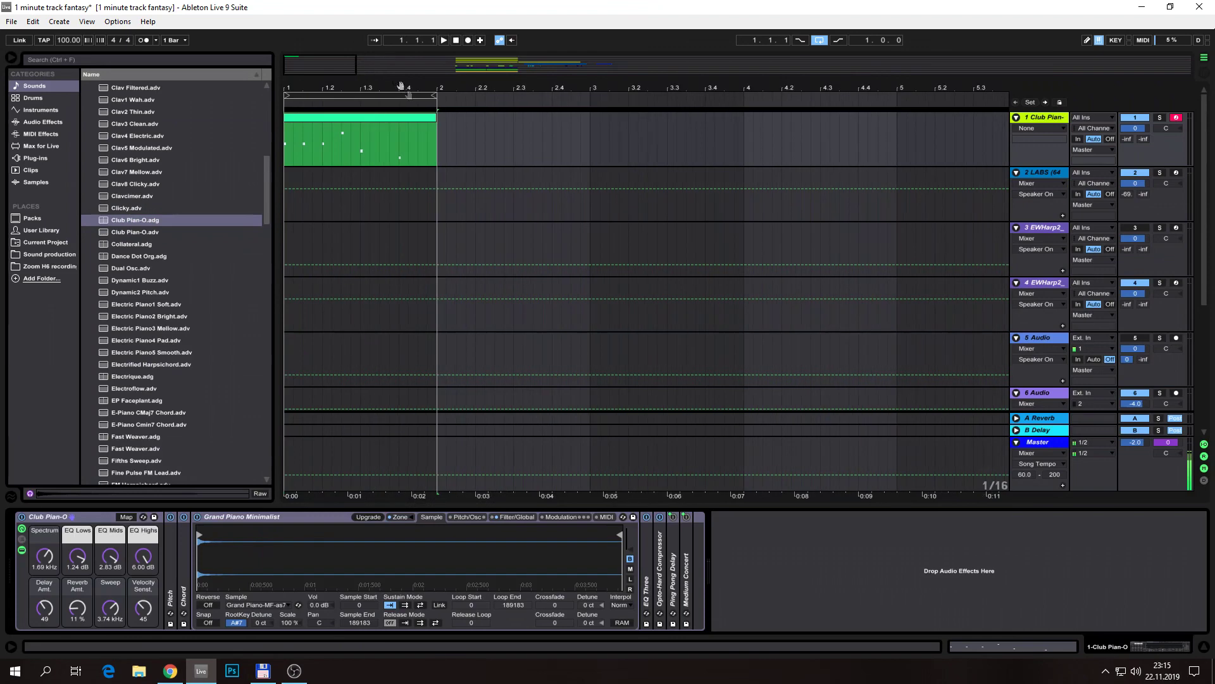
{"action": "key", "text": "space"}
{"action": "double_click", "coordinate": [378, 118]}
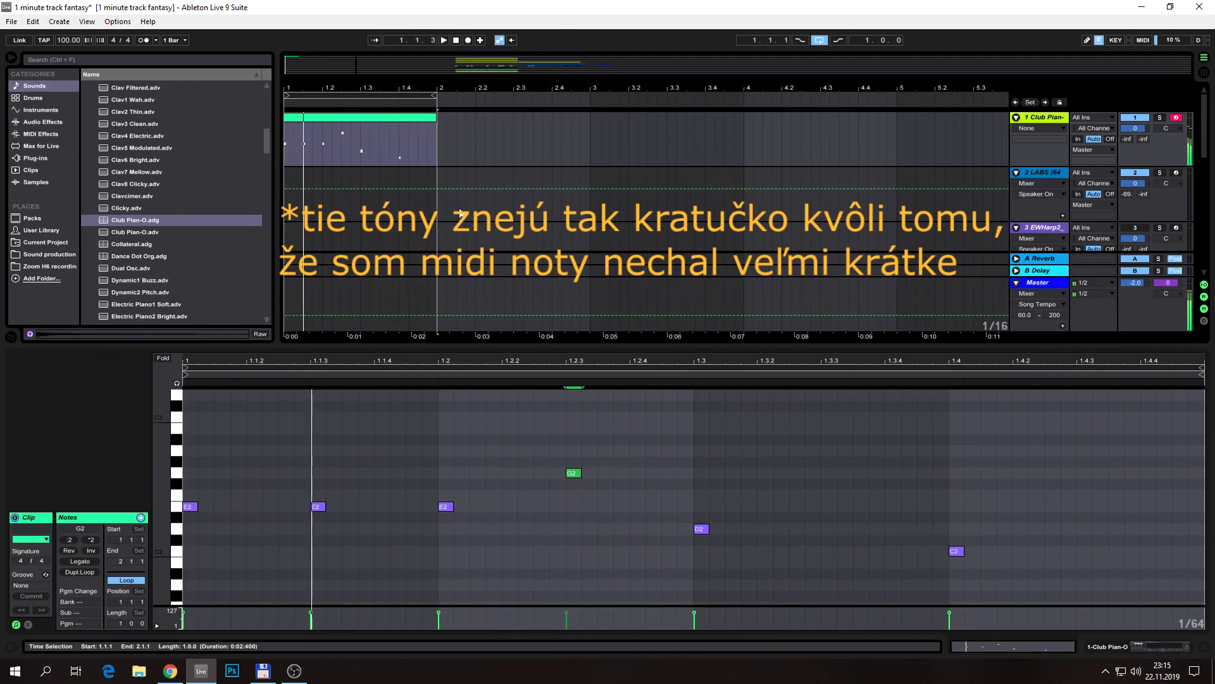
View the Club Pian-O device chain on track 1, and reopen the notes of the bar 1 clip
{"action": "left_click", "coordinate": [1046, 118]}
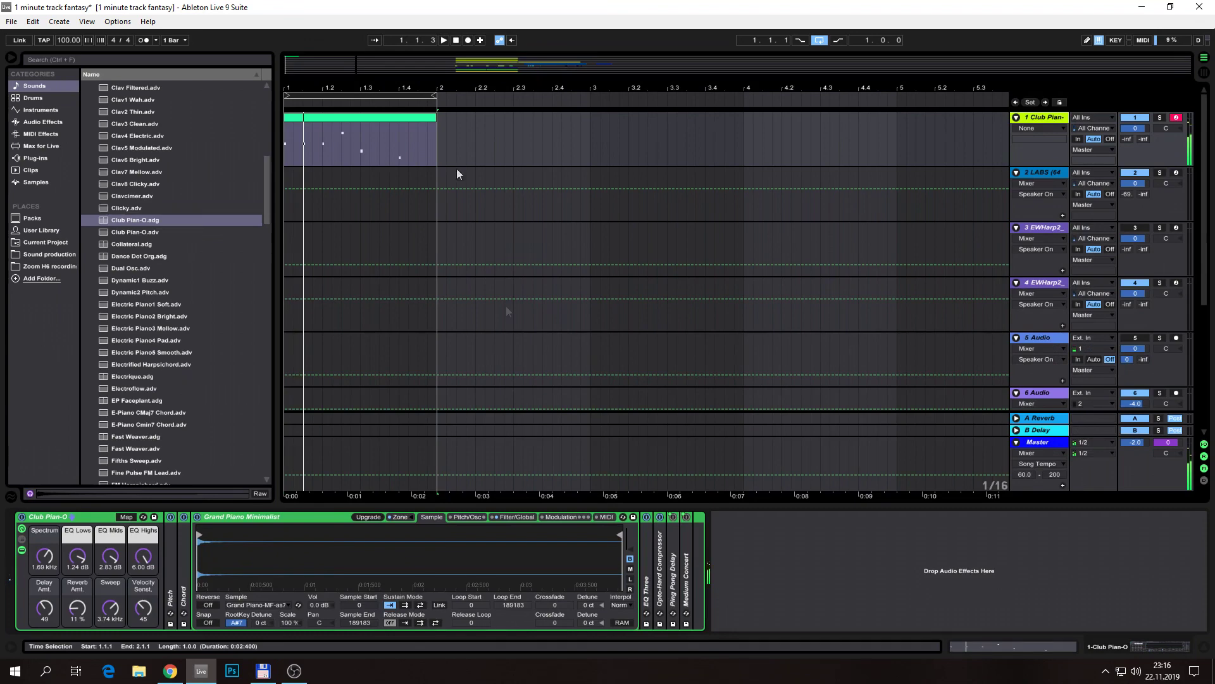
{"action": "double_click", "coordinate": [360, 116]}
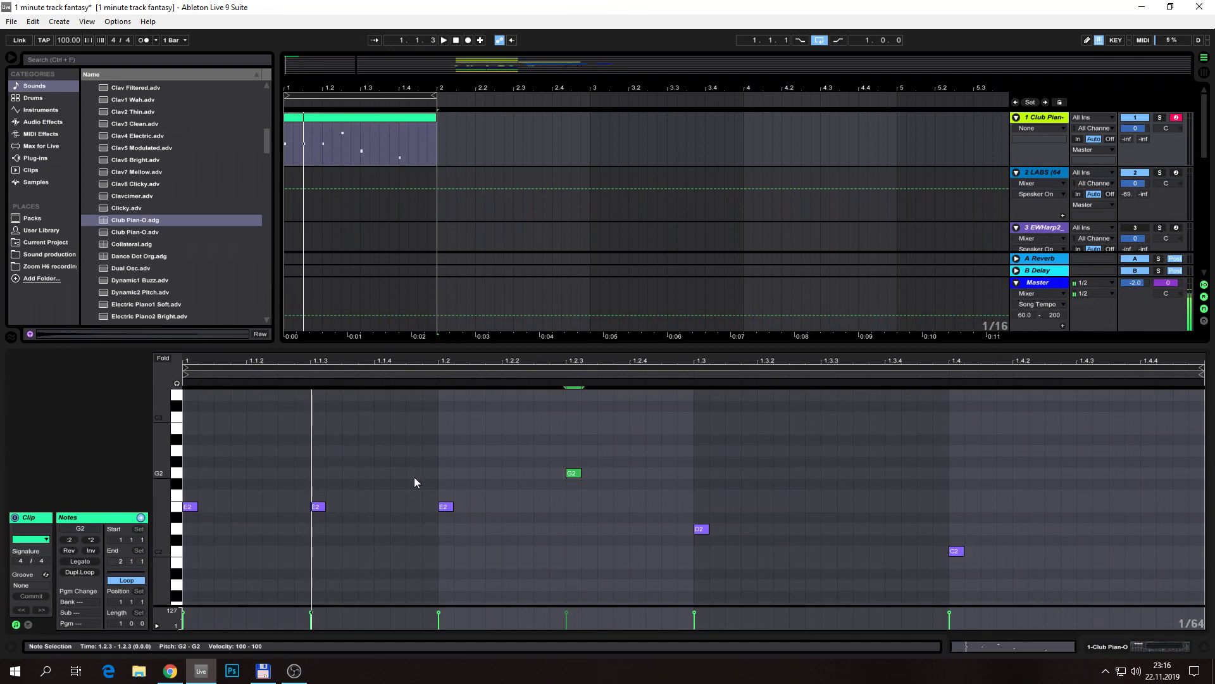
{"action": "left_click", "coordinate": [363, 119]}
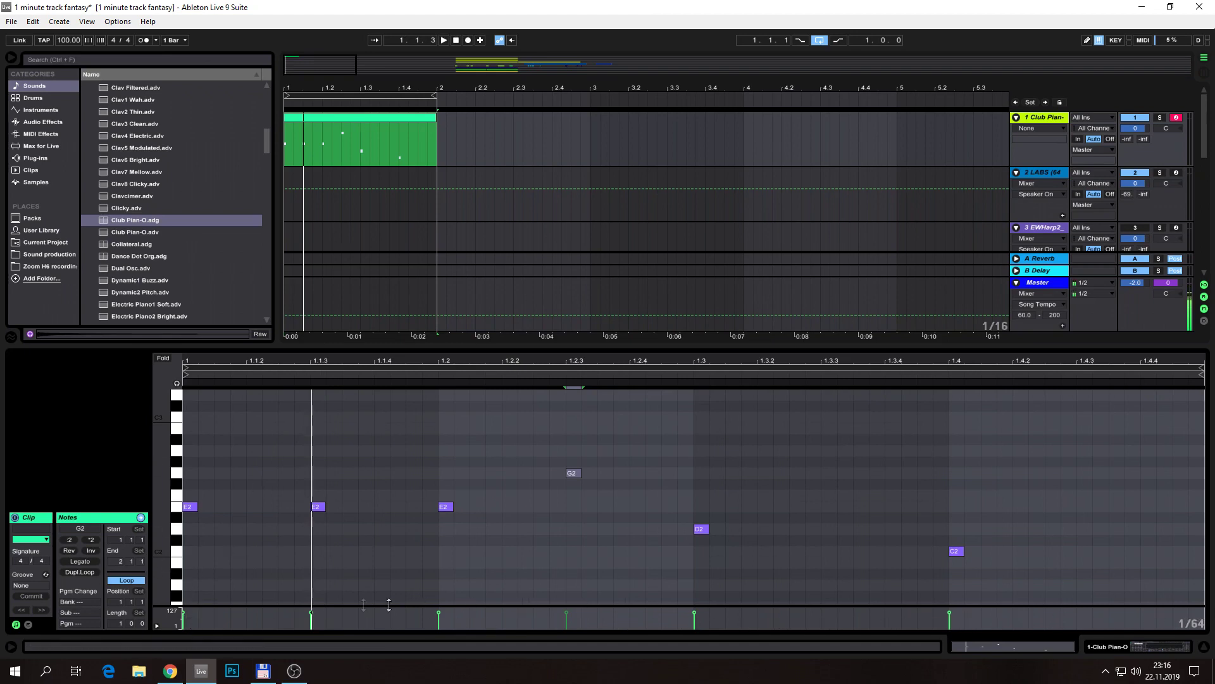
{"action": "double_click", "coordinate": [389, 117]}
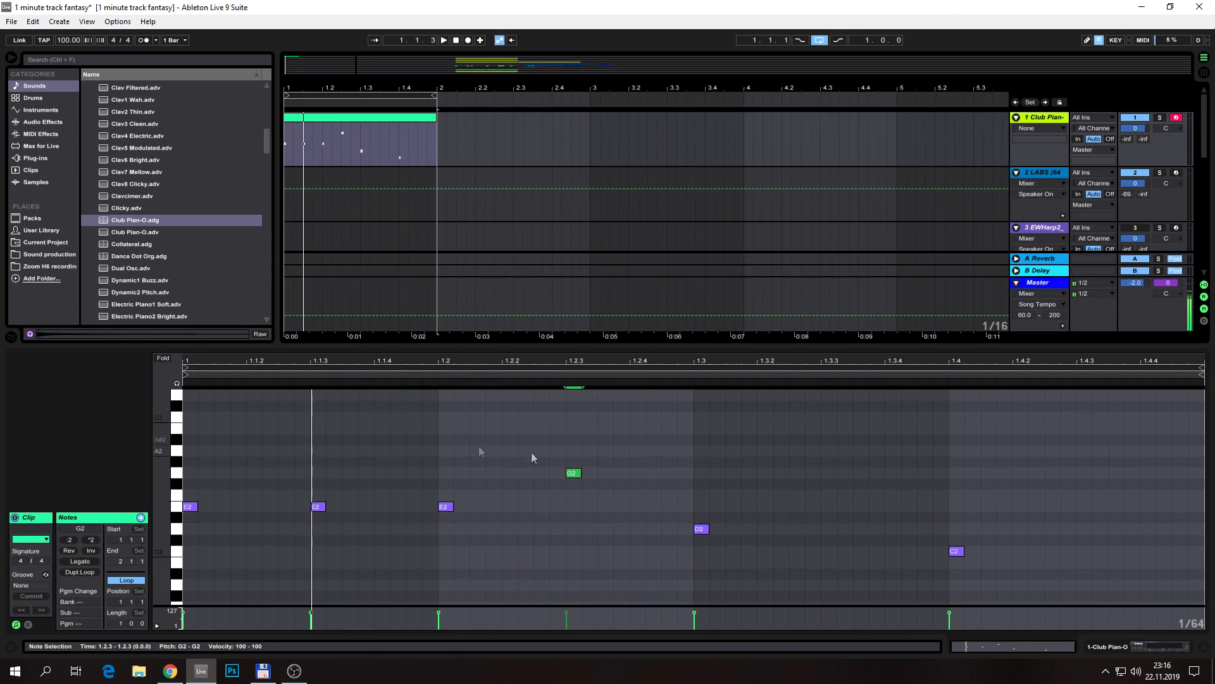
Raise the velocity of all notes in the bar 1 clip to 127, and play the loop
{"action": "left_click", "coordinate": [956, 550]}
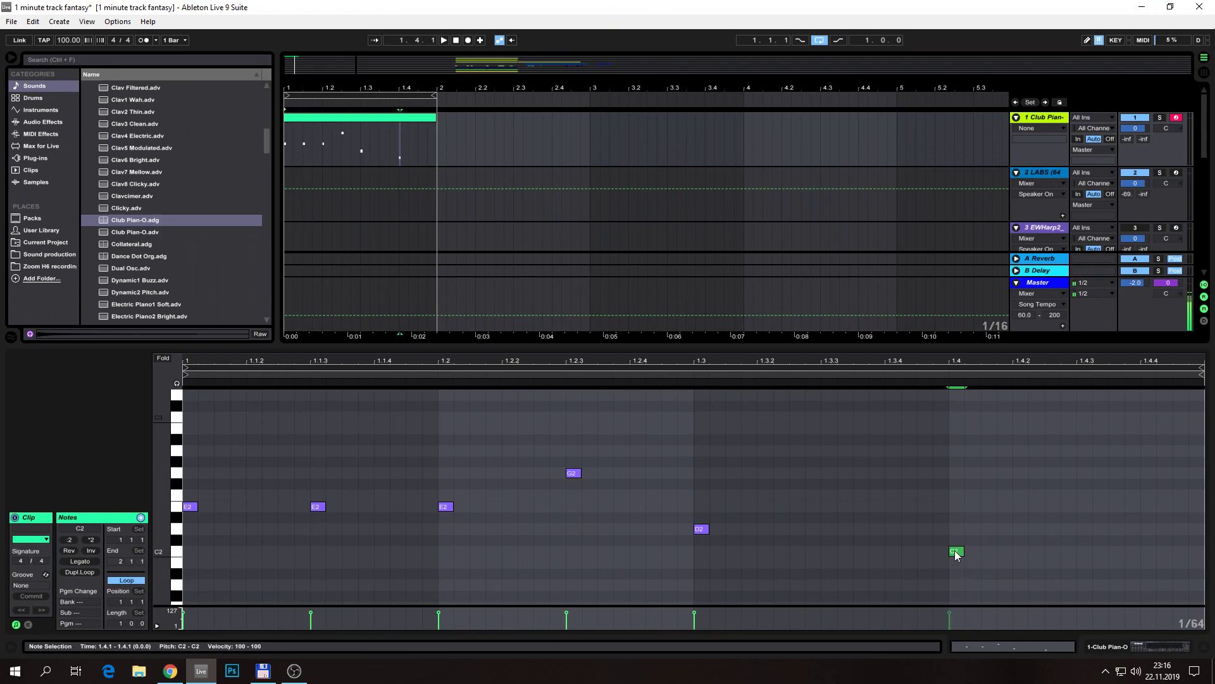
{"action": "mouse_move", "coordinate": [1016, 590]}
{"action": "left_mouse_down"}
{"action": "mouse_move", "coordinate": [779, 488]}
{"action": "mouse_move", "coordinate": [470, 447]}
{"action": "mouse_move", "coordinate": [177, 438]}
{"action": "left_mouse_up"}
{"action": "mouse_move", "coordinate": [310, 613]}
{"action": "left_click_drag", "start_coordinate": [310, 612], "coordinate": [309, 613]}
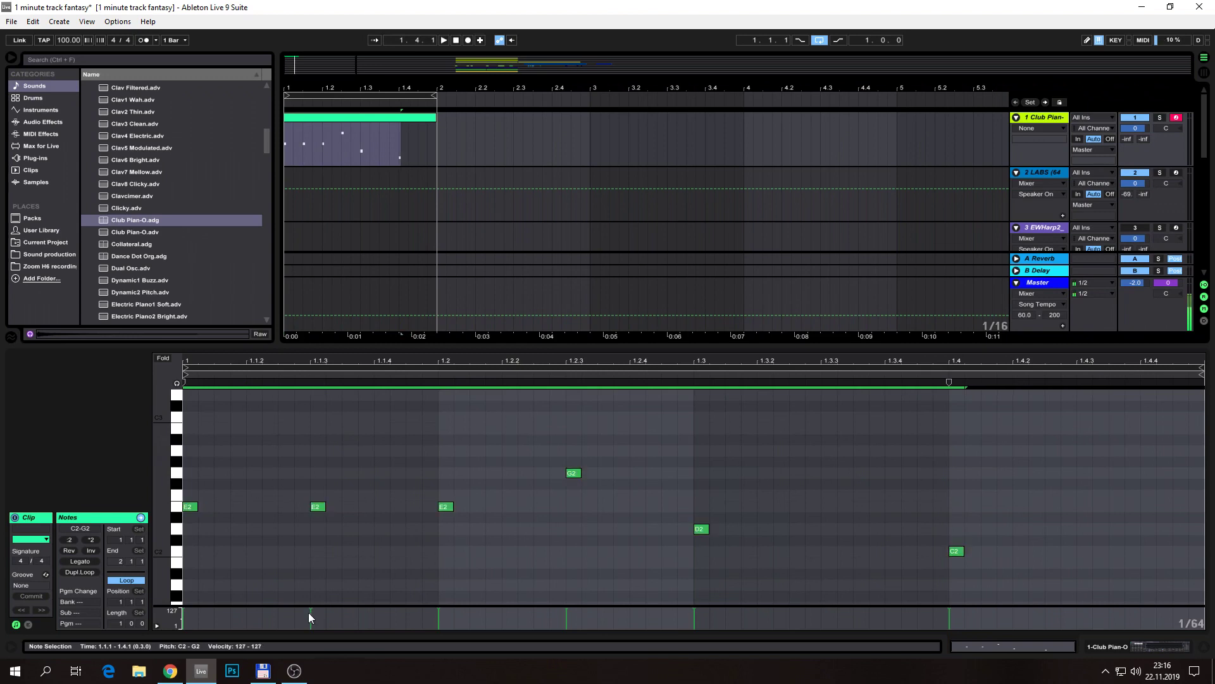
{"action": "key", "text": "space"}
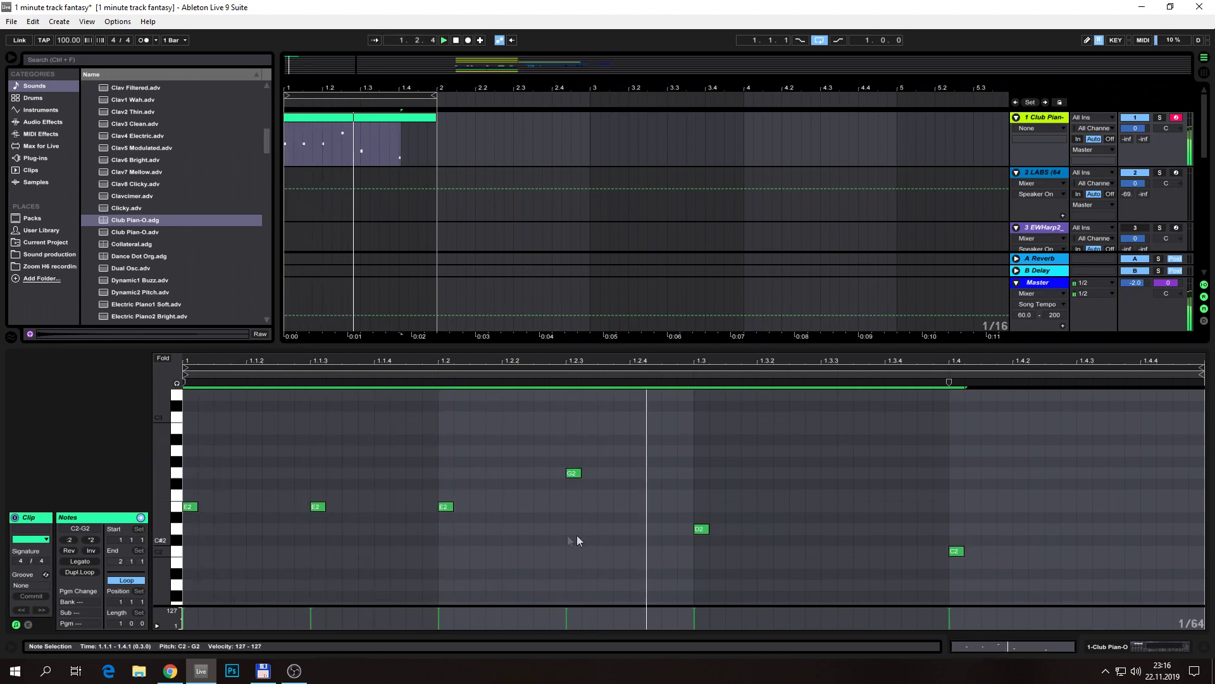
{"action": "key", "text": "space"}
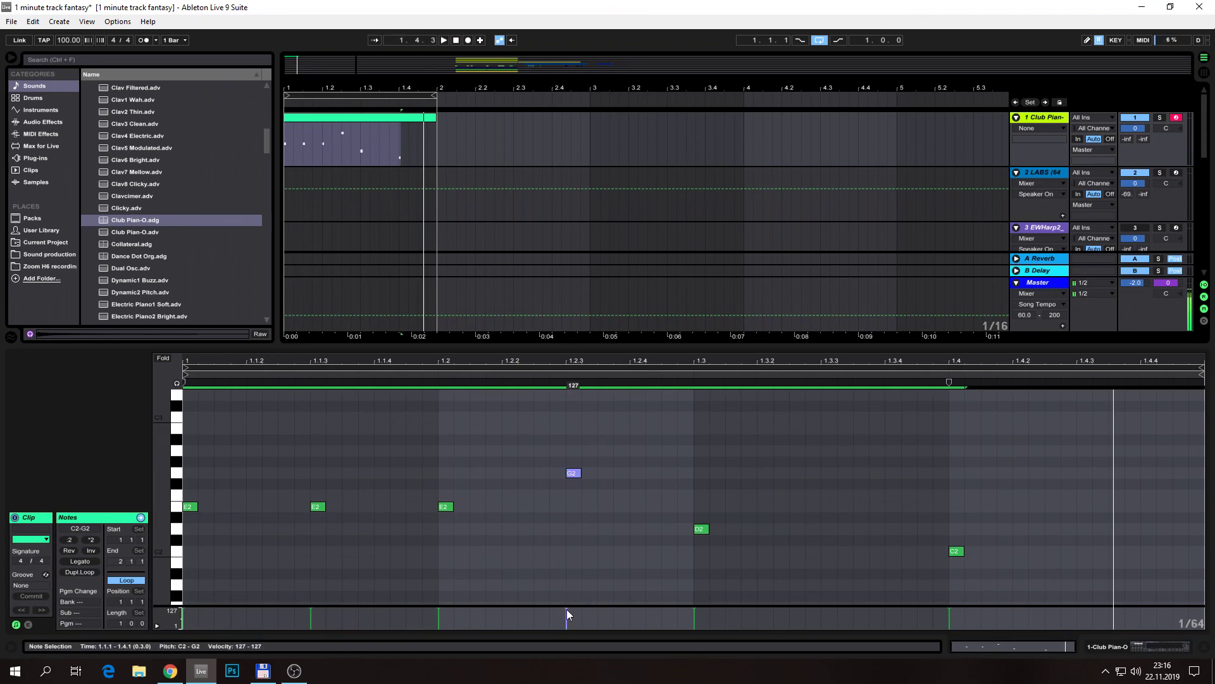
While the loop plays, try all notes at velocity 9 and return them to 127, comparing soft and hard hits
{"action": "key", "text": "space"}
{"action": "left_click_drag", "start_coordinate": [565, 609], "coordinate": [565, 627]}
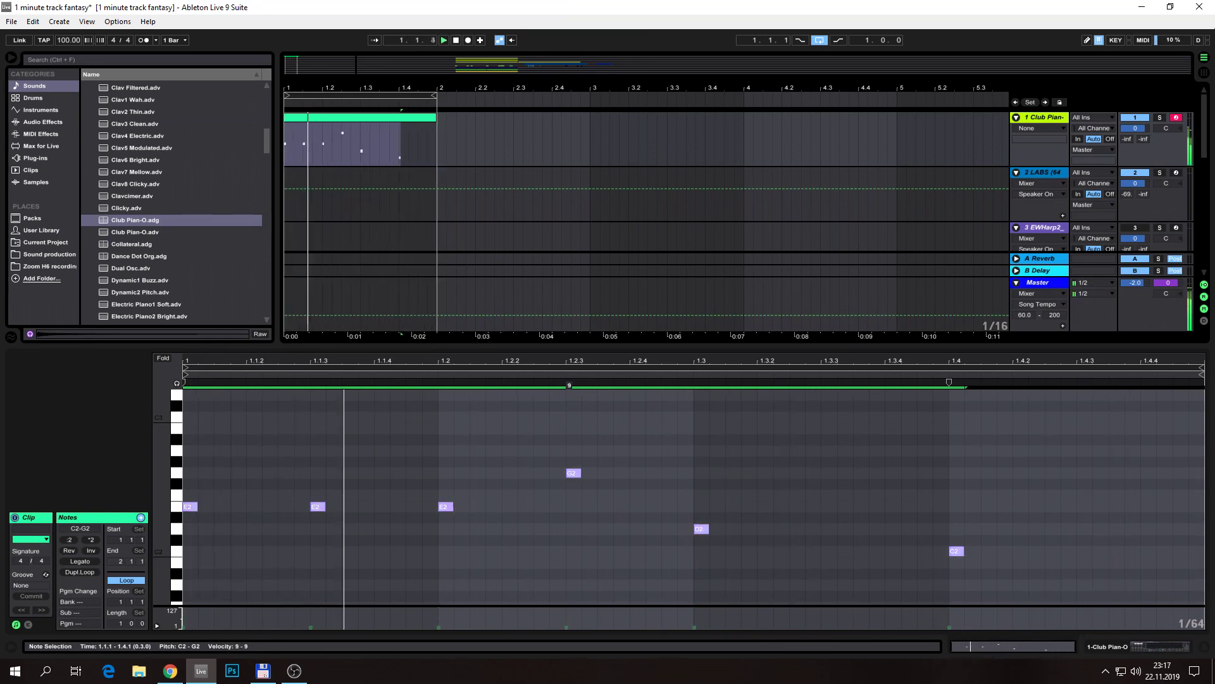
{"action": "left_click_drag", "start_coordinate": [566, 626], "coordinate": [566, 608]}
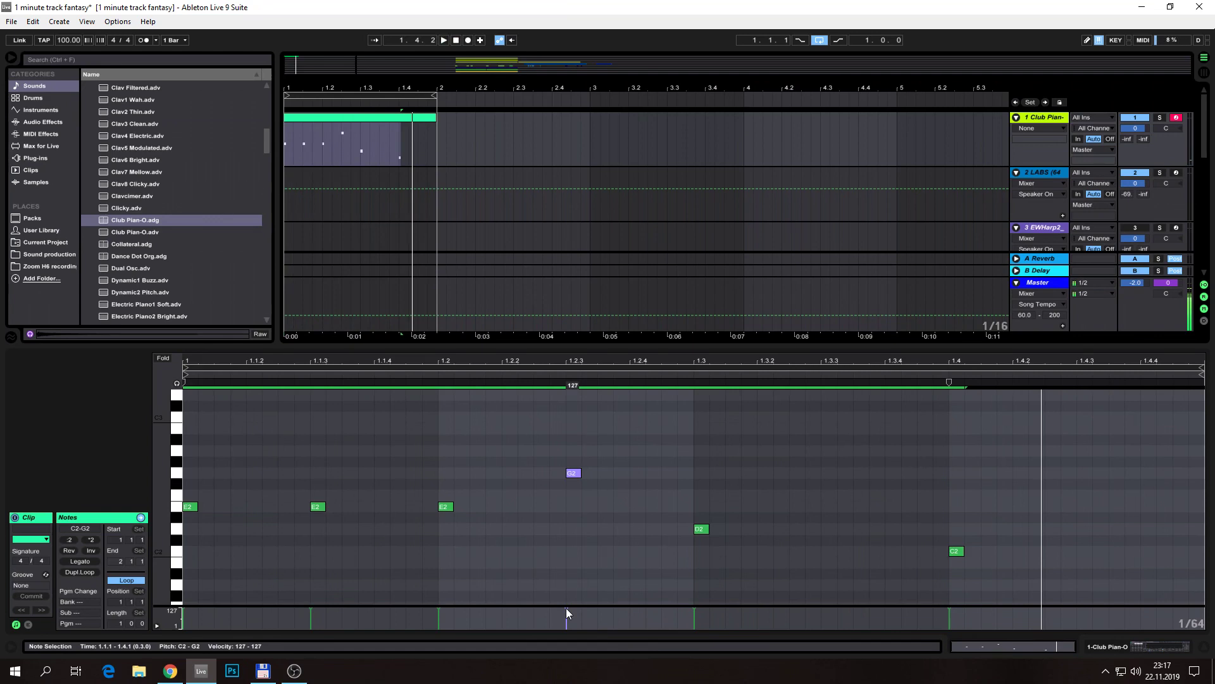
{"action": "left_click", "coordinate": [558, 533]}
{"action": "left_click", "coordinate": [572, 474]}
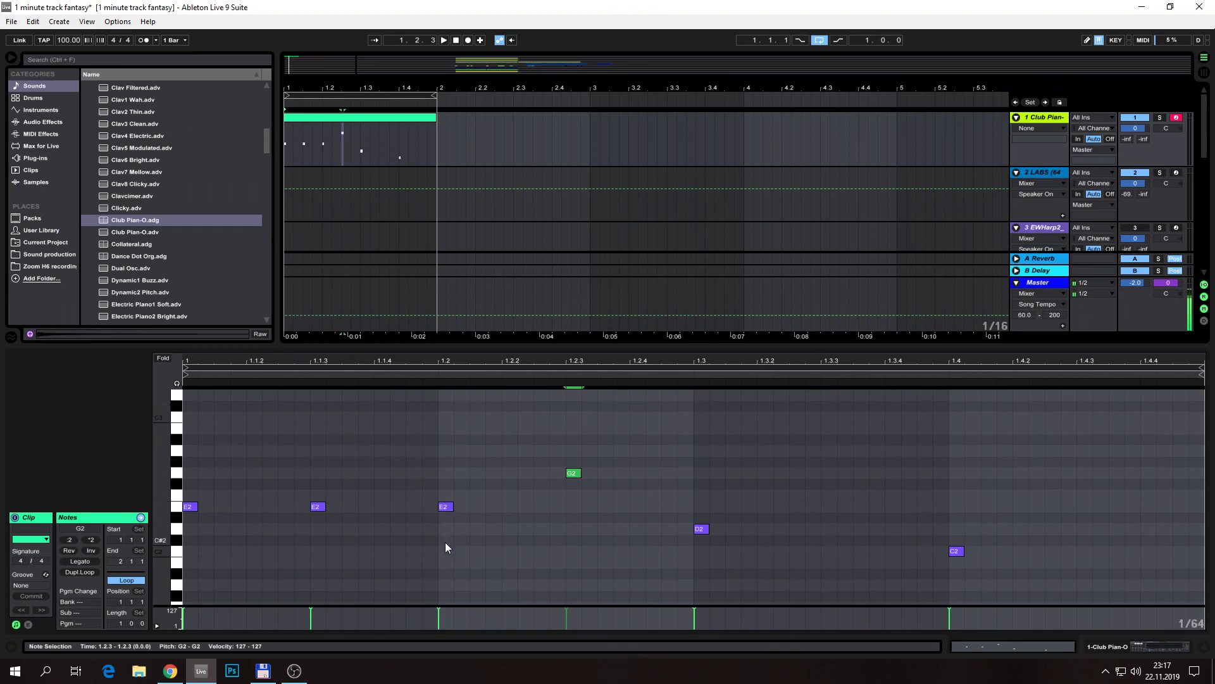
Examine the Club Pian-O rack and its Grand Piano Minimalist sampler, and return to the bar 1 clip's notes
{"action": "left_click", "coordinate": [311, 611]}
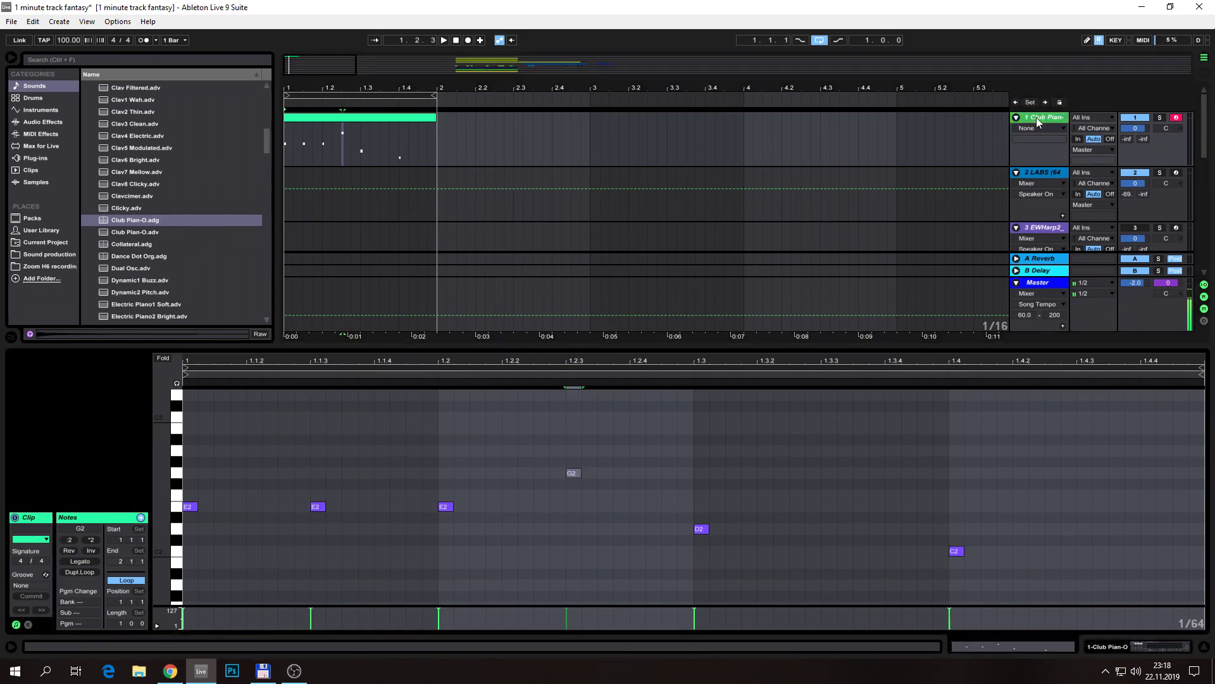
{"action": "double_click", "coordinate": [1036, 116]}
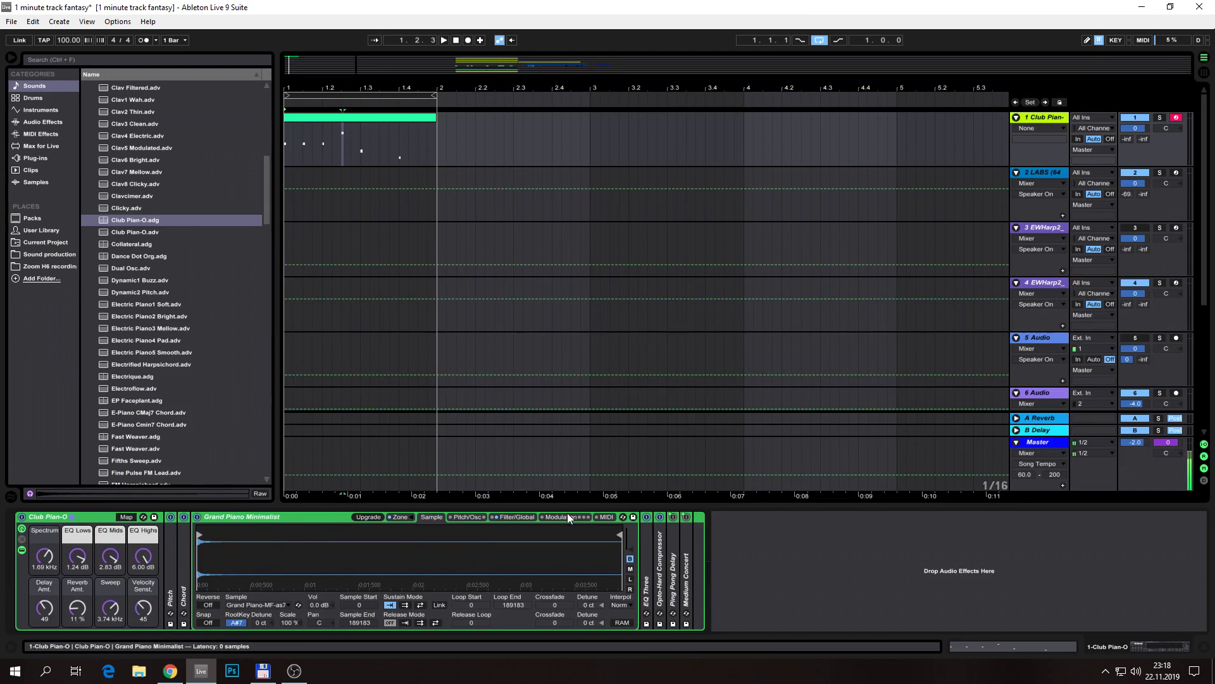
{"action": "left_click", "coordinate": [305, 519]}
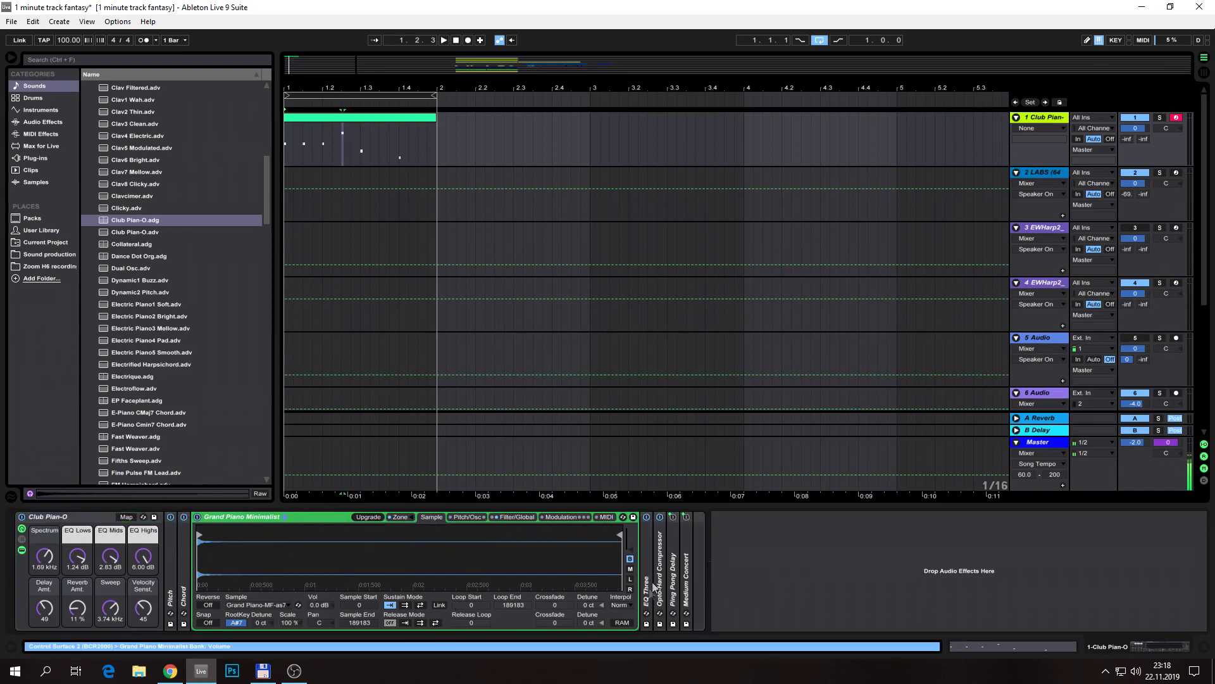
{"action": "left_click", "coordinate": [76, 517]}
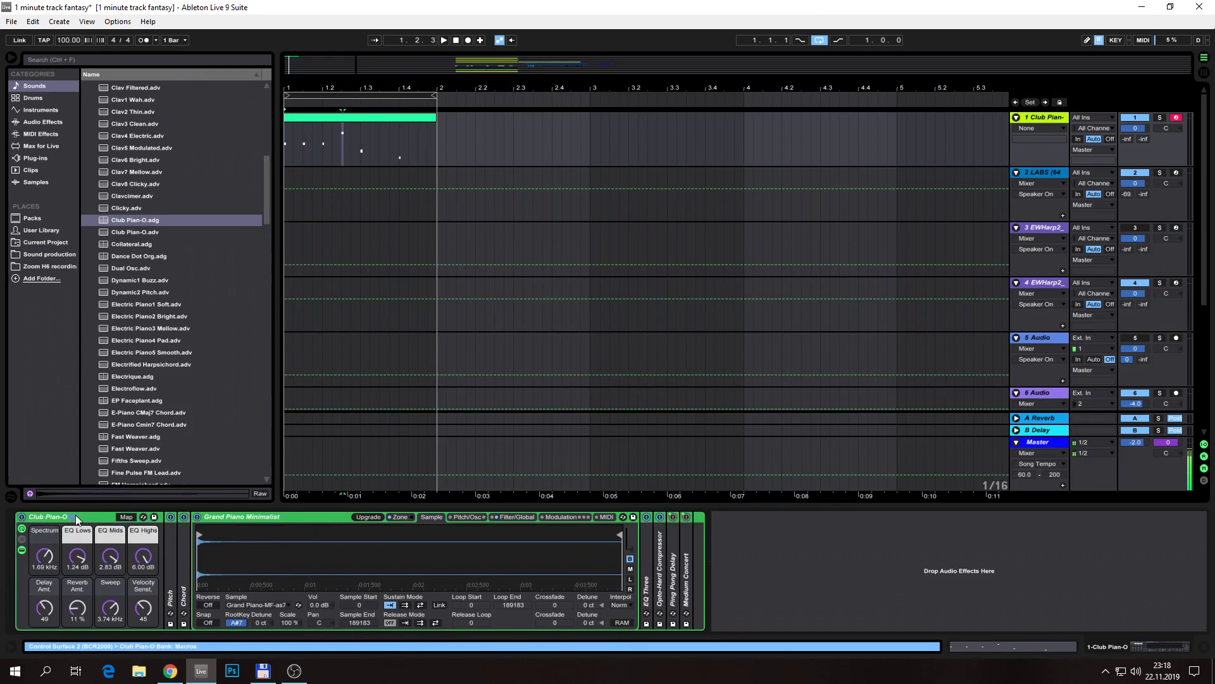
{"action": "double_click", "coordinate": [393, 117]}
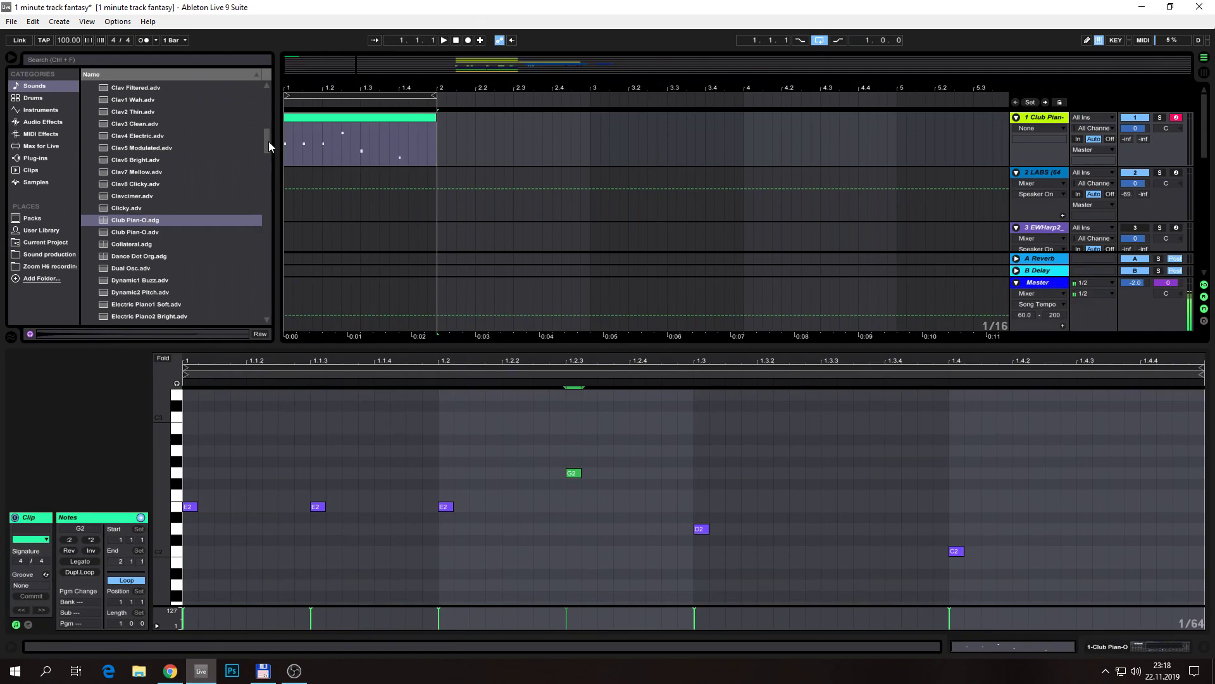
{"action": "left_click", "coordinate": [1054, 117]}
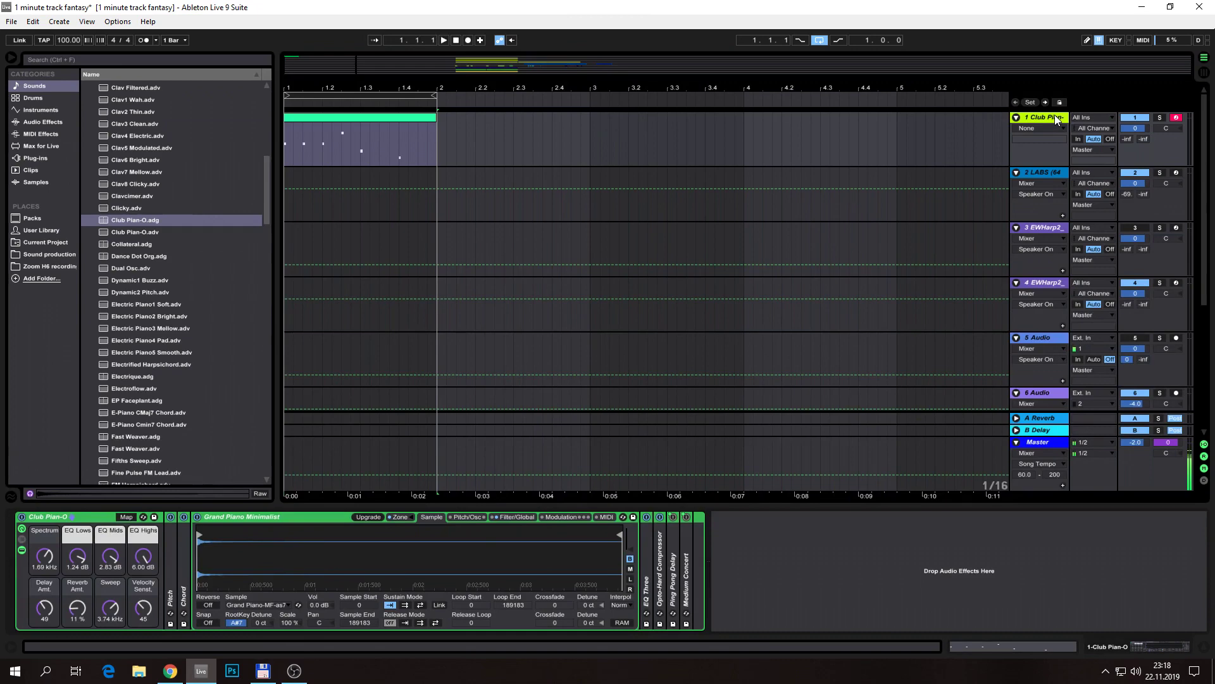
{"action": "double_click", "coordinate": [365, 116]}
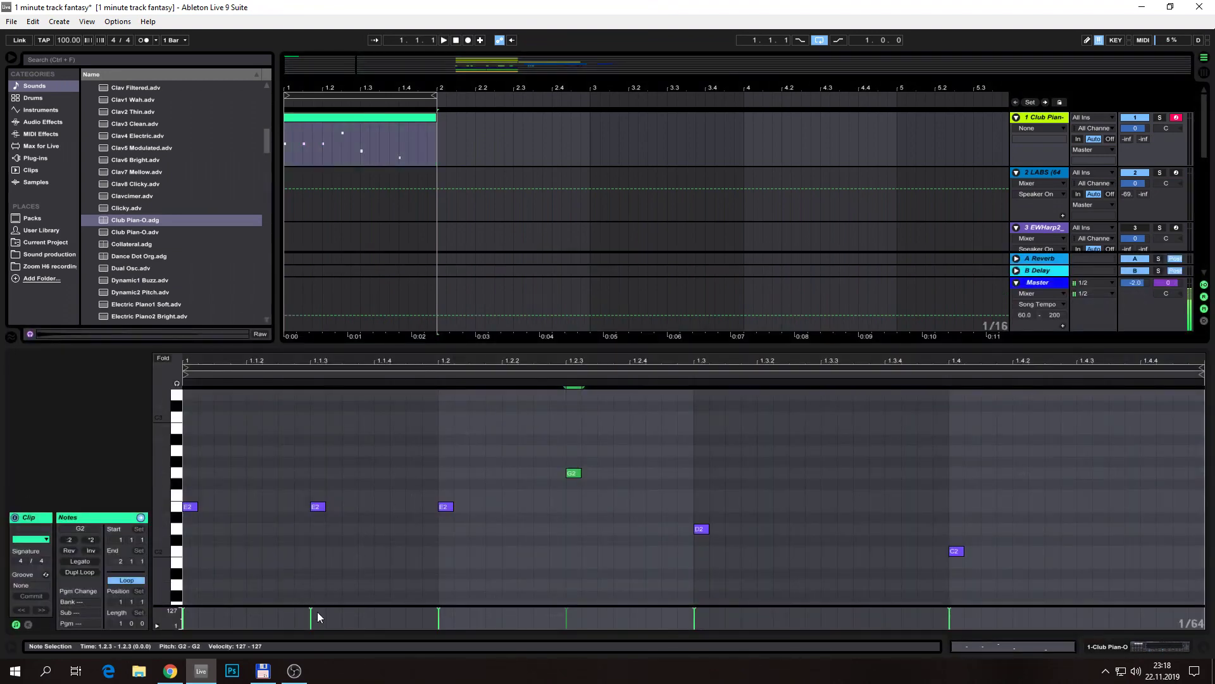
Play the loop and lower the velocity of the C2 note at 1.4
{"action": "left_click", "coordinate": [295, 521]}
{"action": "left_click", "coordinate": [317, 507]}
{"action": "key", "text": "space"}
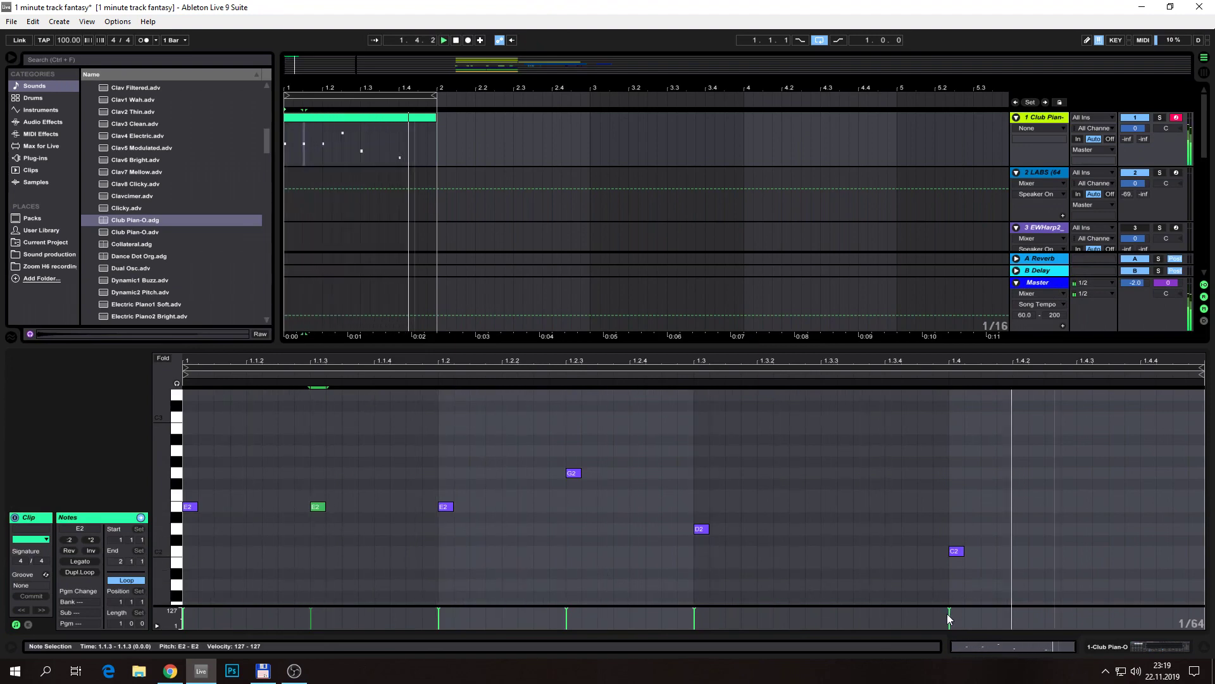
{"action": "left_click_drag", "start_coordinate": [950, 610], "coordinate": [949, 616]}
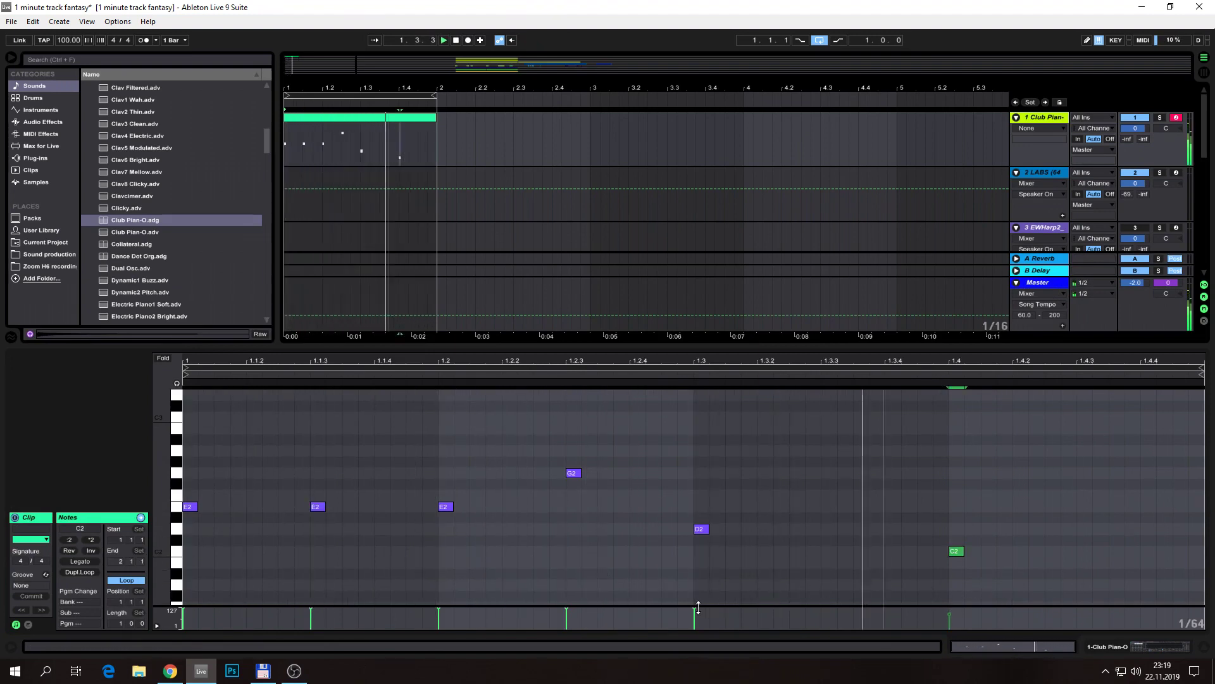
Lower the velocities of the notes before 1.4, with D2 at 72, G2 at 46 and the first E2 at 94, and enlarge the velocity lane
{"action": "left_click_drag", "start_coordinate": [694, 610], "coordinate": [695, 616]}
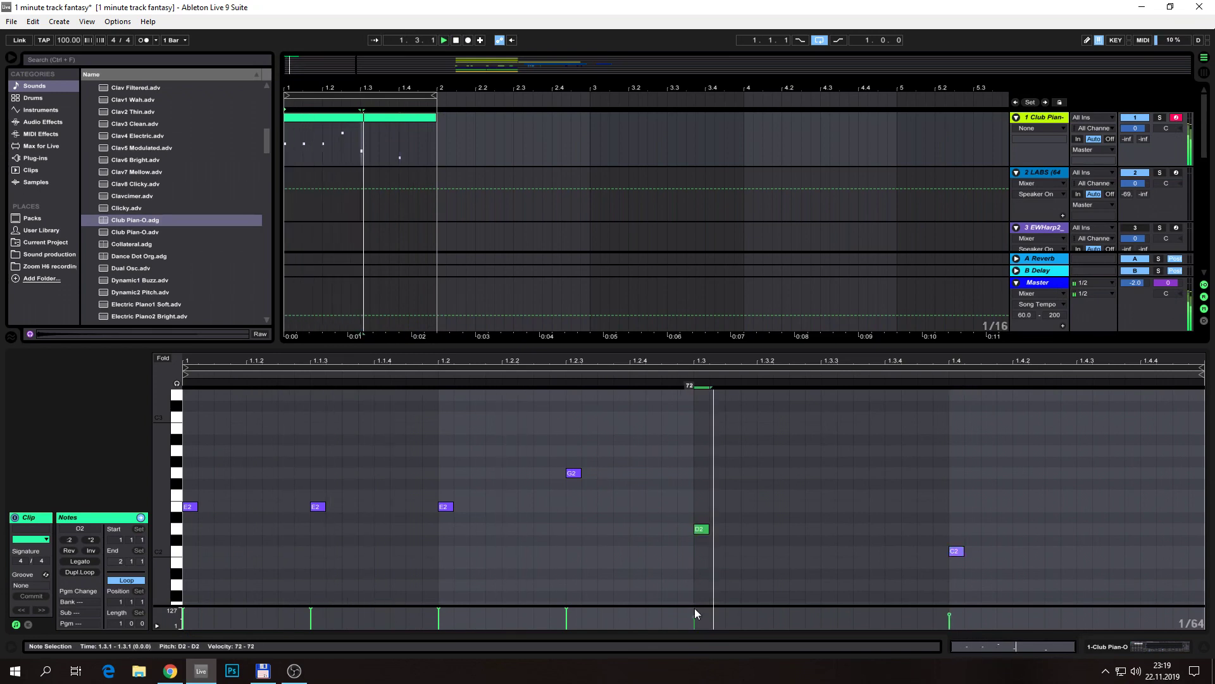
{"action": "left_click_drag", "start_coordinate": [566, 609], "coordinate": [566, 622]}
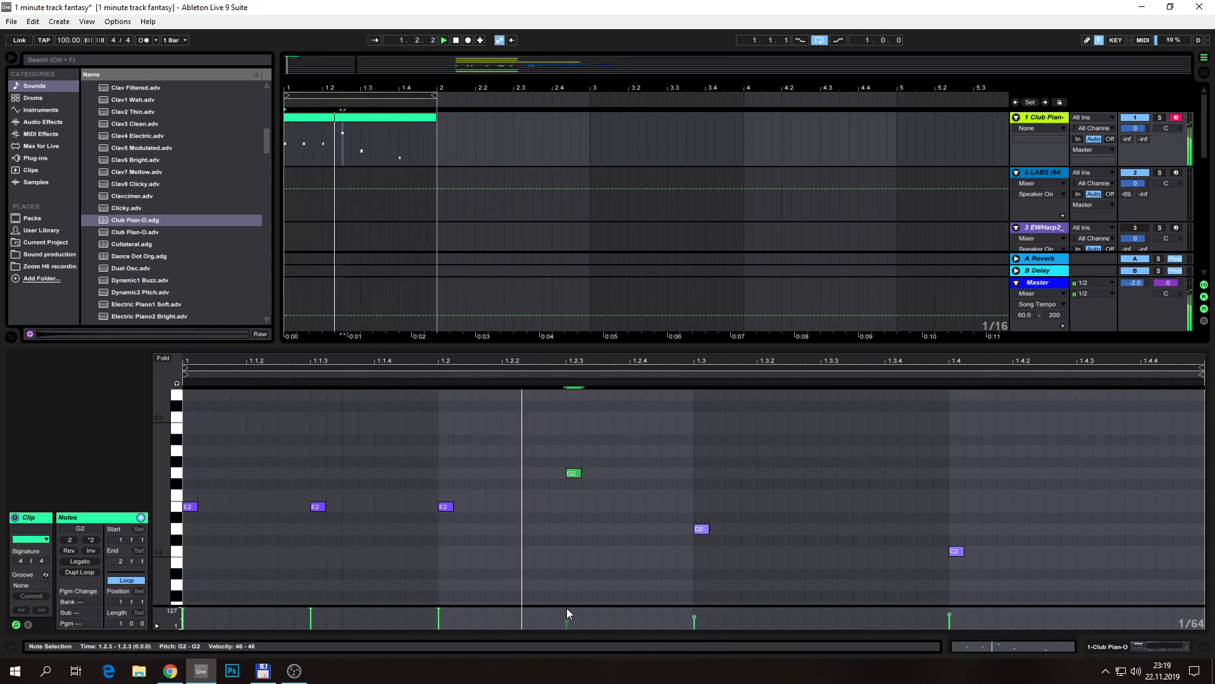
{"action": "left_click_drag", "start_coordinate": [439, 610], "coordinate": [439, 620]}
{"action": "left_click_drag", "start_coordinate": [310, 607], "coordinate": [310, 612]}
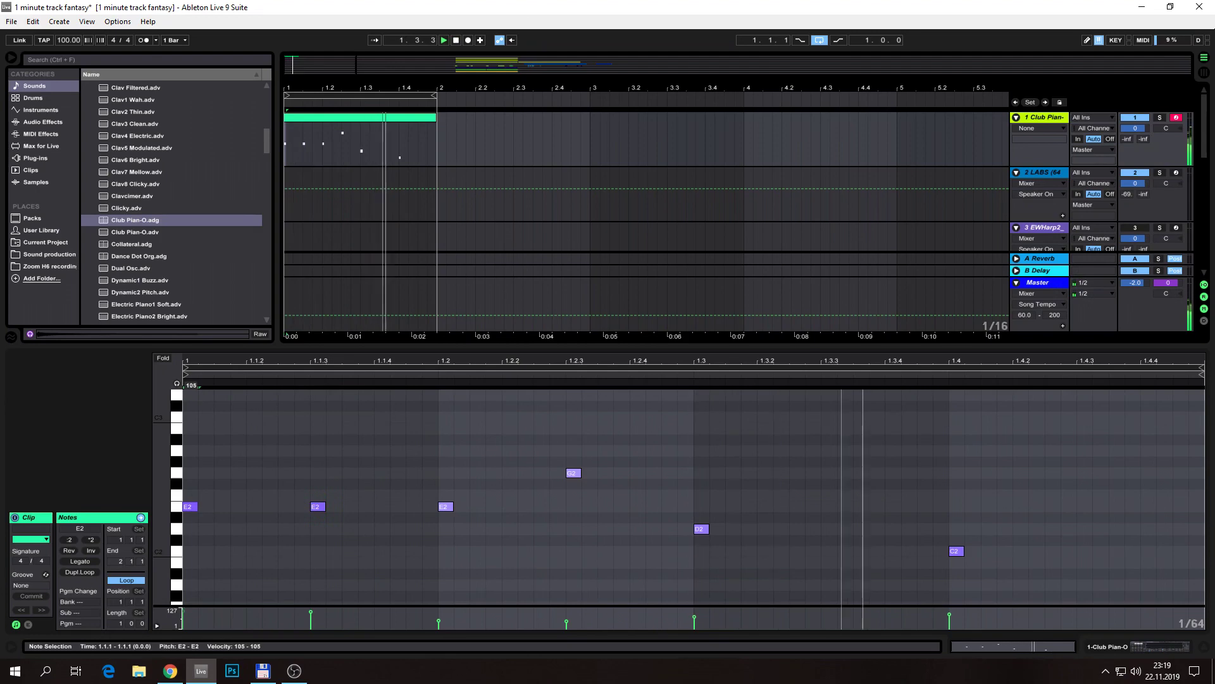
{"action": "left_click", "coordinate": [184, 612]}
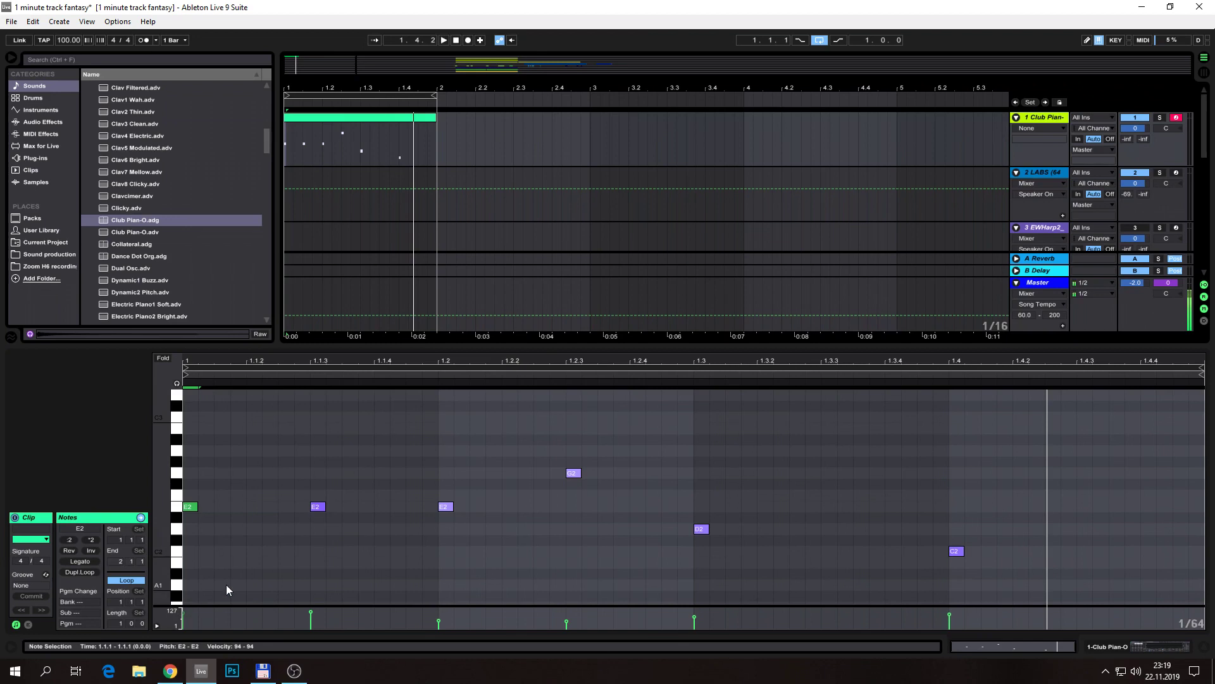
{"action": "left_click_drag", "start_coordinate": [362, 606], "coordinate": [362, 595]}
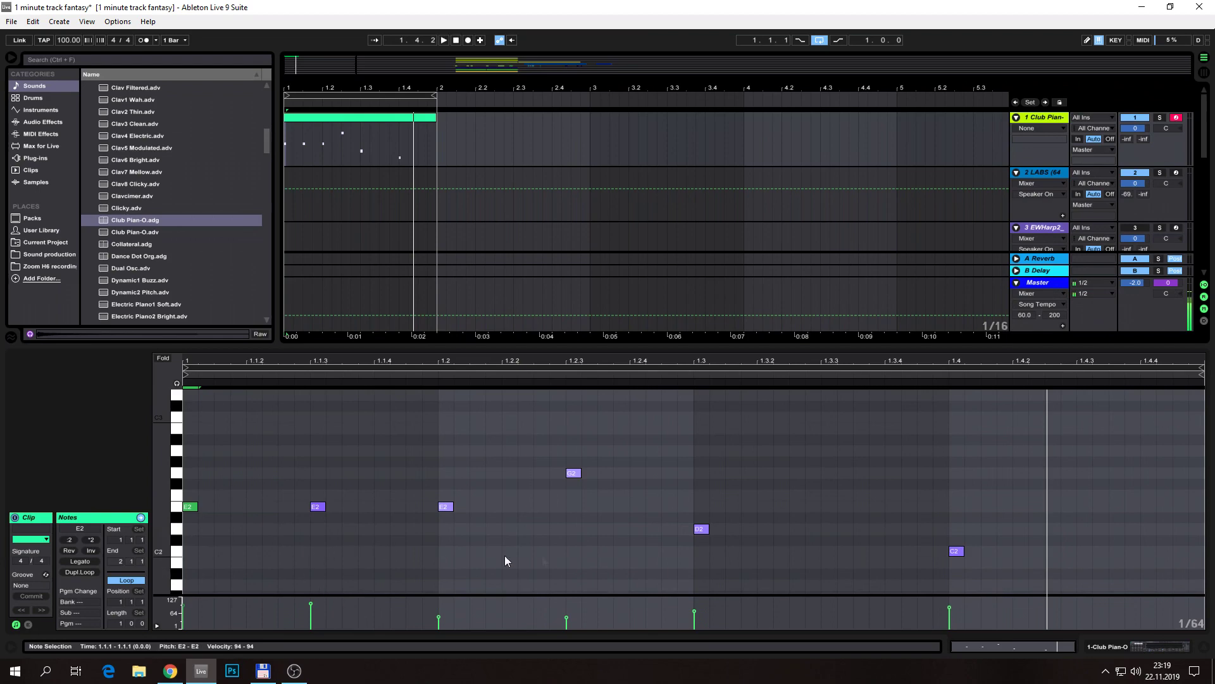
Examine the Club Pian-O device chain on track 1 and reopen the bar 1 clip's notes
{"action": "left_click", "coordinate": [1046, 120]}
{"action": "double_click", "coordinate": [1046, 120]}
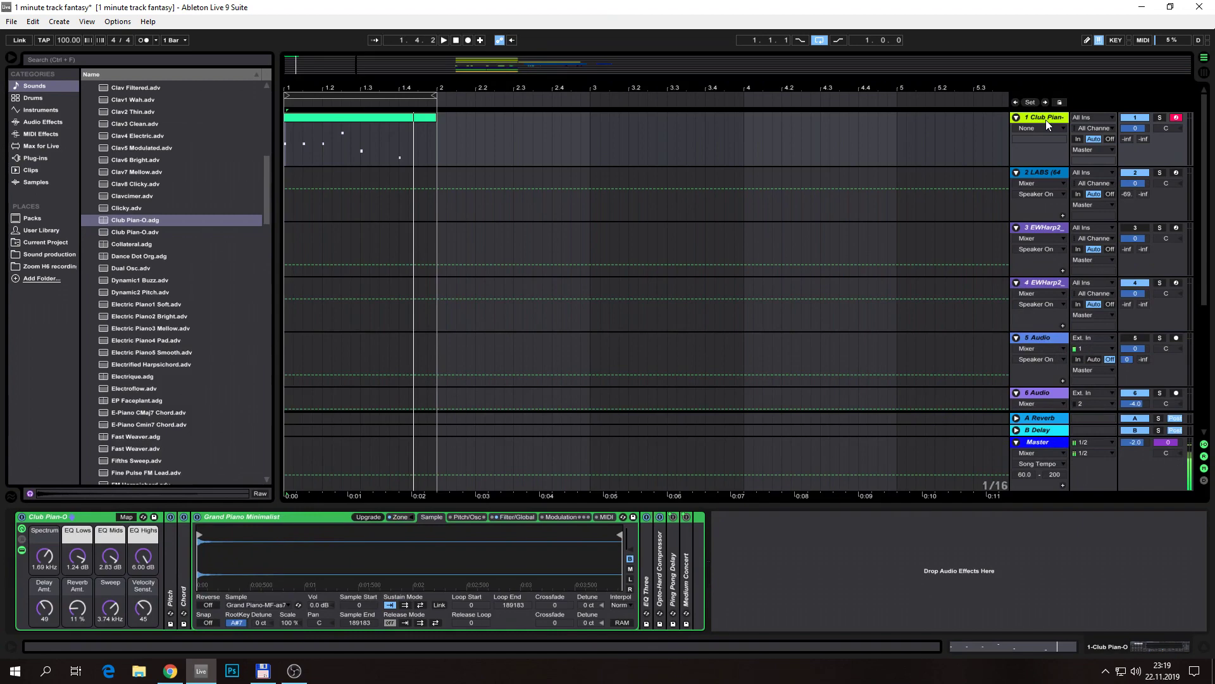
{"action": "double_click", "coordinate": [1052, 115]}
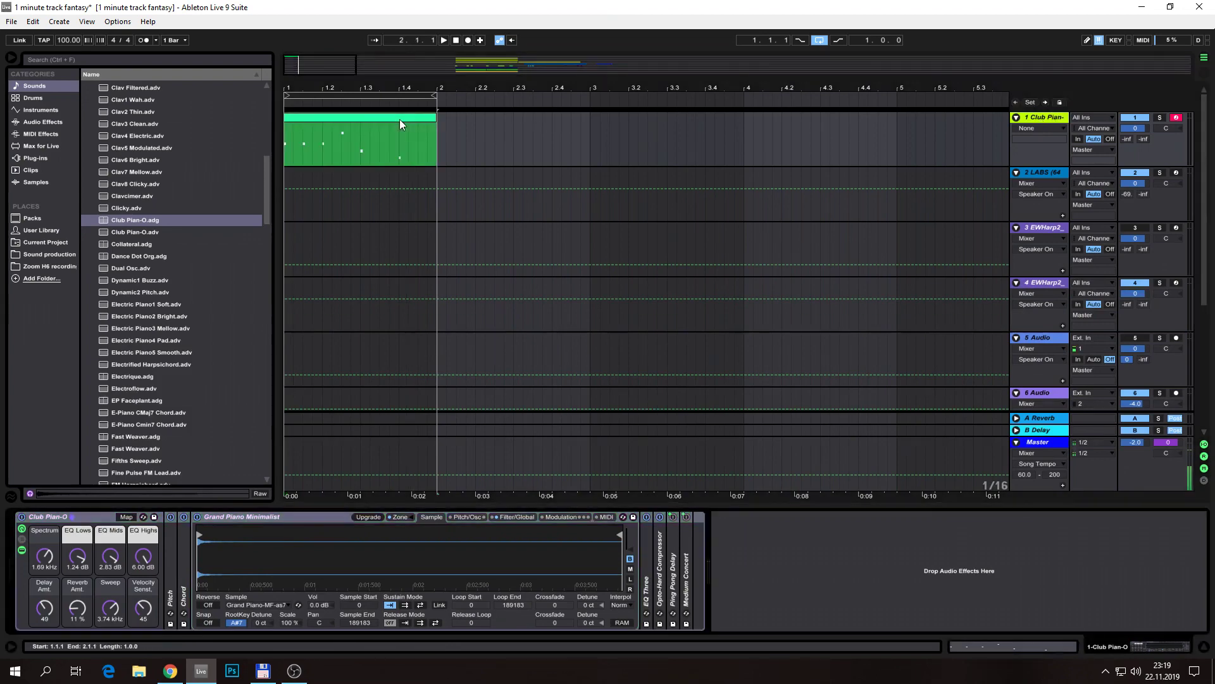
{"action": "double_click", "coordinate": [400, 119]}
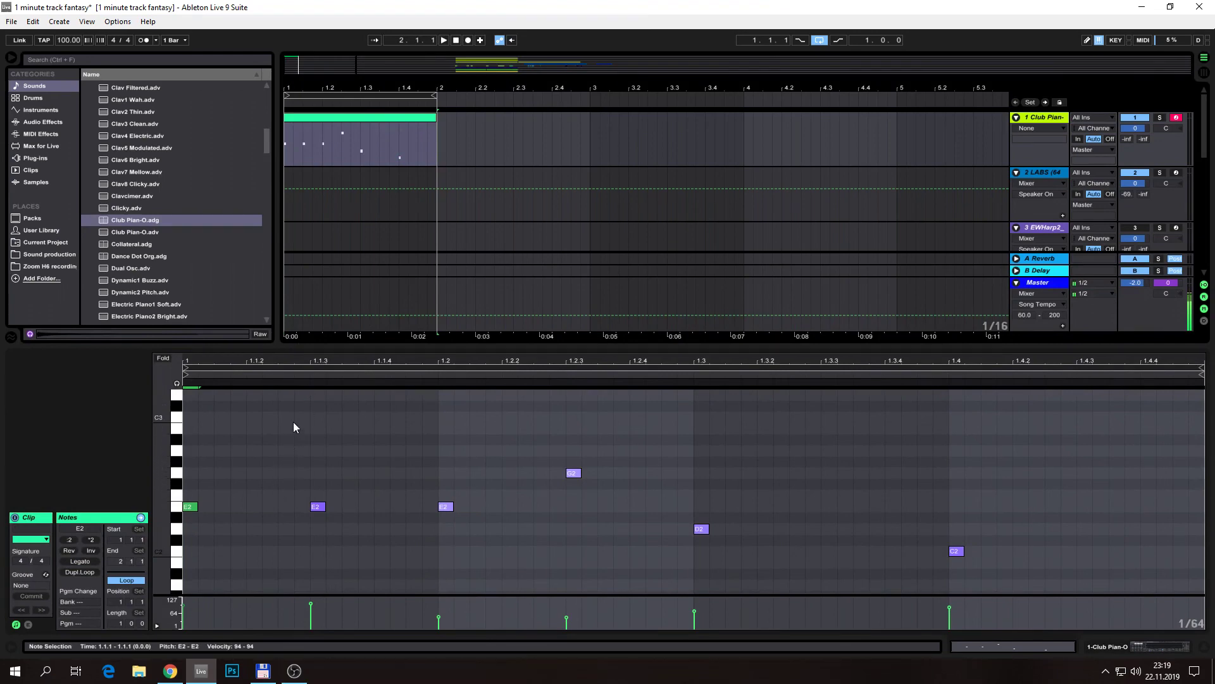
Try velocities 127, 40 and 33 on the E2 note at 1.1.3, and raise it again to roughly the first note's level
{"action": "left_click", "coordinate": [311, 604]}
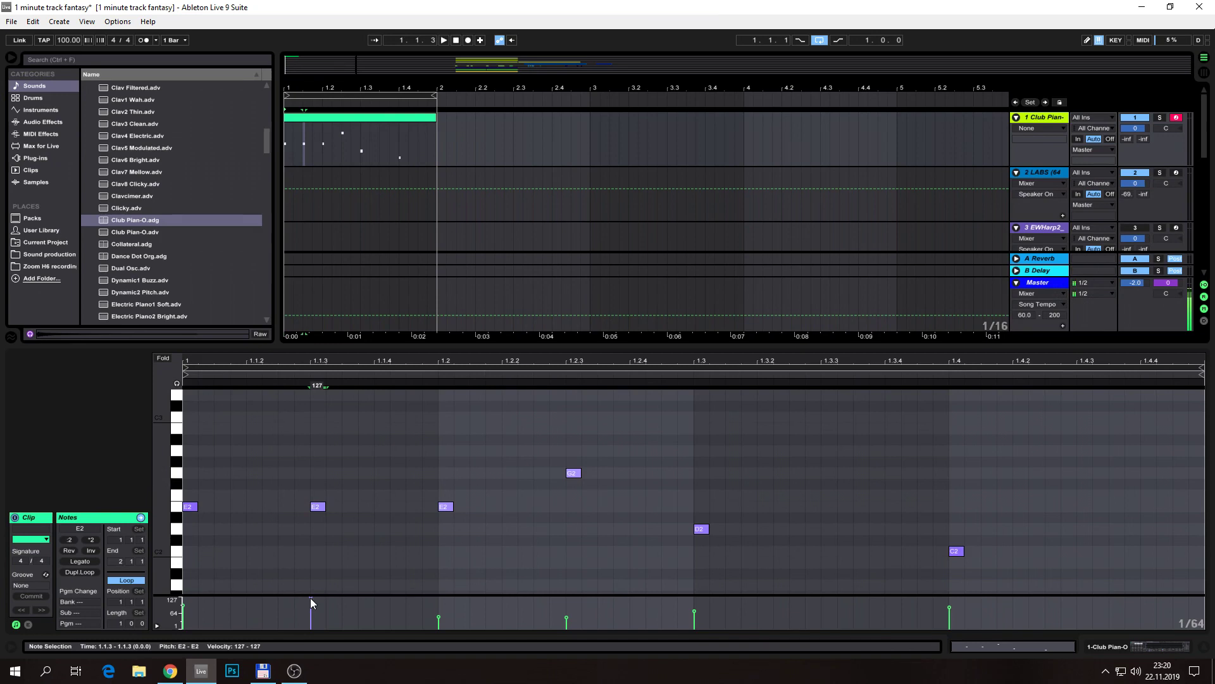
{"action": "left_click_drag", "start_coordinate": [310, 597], "coordinate": [310, 618]}
{"action": "key", "text": "space"}
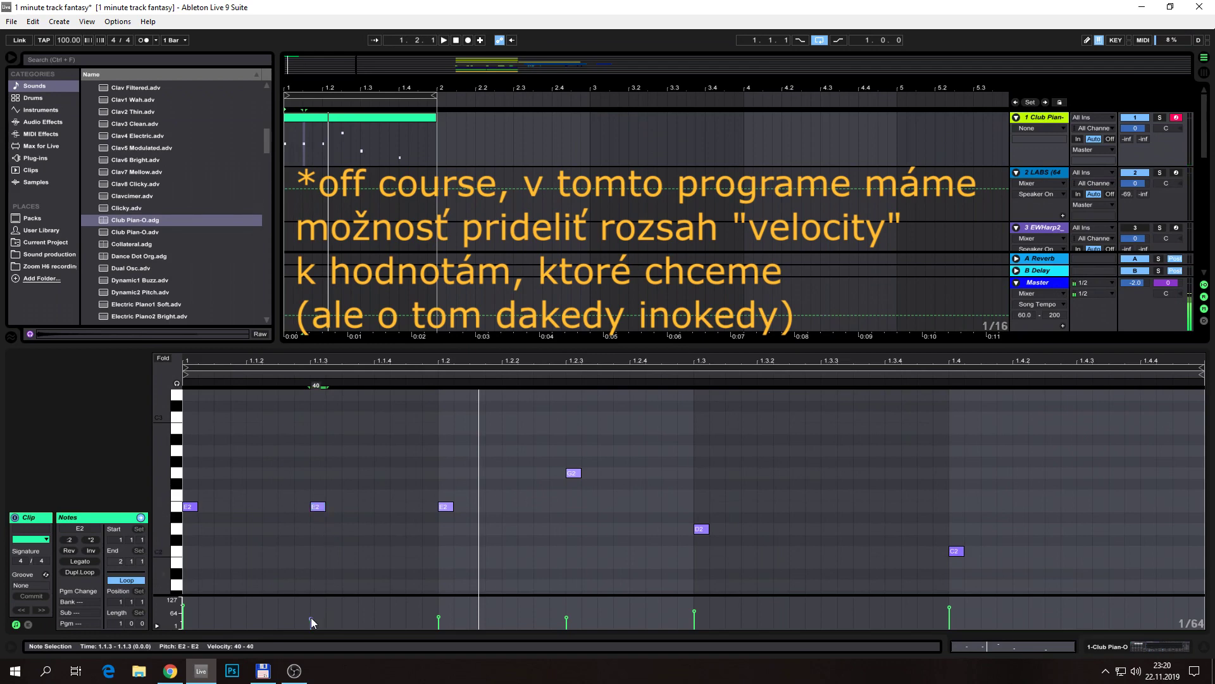
{"action": "left_click_drag", "start_coordinate": [311, 618], "coordinate": [312, 620]}
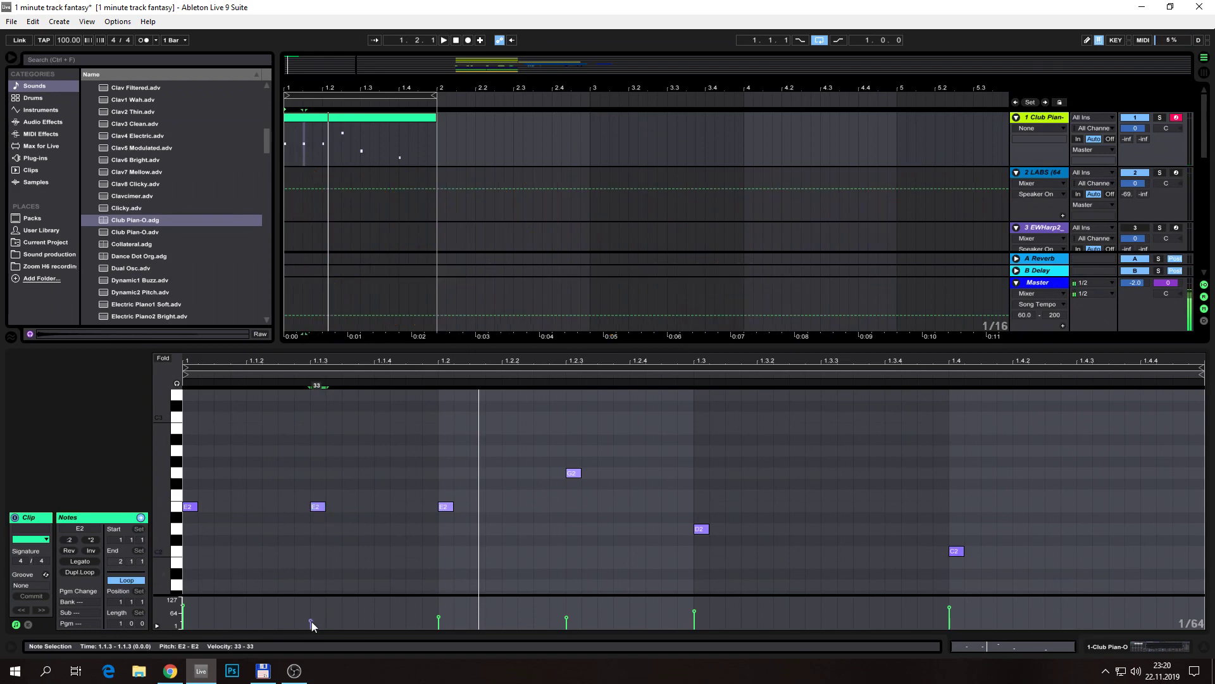
{"action": "left_click_drag", "start_coordinate": [309, 621], "coordinate": [311, 606]}
Duplicate the bar 1 clip into bar 2, and try a further copy in bar 3 before deleting it
{"action": "left_click", "coordinate": [378, 115]}
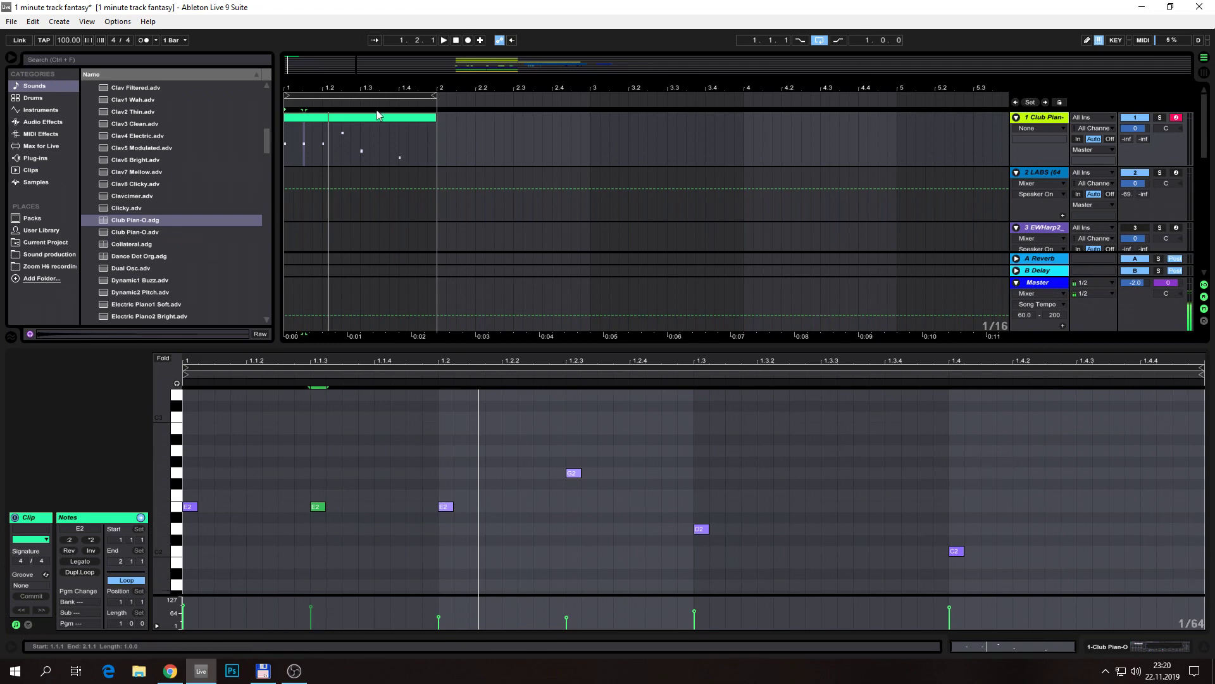
{"action": "left_click", "coordinate": [383, 120]}
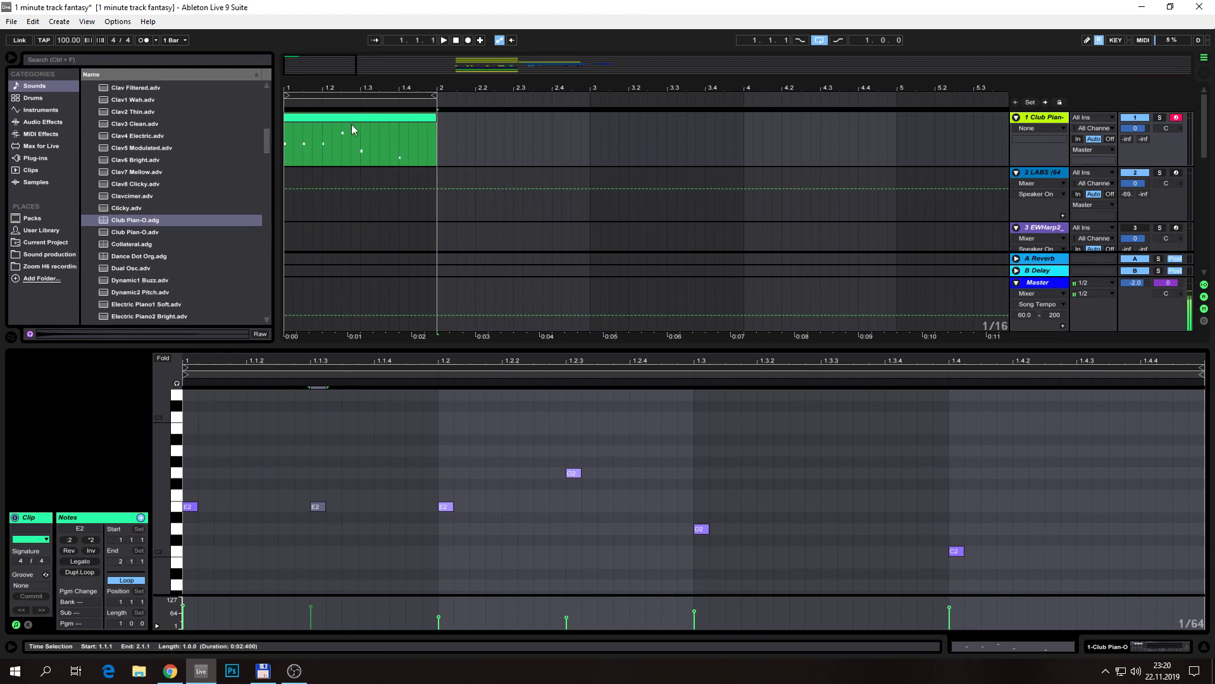
{"action": "left_click", "coordinate": [496, 172]}
{"action": "left_click", "coordinate": [386, 119]}
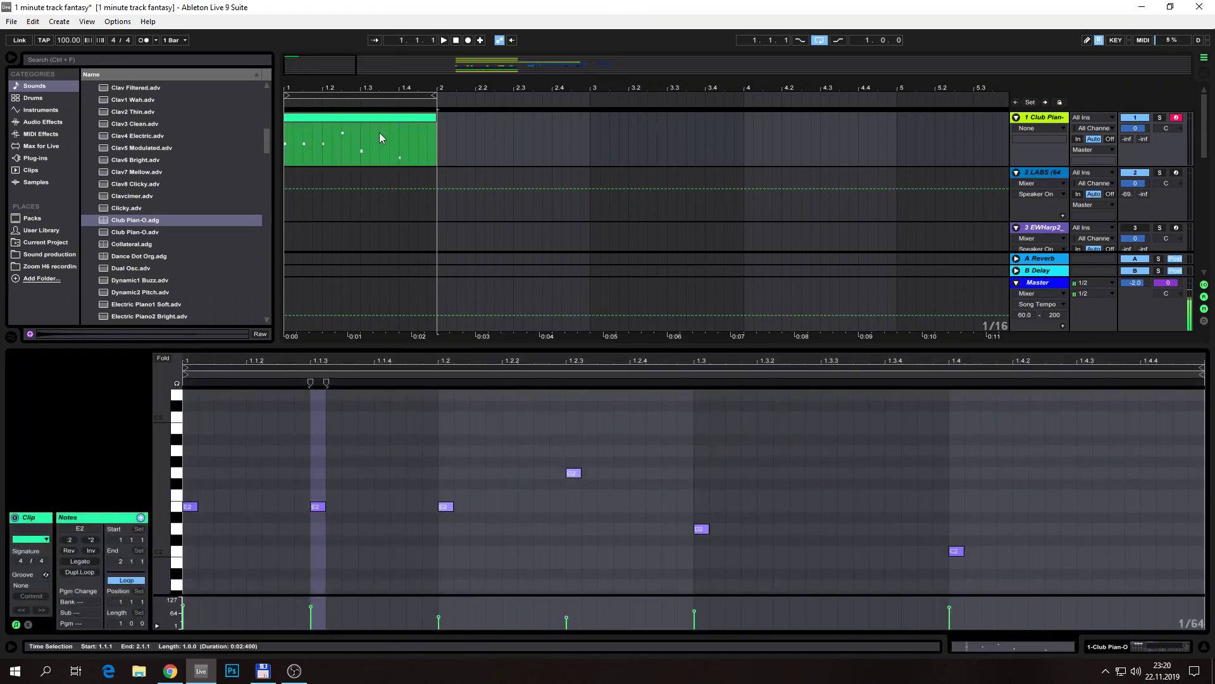
{"action": "key", "text": "ctrl+d"}
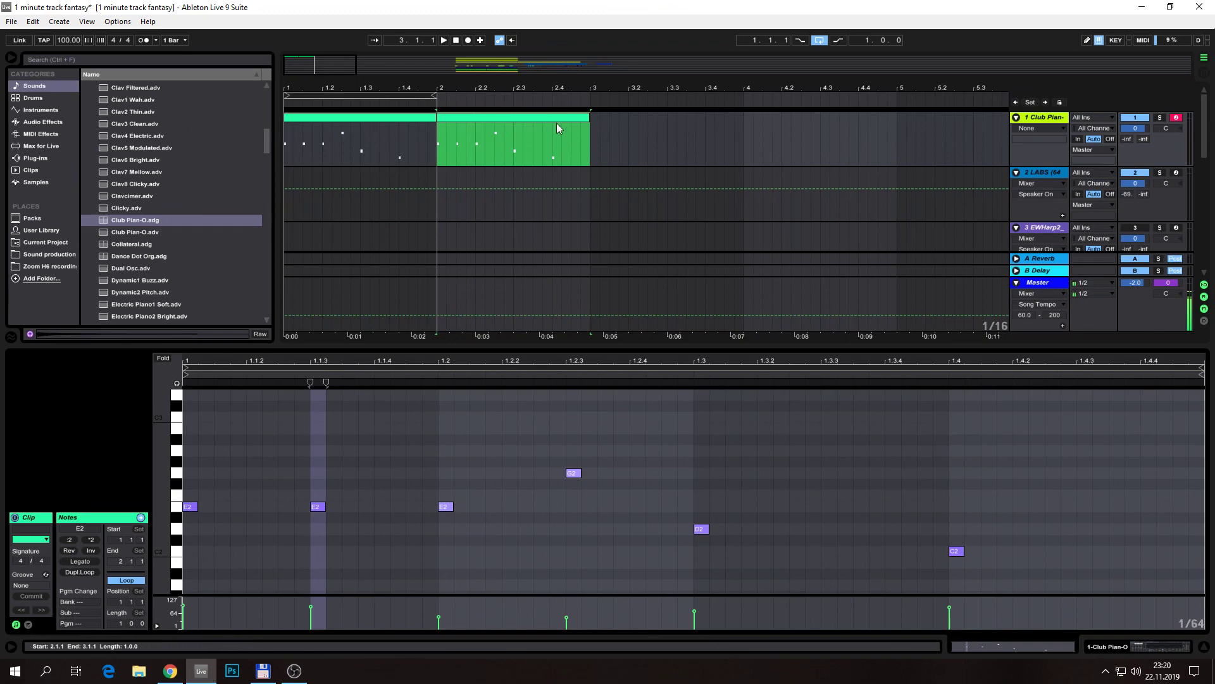
{"action": "left_click_drag", "start_coordinate": [522, 119], "coordinate": [656, 133]}
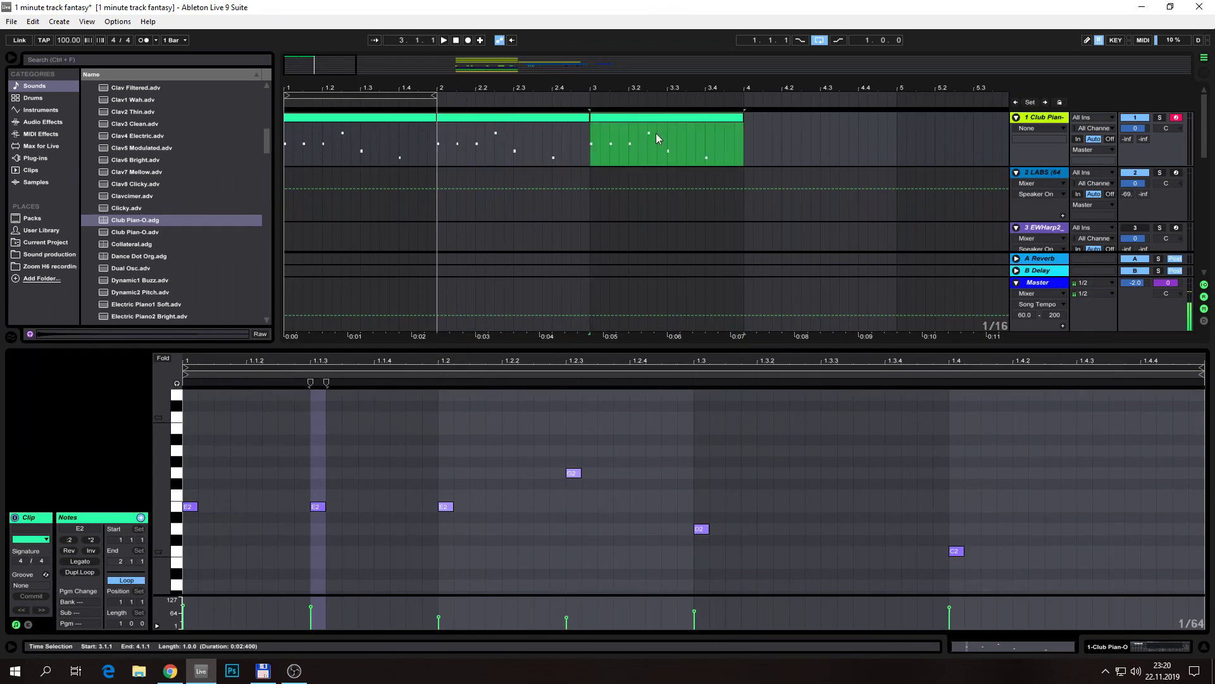
{"action": "key", "text": "Delete"}
Extend the looped clip in bar 2 through the end of bar 4
{"action": "left_click", "coordinate": [567, 118]}
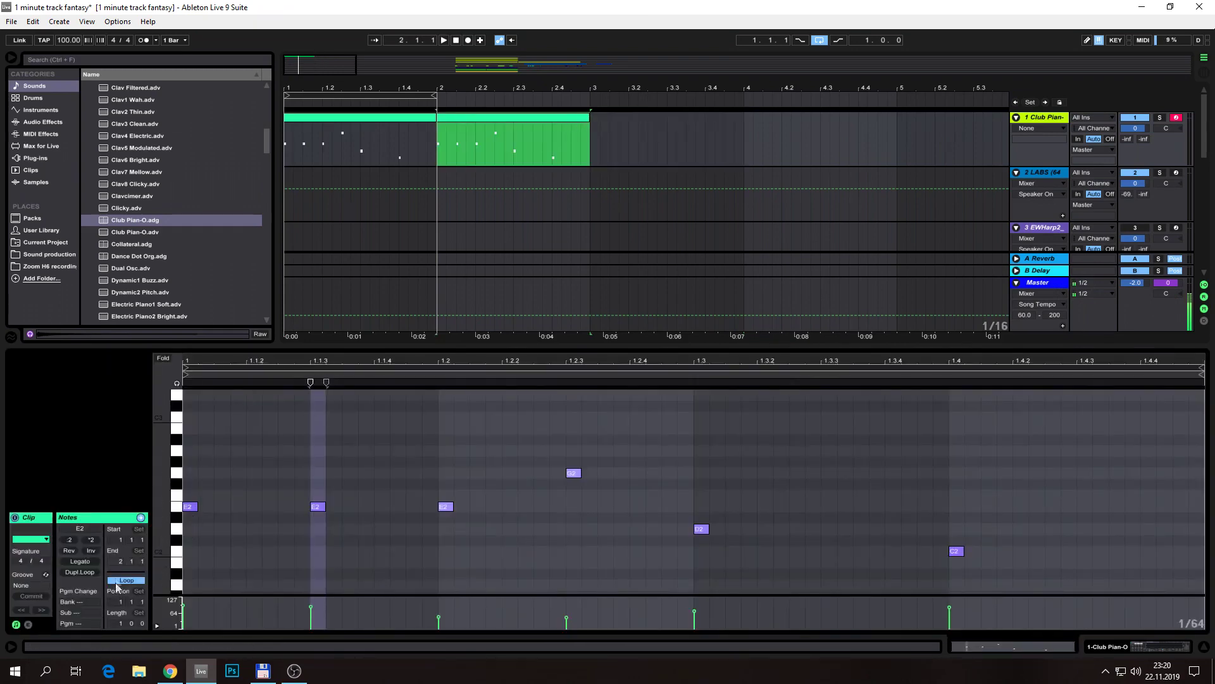
{"action": "key", "text": "ctrl+s"}
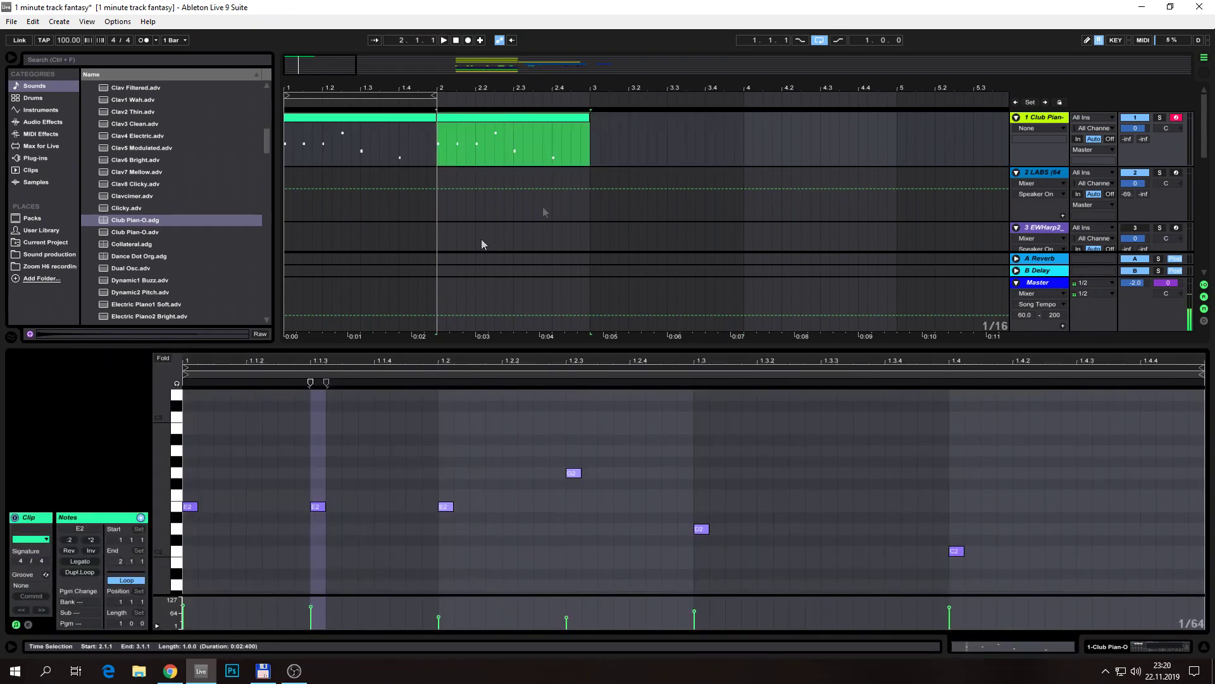
{"action": "left_click_drag", "start_coordinate": [589, 116], "coordinate": [897, 115]}
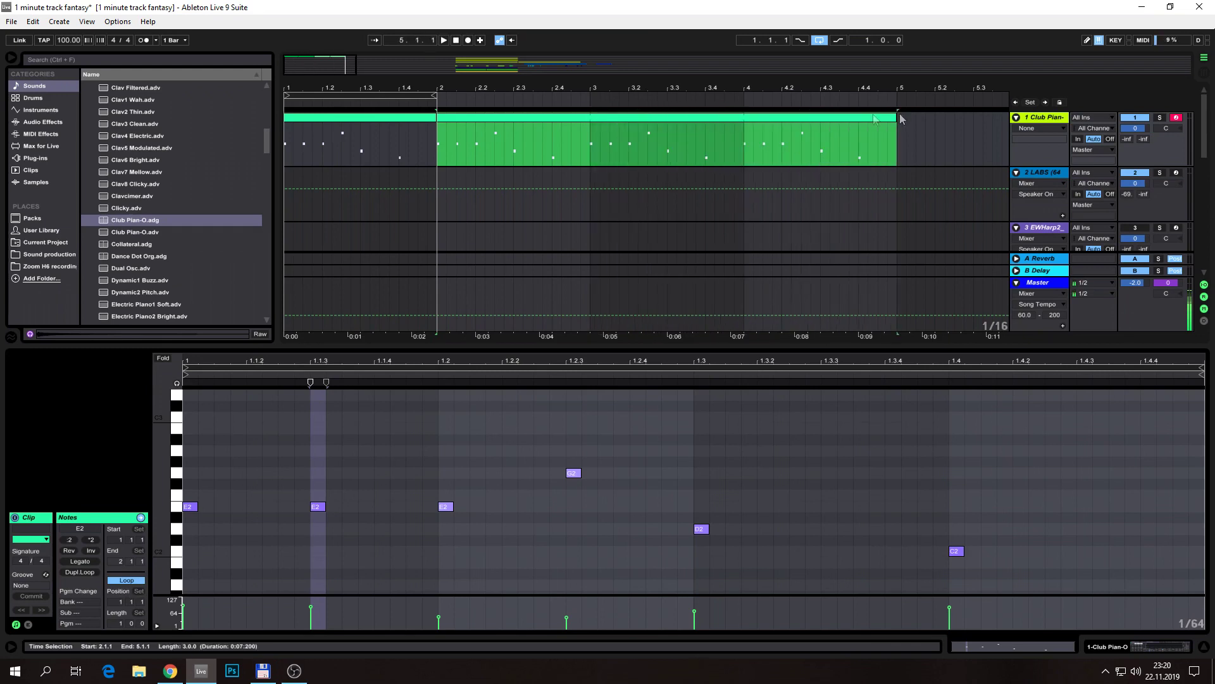
{"action": "left_click_drag", "start_coordinate": [568, 87], "coordinate": [568, 44]}
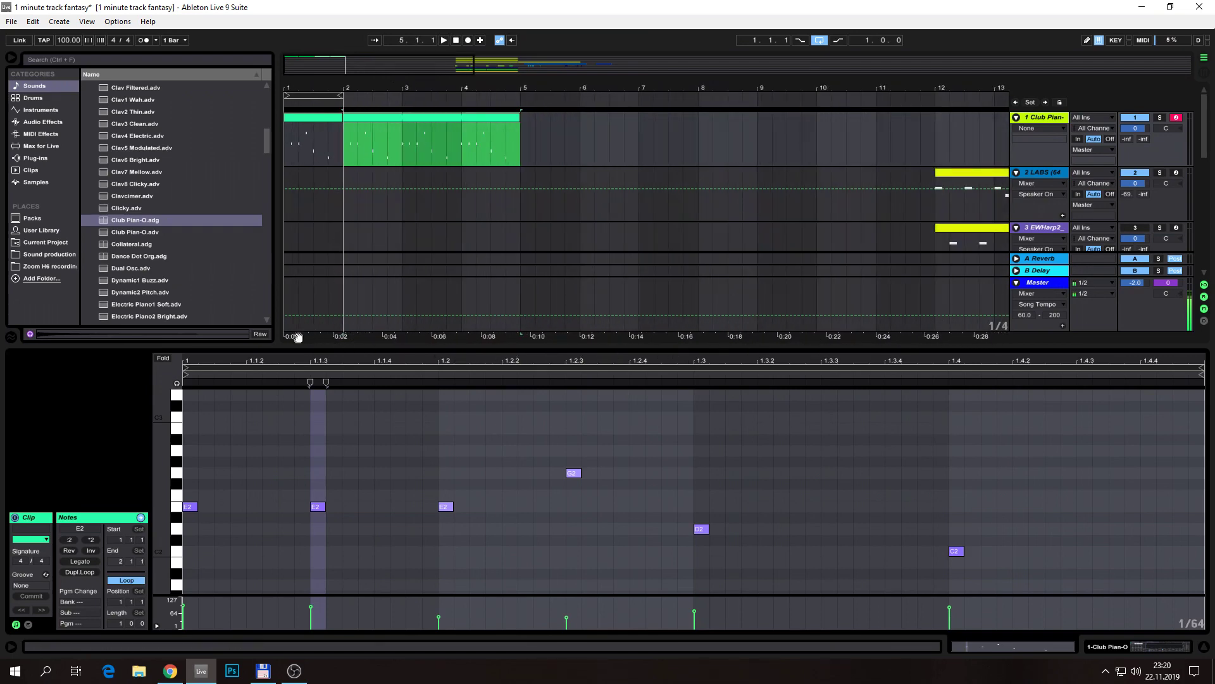
{"action": "key", "text": "ctrl+s"}
Extend the arrangement loop to cover bars 1 to 4
{"action": "left_click_drag", "start_coordinate": [340, 95], "coordinate": [520, 96]}
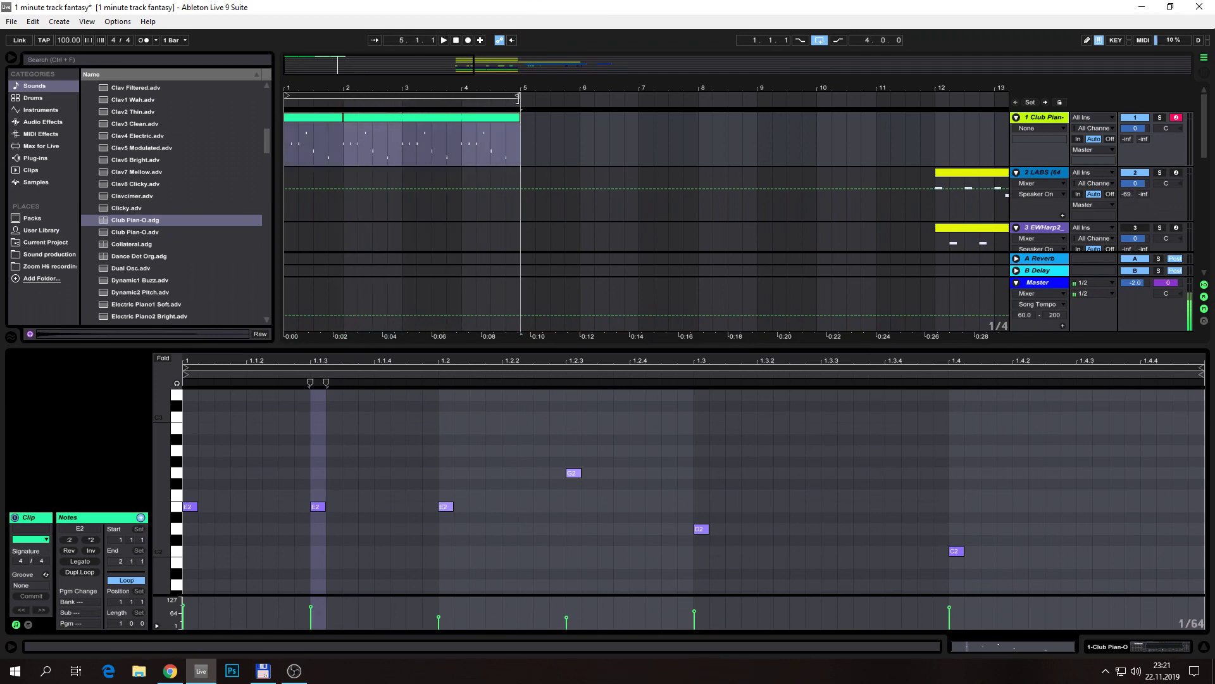
{"action": "left_click", "coordinate": [418, 119]}
{"action": "left_click_drag", "start_coordinate": [421, 86], "coordinate": [421, 121]}
{"action": "mouse_move", "coordinate": [515, 85]}
{"action": "left_mouse_down"}
{"action": "mouse_move", "coordinate": [581, 100]}
{"action": "mouse_move", "coordinate": [543, 84]}
{"action": "mouse_move", "coordinate": [500, 89]}
{"action": "left_mouse_up"}
{"action": "left_click", "coordinate": [512, 151]}
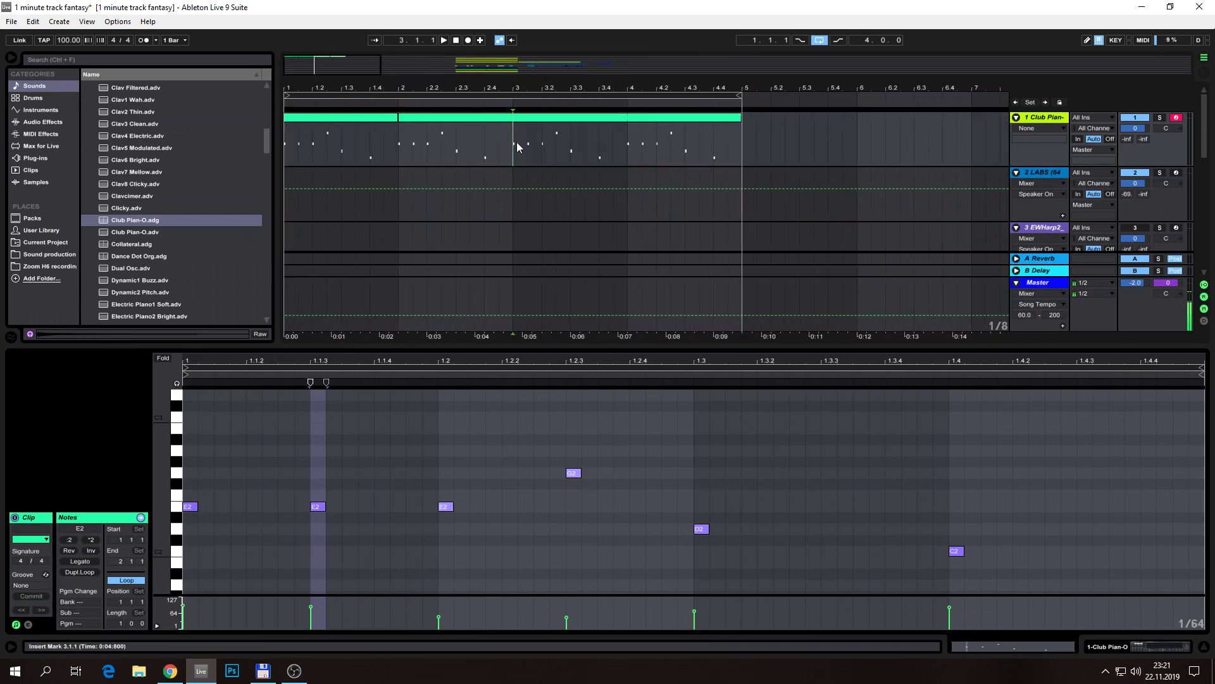
Replace the long clip starting at bar 2 with three separate duplicates of the bar 1 clip in bars 2 to 4
{"action": "left_click", "coordinate": [566, 120]}
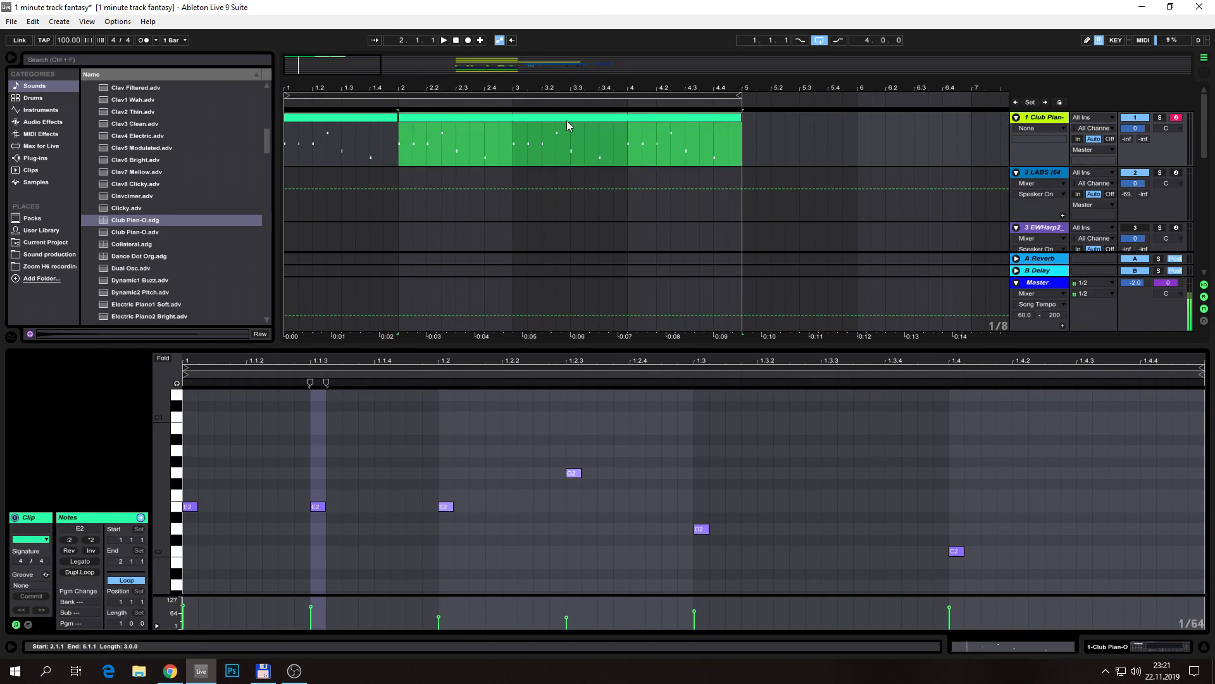
{"action": "key", "text": "Delete"}
{"action": "left_click", "coordinate": [352, 116]}
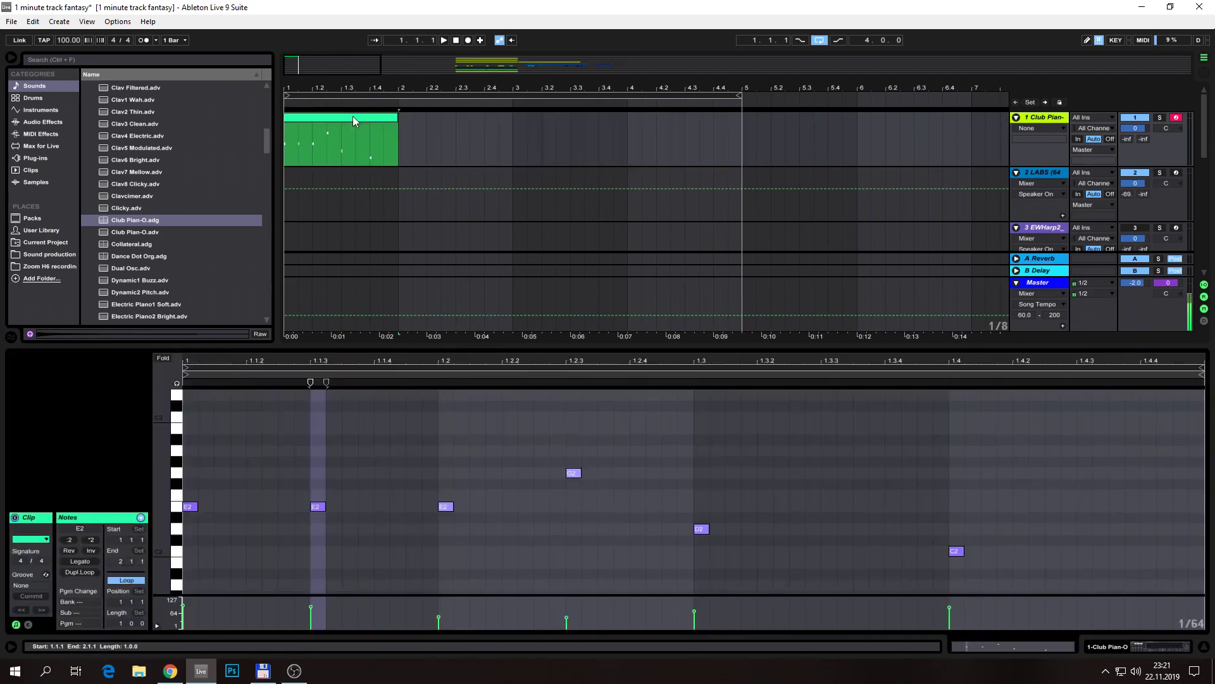
{"action": "key", "text": "ctrl+d"}
{"action": "key", "text": "ctrl+d"}
{"action": "key", "text": "ctrl+d"}
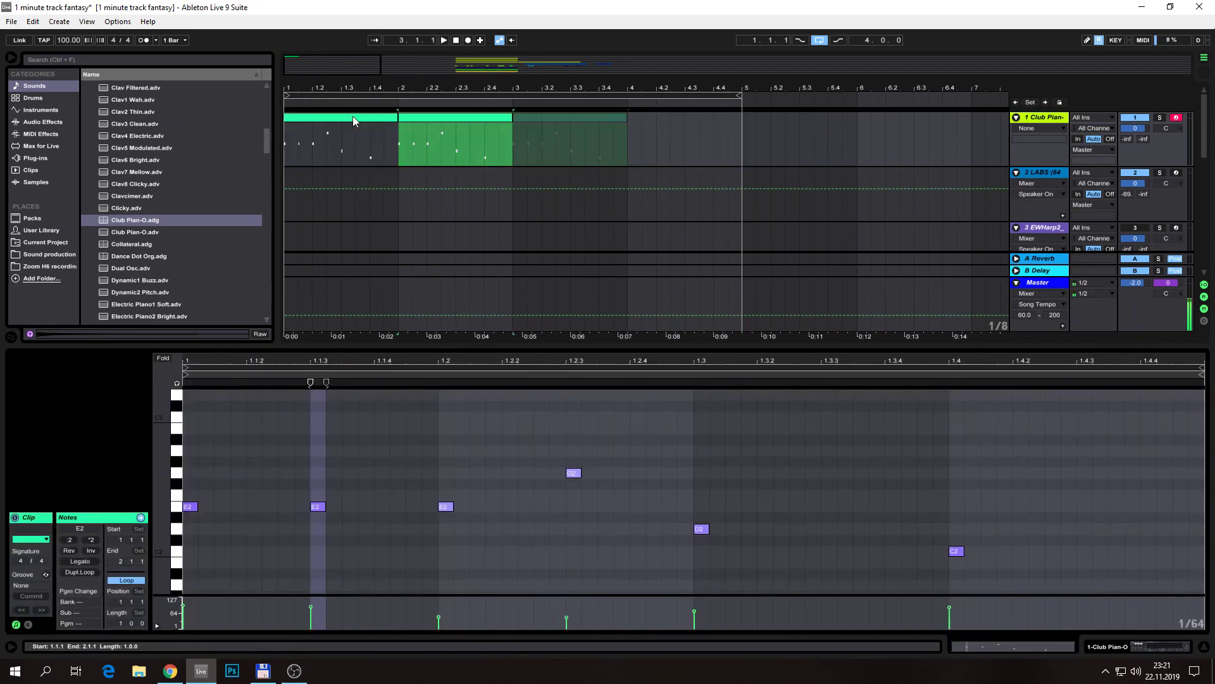
In the bar 2 clip, move the E2 note at 1.2 down to D2 and the D2 note at 1.3 up to E2, playing from bar 2
{"action": "left_click", "coordinate": [357, 119]}
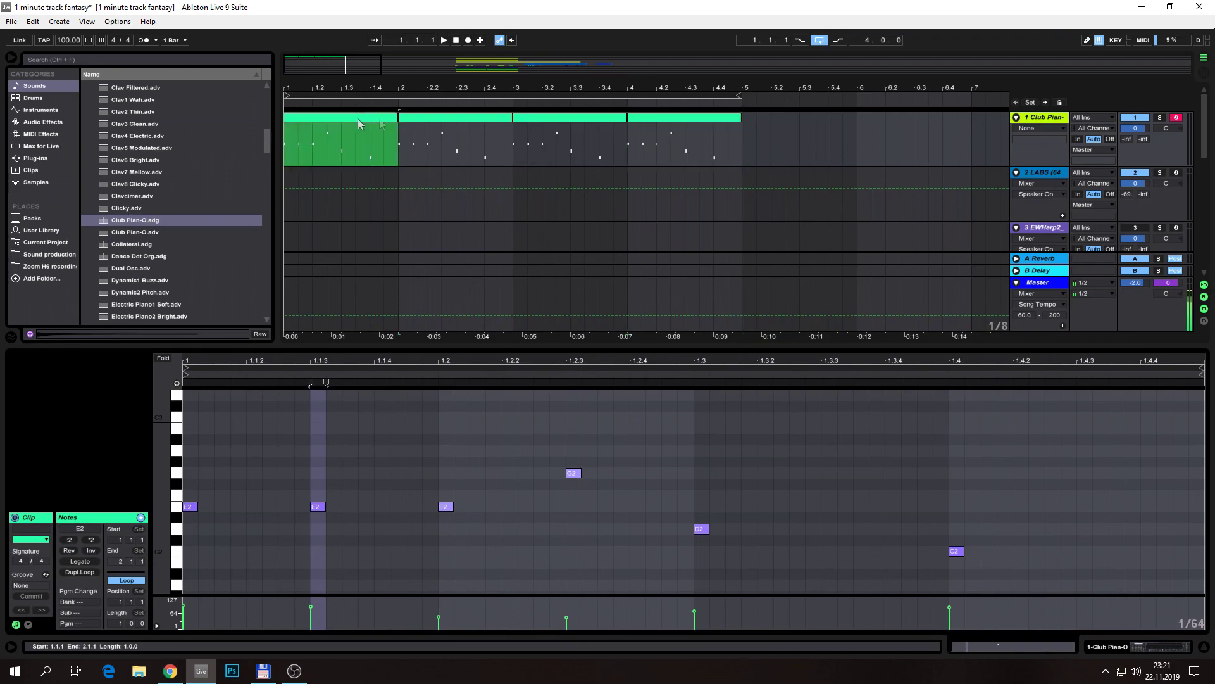
{"action": "left_click", "coordinate": [434, 117]}
{"action": "double_click", "coordinate": [458, 120]}
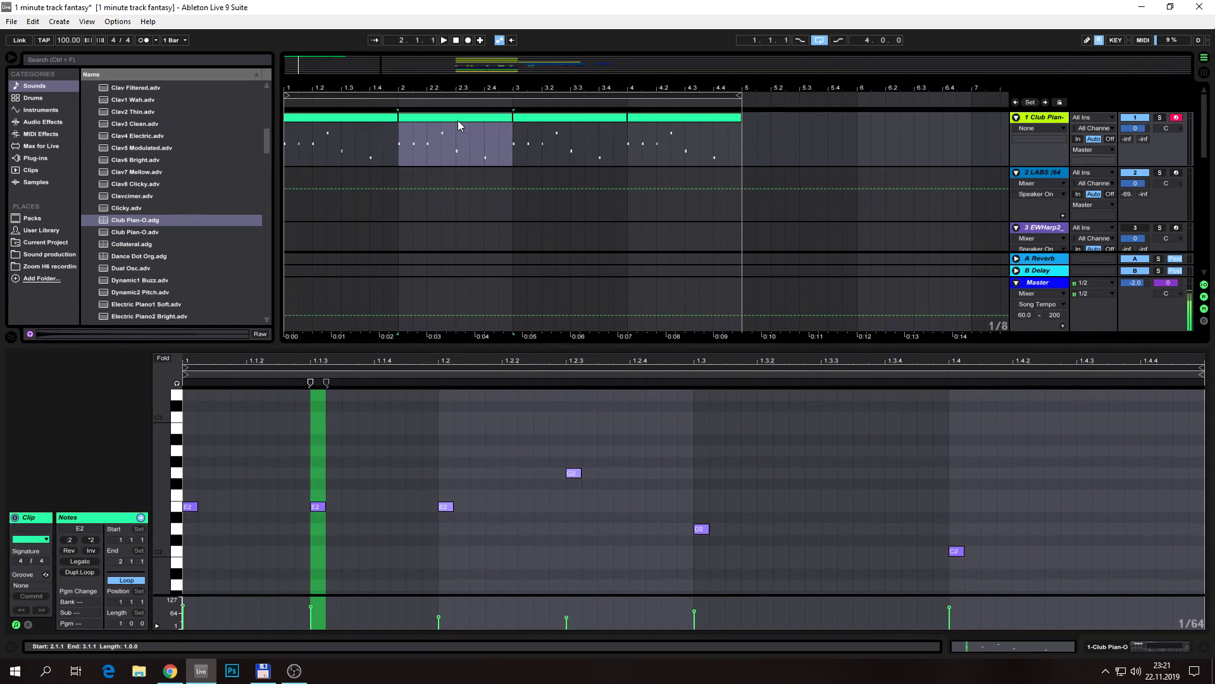
{"action": "left_click", "coordinate": [507, 473]}
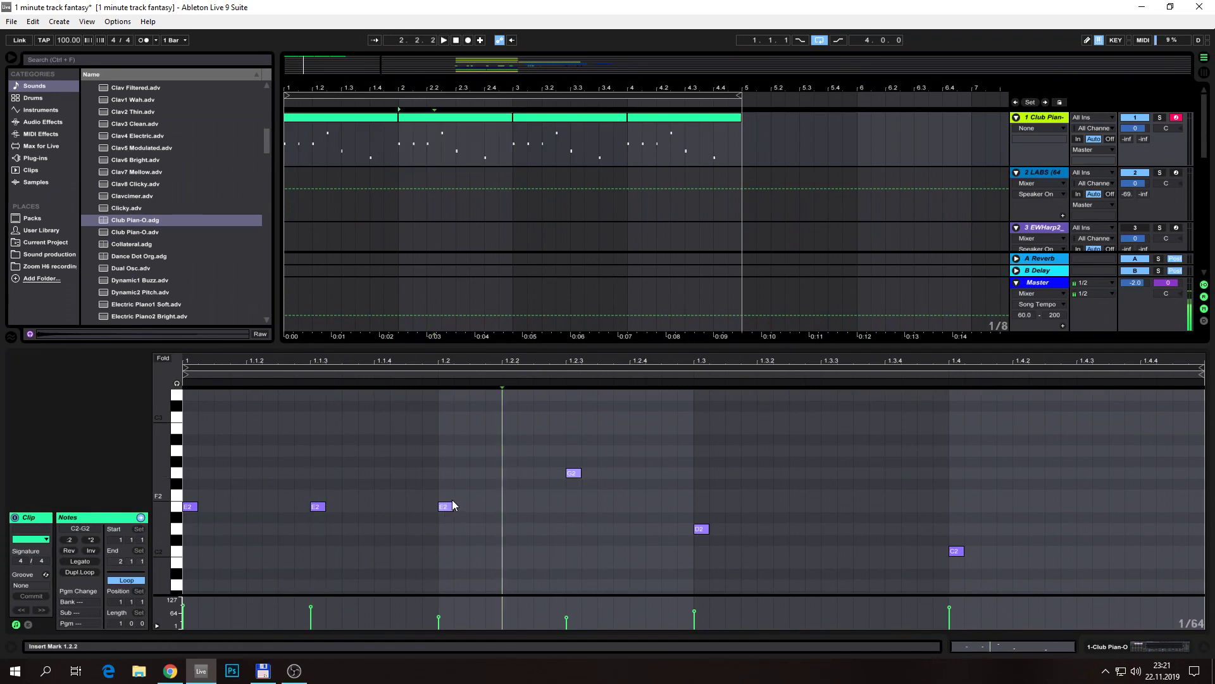
{"action": "left_click_drag", "start_coordinate": [444, 508], "coordinate": [447, 532]}
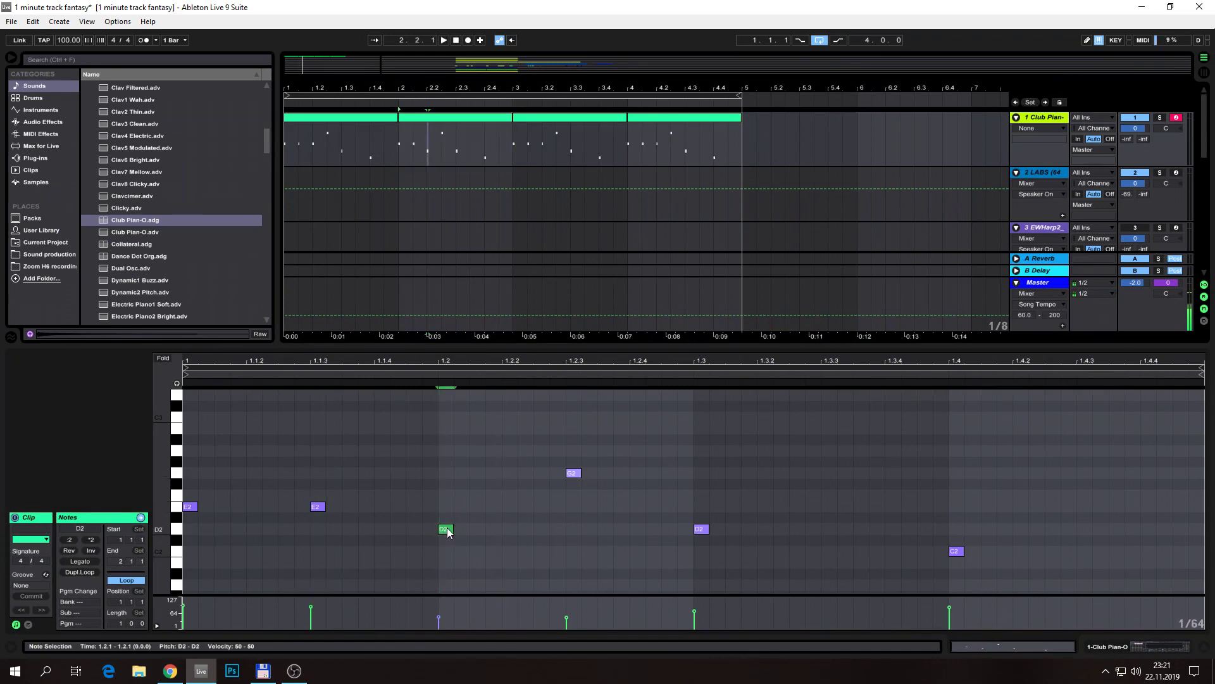
{"action": "left_click", "coordinate": [401, 159]}
{"action": "key", "text": "space"}
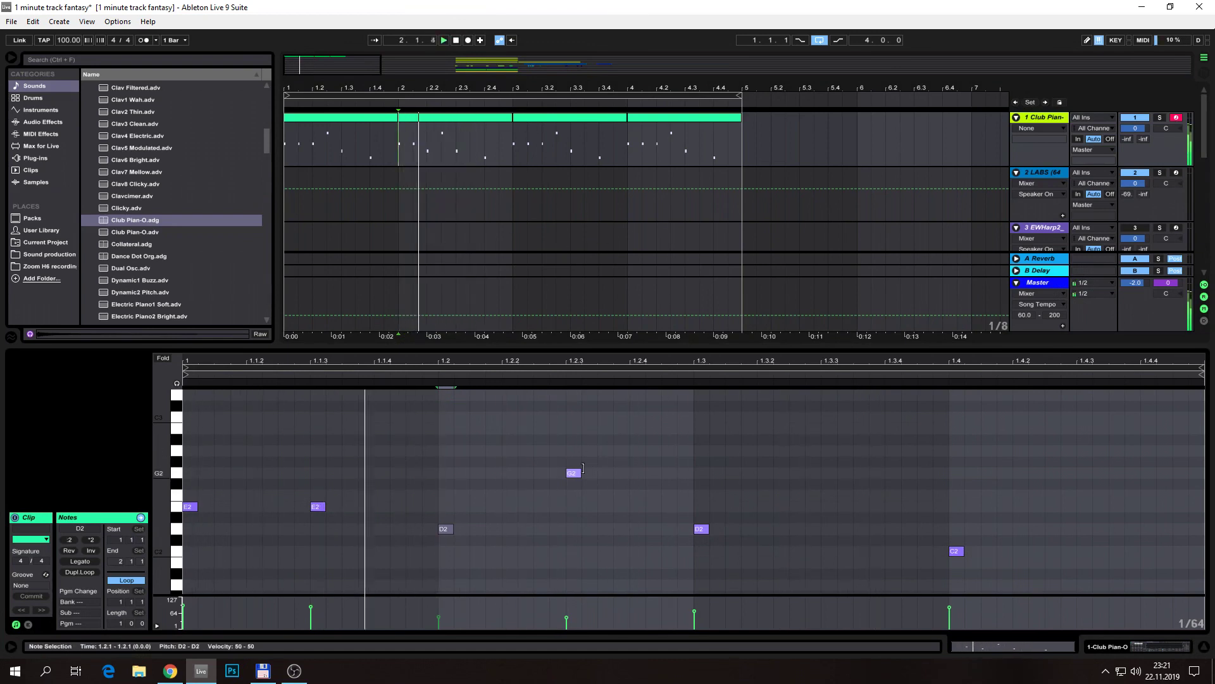
{"action": "left_click_drag", "start_coordinate": [699, 534], "coordinate": [698, 507]}
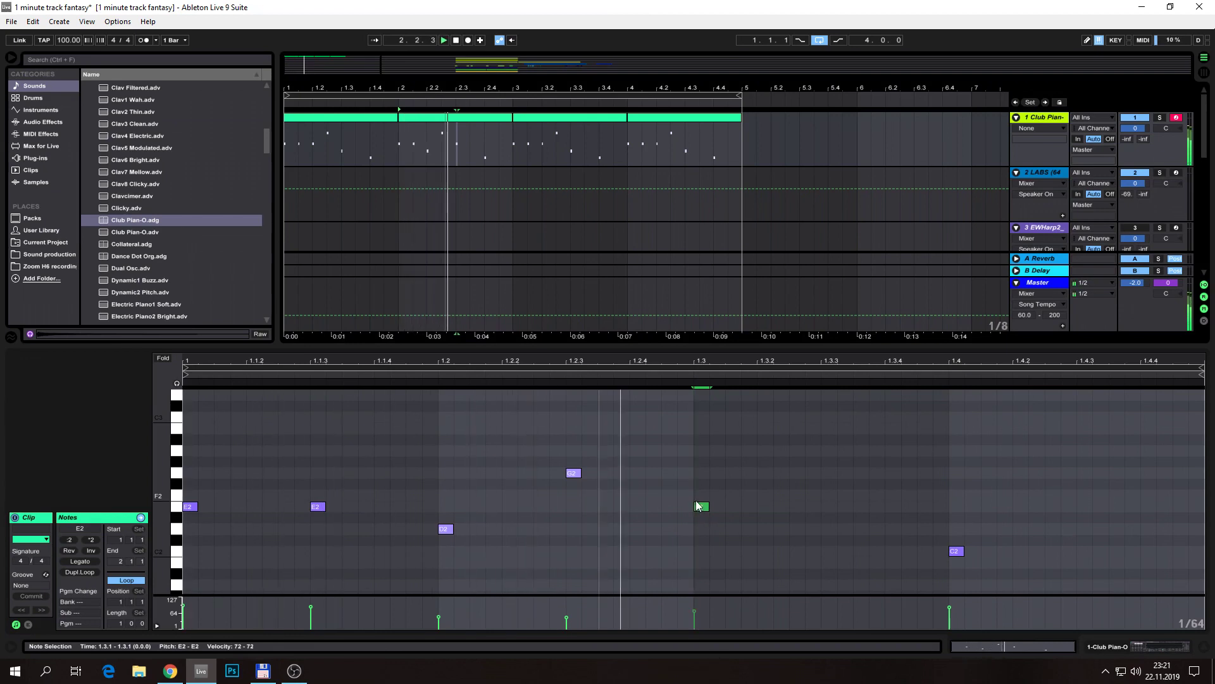
In the bar 3 clip, raise the note at 1.2 to G2 and the note at 1.2.3 to A2, and play the clip
{"action": "left_click", "coordinate": [561, 116]}
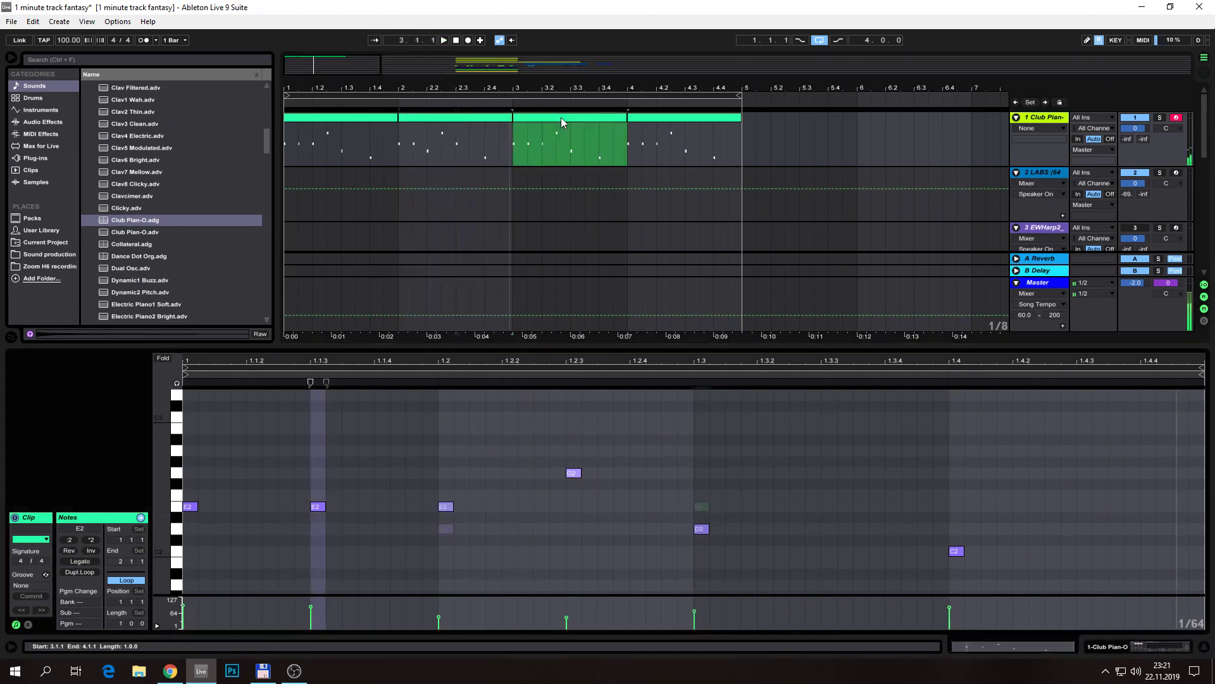
{"action": "left_click_drag", "start_coordinate": [447, 509], "coordinate": [447, 475]}
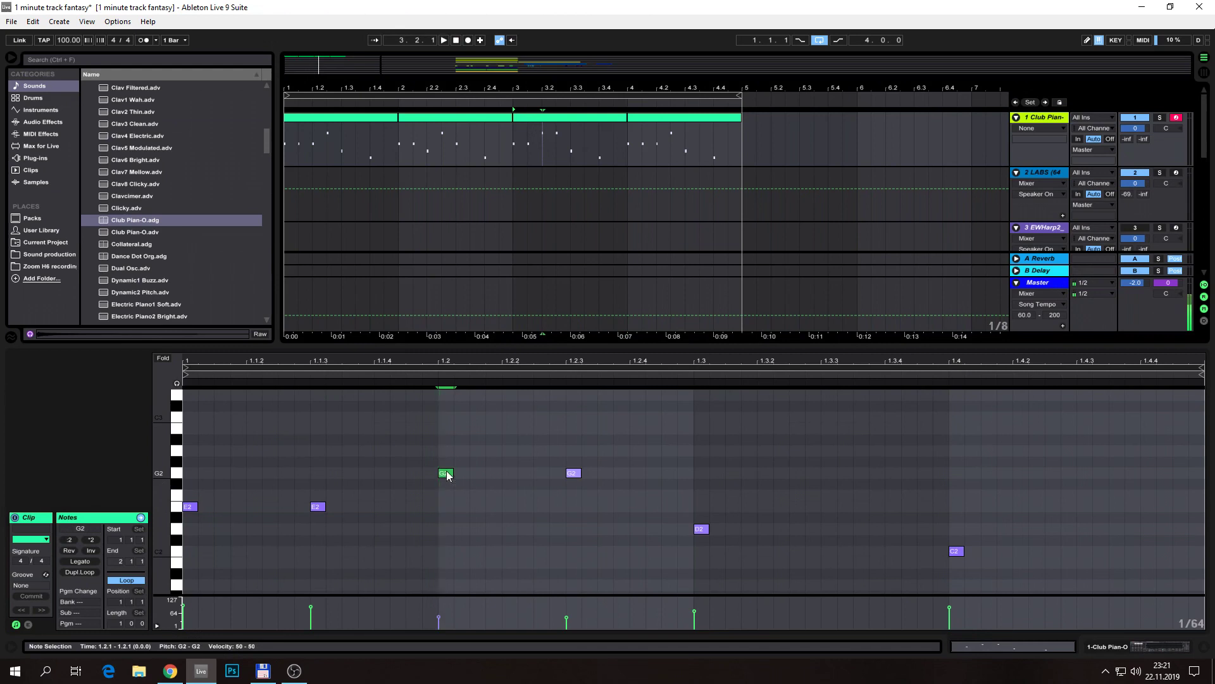
{"action": "left_click", "coordinate": [577, 474]}
{"action": "left_click_drag", "start_coordinate": [577, 475], "coordinate": [578, 451]}
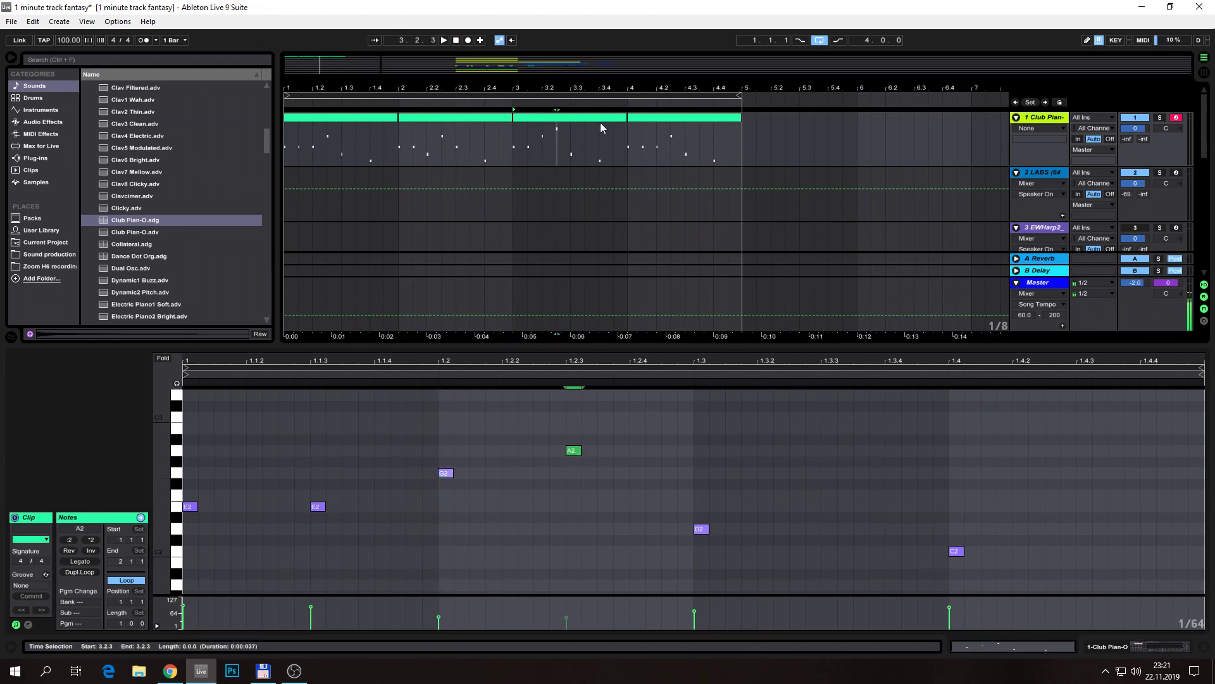
{"action": "left_click", "coordinate": [595, 130]}
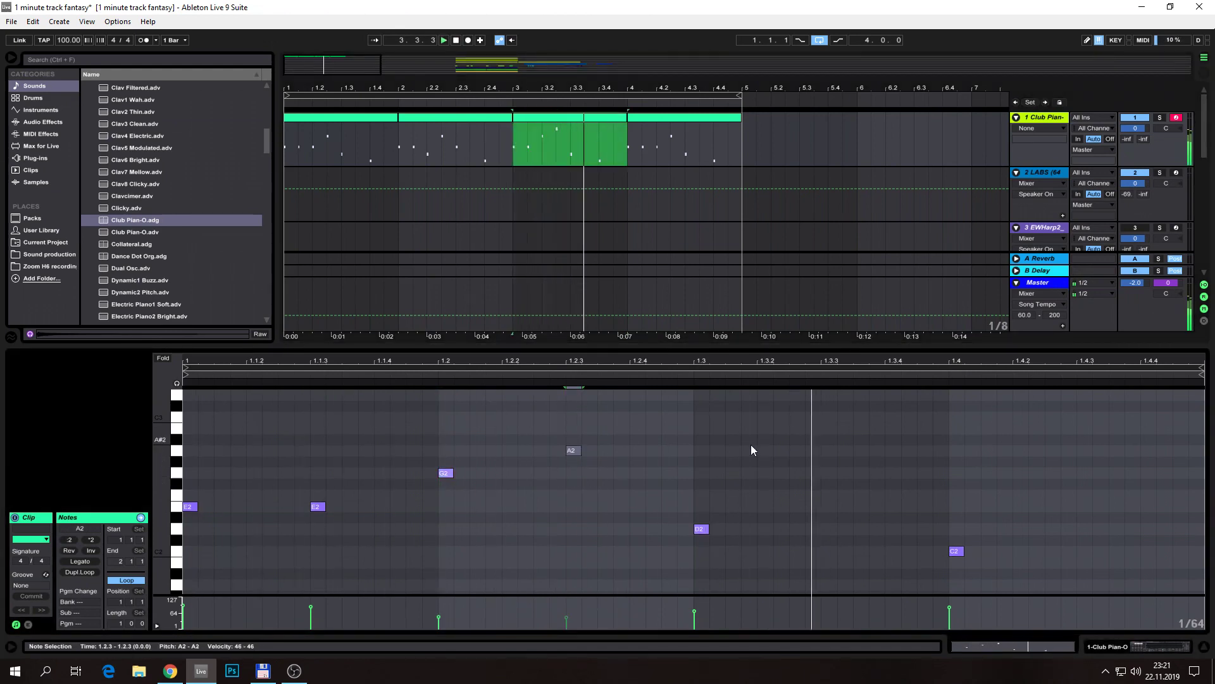
Raise the velocity of the A2 note in the bar 3 clip to 85 and play the clip
{"action": "left_click_drag", "start_coordinate": [565, 620], "coordinate": [566, 607]}
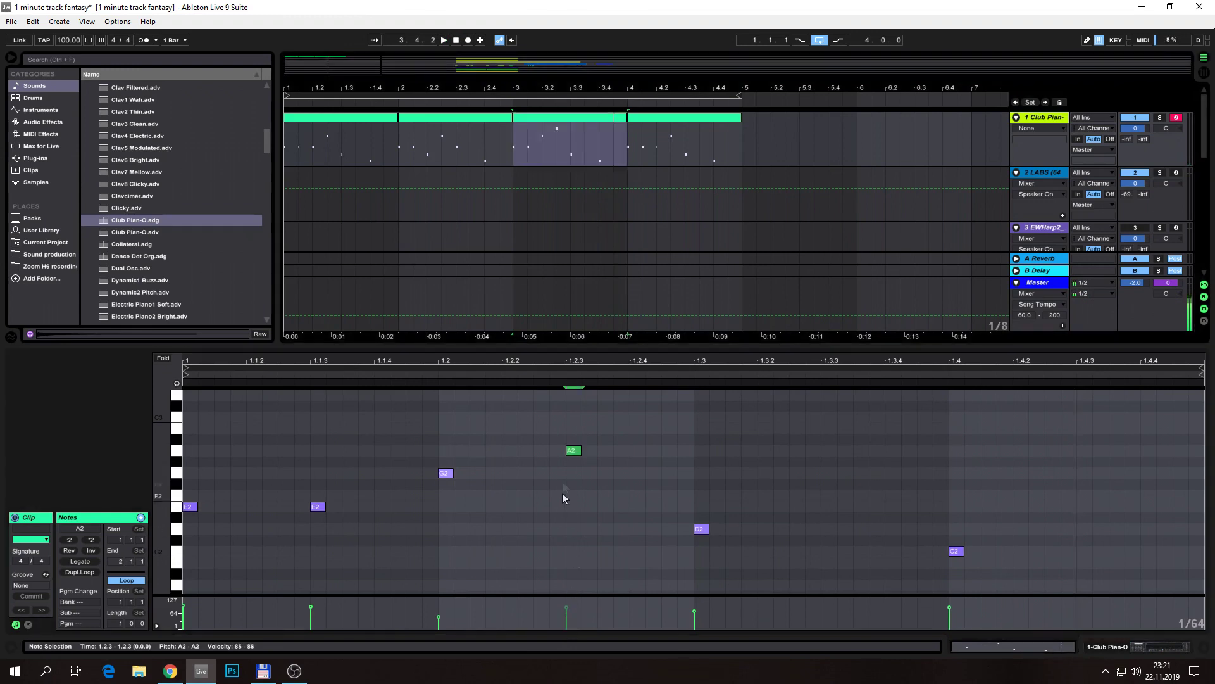
{"action": "key", "text": "space"}
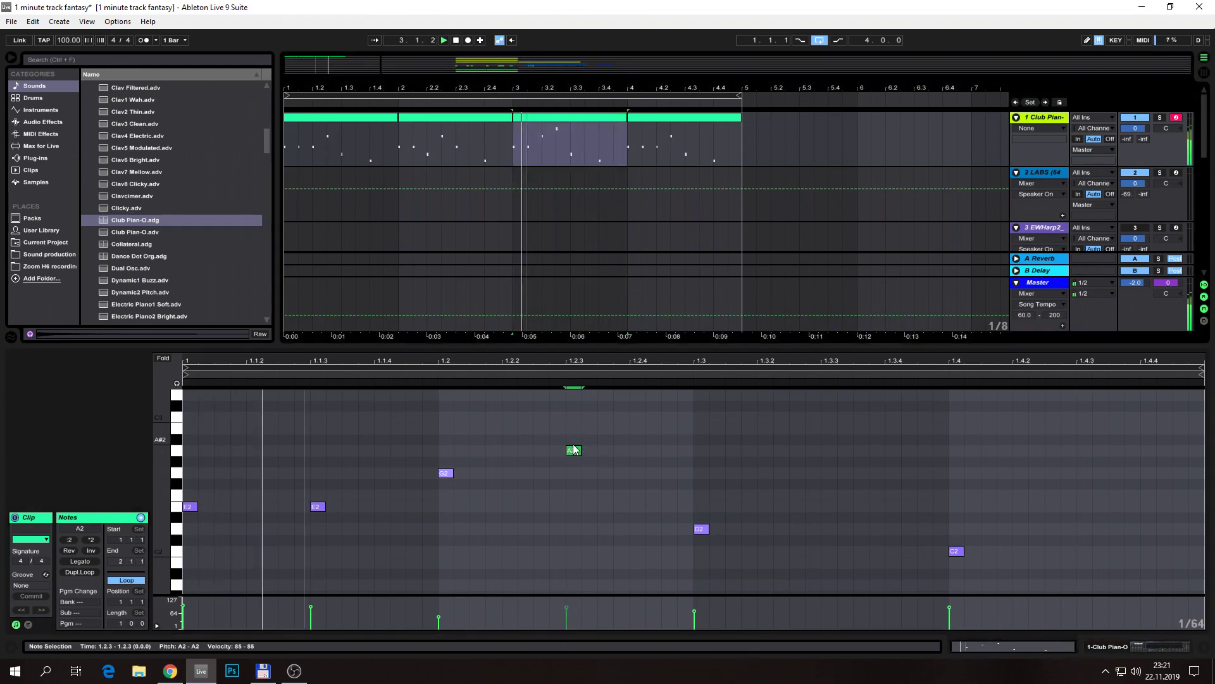
{"action": "key", "text": "space"}
Play the four-bar melody through and again from the bar 4 clip, leaving the arrangement loop on over bars 1 to 4
{"action": "left_click", "coordinate": [682, 116]}
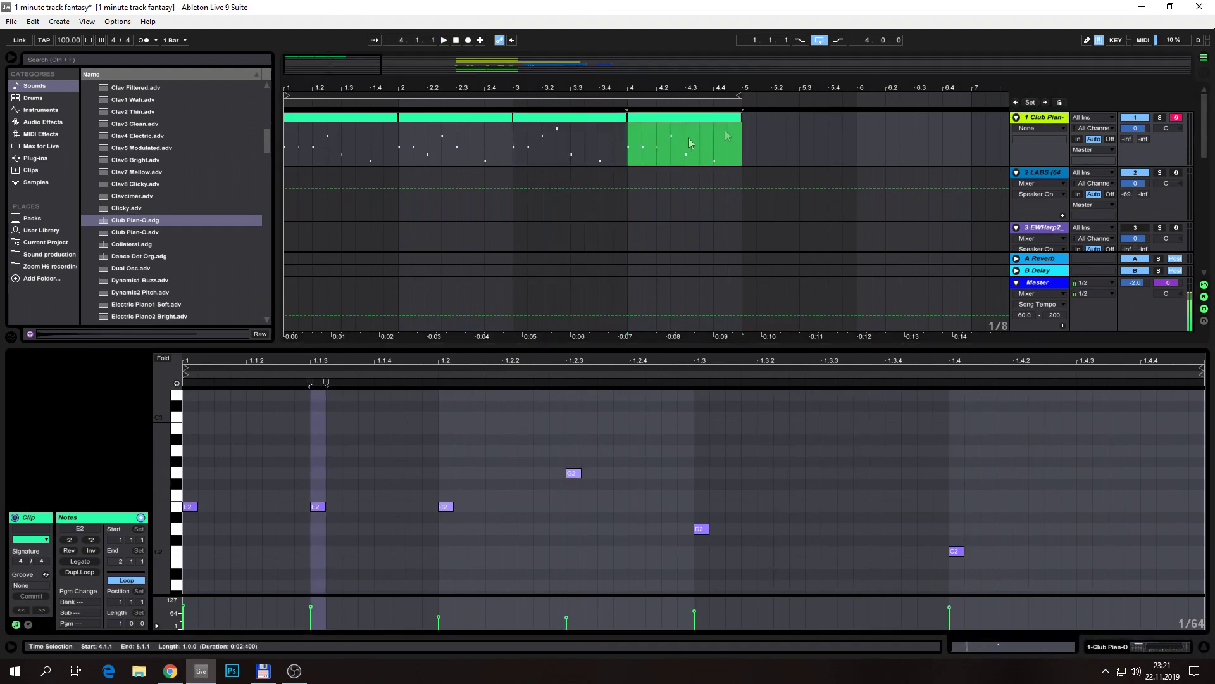
{"action": "left_click", "coordinate": [515, 96]}
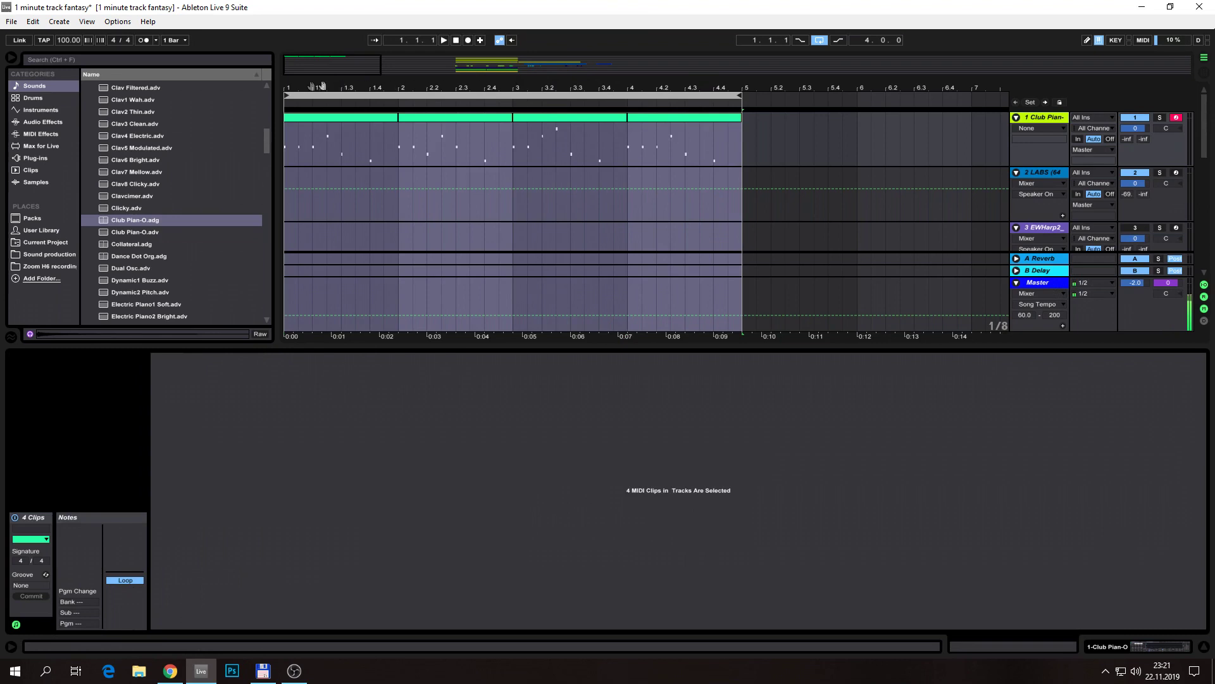
{"action": "key", "text": "space"}
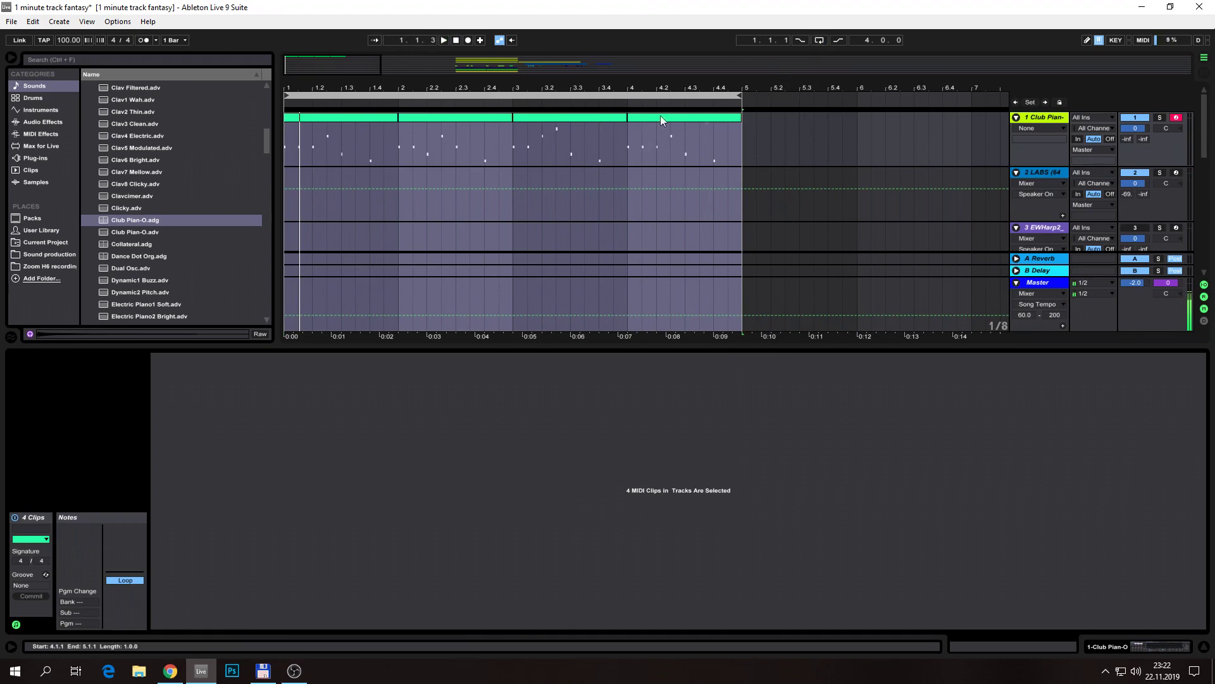
{"action": "left_click", "coordinate": [689, 153]}
{"action": "key", "text": "space"}
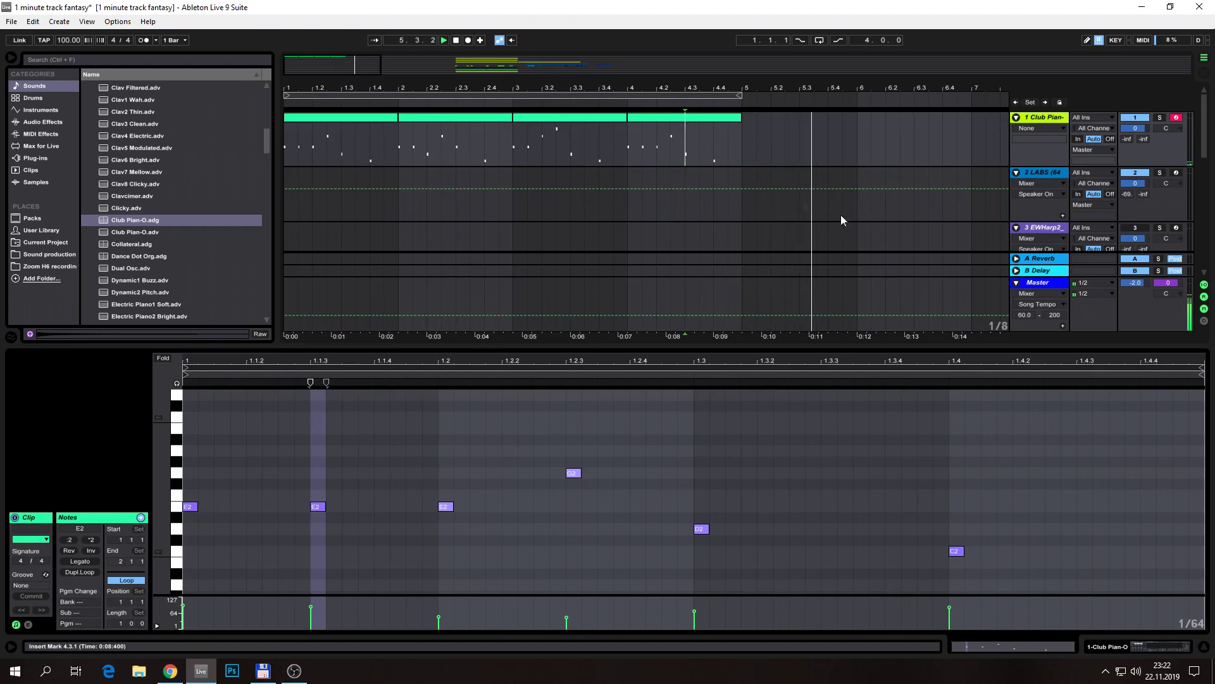
{"action": "left_click", "coordinate": [620, 97]}
{"action": "key", "text": "space"}
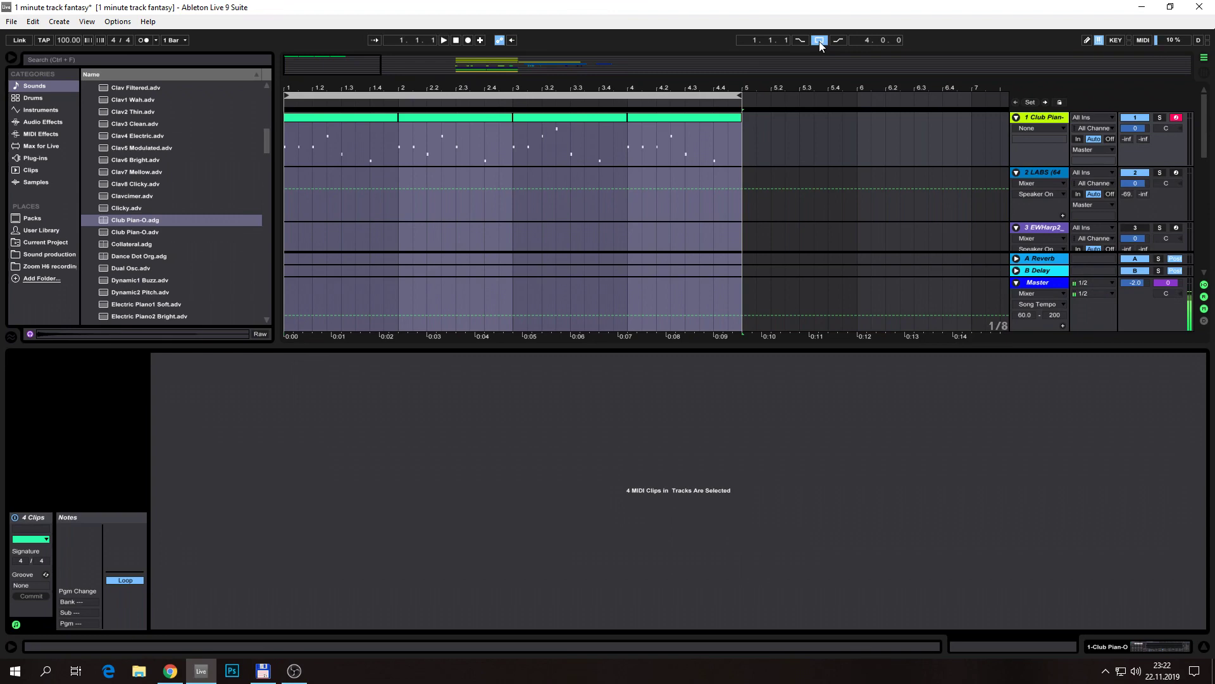
{"action": "left_click", "coordinate": [669, 96]}
{"action": "left_click", "coordinate": [1051, 117]}
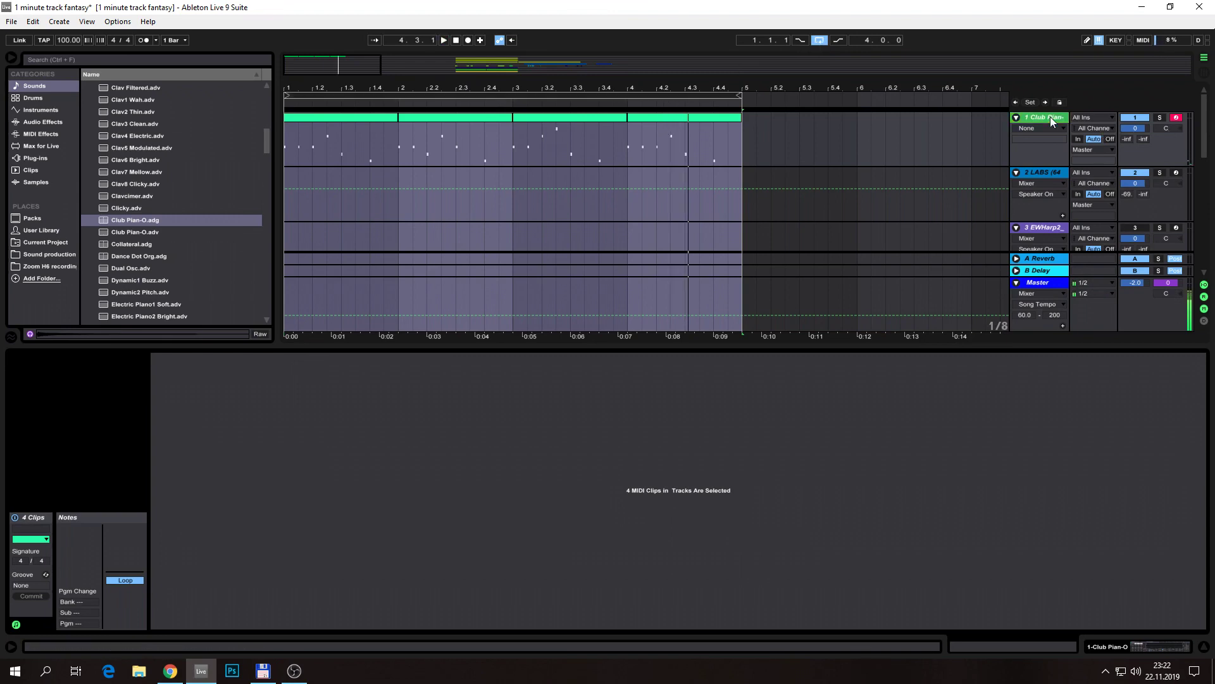
{"action": "left_click", "coordinate": [464, 206]}
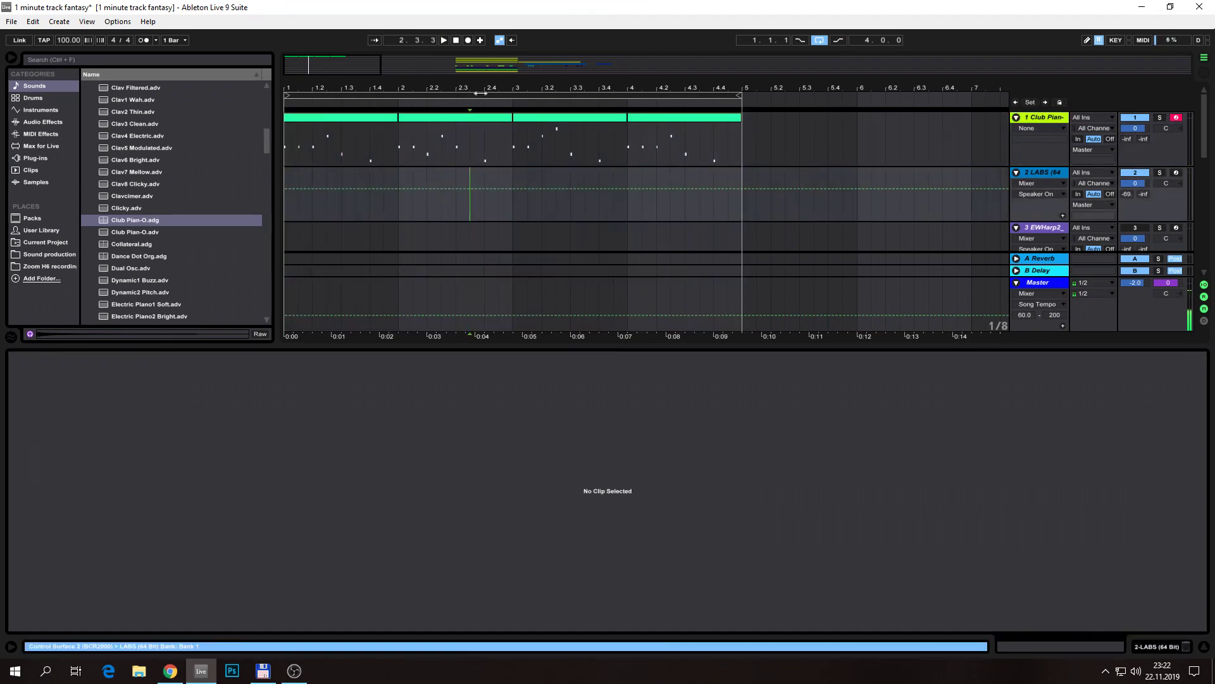
{"action": "left_click", "coordinate": [509, 96]}
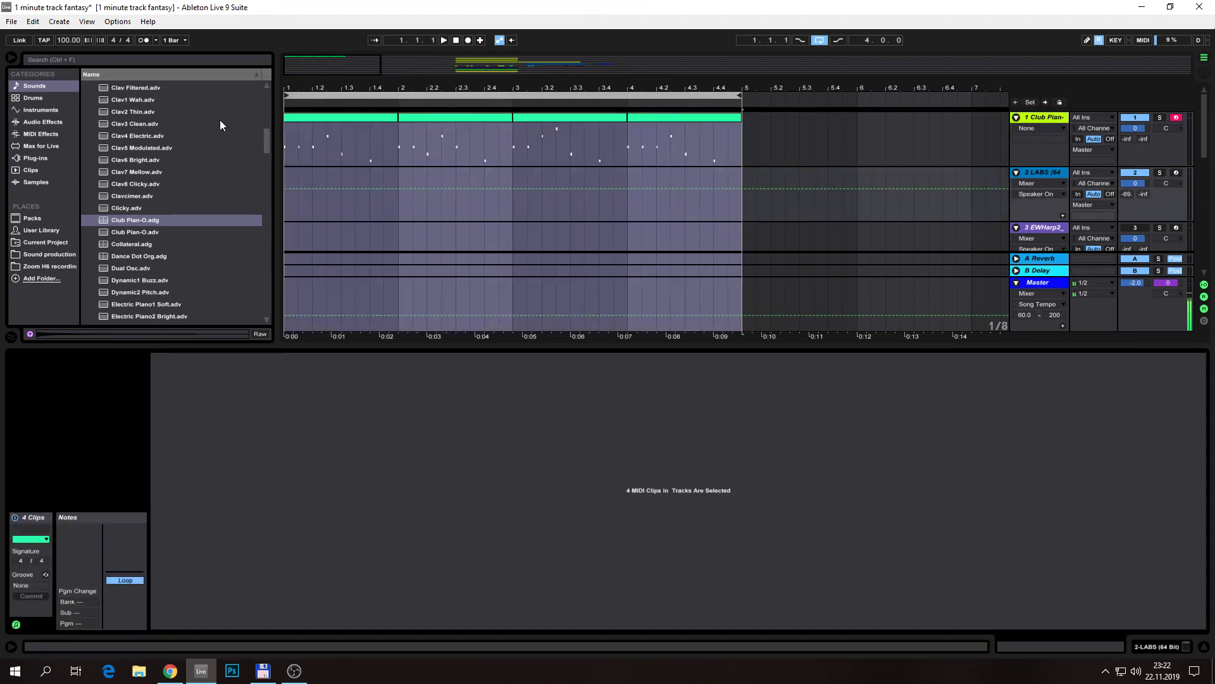
Collapse the Piano & Keys sounds, expand the Bass sounds and preview the Bass OP and Bass Redux presets
{"action": "left_click_drag", "start_coordinate": [267, 143], "coordinate": [268, 97]}
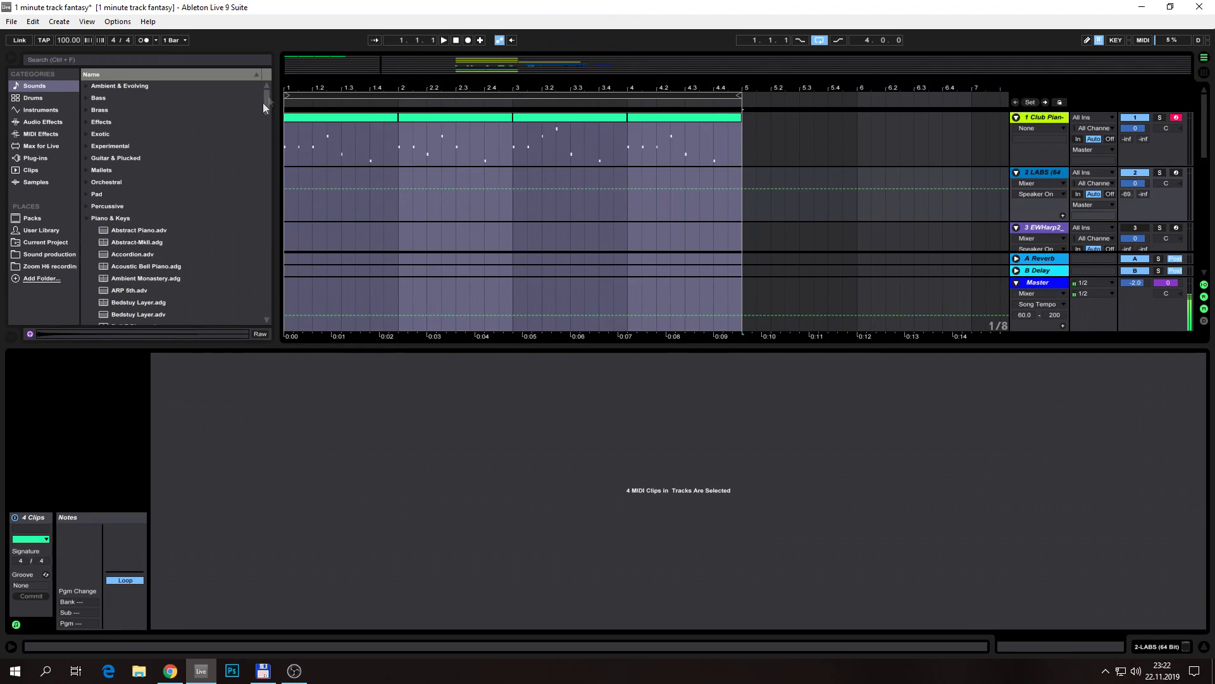
{"action": "left_click", "coordinate": [87, 219]}
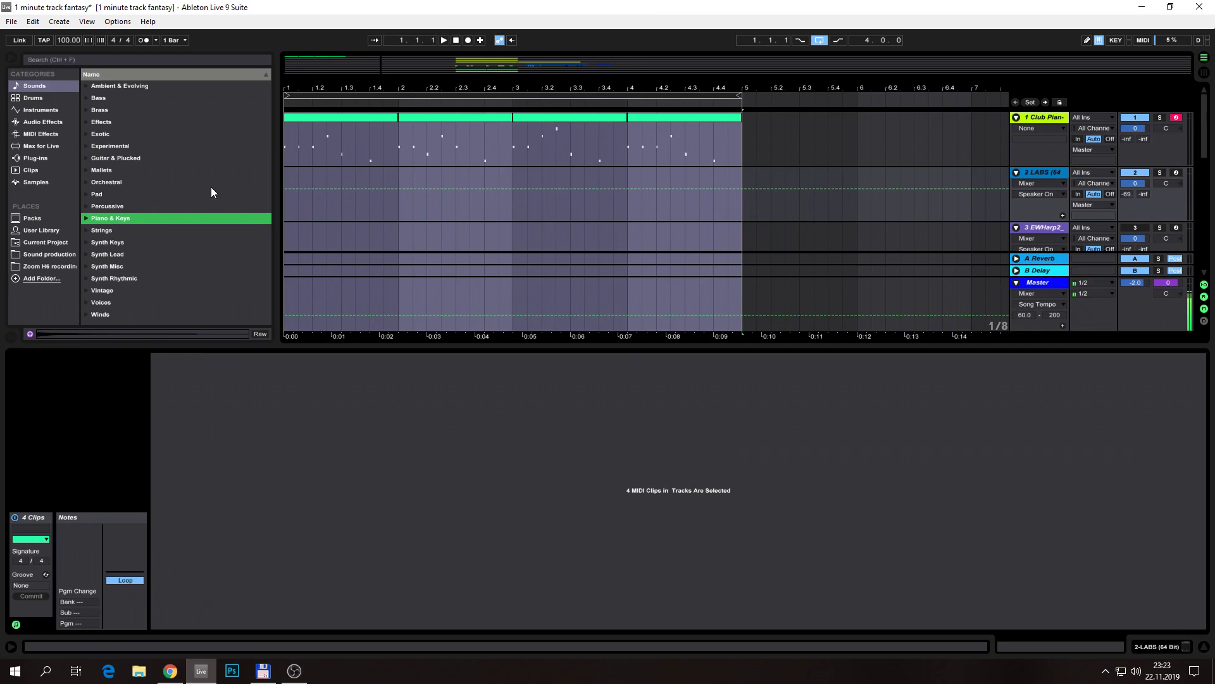
{"action": "left_click", "coordinate": [86, 97]}
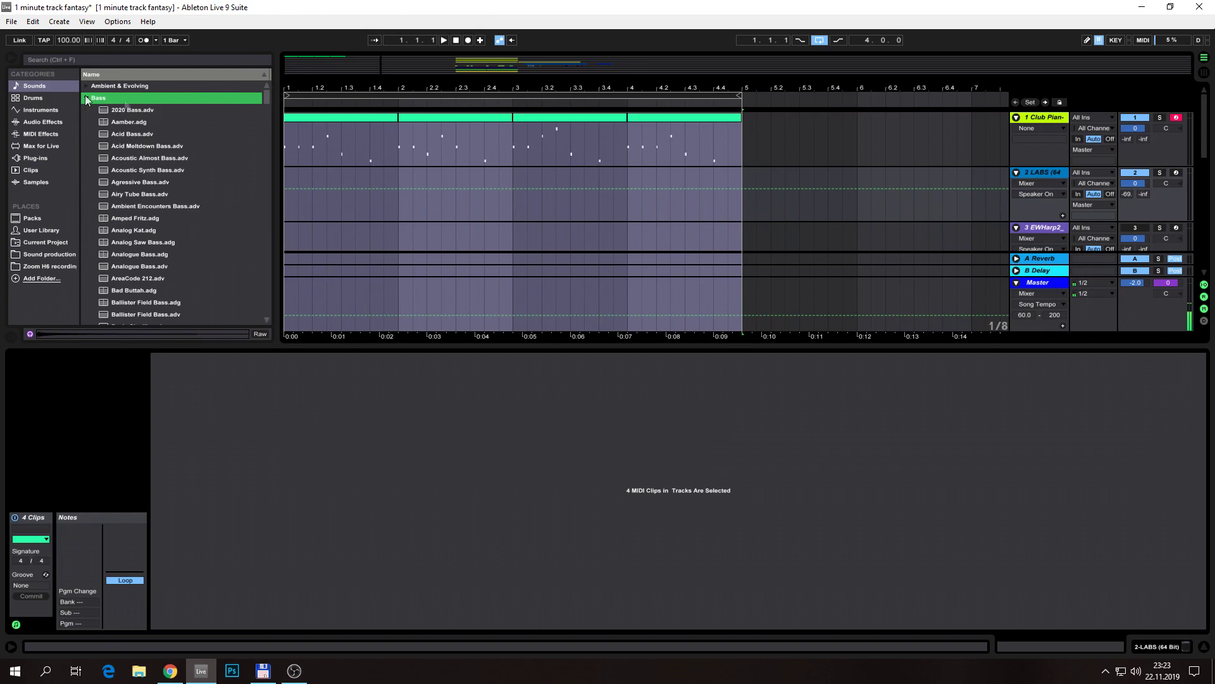
{"action": "mouse_move", "coordinate": [263, 96]}
{"action": "left_mouse_down"}
{"action": "mouse_move", "coordinate": [260, 132]}
{"action": "mouse_move", "coordinate": [263, 113]}
{"action": "left_mouse_up"}
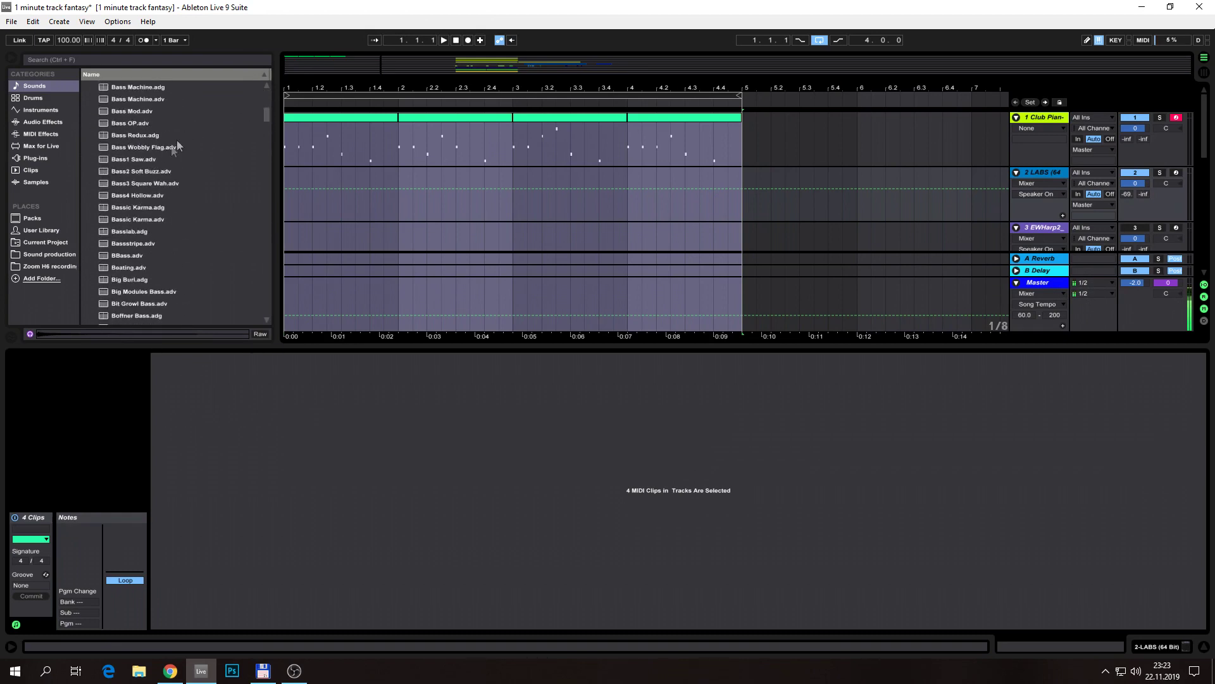
{"action": "left_click", "coordinate": [143, 123]}
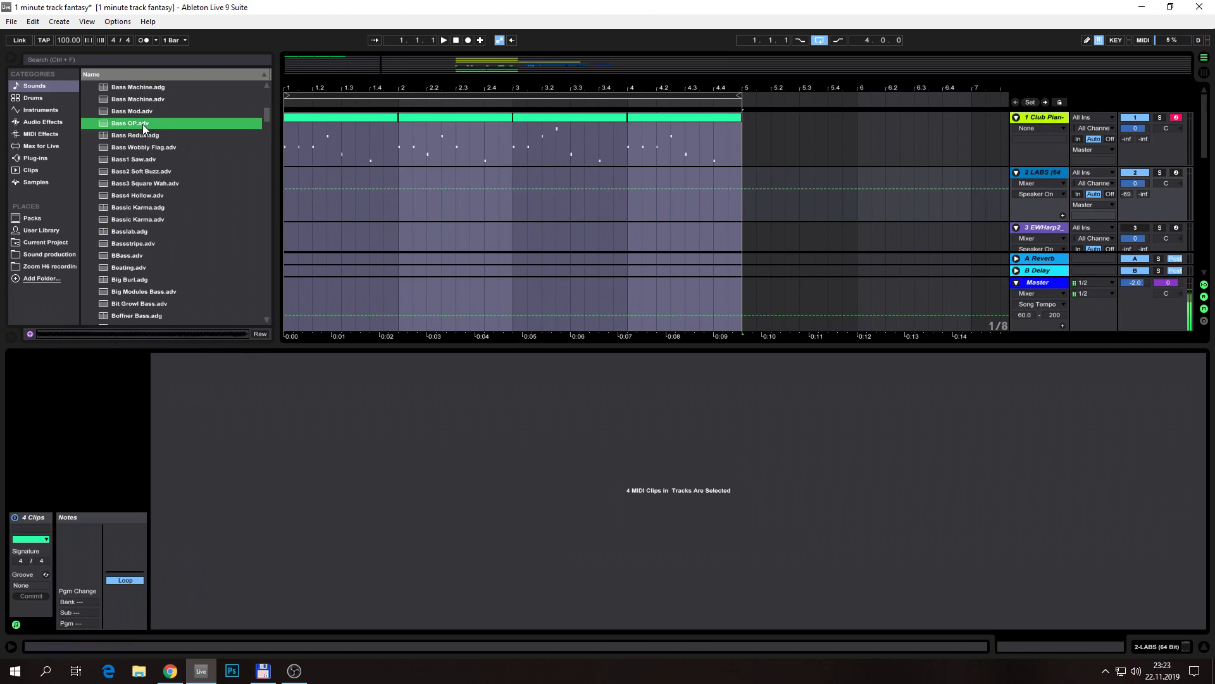
{"action": "left_click", "coordinate": [145, 136]}
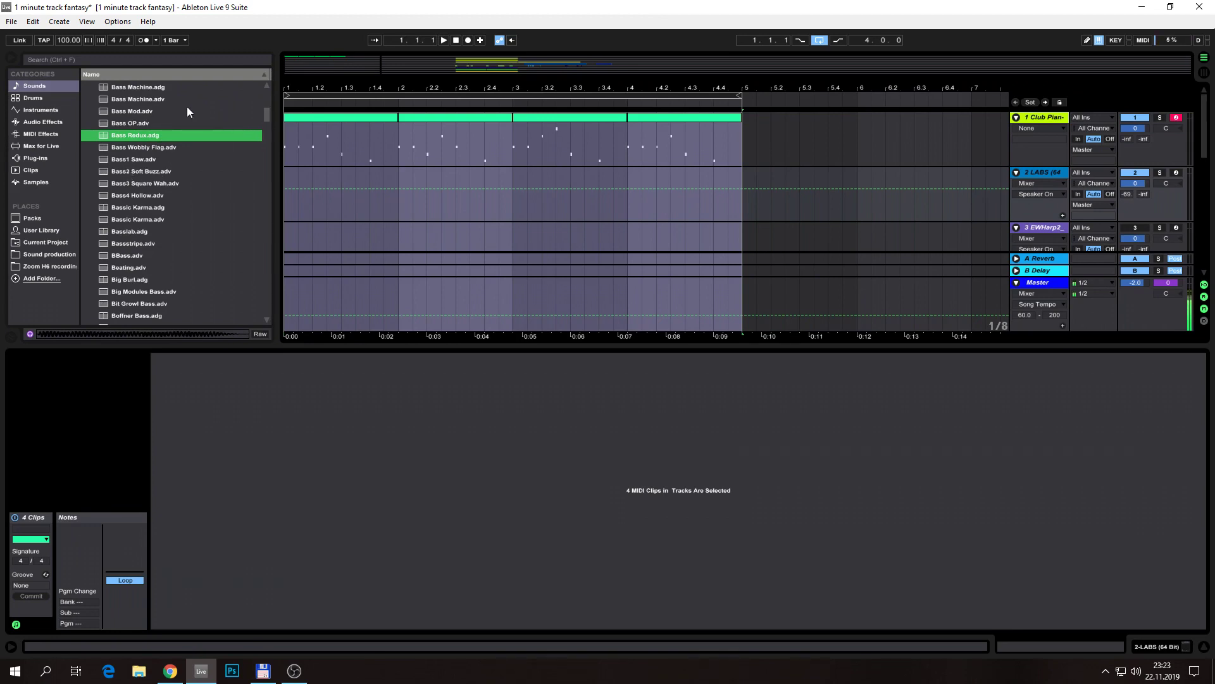
Open the Bass presets among the sounds of the Guitar and Bass pack
{"action": "left_click", "coordinate": [30, 218]}
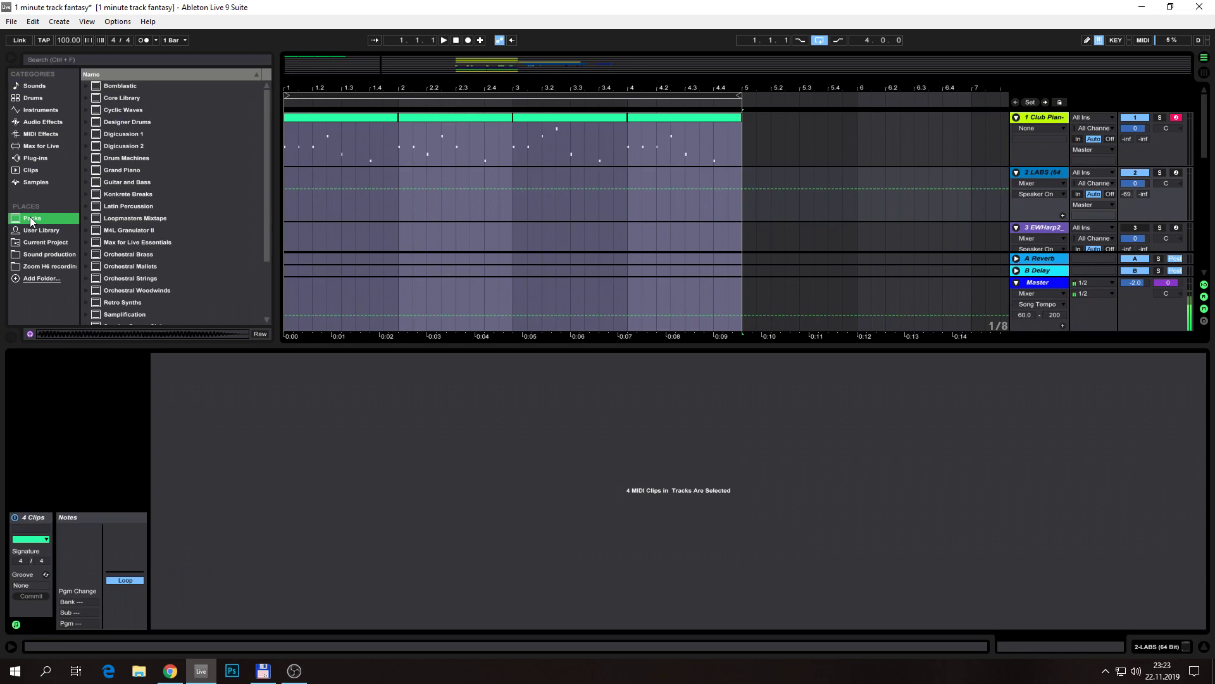
{"action": "scroll", "coordinate": [189, 130], "scroll_direction": "down", "scroll_amount": 3}
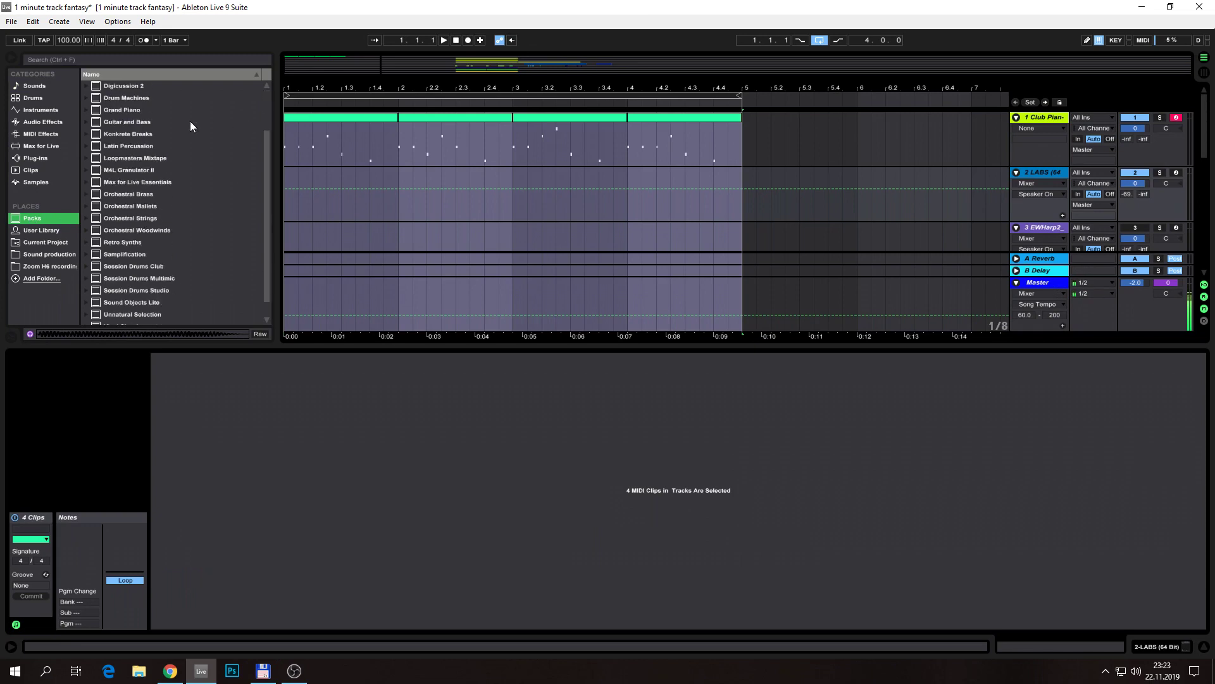
{"action": "left_click", "coordinate": [134, 123]}
{"action": "left_click", "coordinate": [86, 122]}
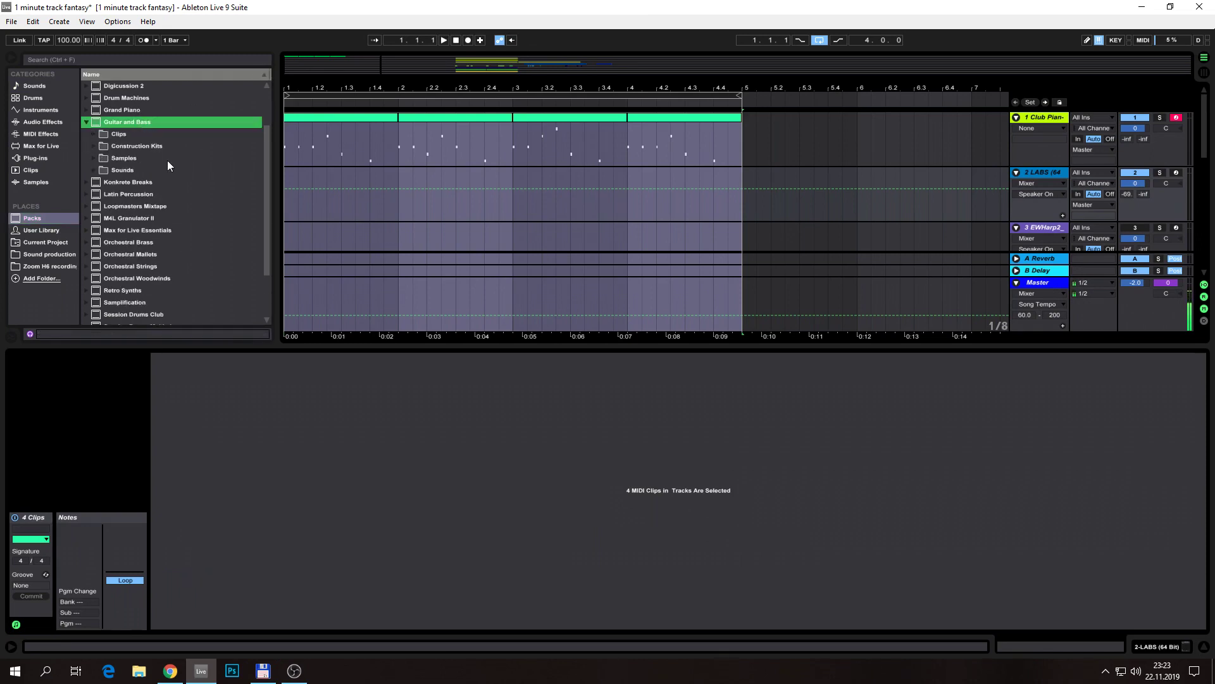
{"action": "left_click", "coordinate": [93, 170]}
{"action": "left_click", "coordinate": [131, 181]}
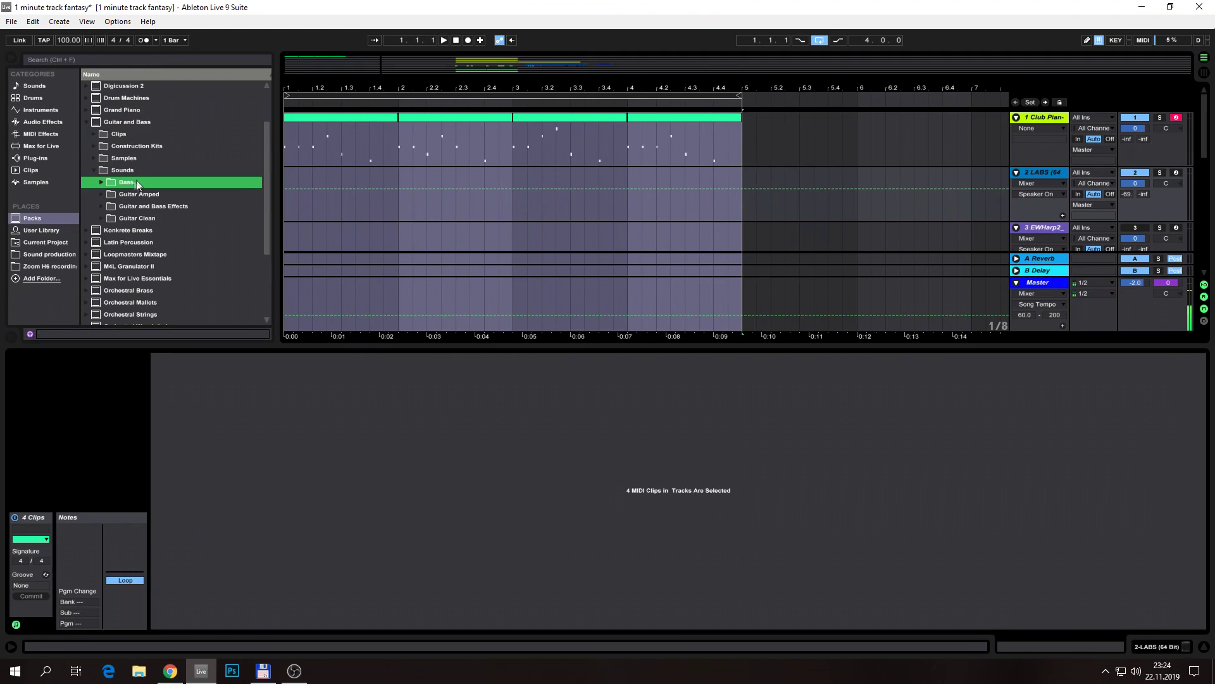
{"action": "left_click", "coordinate": [100, 182]}
Audition the electric and fretless bass presets and choose Electric Bass Slap
{"action": "left_click", "coordinate": [172, 195]}
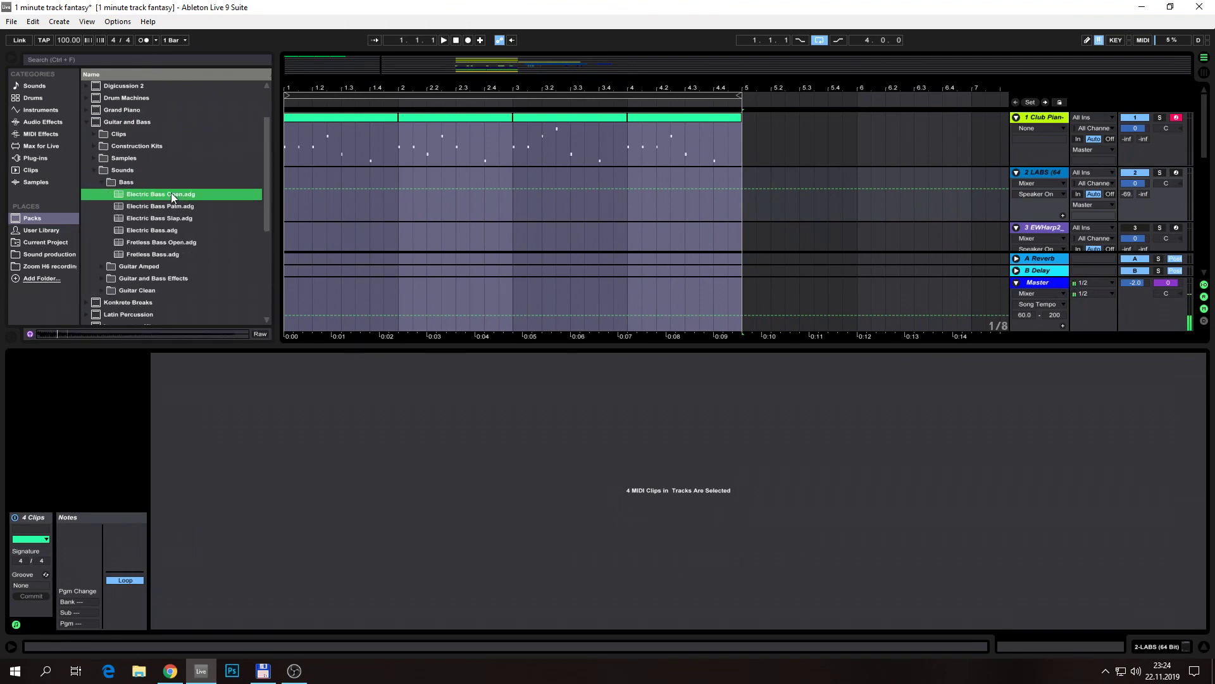
{"action": "left_click", "coordinate": [170, 218]}
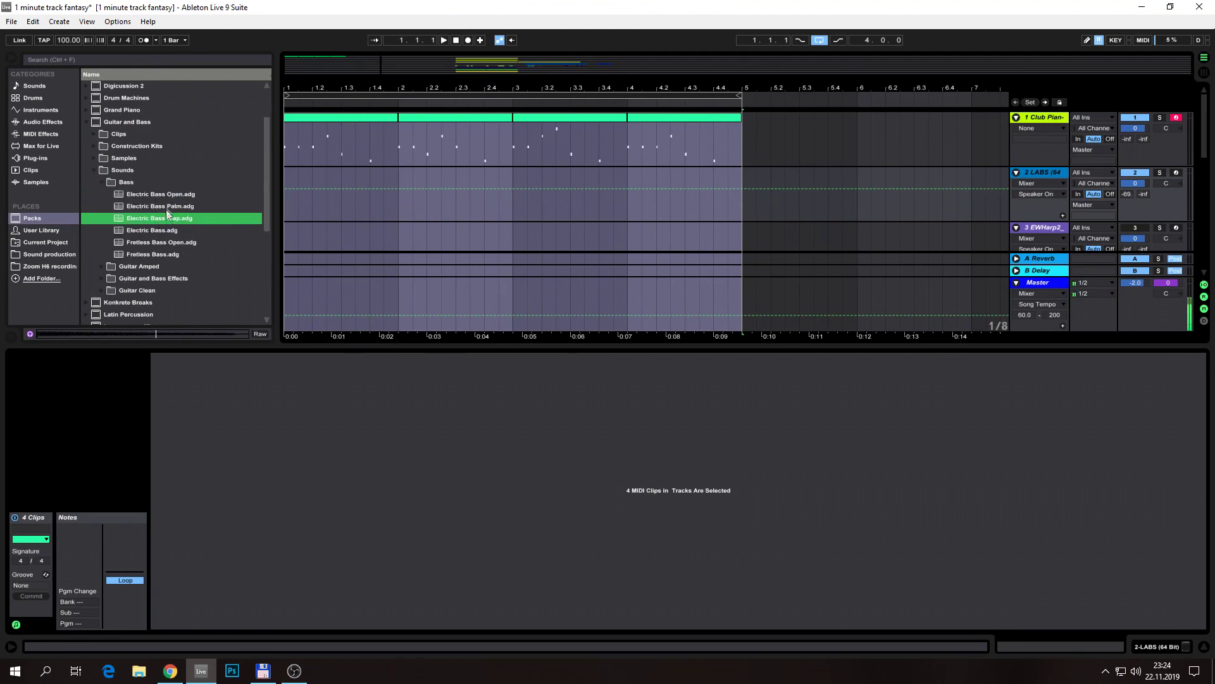
{"action": "left_click", "coordinate": [165, 207]}
{"action": "left_click", "coordinate": [166, 230]}
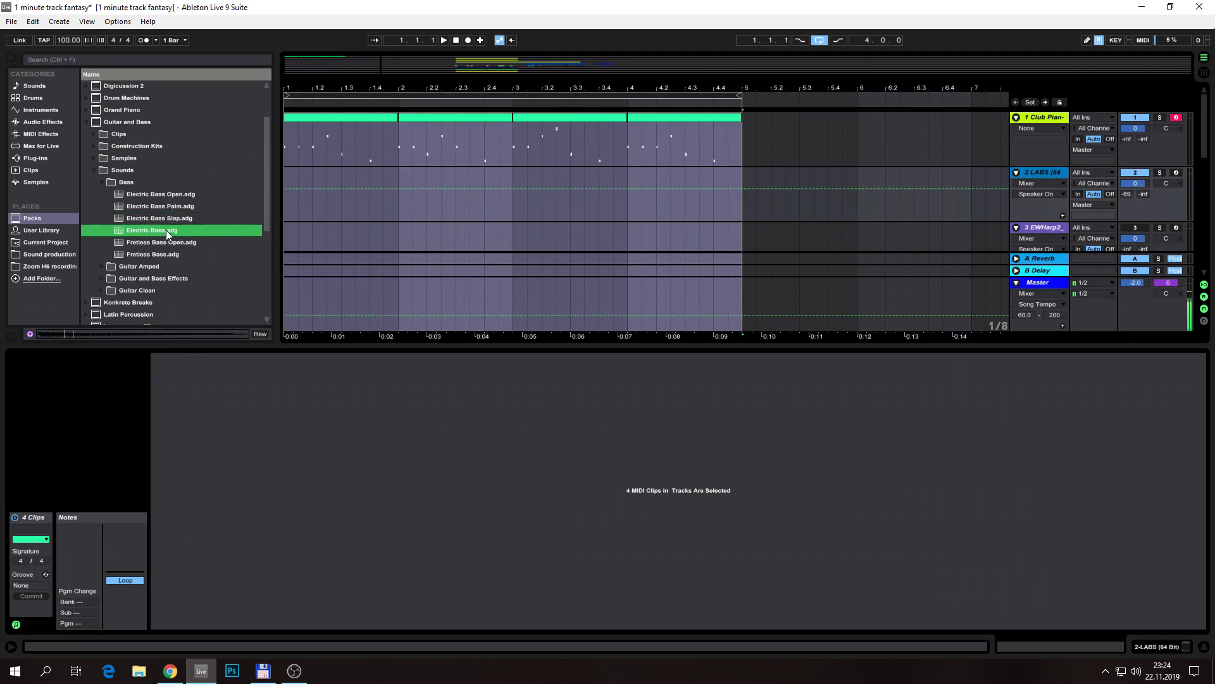
{"action": "left_click", "coordinate": [167, 242]}
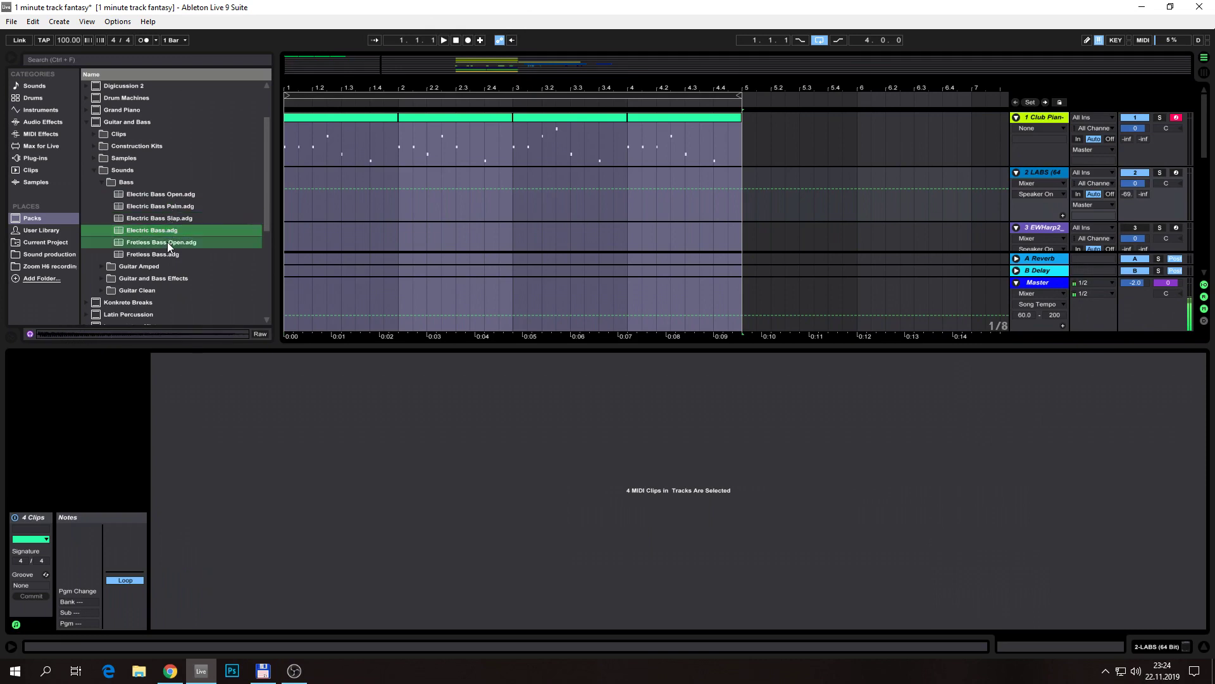
{"action": "left_click", "coordinate": [173, 207]}
{"action": "left_click_drag", "start_coordinate": [194, 186], "coordinate": [181, 199]}
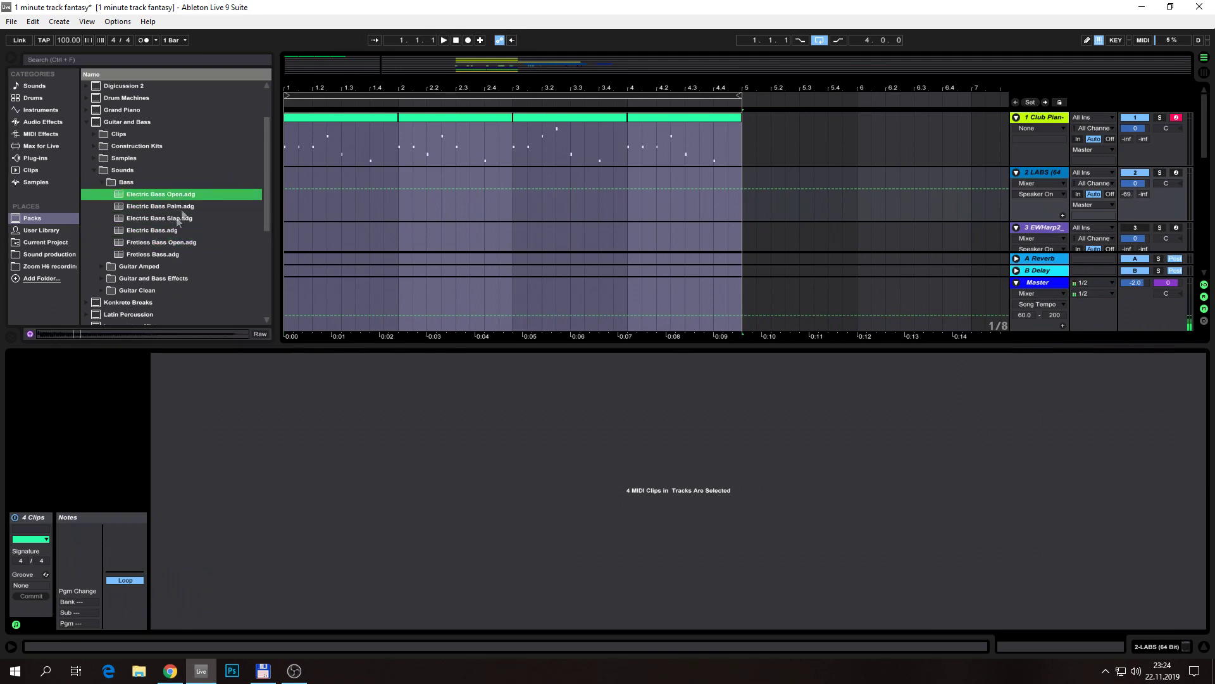
{"action": "left_click", "coordinate": [176, 219]}
{"action": "left_click", "coordinate": [172, 197]}
{"action": "left_click", "coordinate": [166, 240]}
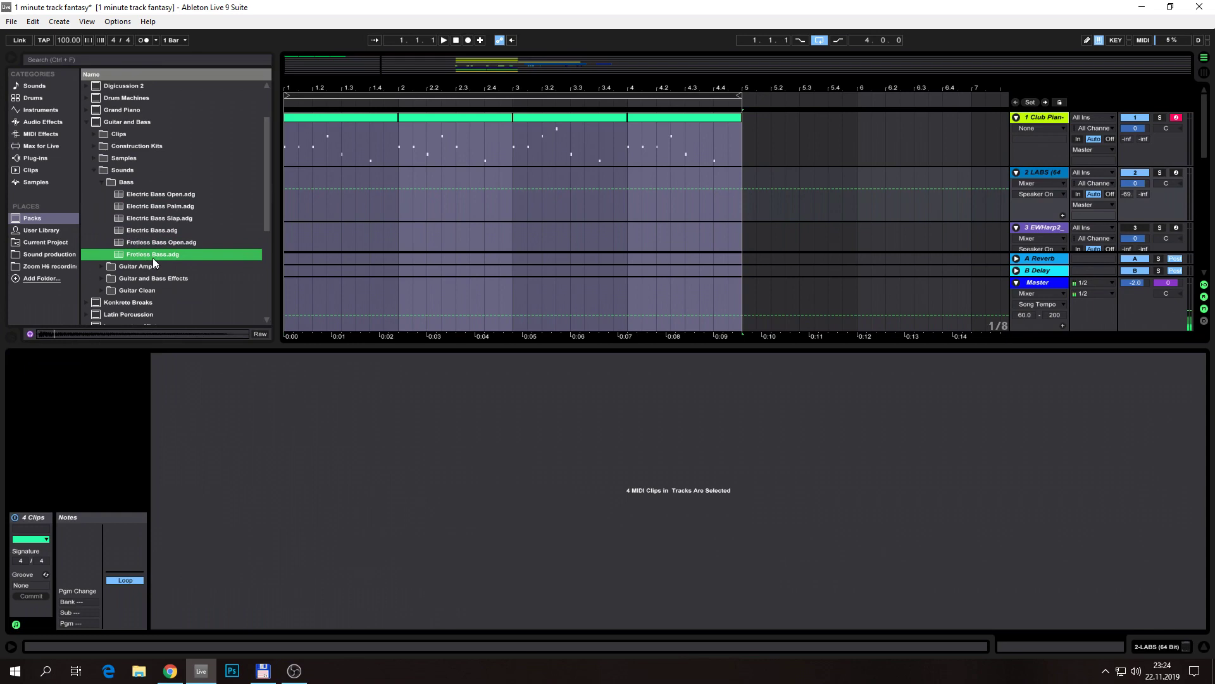
{"action": "left_click", "coordinate": [160, 220]}
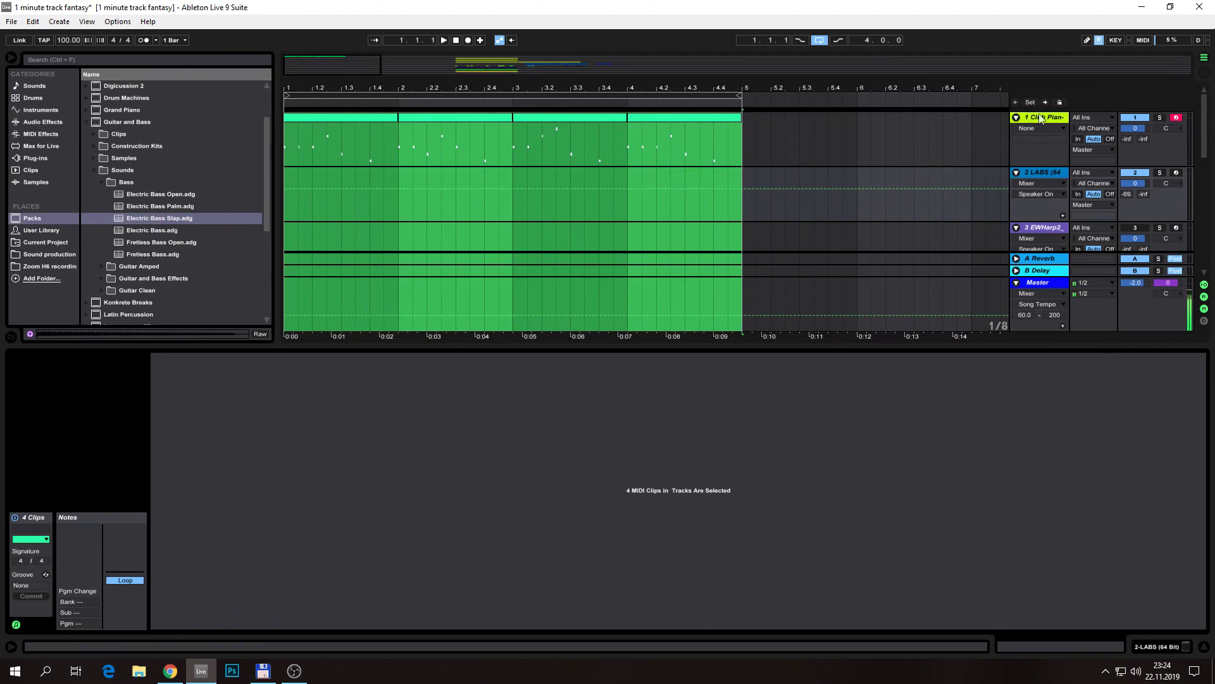
Add a new MIDI track below Club Pian-O and load the Electric Bass Slap preset onto it
{"action": "left_click", "coordinate": [1057, 119]}
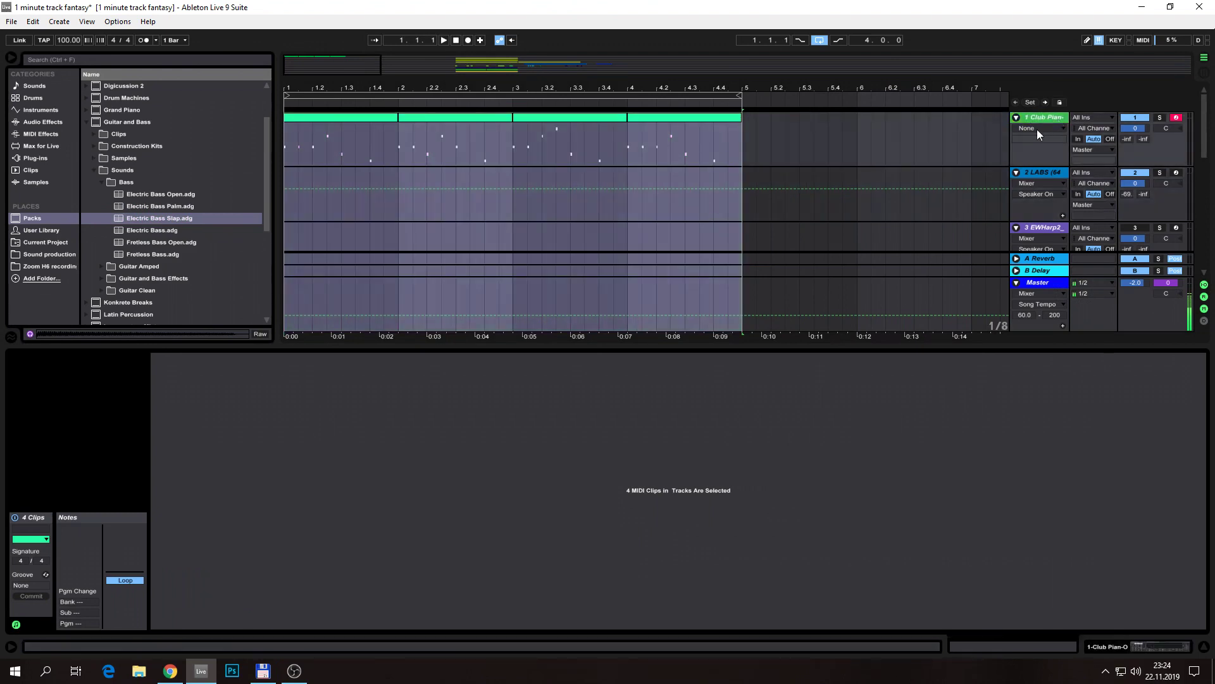
{"action": "key", "text": "ctrl+shift+t"}
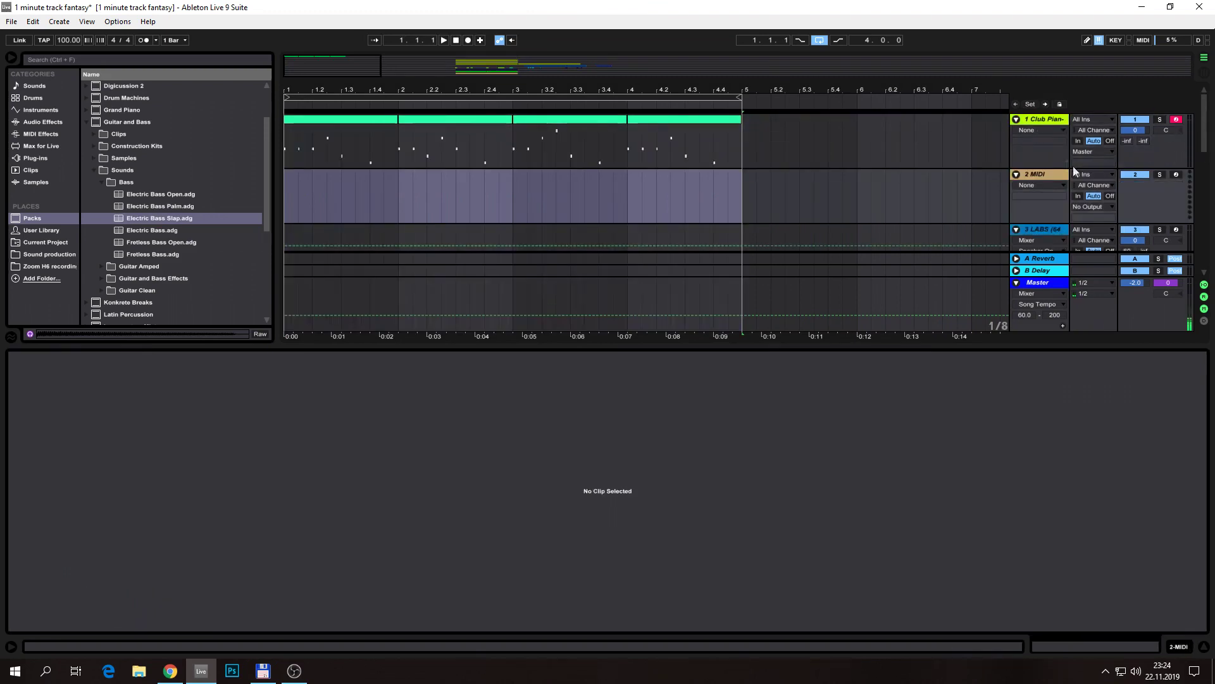
{"action": "left_click", "coordinate": [1048, 175]}
{"action": "left_click_drag", "start_coordinate": [138, 218], "coordinate": [376, 190]}
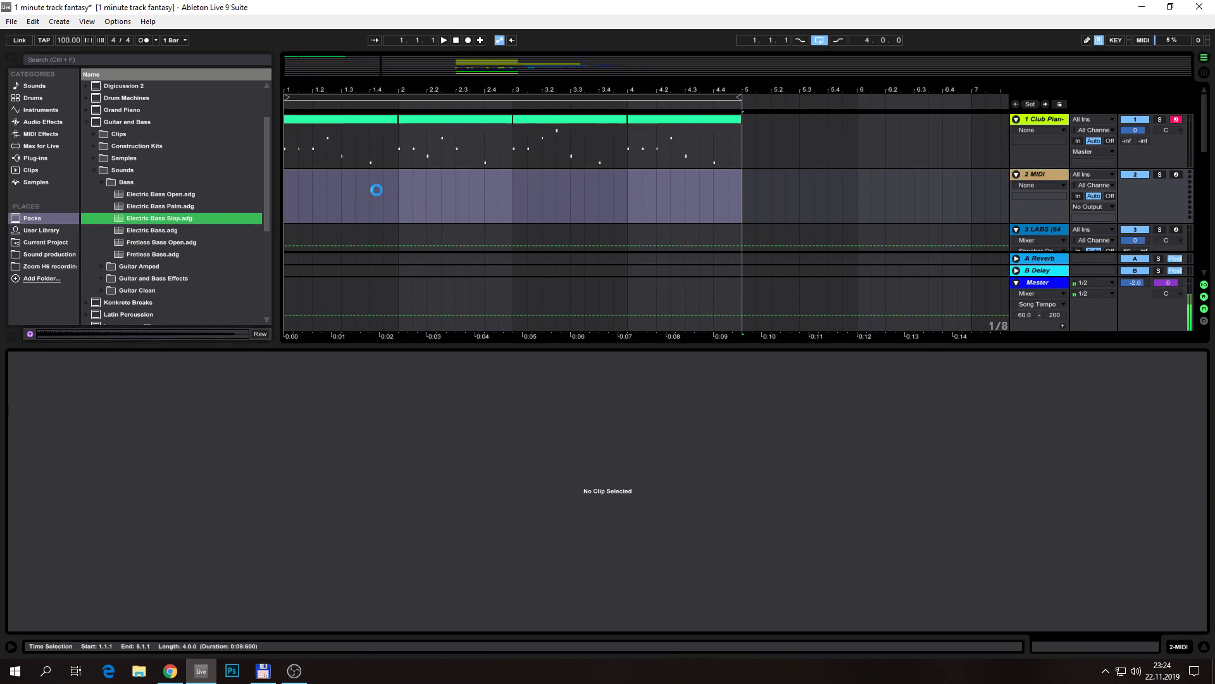
Arm the MIC track for recording
{"action": "left_click_drag", "start_coordinate": [1205, 189], "coordinate": [1206, 410]}
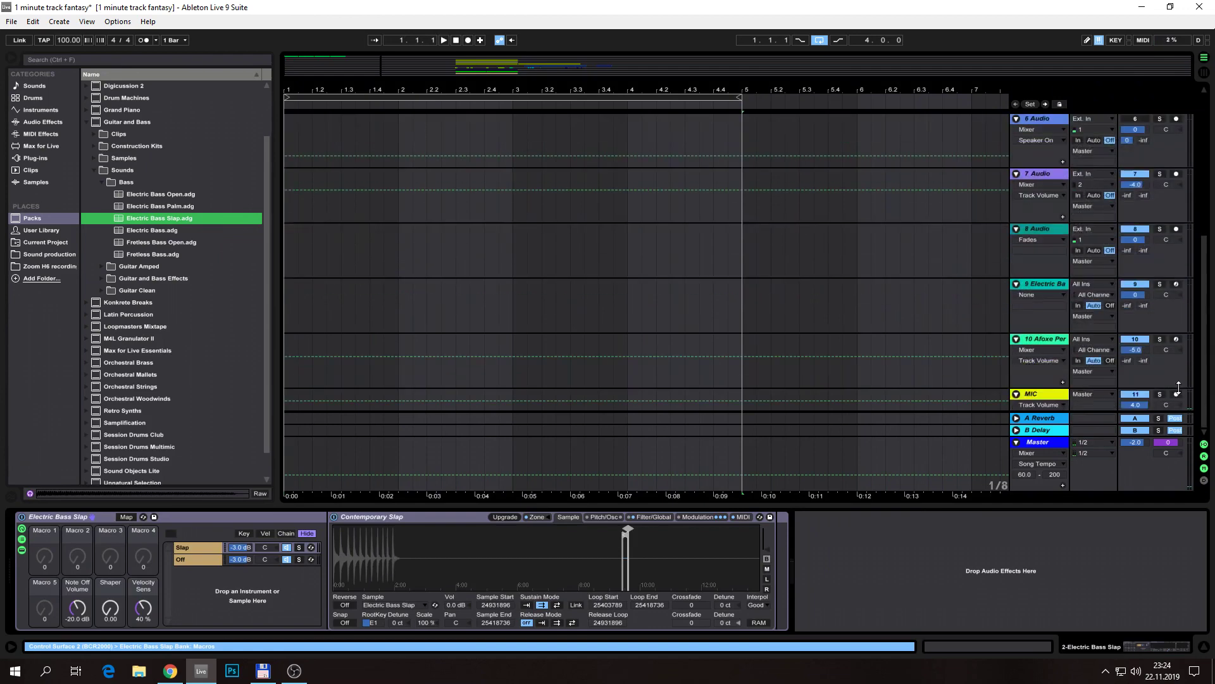
{"action": "left_click", "coordinate": [1177, 394]}
{"action": "left_click_drag", "start_coordinate": [1205, 395], "coordinate": [1206, 207]}
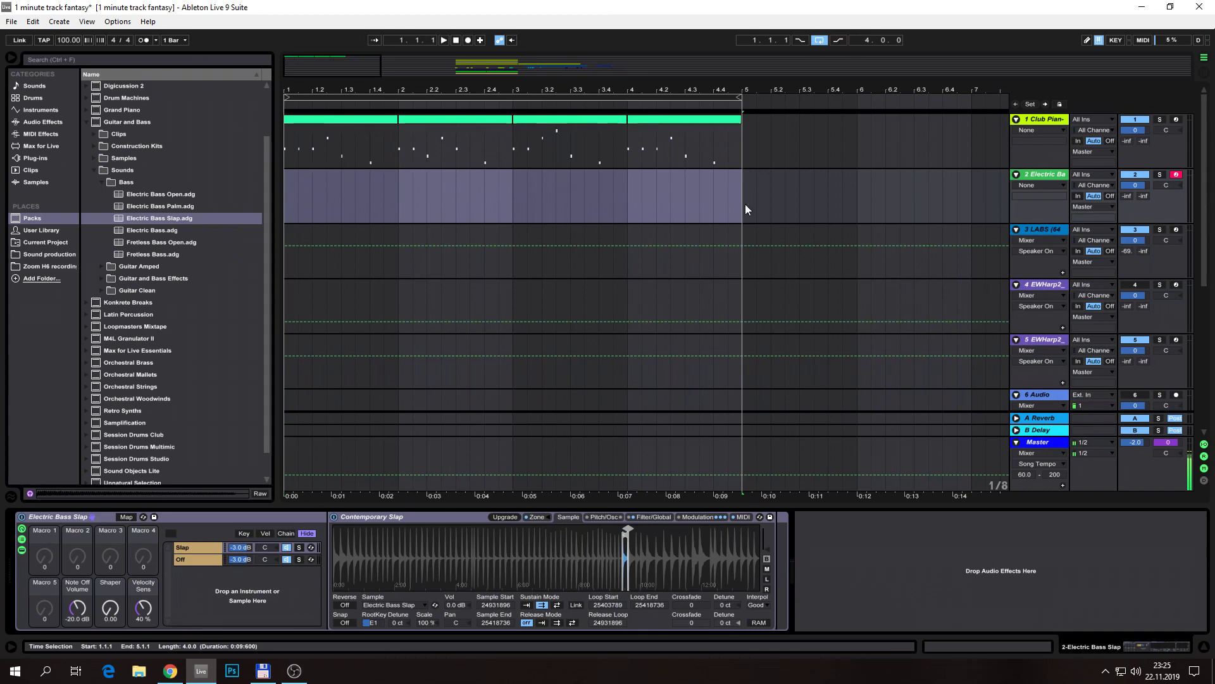
Copy the bar 1 Club Pian-O clip onto the Electric Bass track at bar 1
{"action": "key", "text": "ctrl+shift+m"}
{"action": "left_click", "coordinate": [400, 204]}
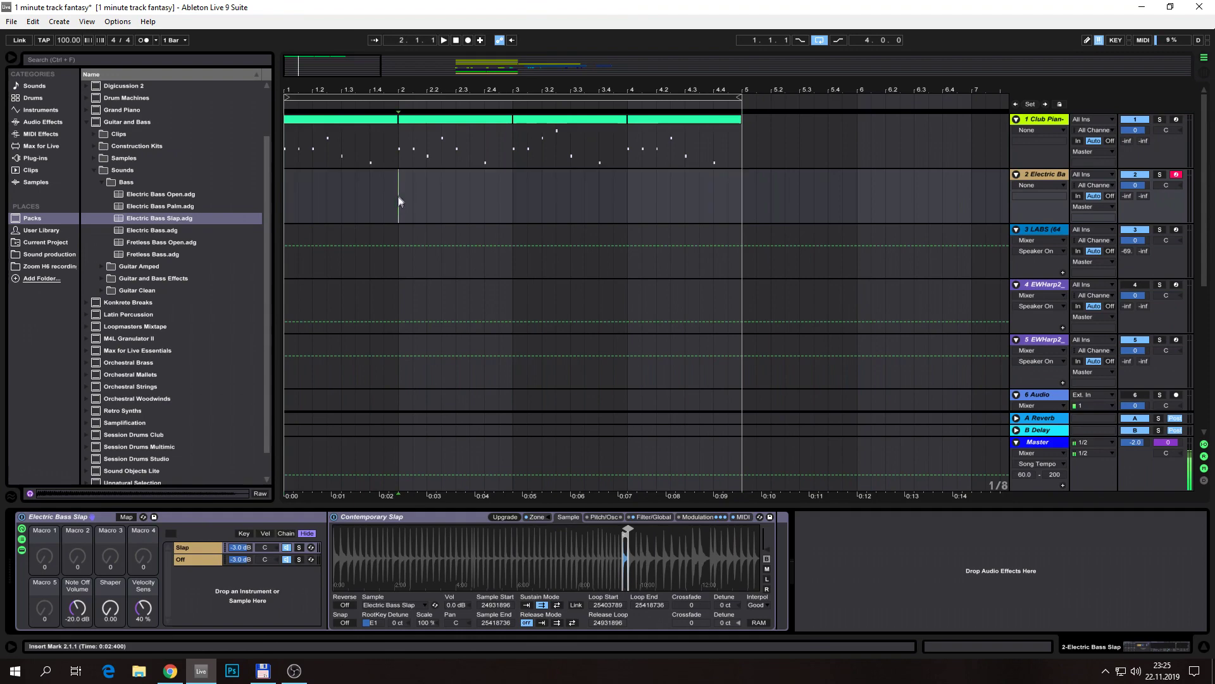
{"action": "left_click", "coordinate": [357, 119]}
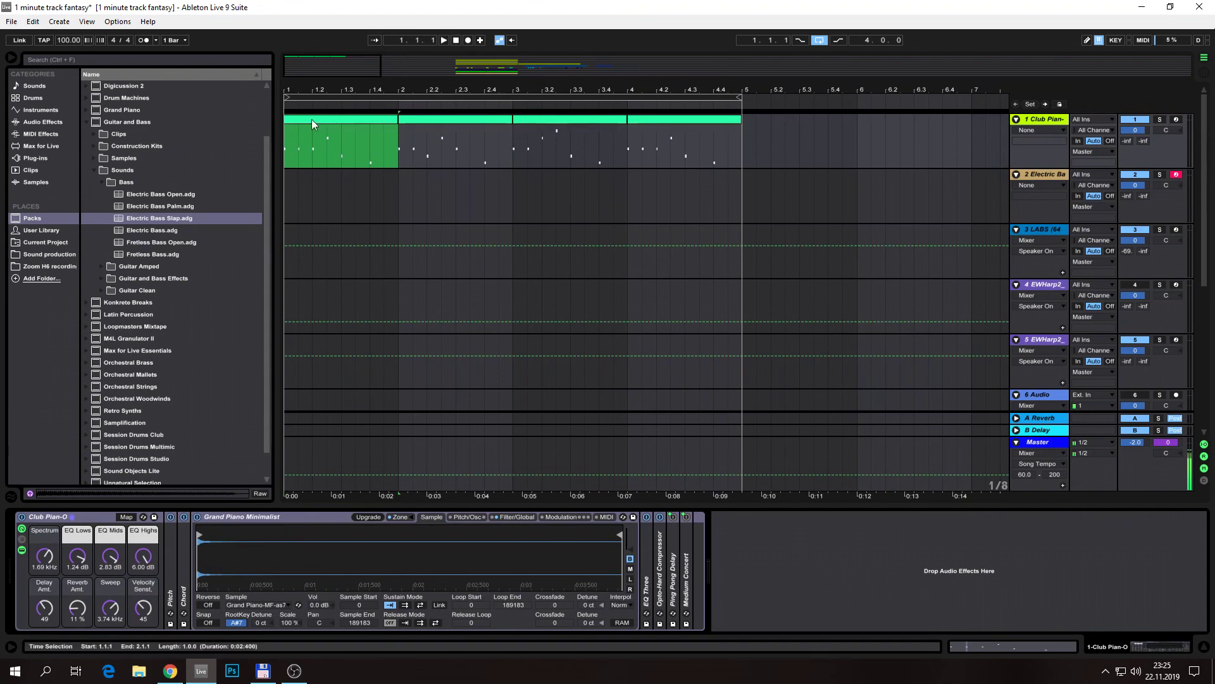
{"action": "left_click", "coordinate": [361, 126]}
{"action": "left_click", "coordinate": [360, 121]}
{"action": "left_click_drag", "start_coordinate": [350, 120], "coordinate": [351, 184]}
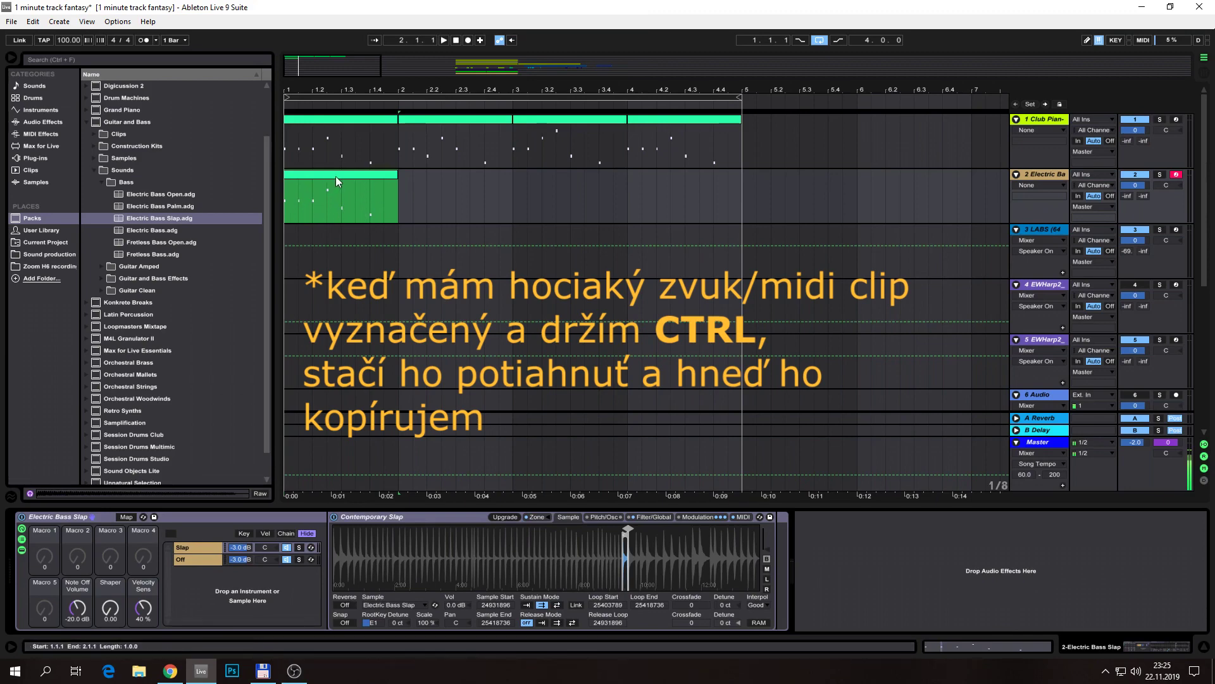
Shorten the arrangement loop to bar 1 and play the copied bass clip together with the piano
{"action": "left_click_drag", "start_coordinate": [738, 113], "coordinate": [398, 112]}
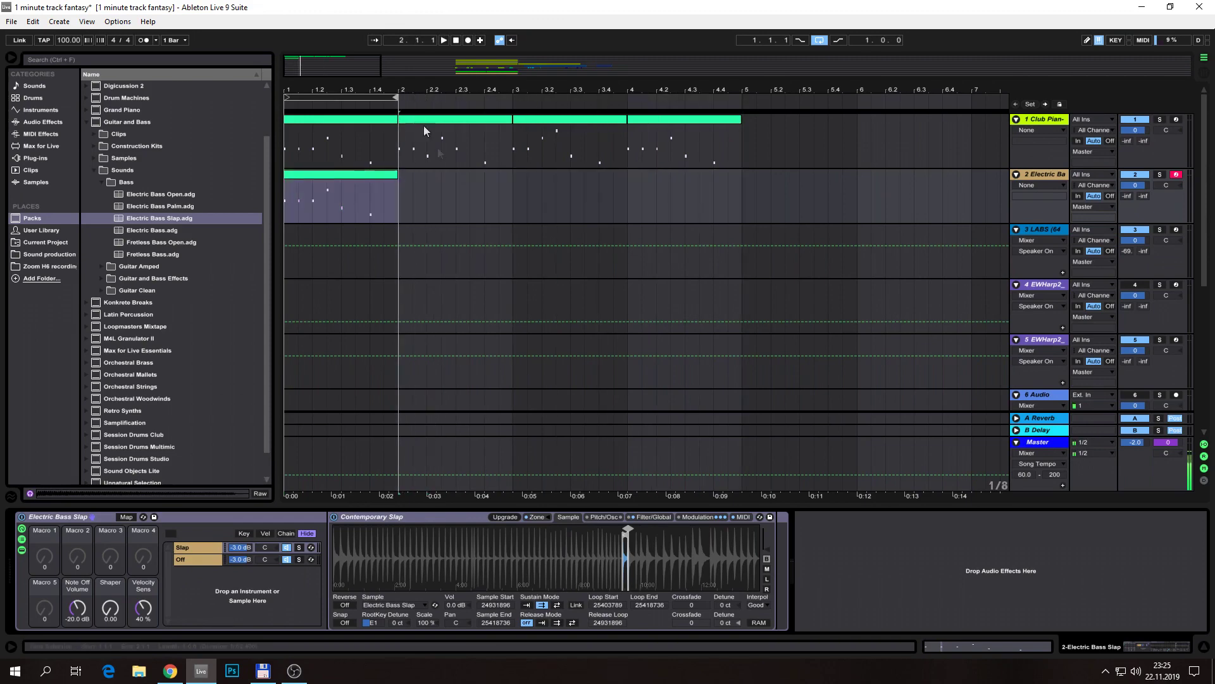
{"action": "left_click", "coordinate": [370, 175]}
{"action": "key", "text": "space"}
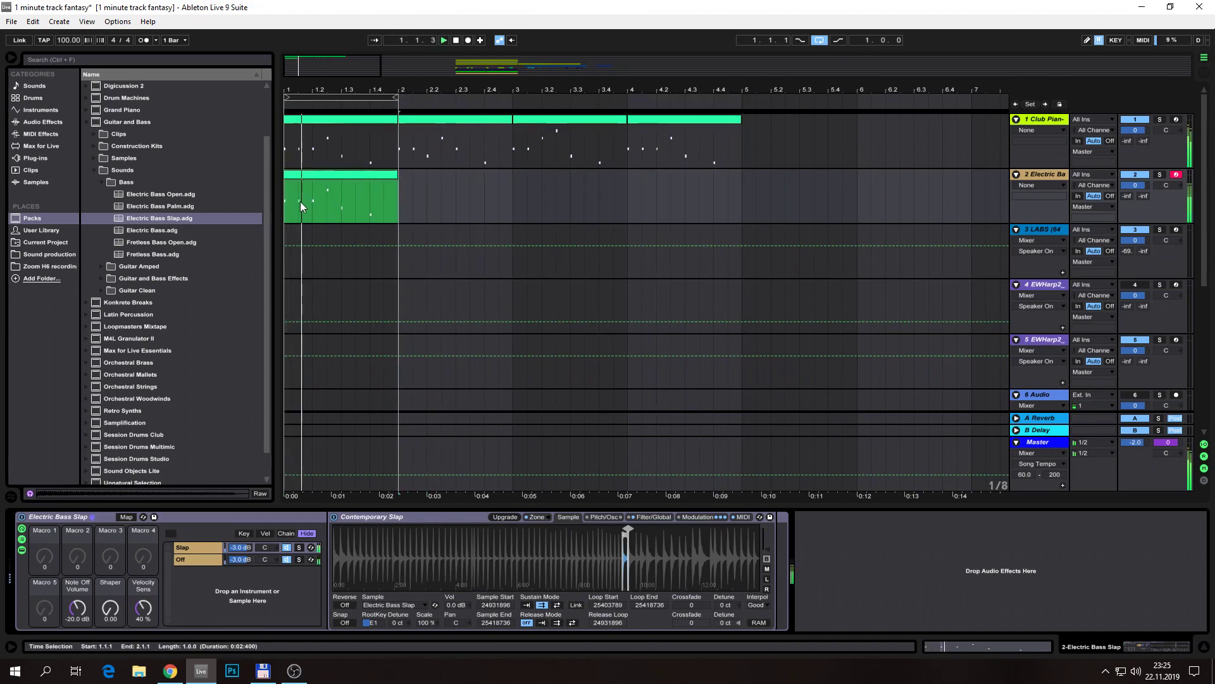
Transpose all notes in the Electric Bass clip down one octave and play back the loop
{"action": "double_click", "coordinate": [368, 174]}
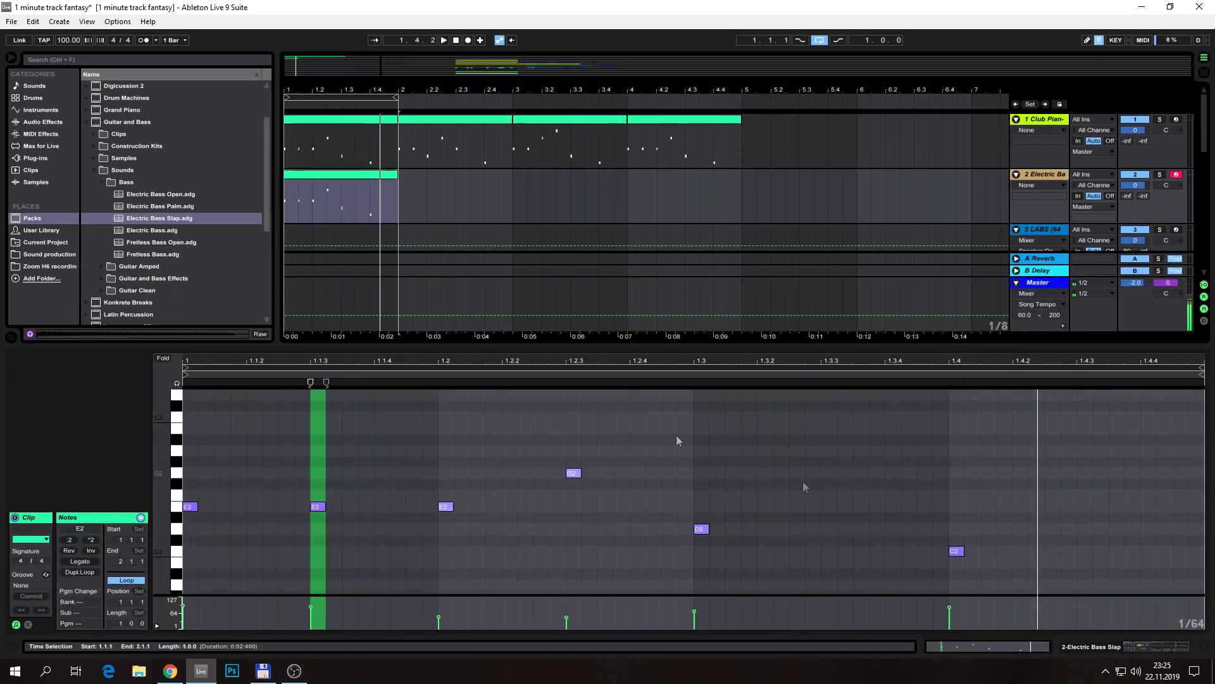
{"action": "left_click", "coordinate": [990, 583]}
{"action": "left_click_drag", "start_coordinate": [990, 583], "coordinate": [189, 432]}
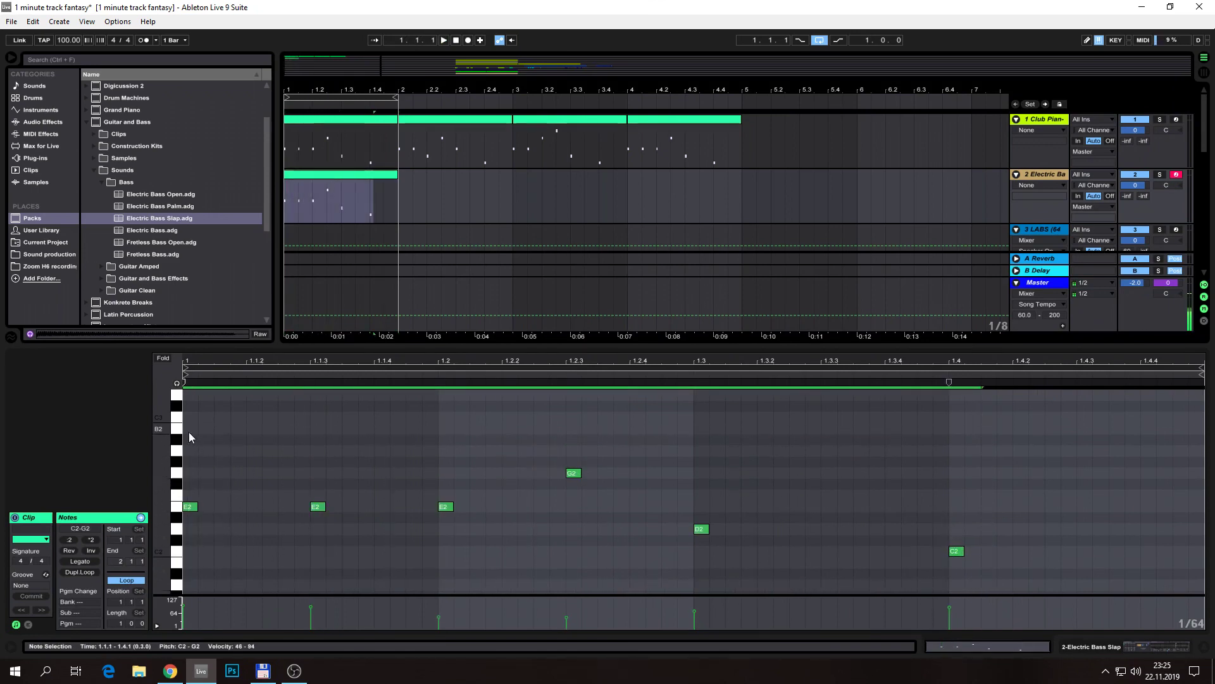
{"action": "left_click", "coordinate": [876, 474]}
{"action": "left_click_drag", "start_coordinate": [999, 568], "coordinate": [182, 427]}
{"action": "left_click", "coordinate": [195, 508]}
{"action": "left_click_drag", "start_coordinate": [995, 573], "coordinate": [182, 436]}
{"action": "key", "text": "Down"}
{"action": "key", "text": "Up"}
{"action": "key", "text": "Right"}
{"action": "key", "text": "Left"}
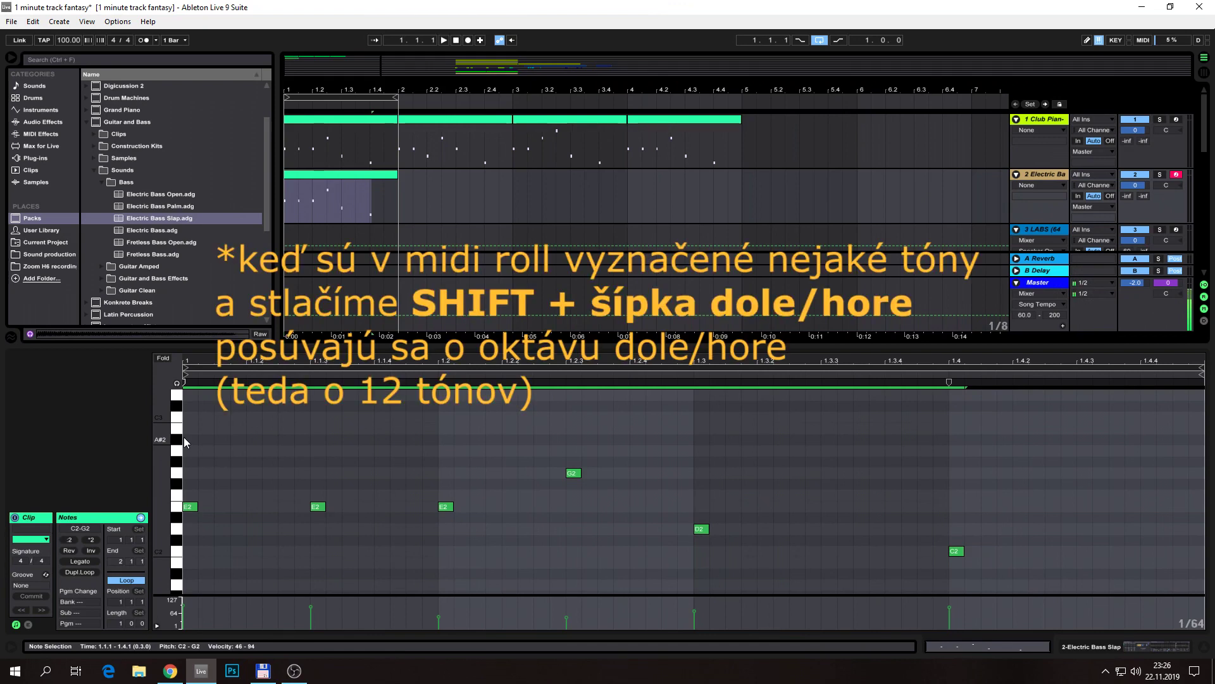
{"action": "key", "text": "shift+Down"}
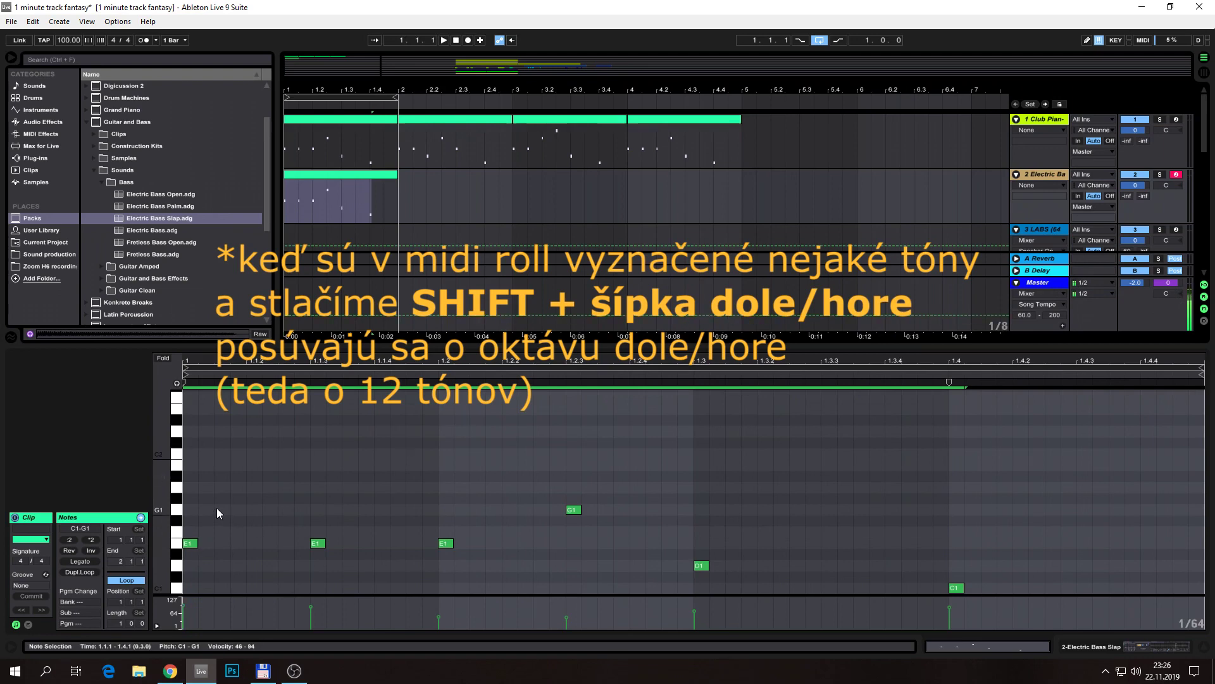
{"action": "key", "text": "space"}
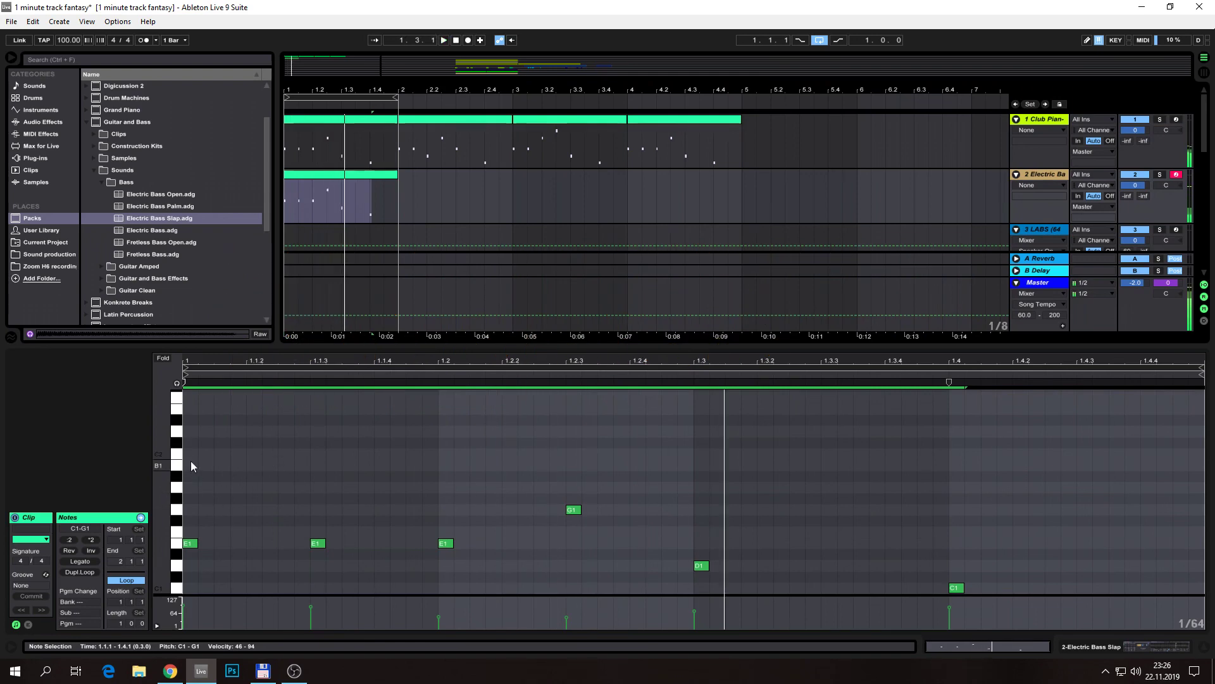
{"action": "key", "text": "space"}
Lengthen all notes in the bass clip to one sixteenth each and play back the loop
{"action": "left_click_drag", "start_coordinate": [192, 435], "coordinate": [1009, 585]}
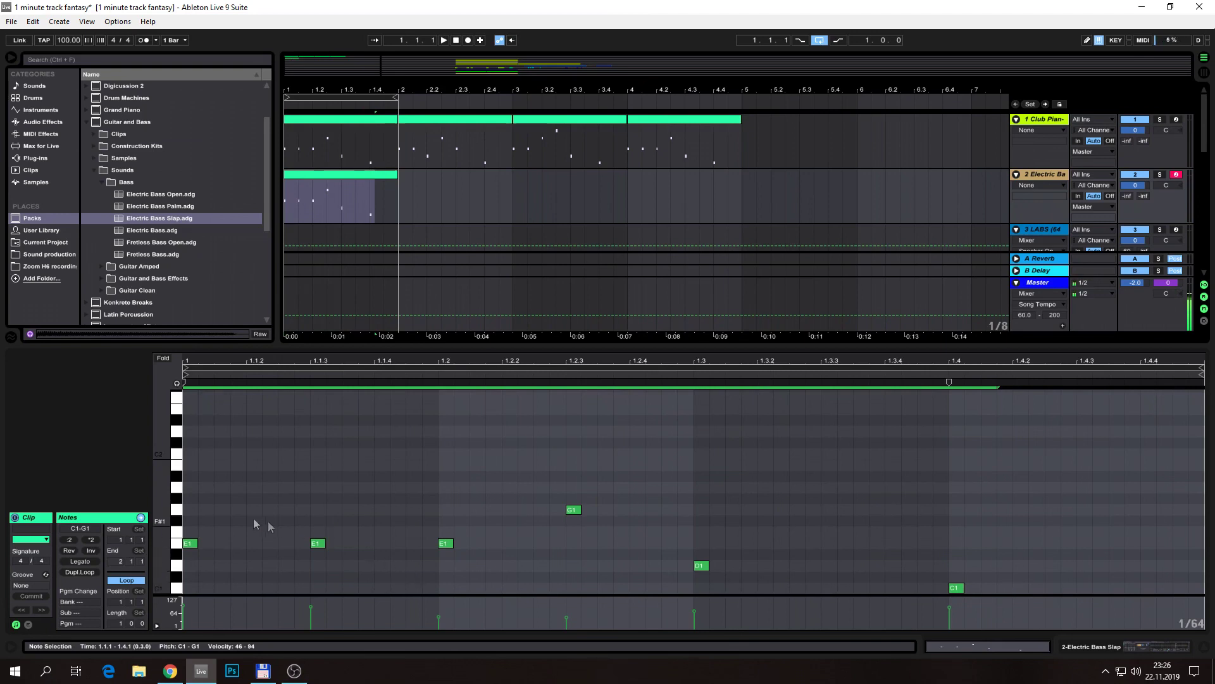
{"action": "left_click_drag", "start_coordinate": [189, 434], "coordinate": [1012, 591]}
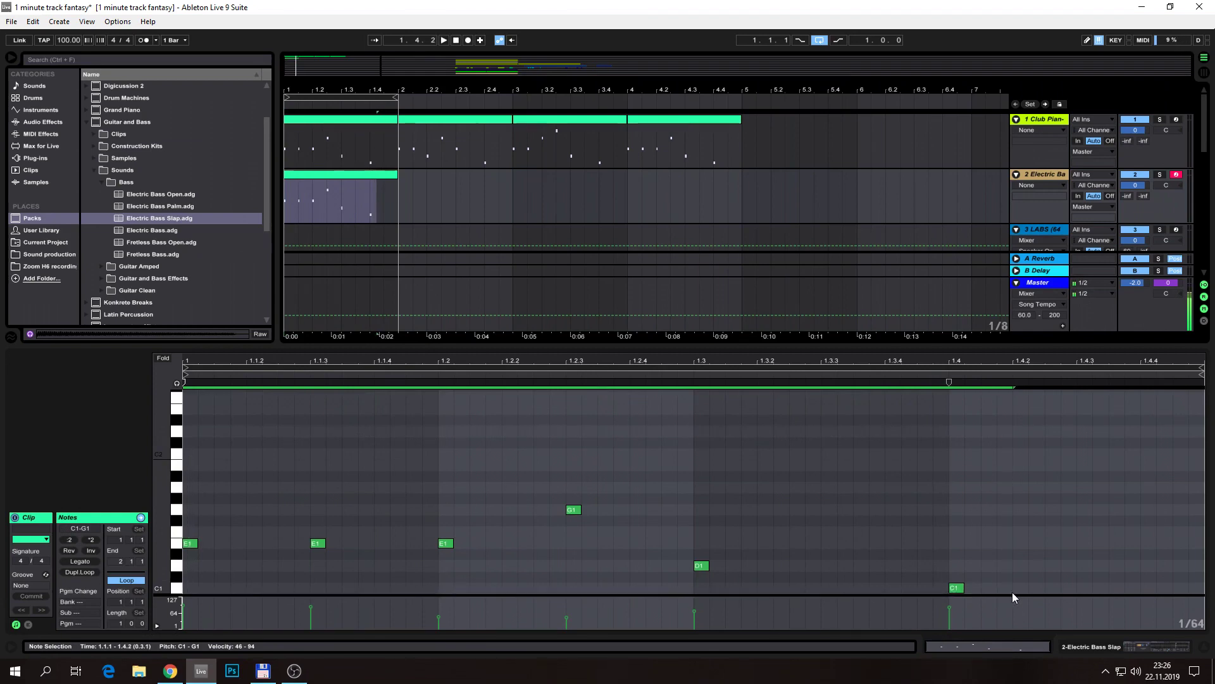
{"action": "left_click_drag", "start_coordinate": [325, 543], "coordinate": [373, 547]}
{"action": "key", "text": "space"}
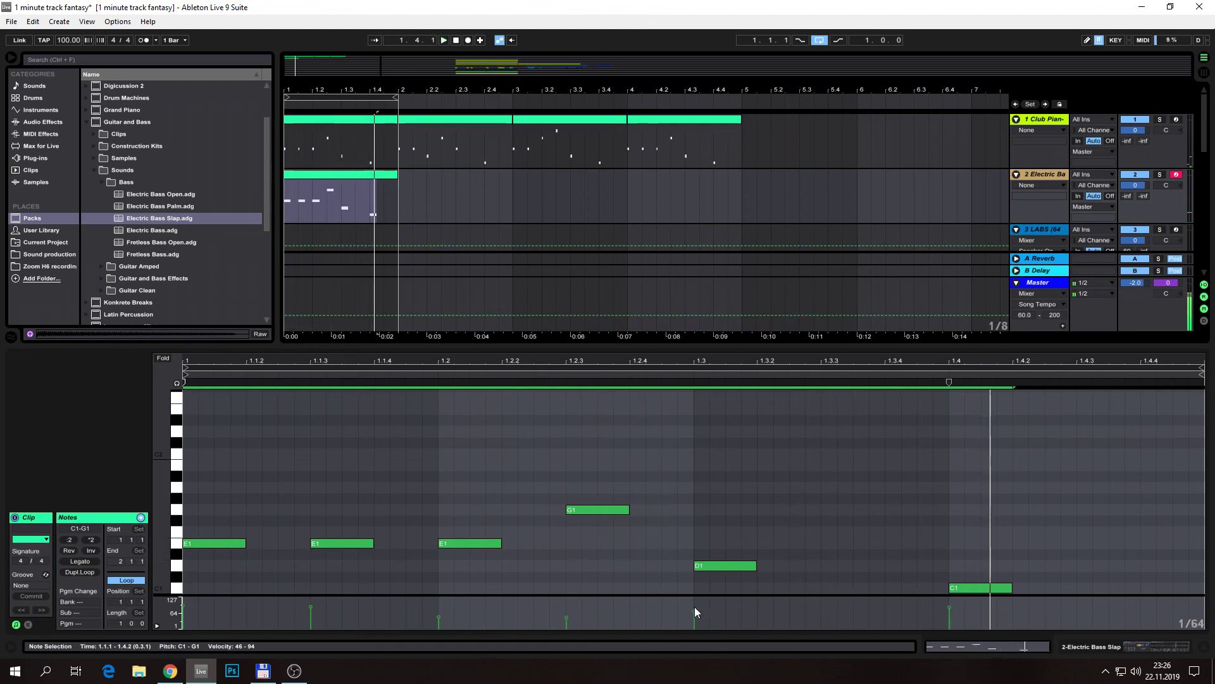
Raise the velocity of all notes in the bass clip to 127 and audition the loop
{"action": "left_click", "coordinate": [346, 119]}
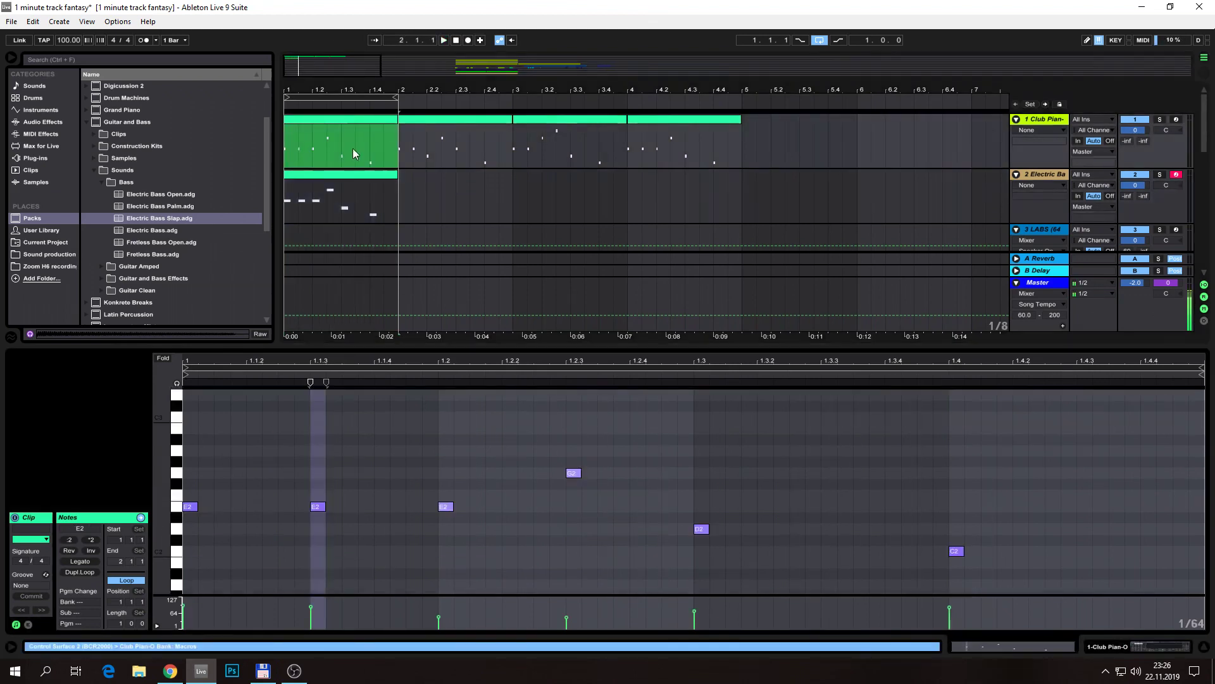
{"action": "left_click", "coordinate": [350, 173]}
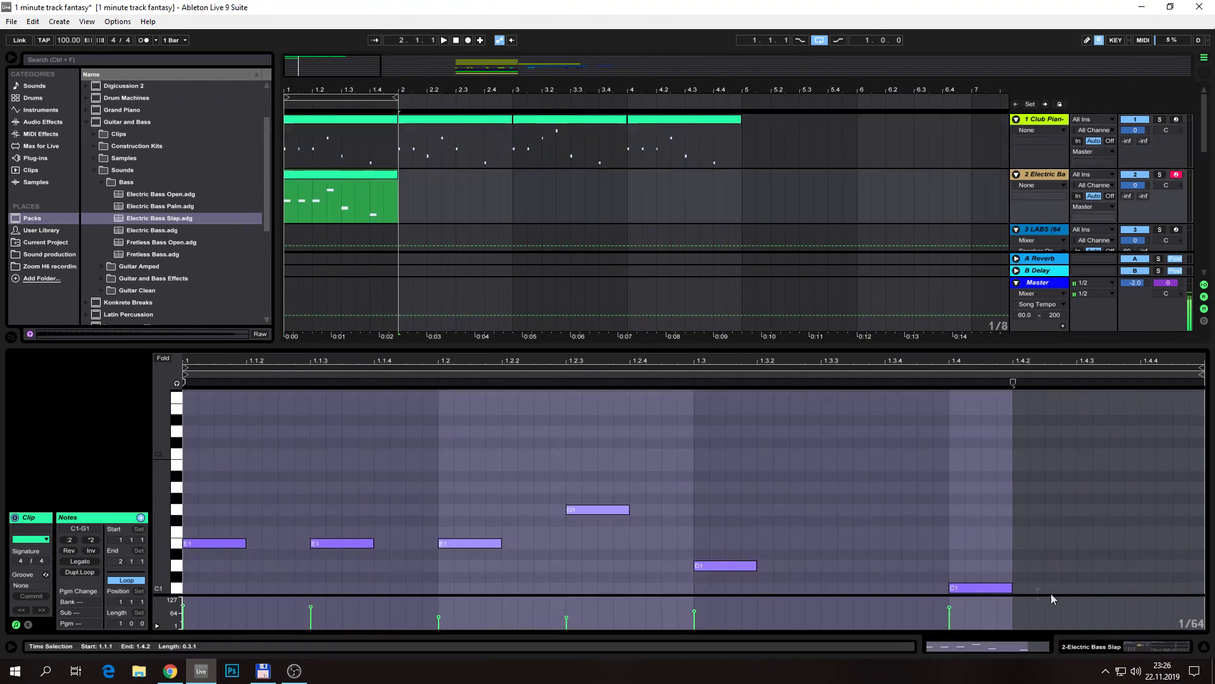
{"action": "left_click_drag", "start_coordinate": [1039, 588], "coordinate": [181, 457]}
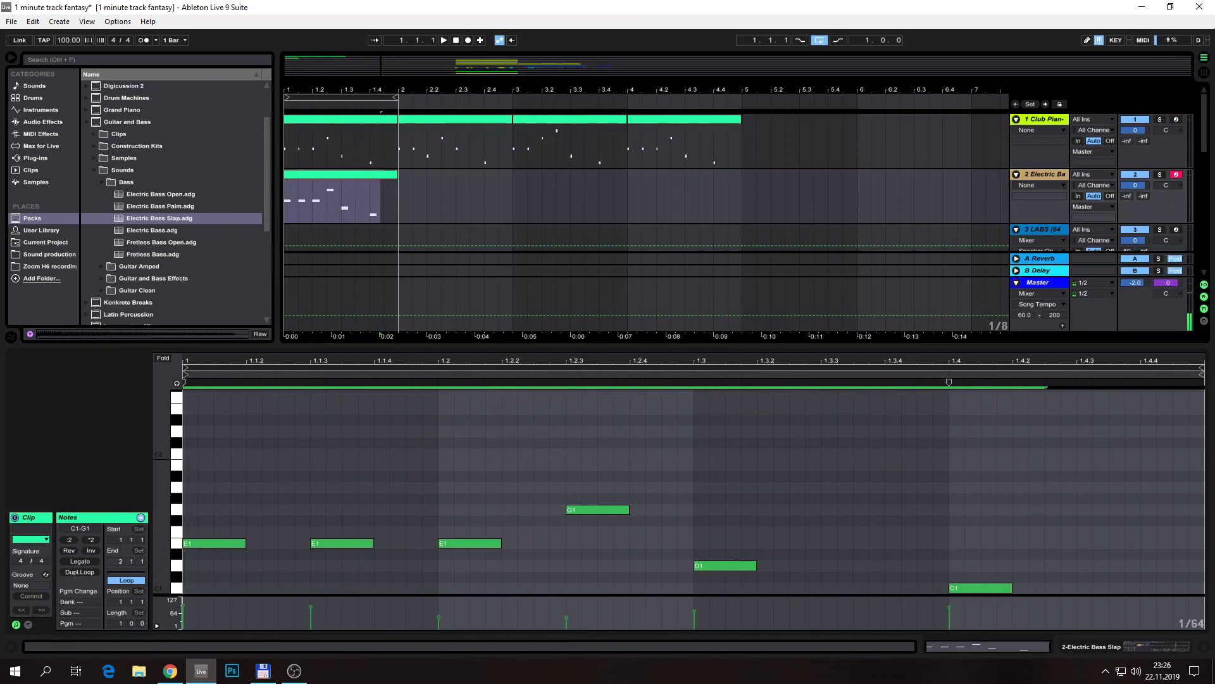
{"action": "left_click_drag", "start_coordinate": [439, 614], "coordinate": [443, 384]}
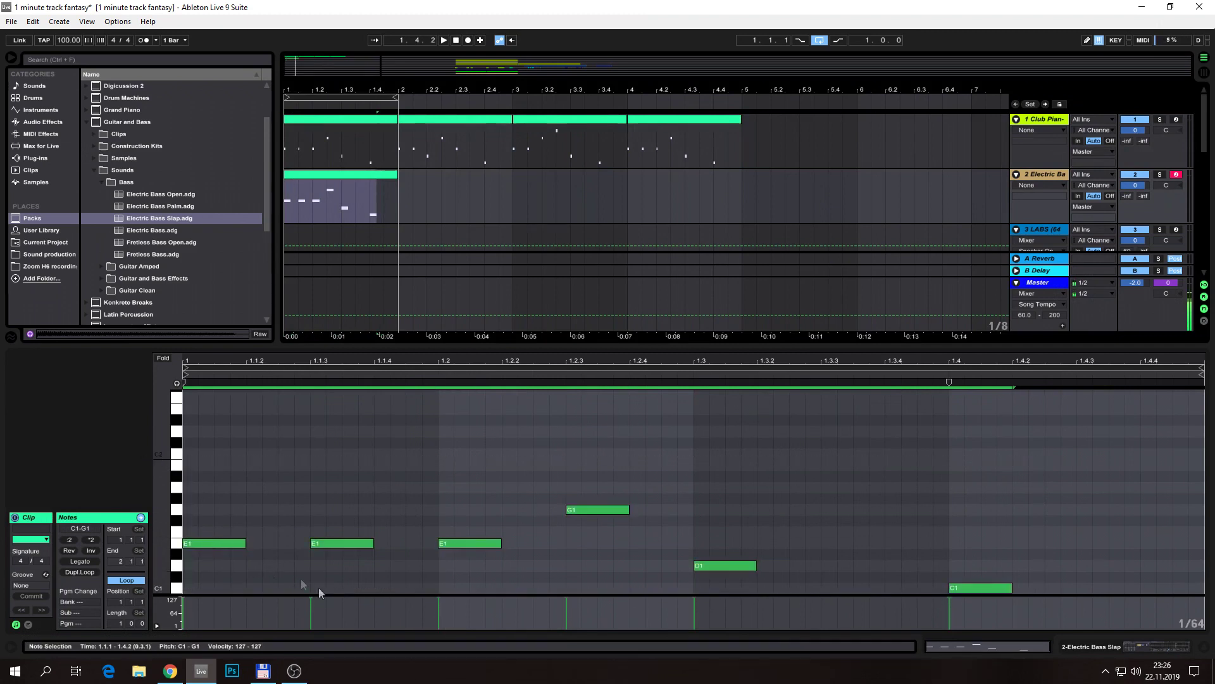
{"action": "key", "text": "space"}
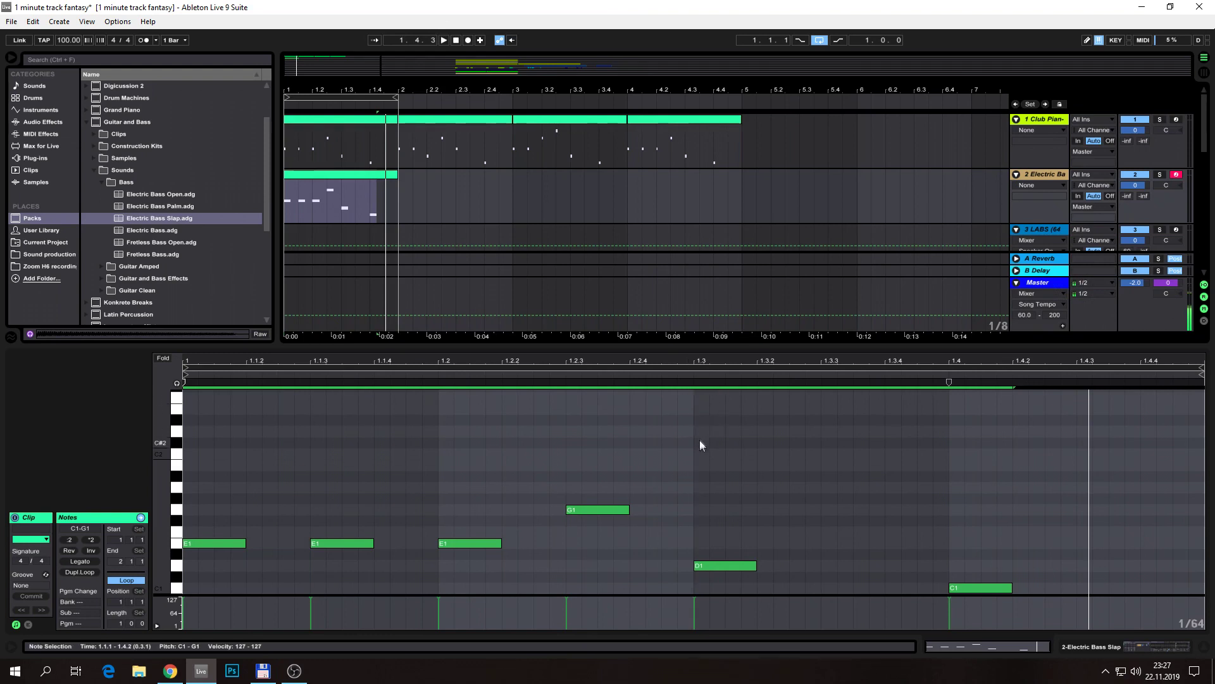
{"action": "scroll", "coordinate": [700, 438], "scroll_direction": "down", "scroll_amount": 2}
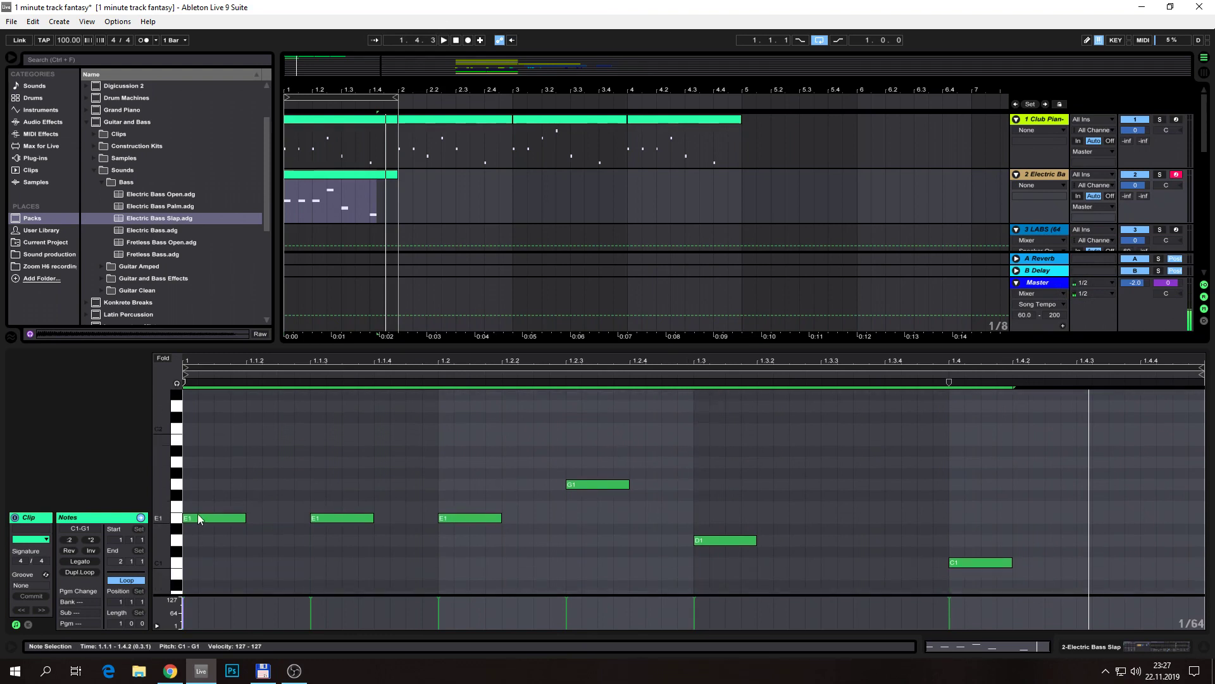
{"action": "key", "text": "space"}
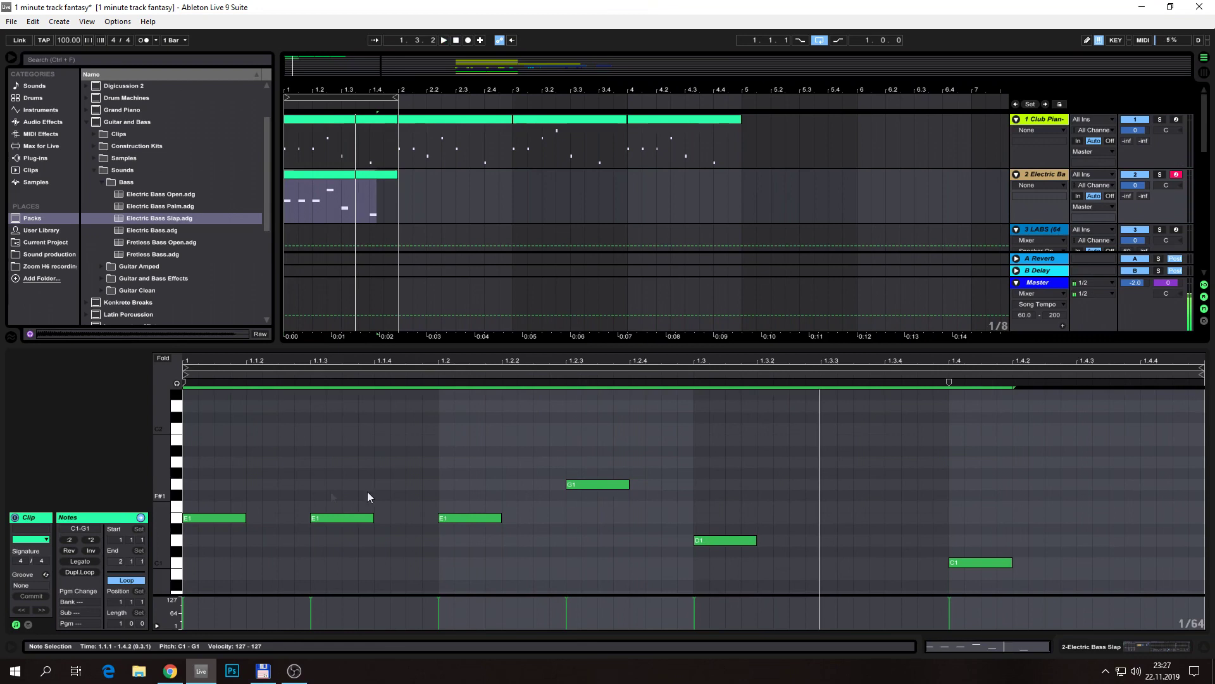
Move the G1, D1 and C1 notes in the bass clip to E1, keeping their timing
{"action": "left_click", "coordinate": [1054, 119]}
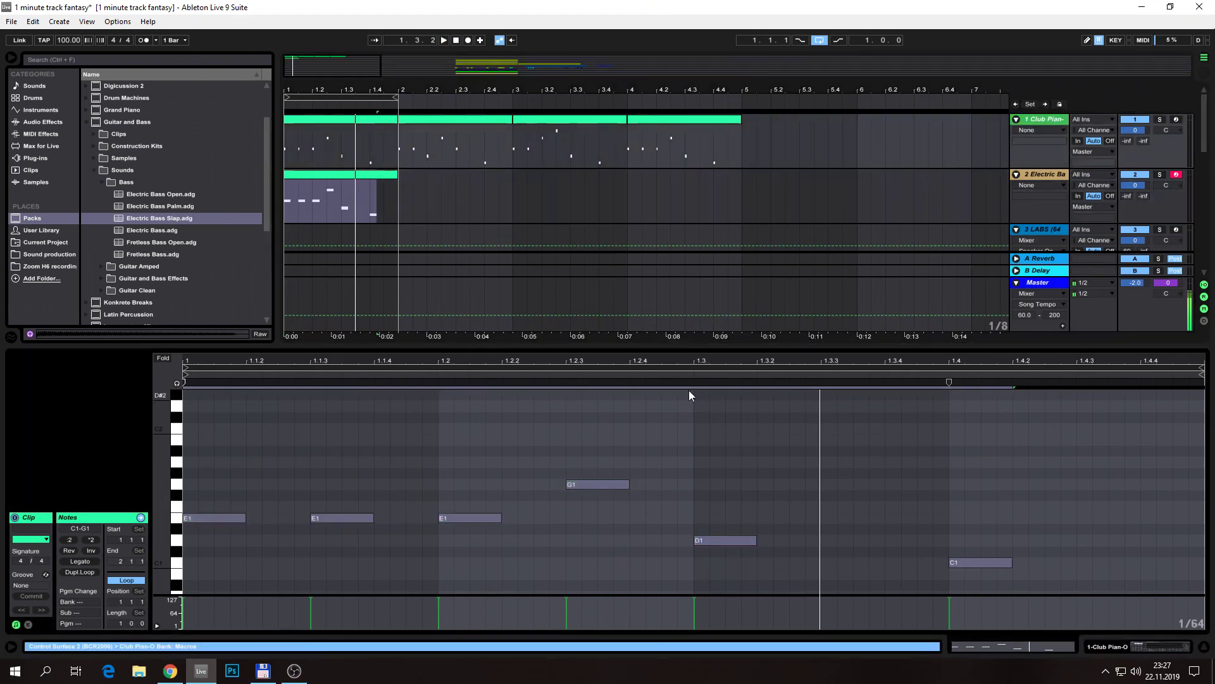
{"action": "left_click", "coordinate": [331, 172]}
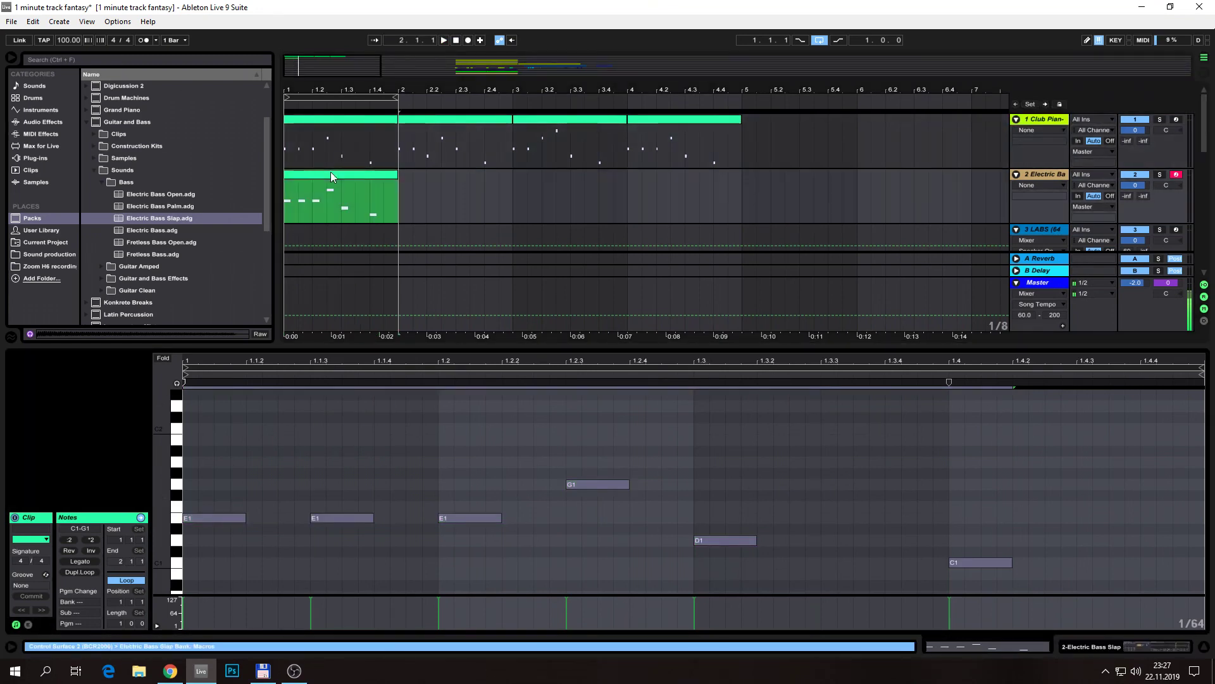
{"action": "left_click", "coordinate": [680, 358]}
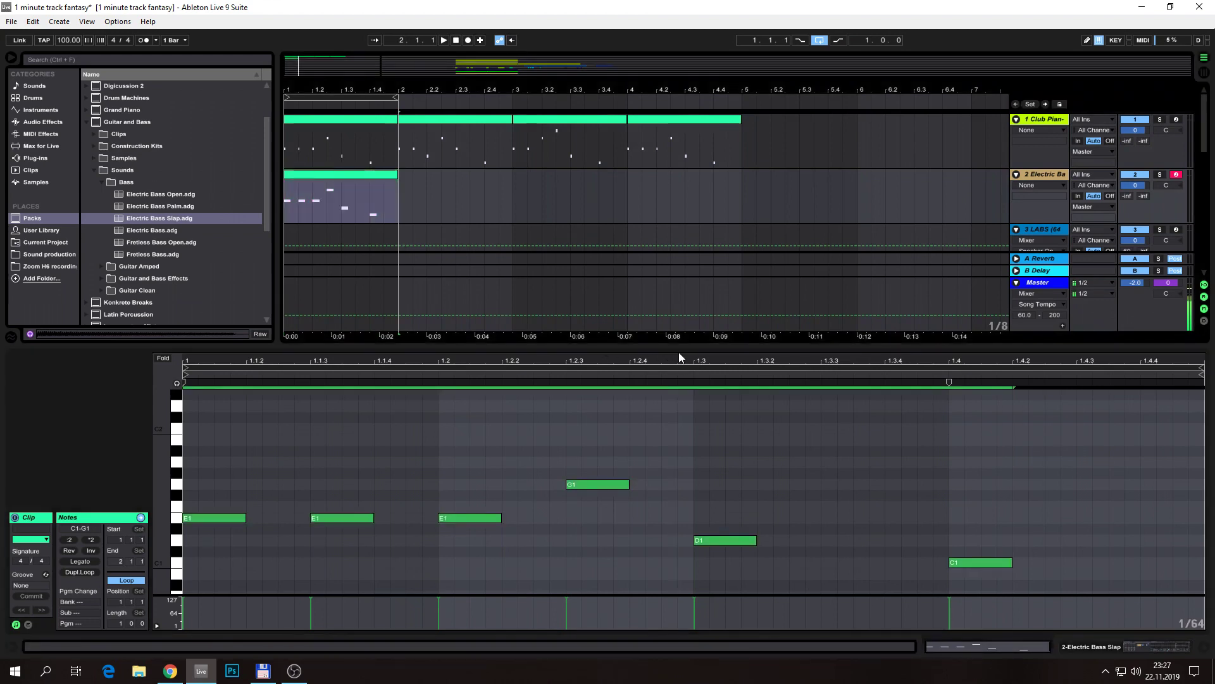
{"action": "left_click", "coordinate": [609, 486]}
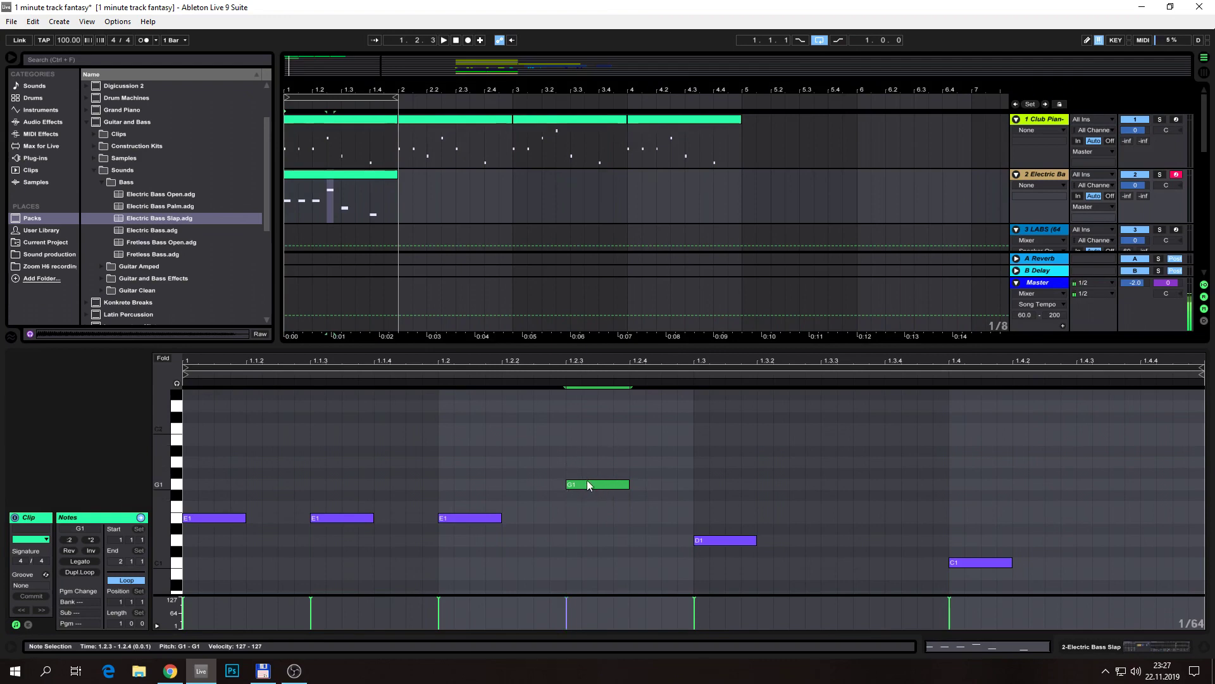
{"action": "left_click_drag", "start_coordinate": [587, 484], "coordinate": [585, 518]}
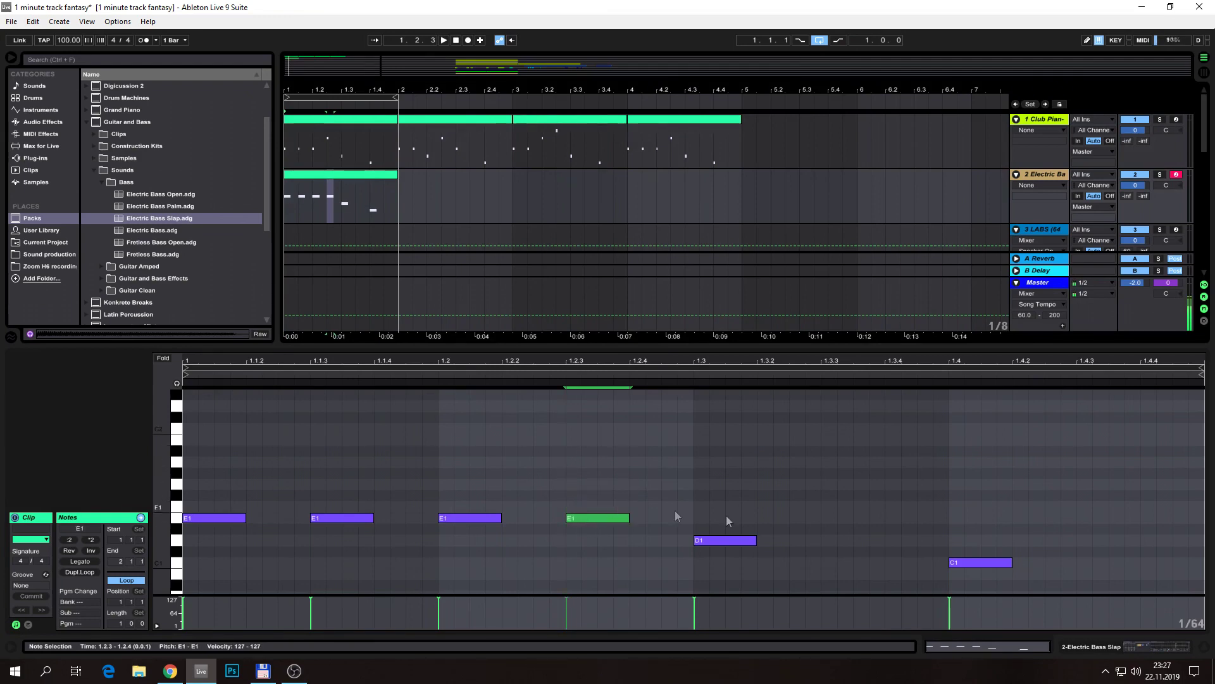
{"action": "left_click_drag", "start_coordinate": [720, 540], "coordinate": [720, 519]}
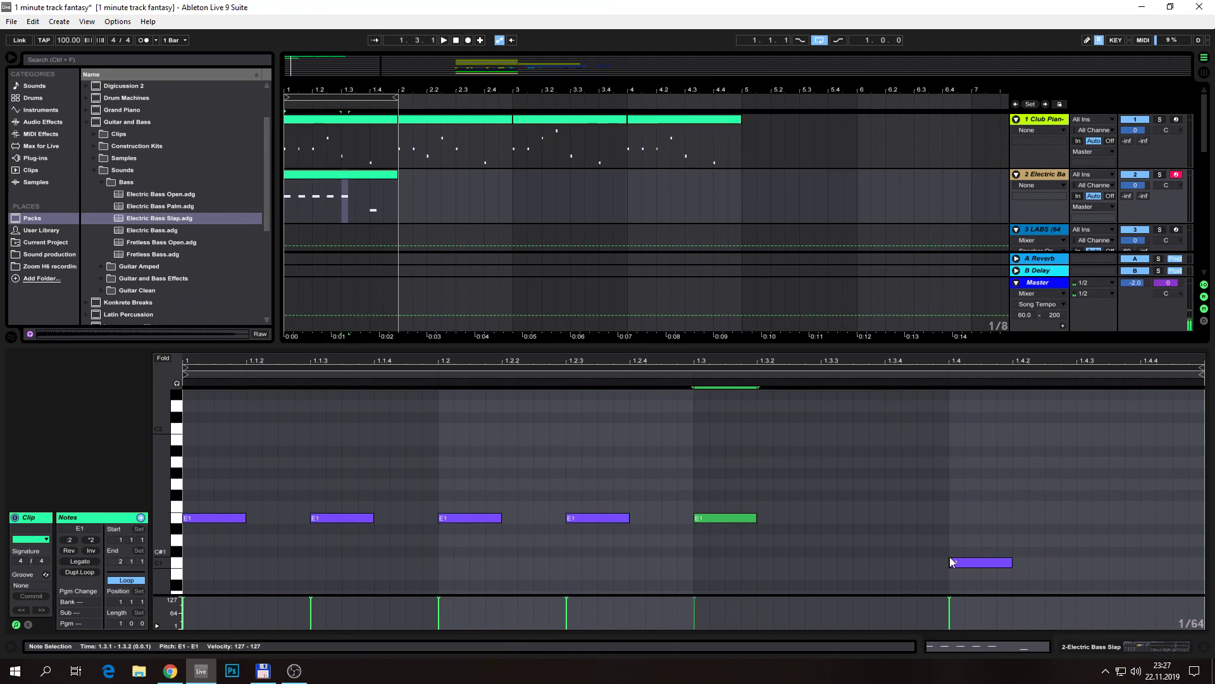
{"action": "left_click_drag", "start_coordinate": [964, 561], "coordinate": [964, 519]}
Copy the E1 bass note at 1.3 to 1.3.3
{"action": "left_click", "coordinate": [717, 519]}
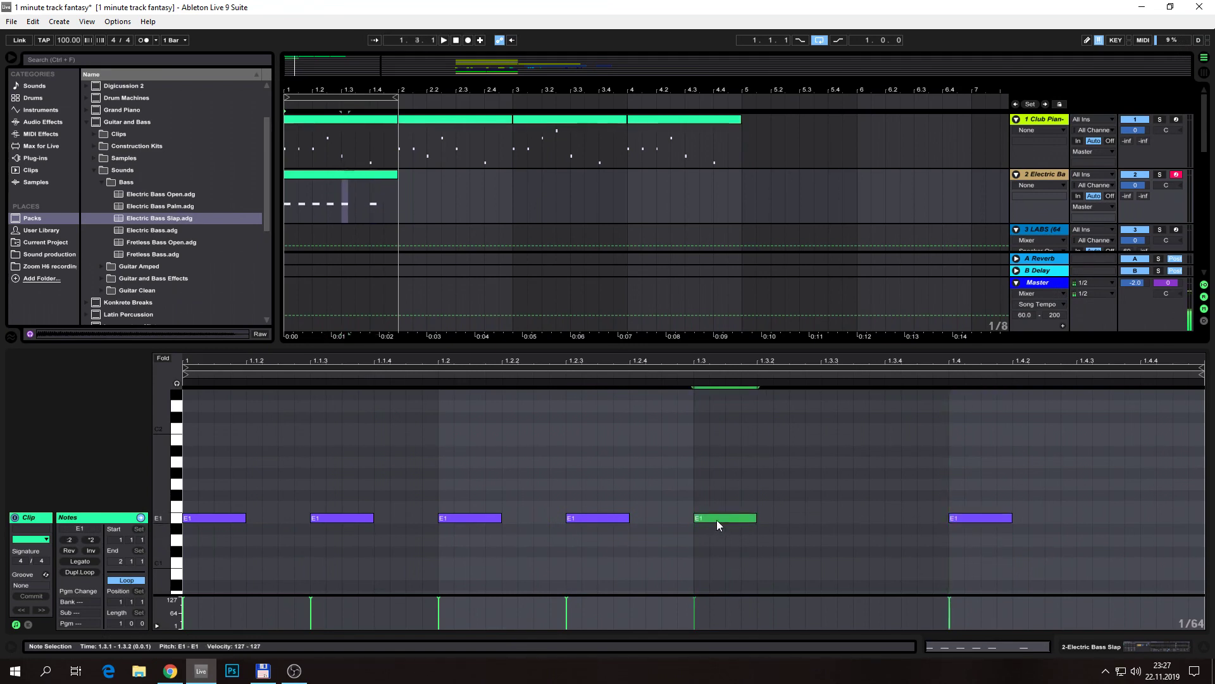
{"action": "left_click_drag", "start_coordinate": [723, 518], "coordinate": [851, 520]}
{"action": "left_click", "coordinate": [724, 519]}
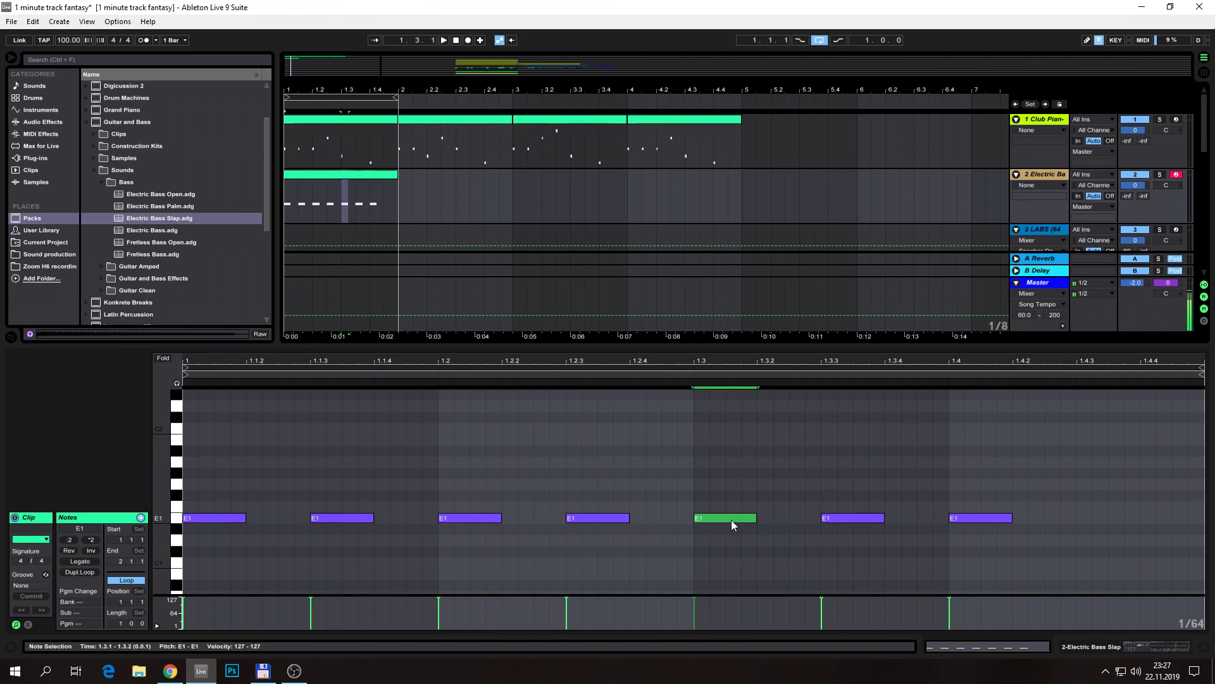
{"action": "left_click_drag", "start_coordinate": [725, 516], "coordinate": [730, 468]}
{"action": "double_click", "coordinate": [718, 466]}
{"action": "double_click", "coordinate": [781, 462]}
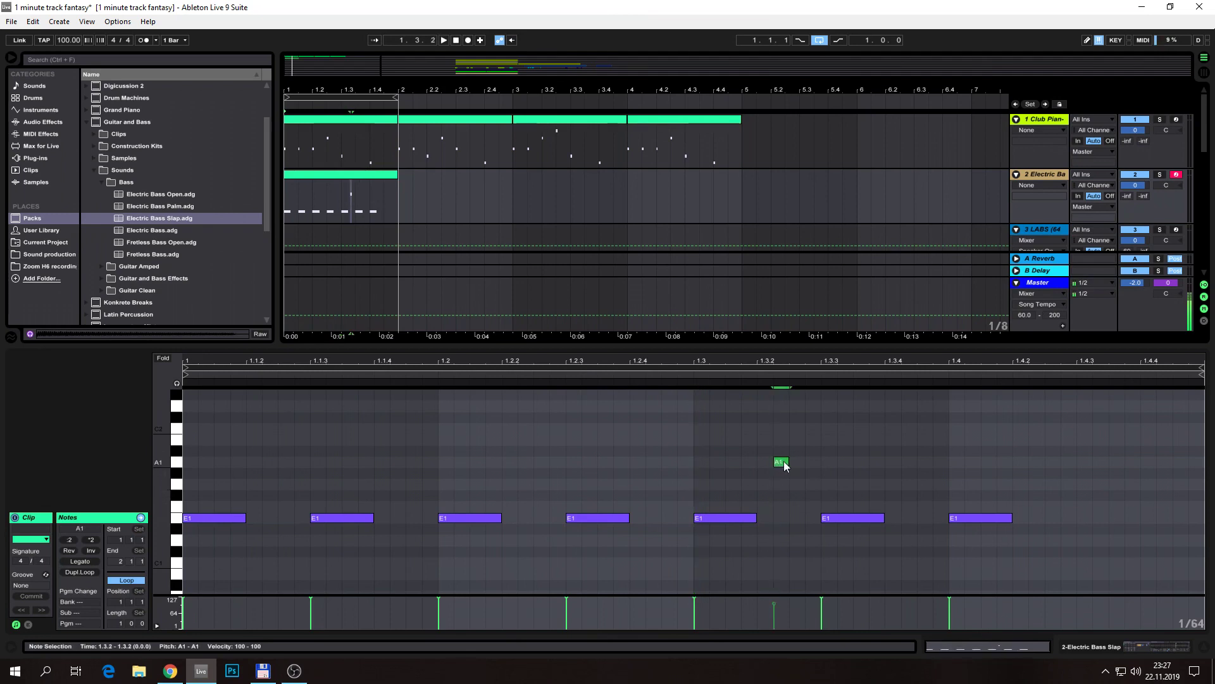
{"action": "double_click", "coordinate": [784, 464]}
Copy the E1 bass note at 1.4 to 1.4.3
{"action": "left_click", "coordinate": [715, 519]}
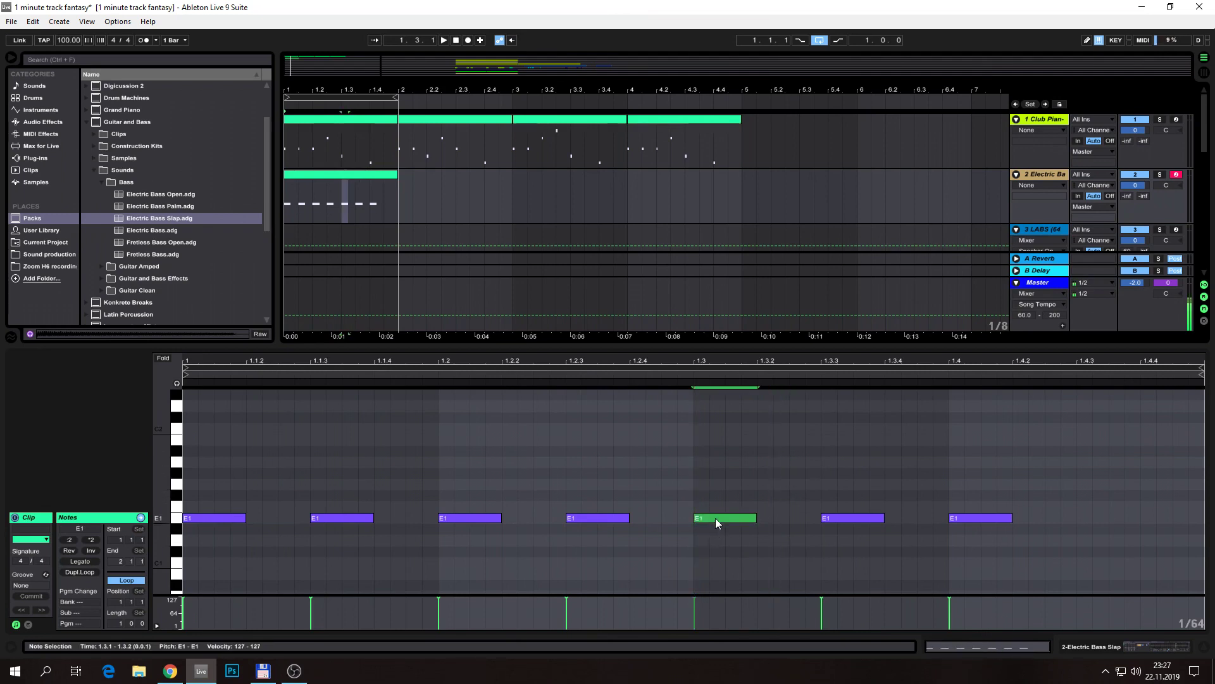
{"action": "left_click", "coordinate": [984, 517]}
{"action": "left_click_drag", "start_coordinate": [979, 518], "coordinate": [1112, 517]}
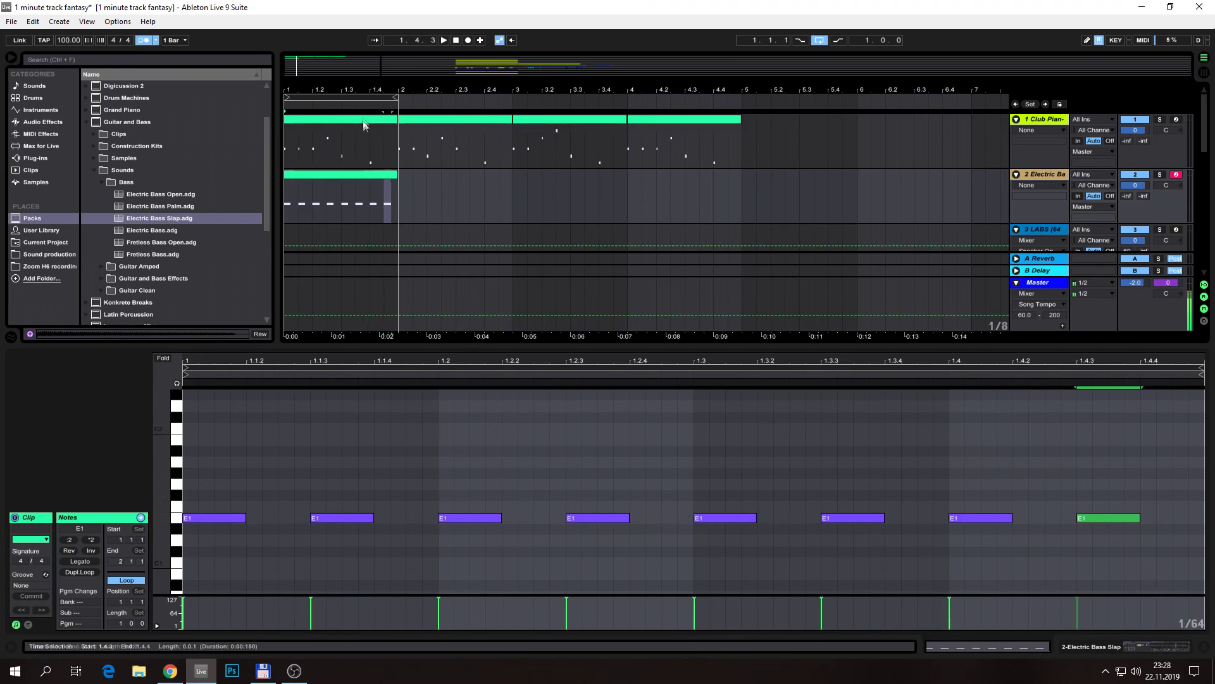
Play back the bar 1 loop to check the repeated E1 bass notes against the piano clip
{"action": "left_click", "coordinate": [357, 98]}
{"action": "left_click", "coordinate": [341, 175]}
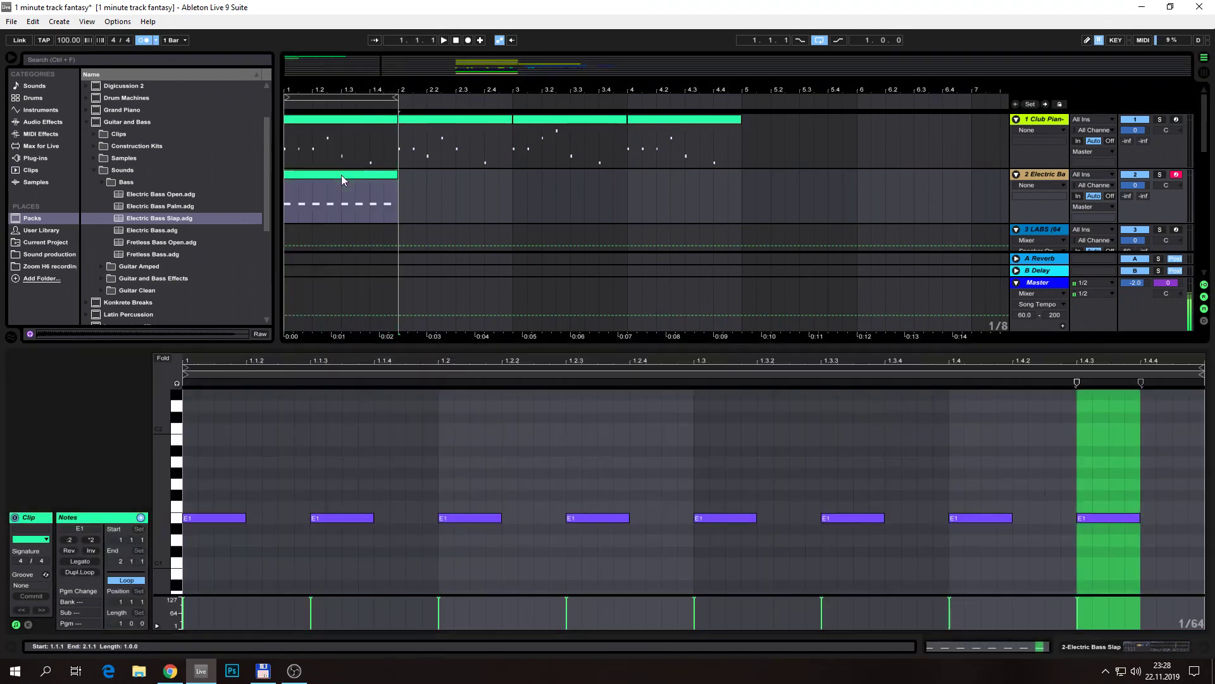
{"action": "key", "text": "space"}
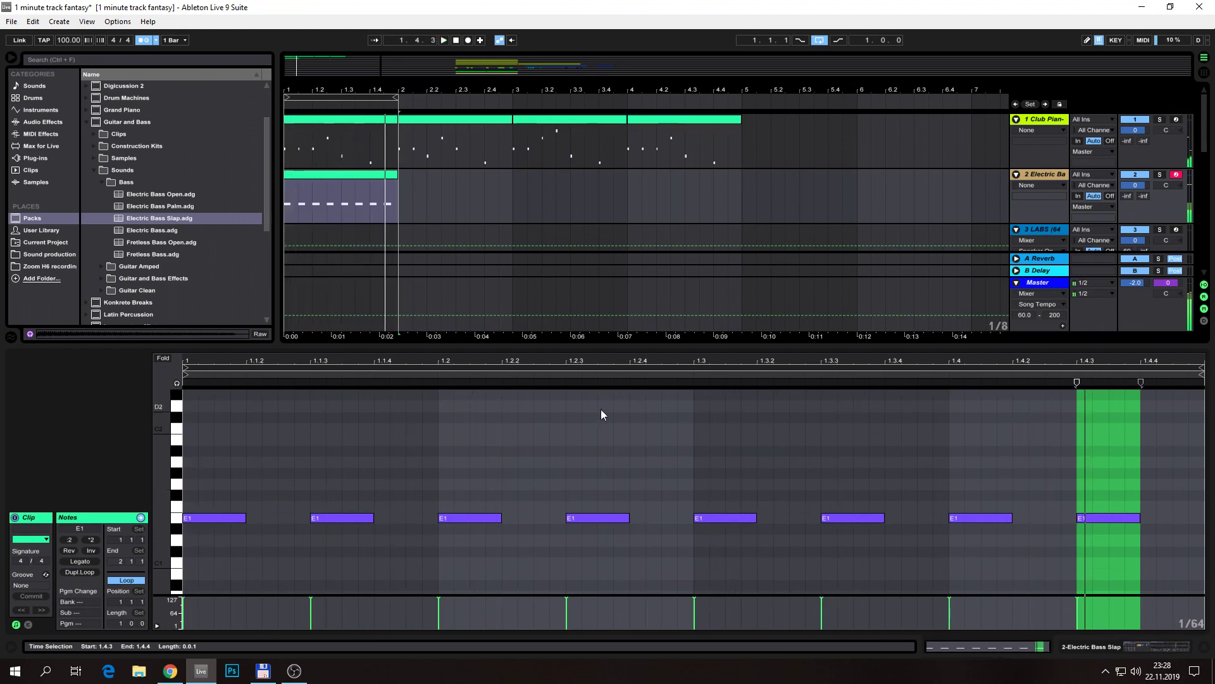
{"action": "left_click", "coordinate": [344, 187]}
{"action": "left_click", "coordinate": [344, 188]}
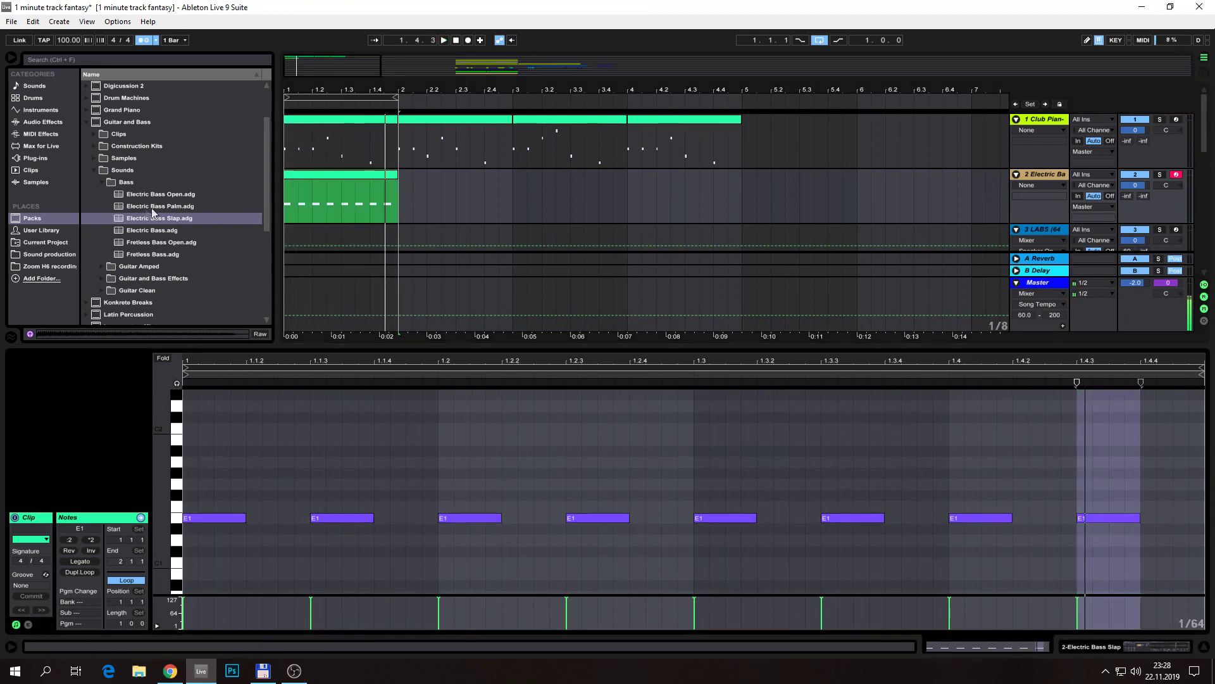
{"action": "left_click", "coordinate": [367, 120]}
{"action": "left_click", "coordinate": [351, 178]}
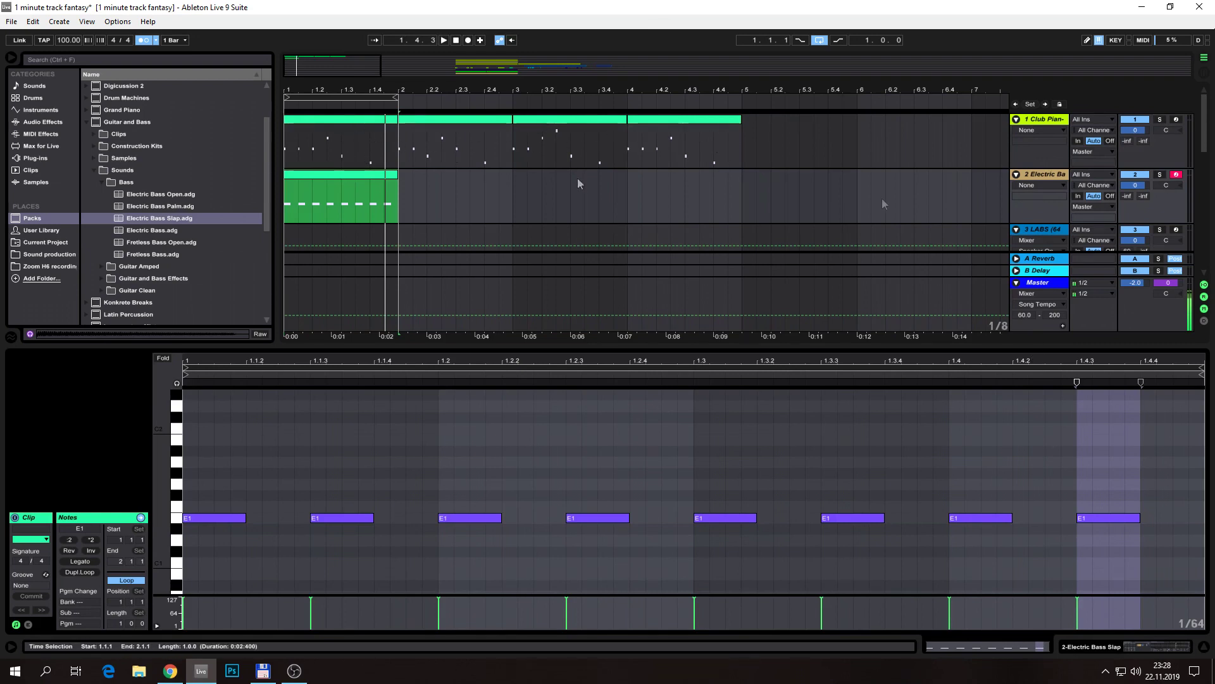
Select the Electric Bass track, open the Sounds category in the browser and collapse its Bass folder
{"action": "left_click", "coordinate": [1053, 180]}
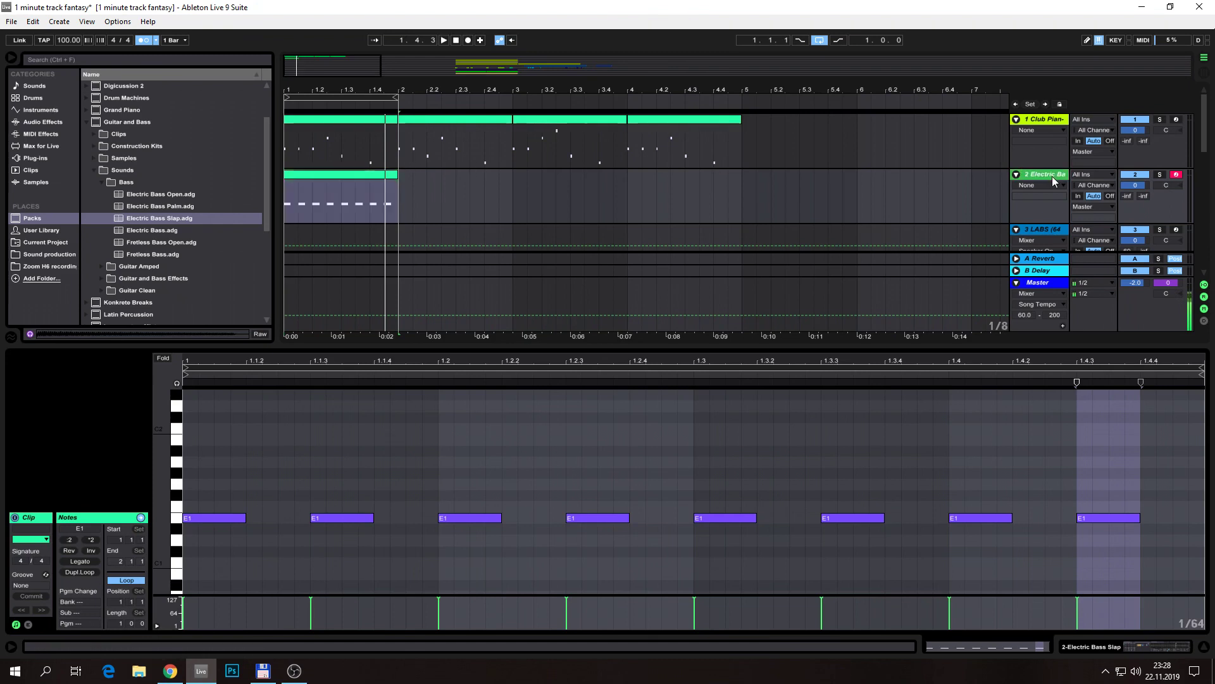
{"action": "left_click", "coordinate": [35, 88]}
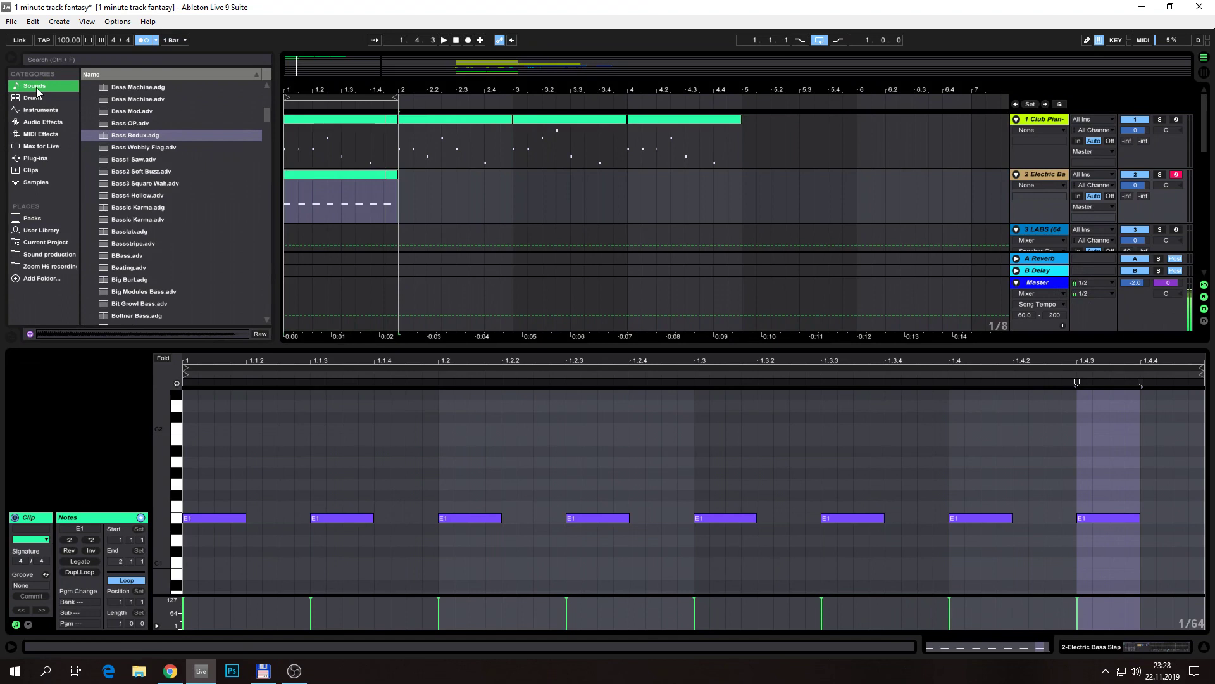
{"action": "left_click_drag", "start_coordinate": [267, 118], "coordinate": [269, 100]}
{"action": "left_click", "coordinate": [88, 97]}
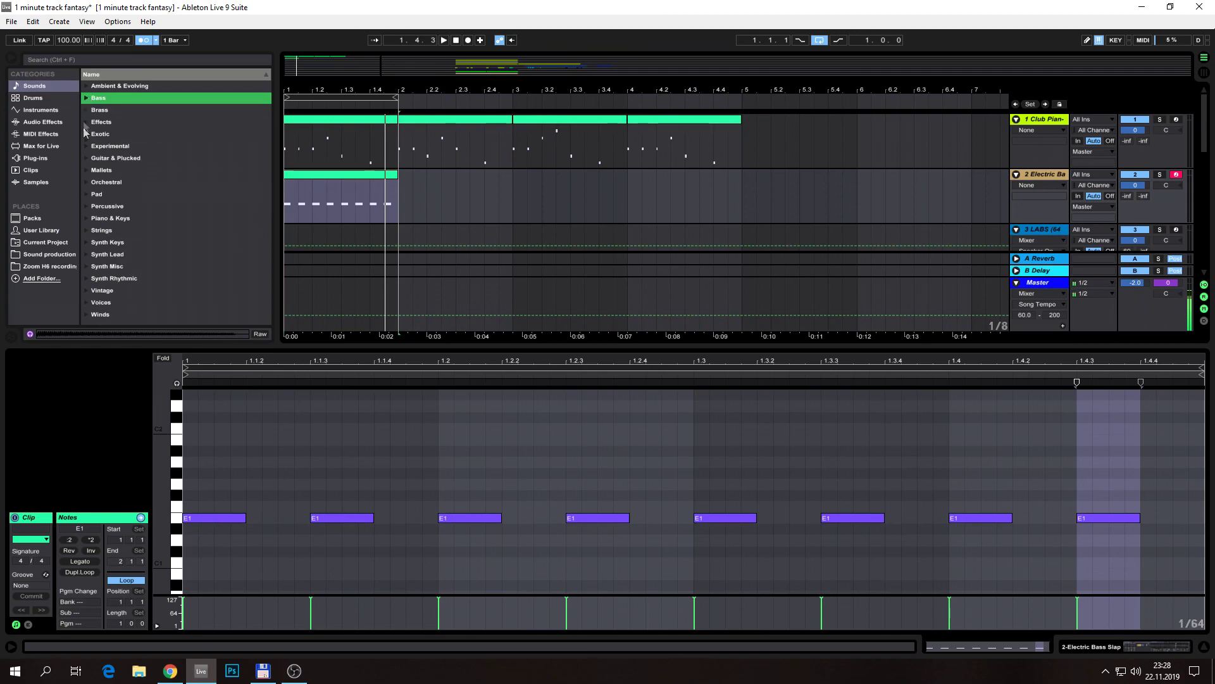
Audition presets in the Synth Keys sounds folder and try Dreamers.adv on the Electric Bass track
{"action": "left_click", "coordinate": [110, 242]}
{"action": "left_click", "coordinate": [86, 242]}
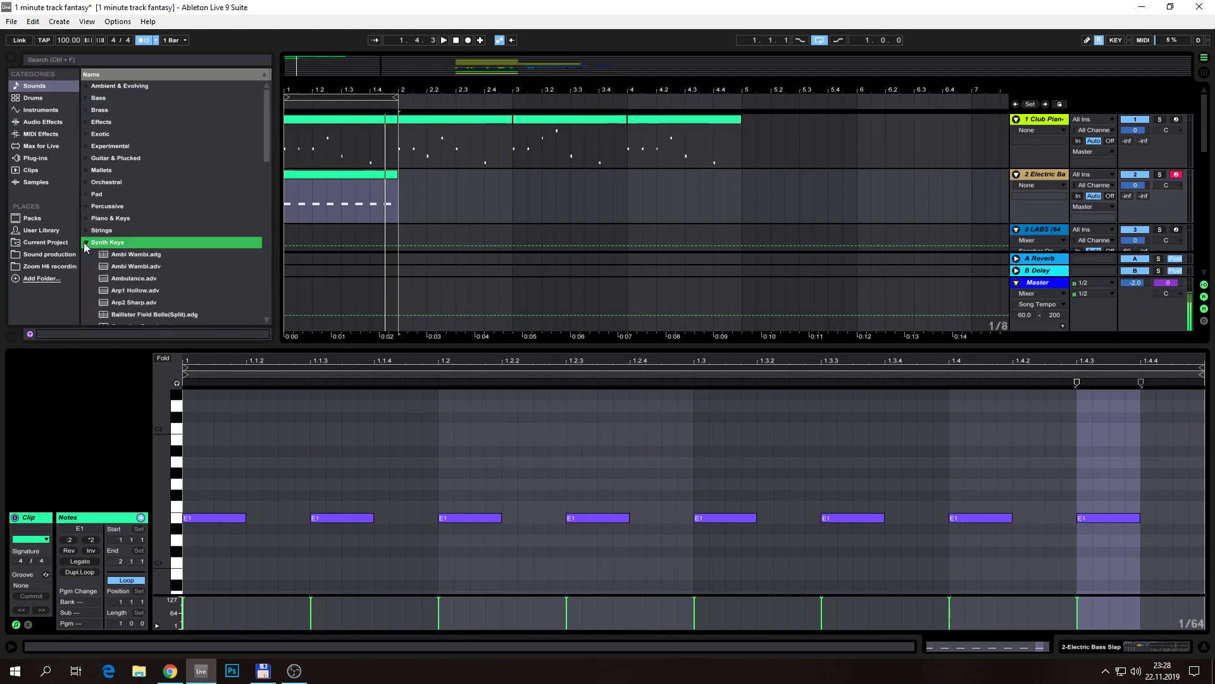
{"action": "scroll", "coordinate": [195, 158], "scroll_direction": "down", "scroll_amount": 3}
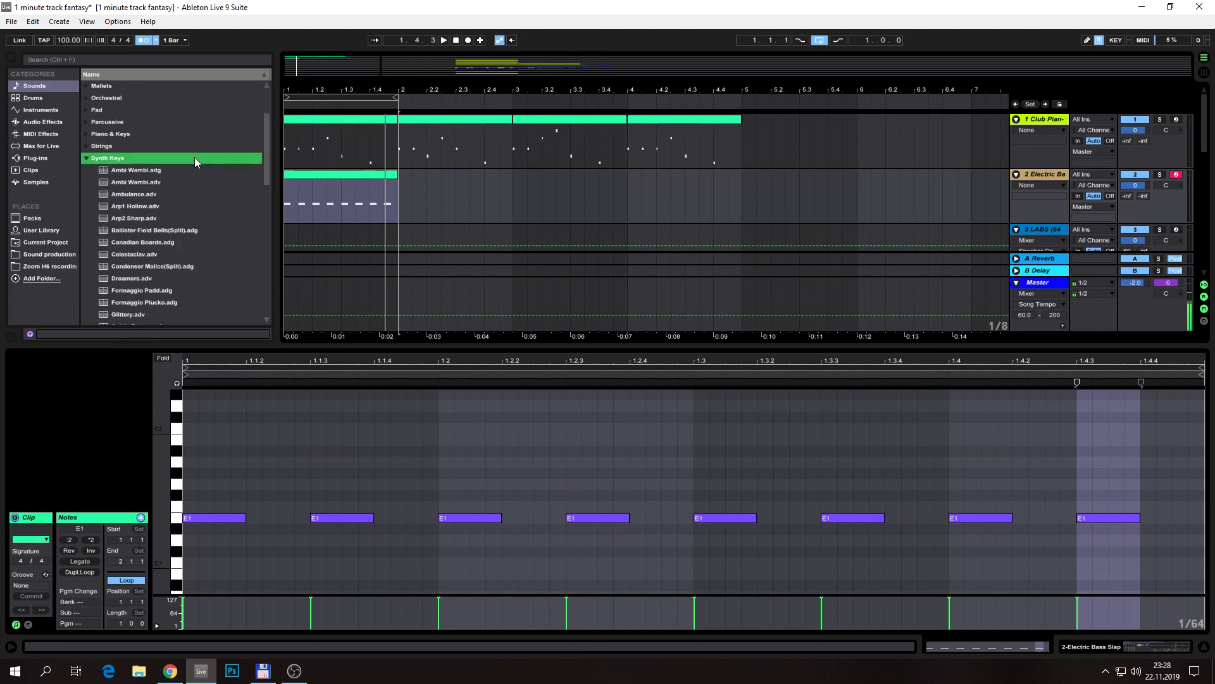
{"action": "left_click", "coordinate": [141, 170]}
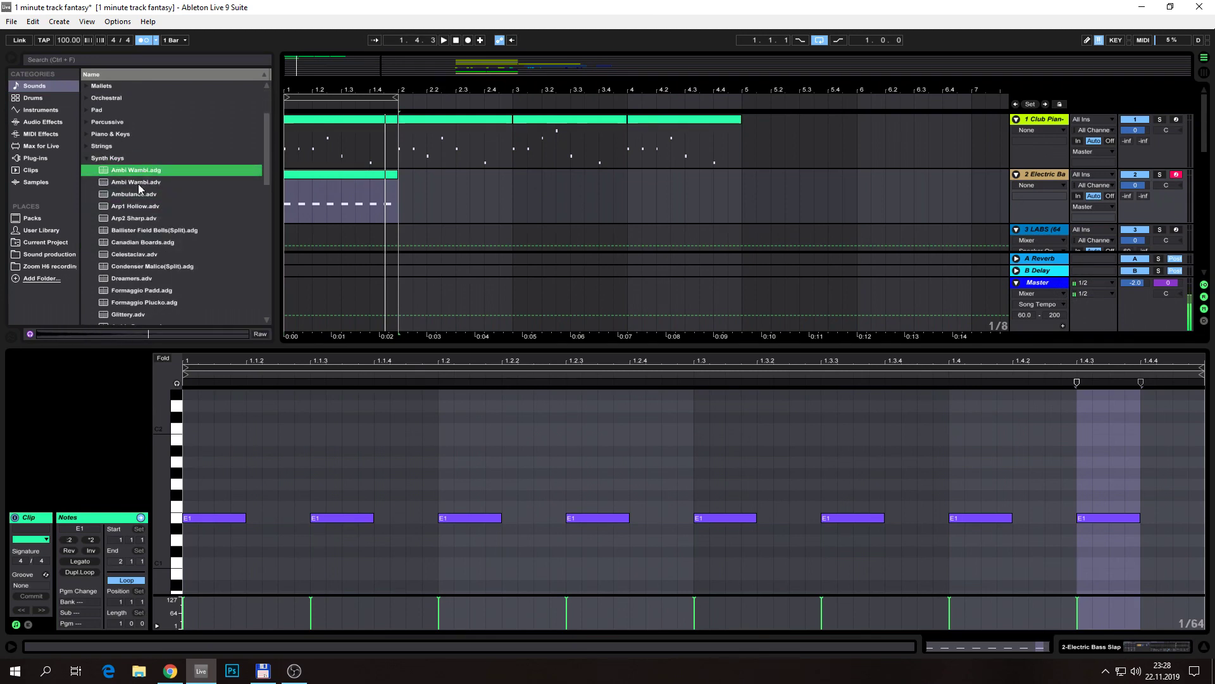
{"action": "left_click", "coordinate": [140, 197]}
{"action": "left_click", "coordinate": [154, 215]}
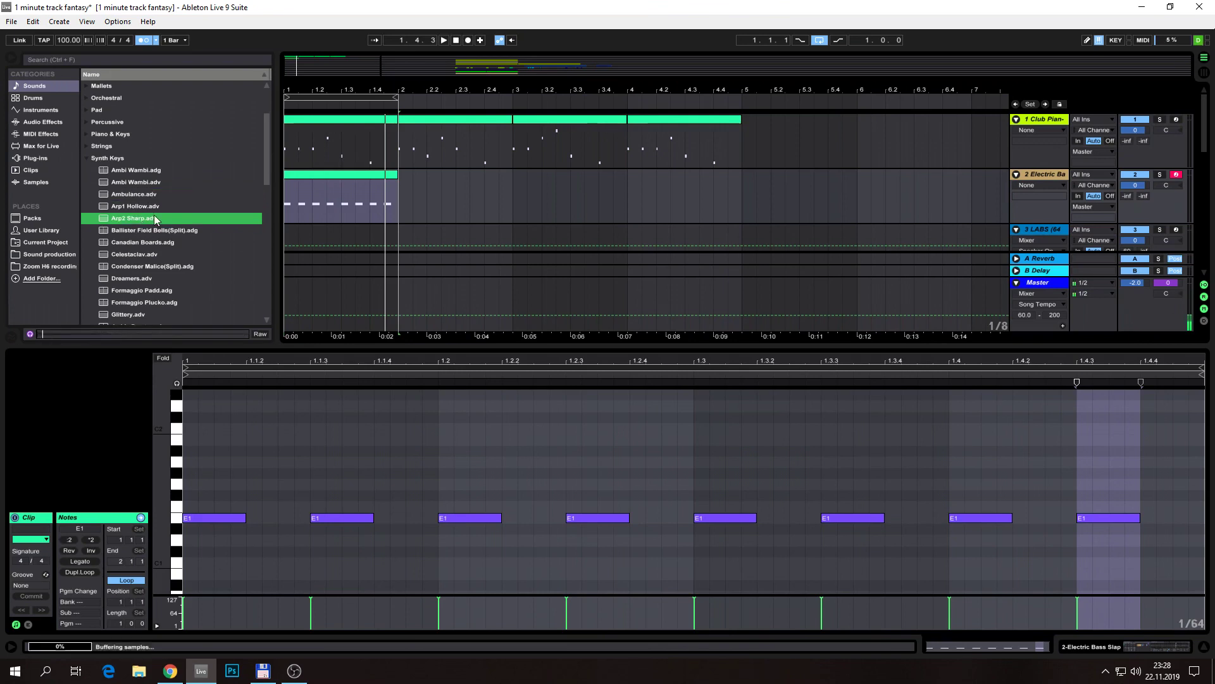
{"action": "left_click", "coordinate": [146, 250]}
{"action": "scroll", "coordinate": [166, 190], "scroll_direction": "down", "scroll_amount": 3}
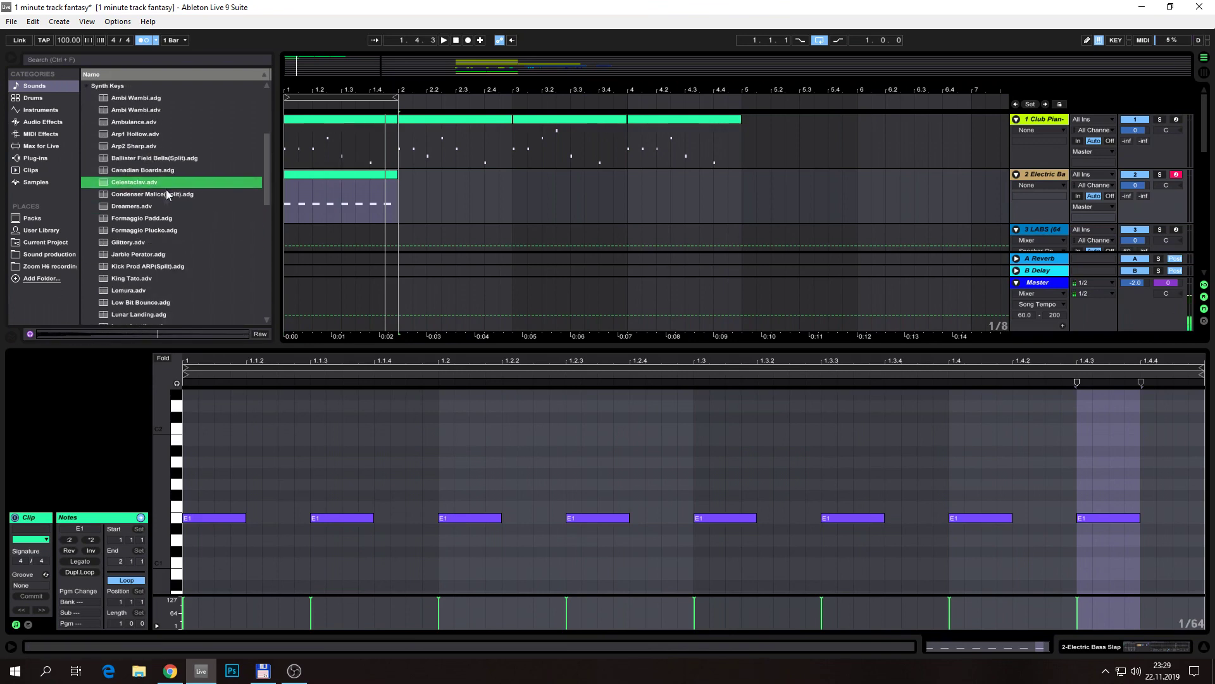
{"action": "left_click", "coordinate": [138, 205]}
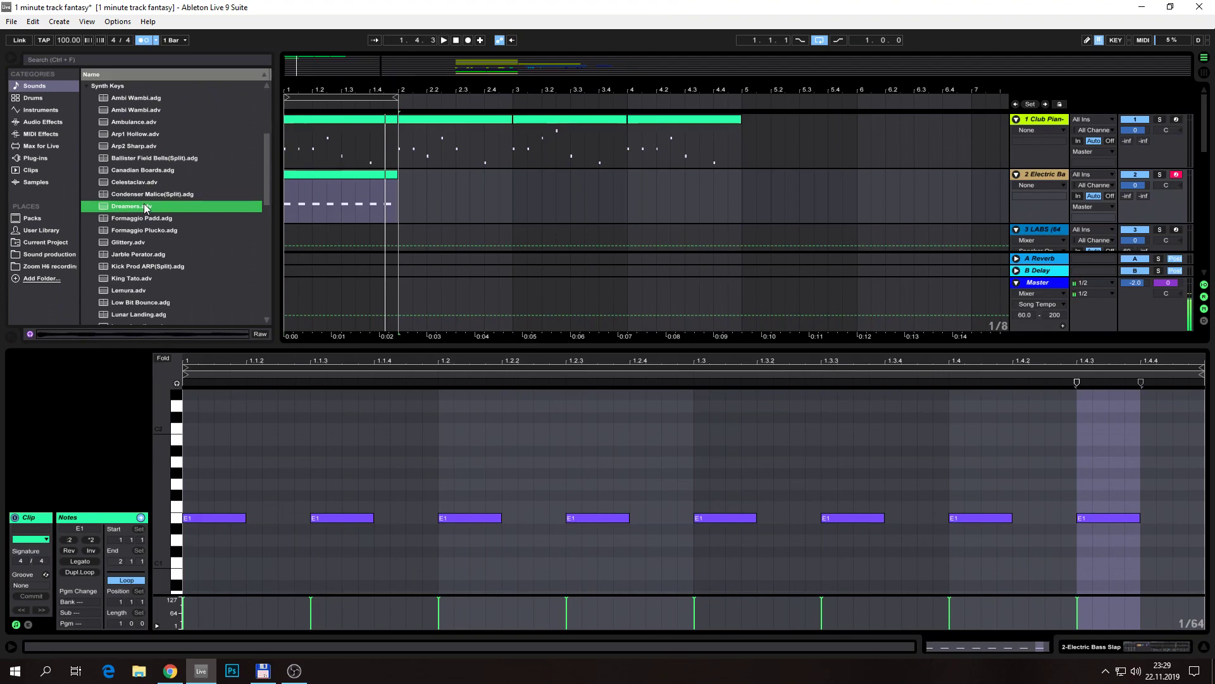
{"action": "left_click_drag", "start_coordinate": [133, 207], "coordinate": [351, 191]}
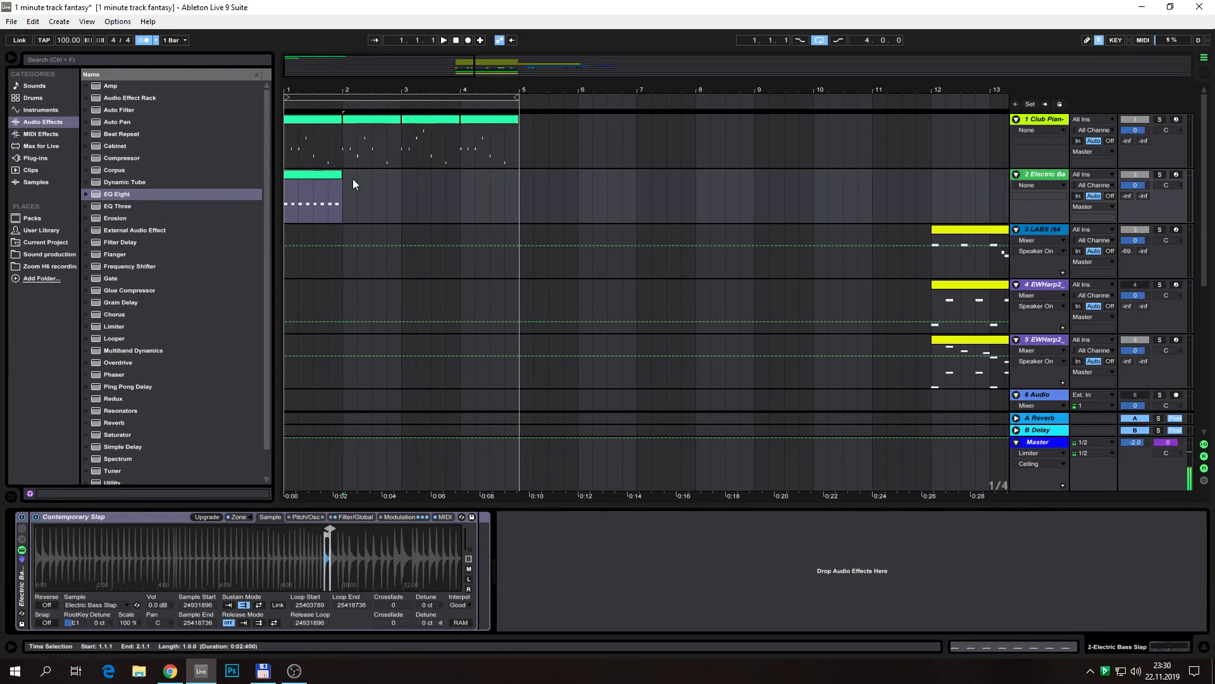
Browse the Ambient & Evolving sounds and load Ambient Swells.adv onto the Electric Bass track
{"action": "left_click", "coordinate": [331, 176]}
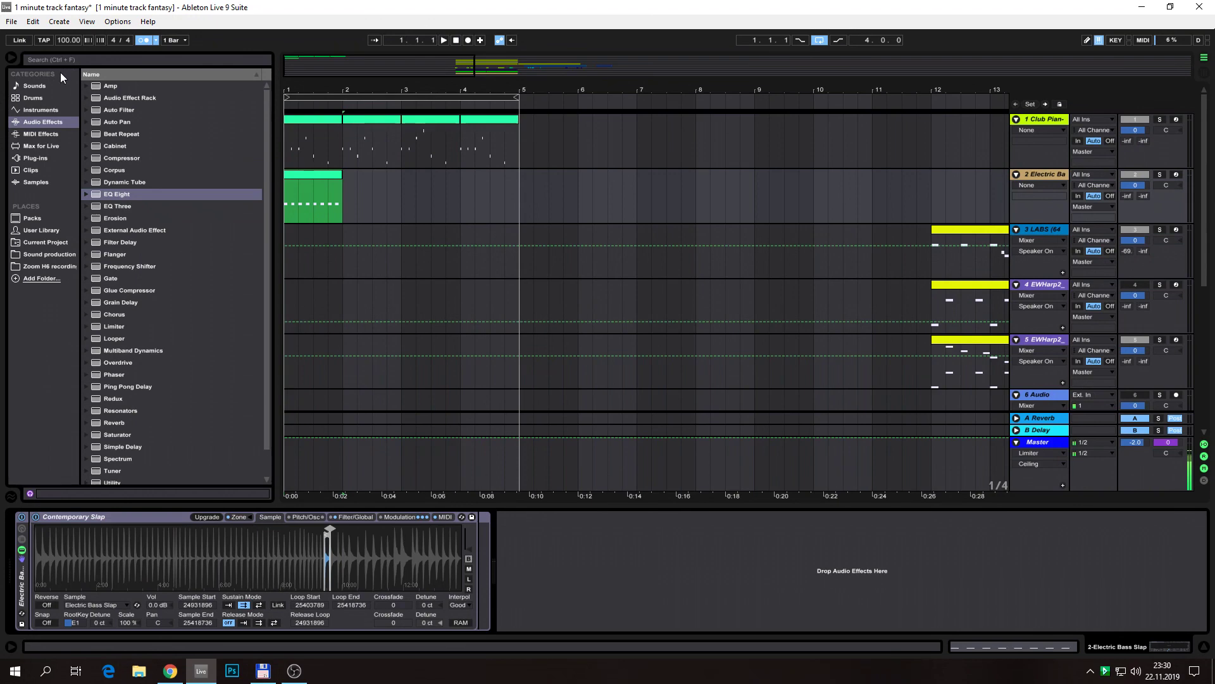
{"action": "left_click", "coordinate": [29, 85]}
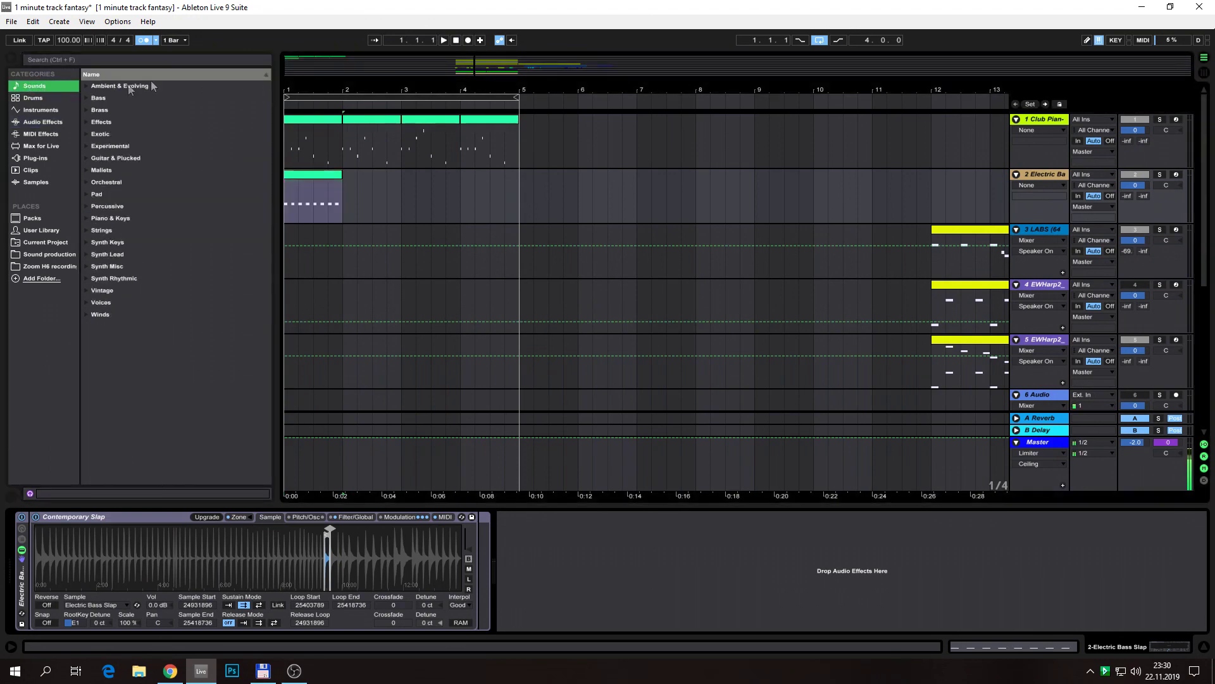
{"action": "left_click", "coordinate": [103, 90]}
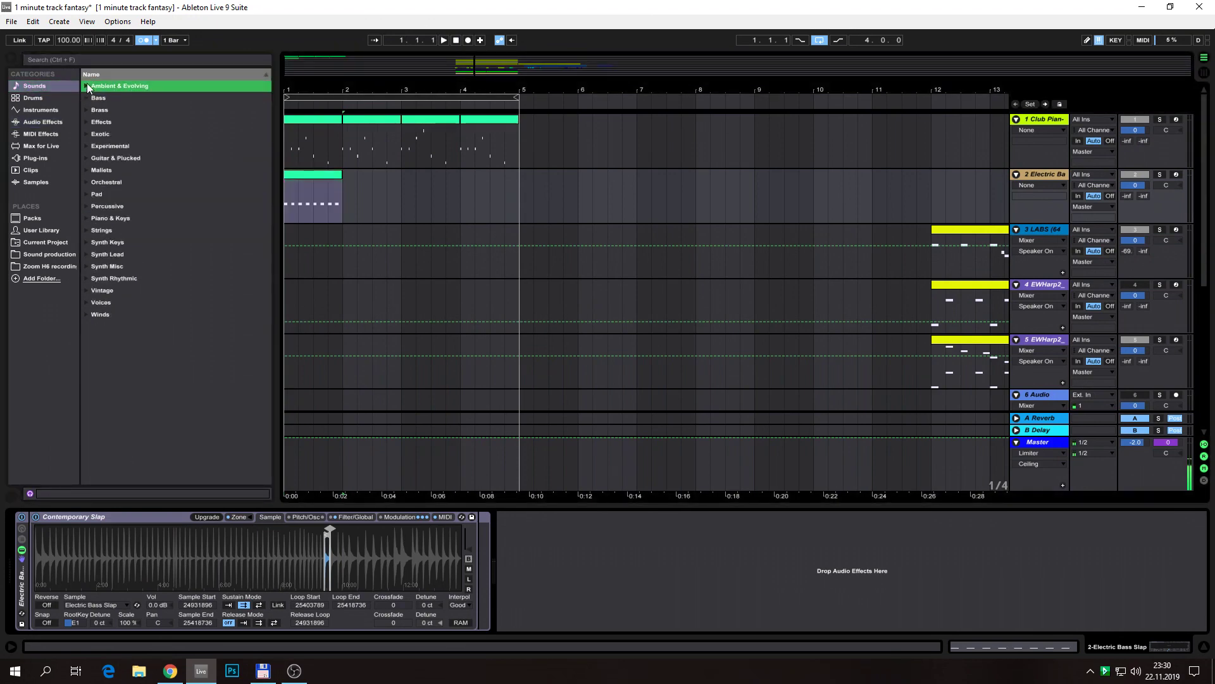
{"action": "left_click", "coordinate": [86, 85]}
{"action": "left_click", "coordinate": [136, 122]}
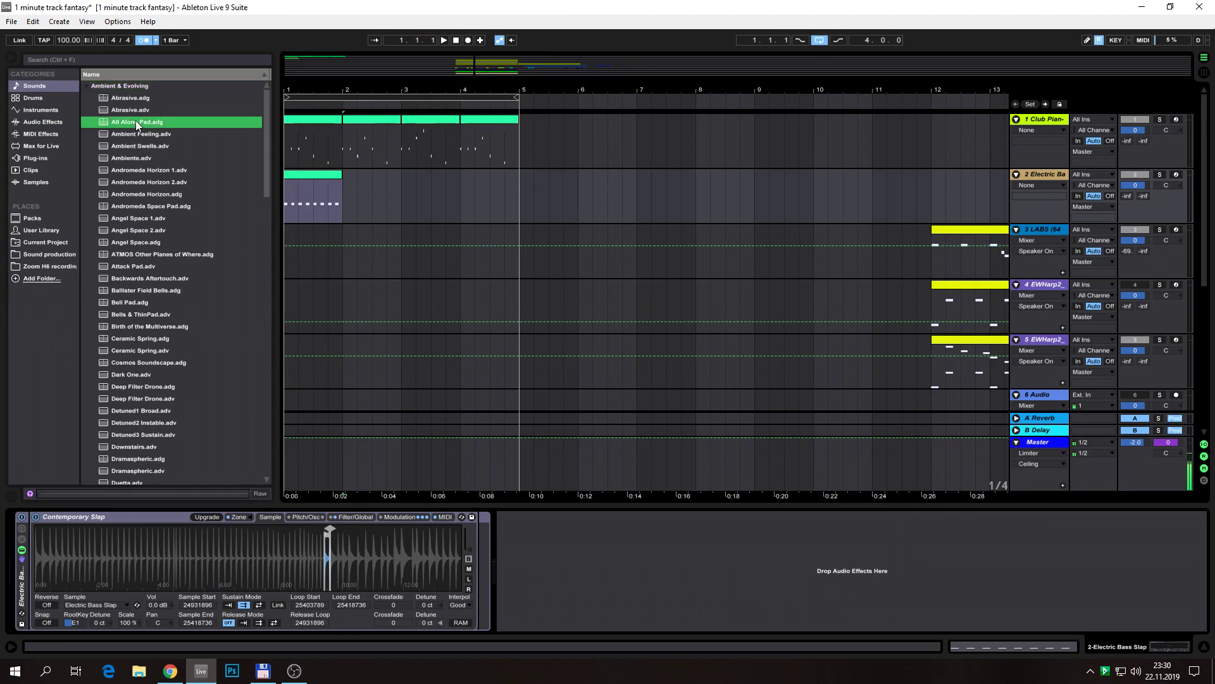
{"action": "key", "text": "Down"}
{"action": "key", "text": "Down"}
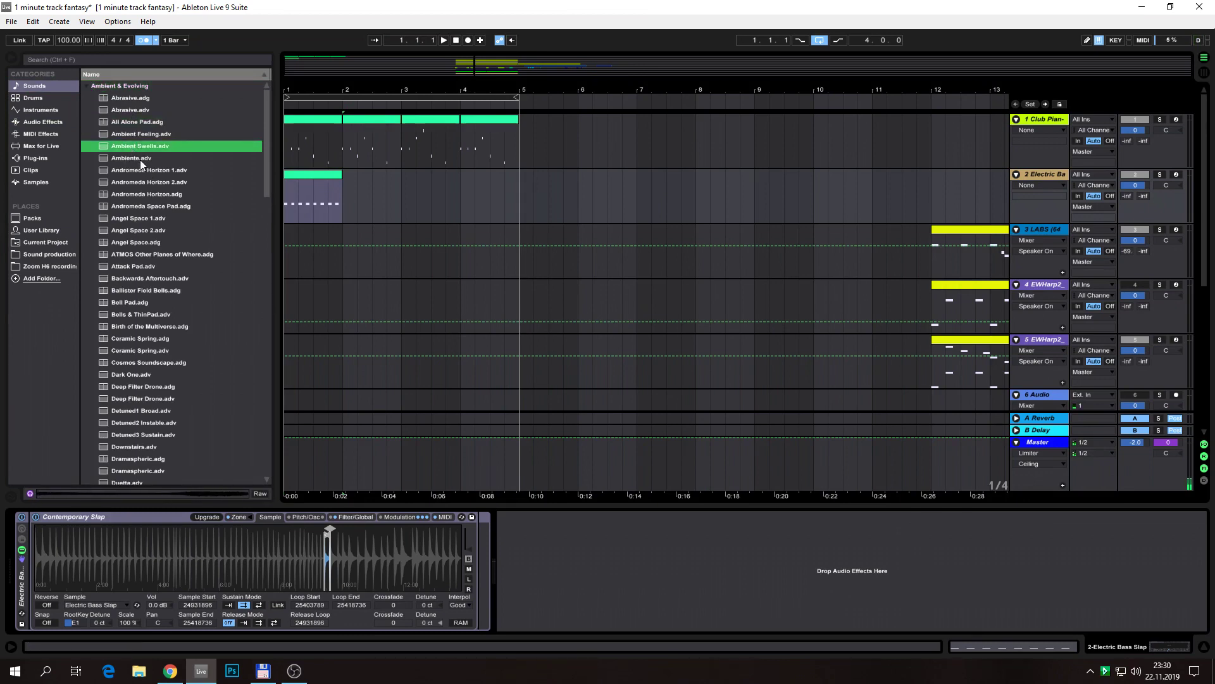
{"action": "left_click_drag", "start_coordinate": [141, 147], "coordinate": [347, 196]}
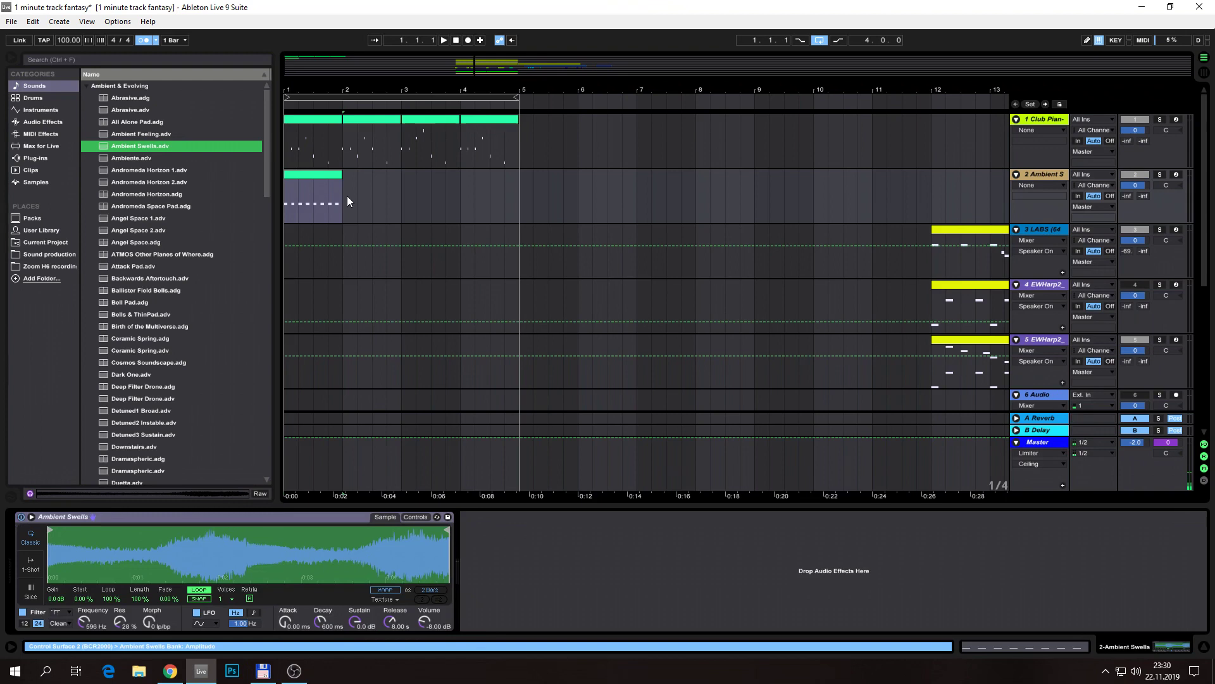
Arm the Ambient Swells track for recording and play the arrangement to hear the new instrument
{"action": "left_click", "coordinate": [1042, 174]}
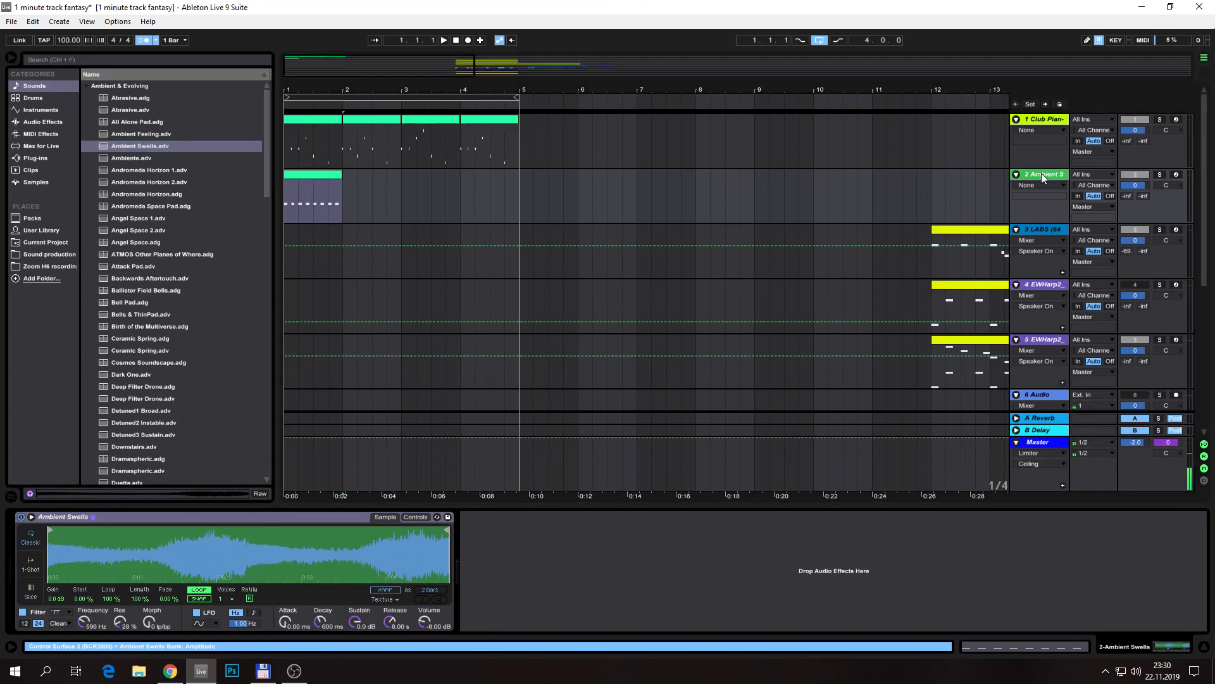
{"action": "left_click", "coordinate": [1175, 175]}
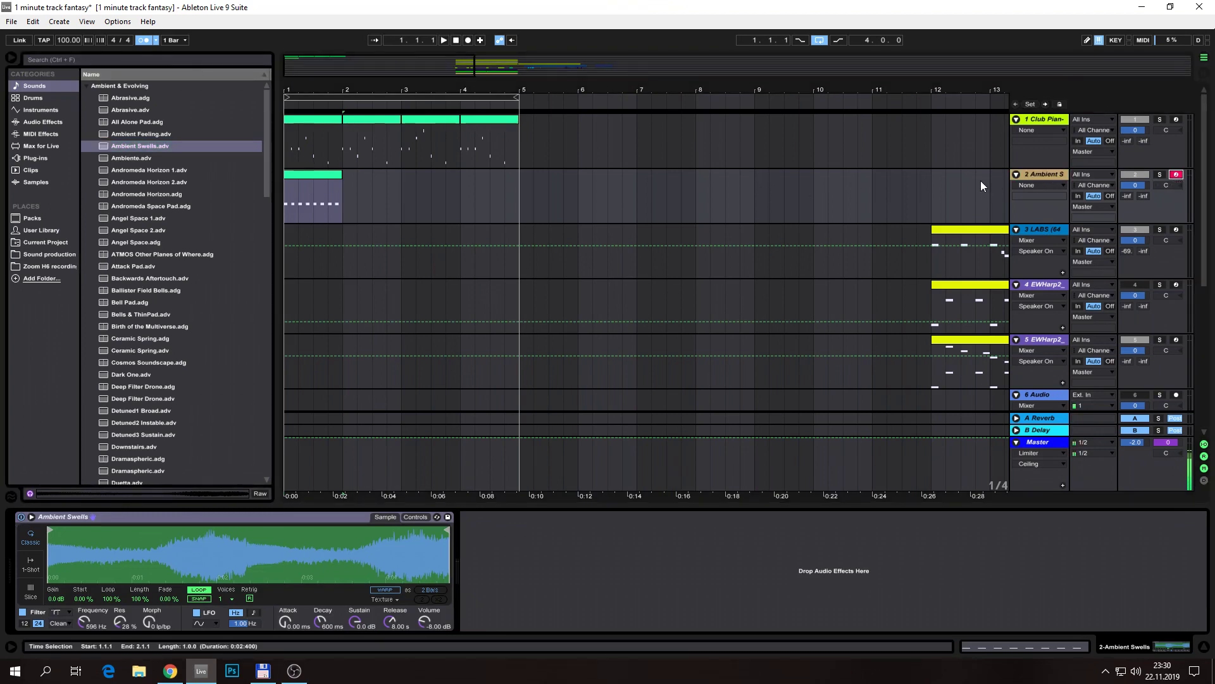
{"action": "key", "text": "space"}
{"action": "left_click", "coordinate": [1045, 178]}
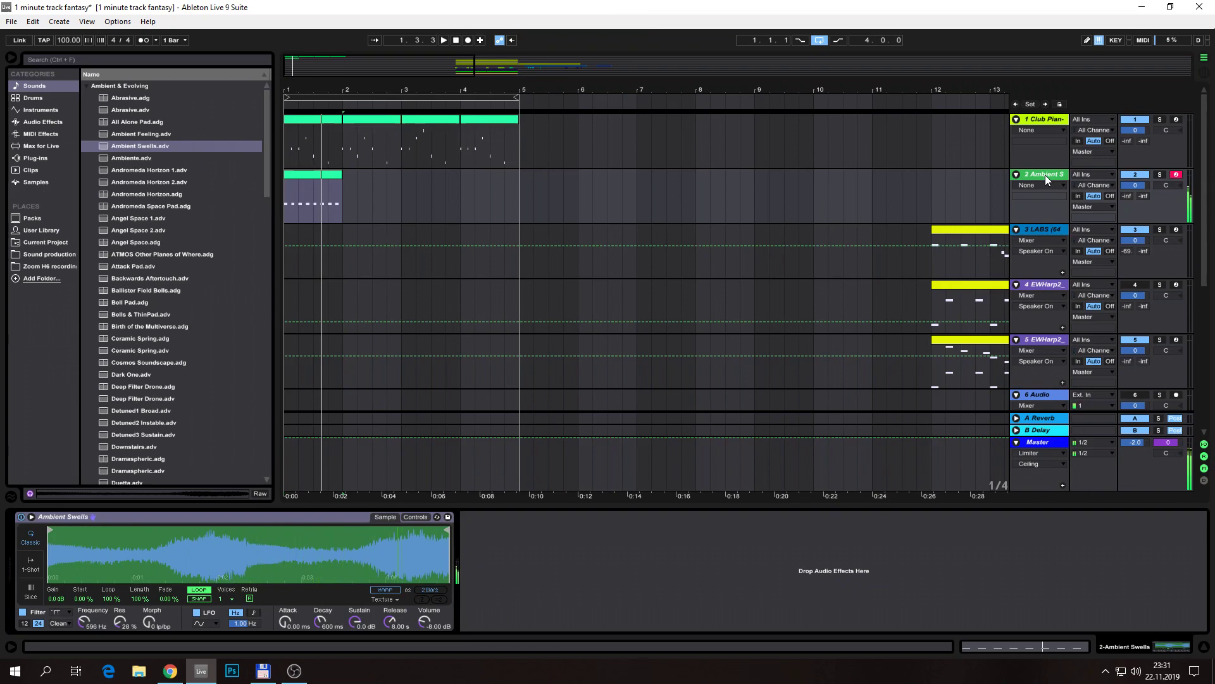
Delete the old bar 1 clip from the Ambient Swells track and set the track volume to -7.0
{"action": "left_click", "coordinate": [329, 118]}
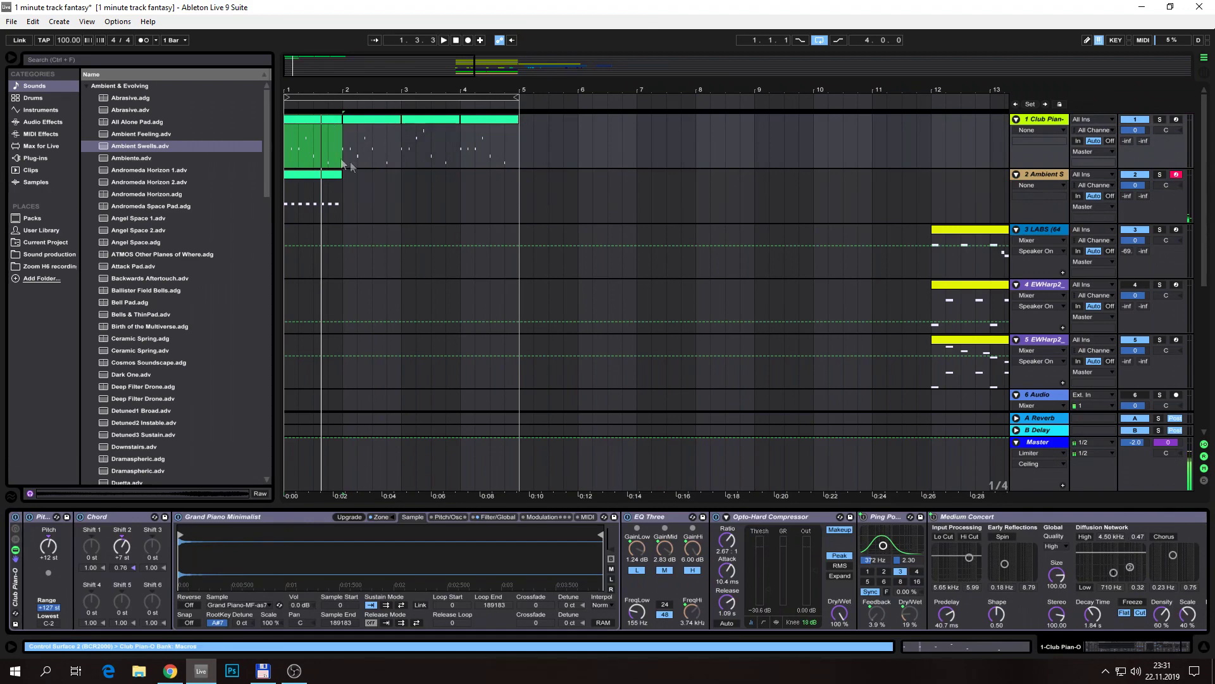
{"action": "left_click", "coordinate": [314, 176]}
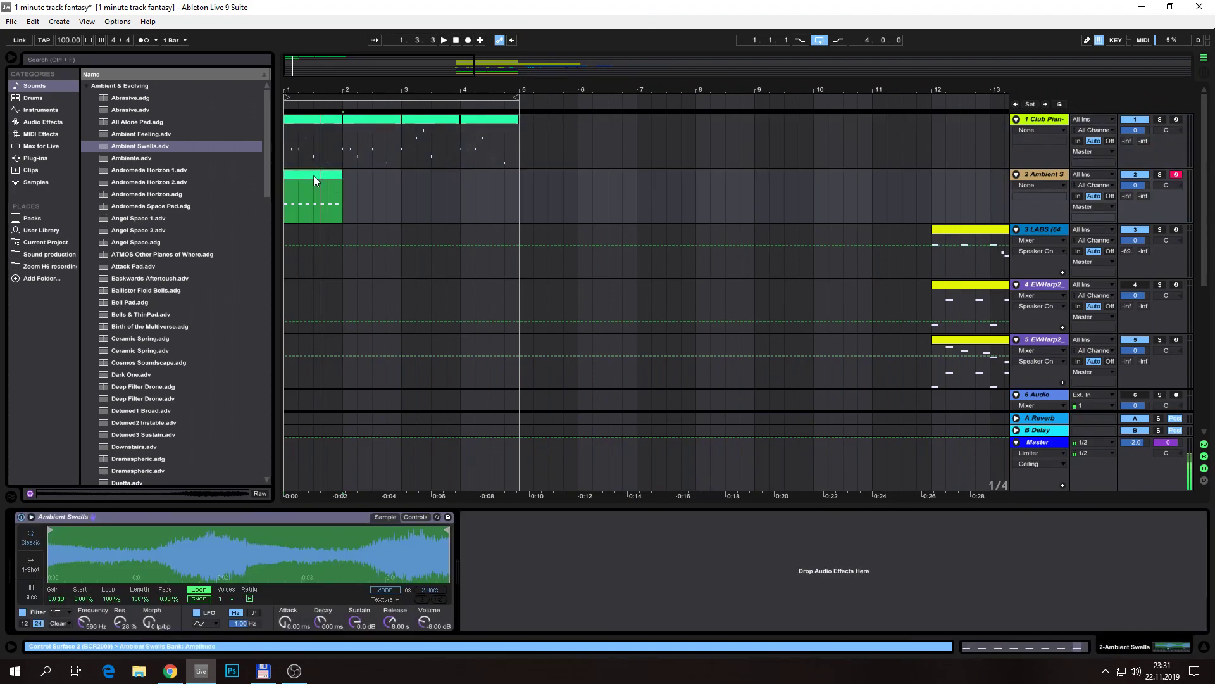
{"action": "key", "text": "Delete"}
{"action": "left_click", "coordinate": [302, 199]}
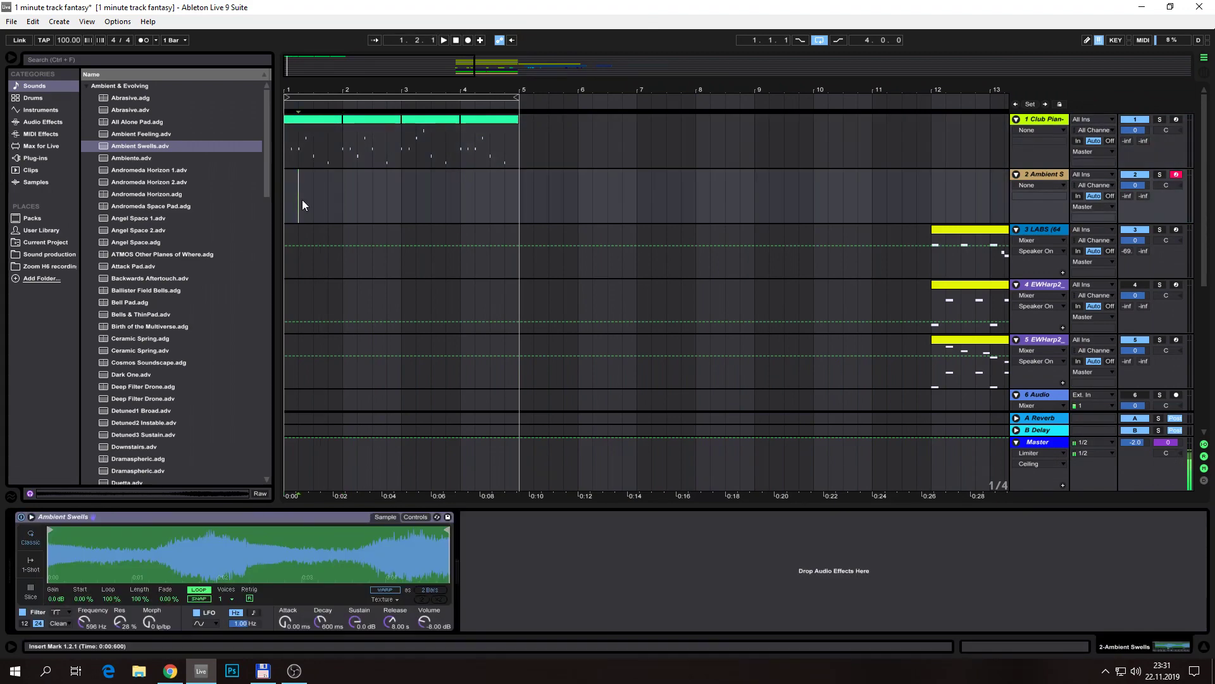
{"action": "left_click_drag", "start_coordinate": [1141, 186], "coordinate": [1140, 218]}
{"action": "key", "text": "space"}
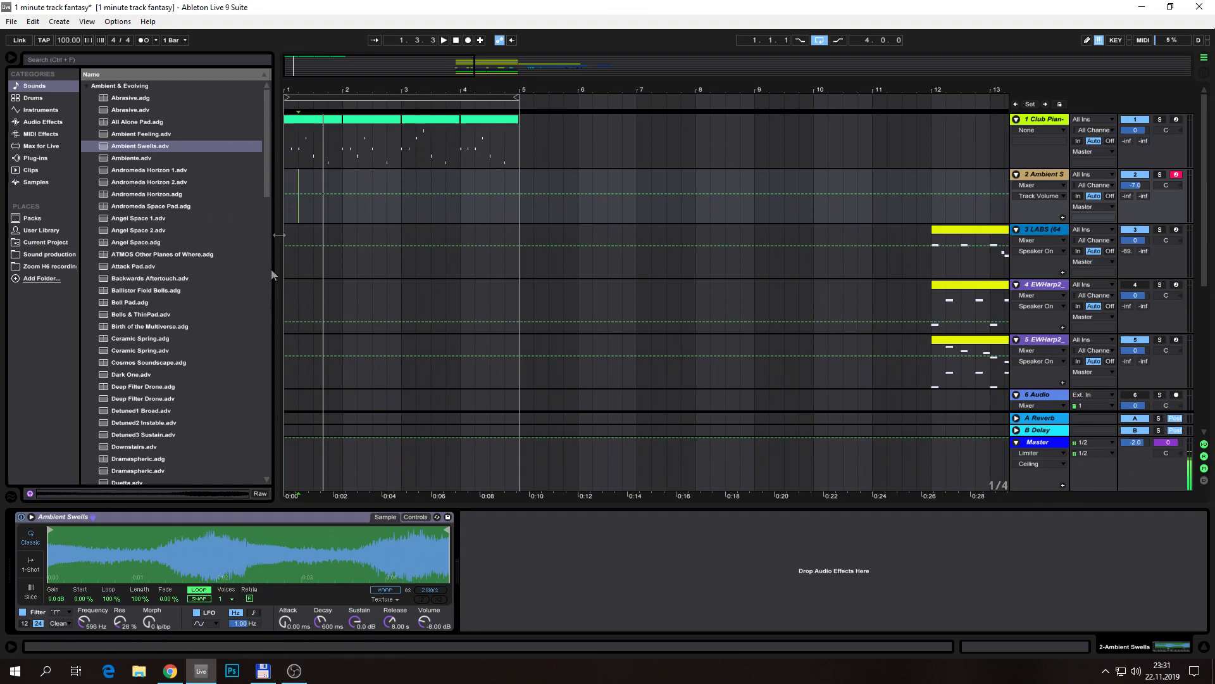
Insert an empty two-bar MIDI clip at the start of the Ambient Swells track and open its note editor
{"action": "left_click_drag", "start_coordinate": [287, 215], "coordinate": [397, 207]}
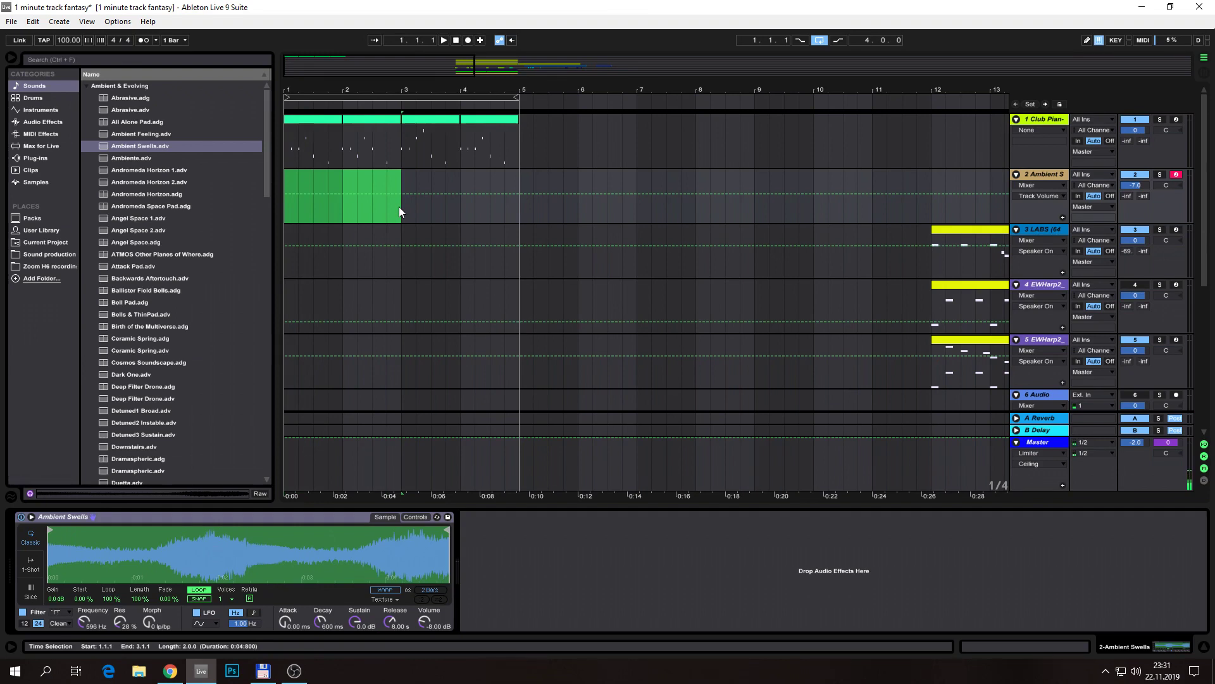
{"action": "key", "text": "ctrl+shift+m"}
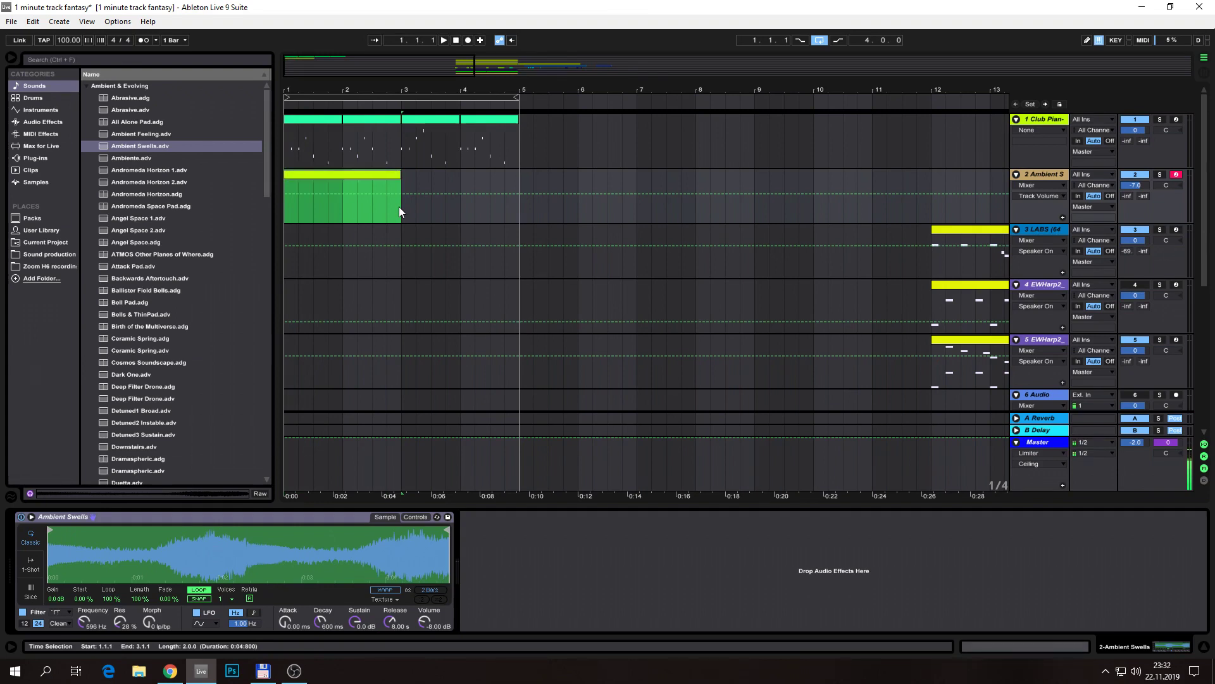
{"action": "double_click", "coordinate": [366, 172]}
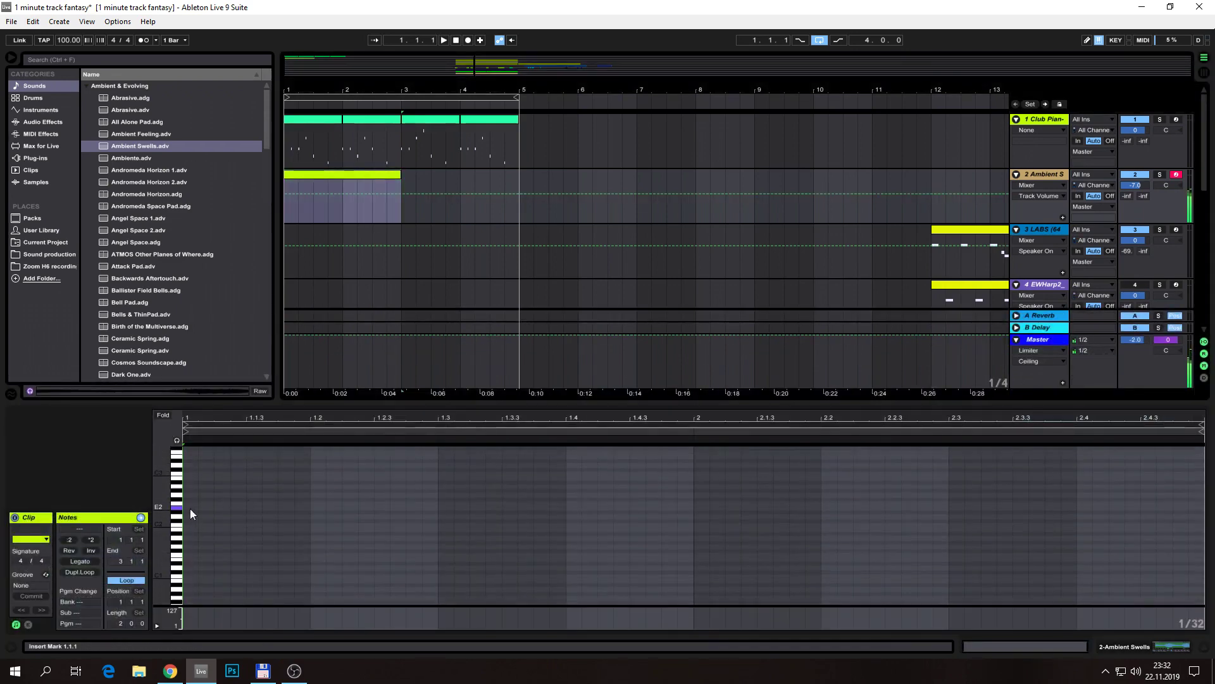
Draw an E2 note filling bar 1 and a D2 note filling bar 2 of the Ambient Swells clip
{"action": "double_click", "coordinate": [190, 508]}
{"action": "left_click_drag", "start_coordinate": [197, 508], "coordinate": [691, 504]}
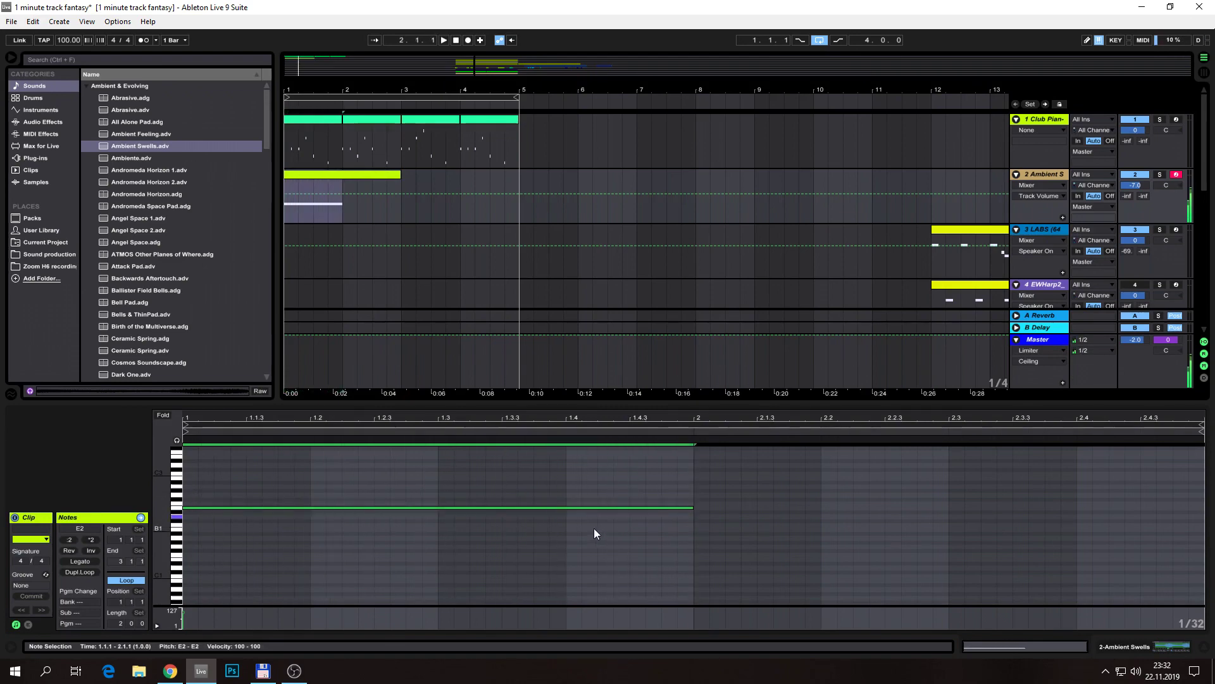
{"action": "double_click", "coordinate": [700, 517]}
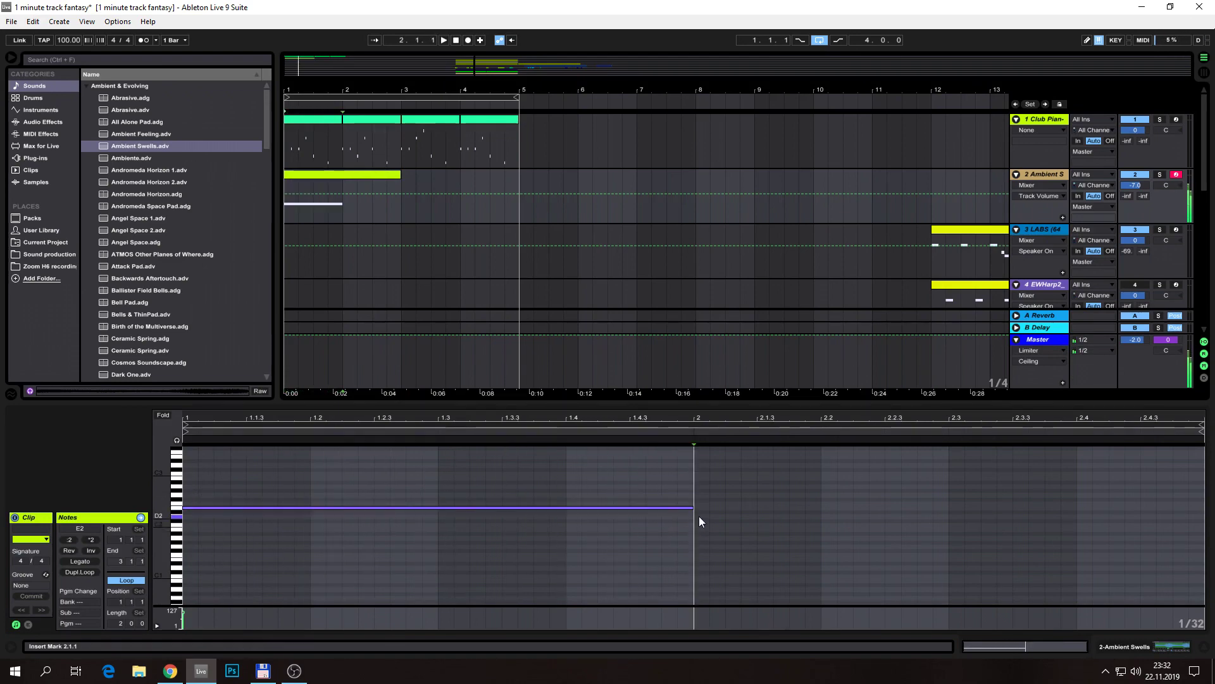
{"action": "left_click_drag", "start_coordinate": [709, 517], "coordinate": [1180, 514]}
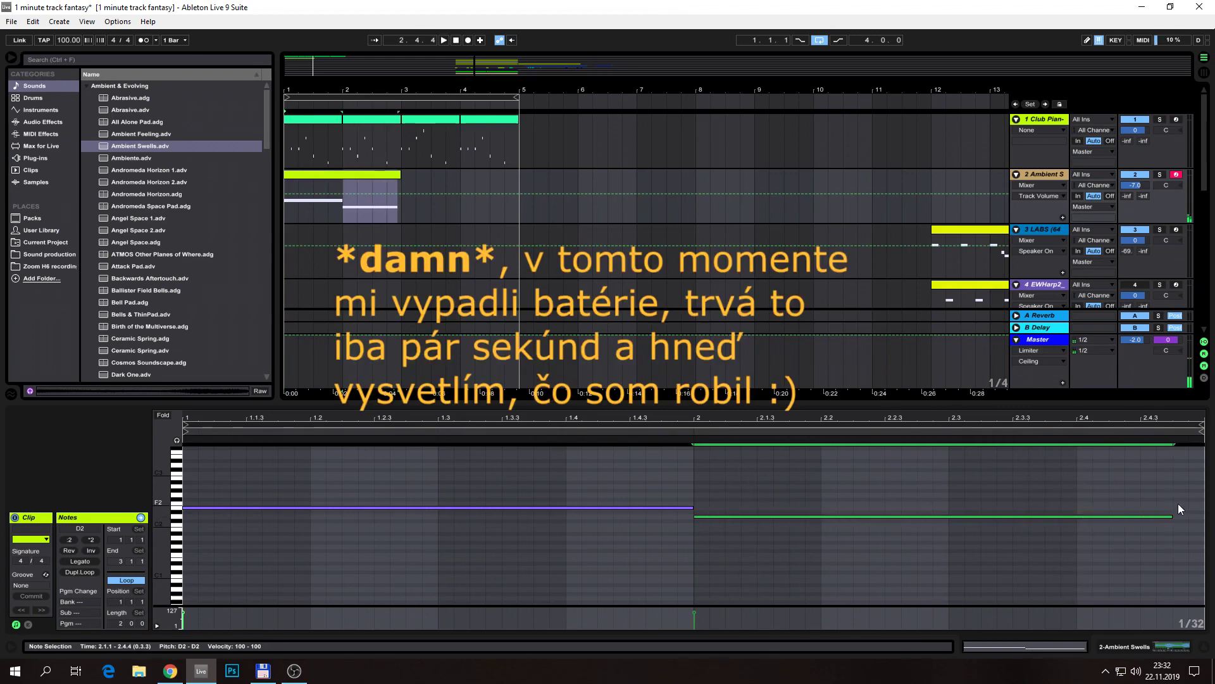
{"action": "left_click_drag", "start_coordinate": [1173, 517], "coordinate": [1203, 516]}
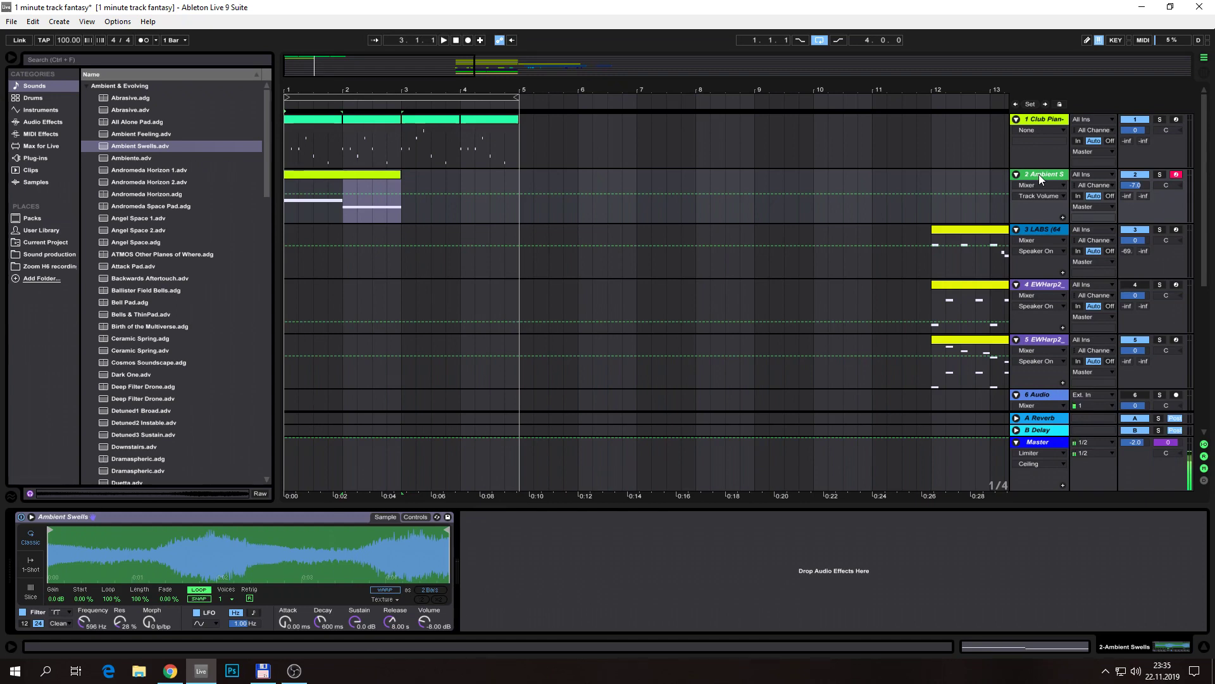
Reopen the two-bar Ambient Swells clip and select both of its notes to review them
{"action": "double_click", "coordinate": [359, 174]}
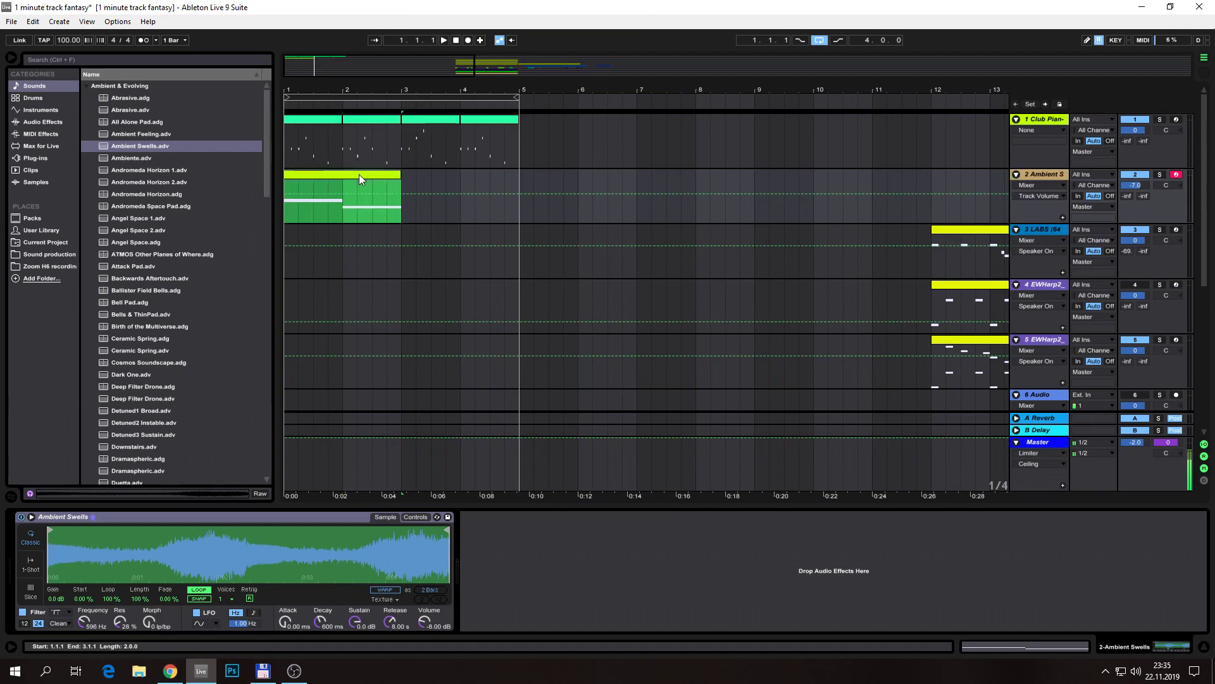
{"action": "left_click", "coordinate": [351, 185]}
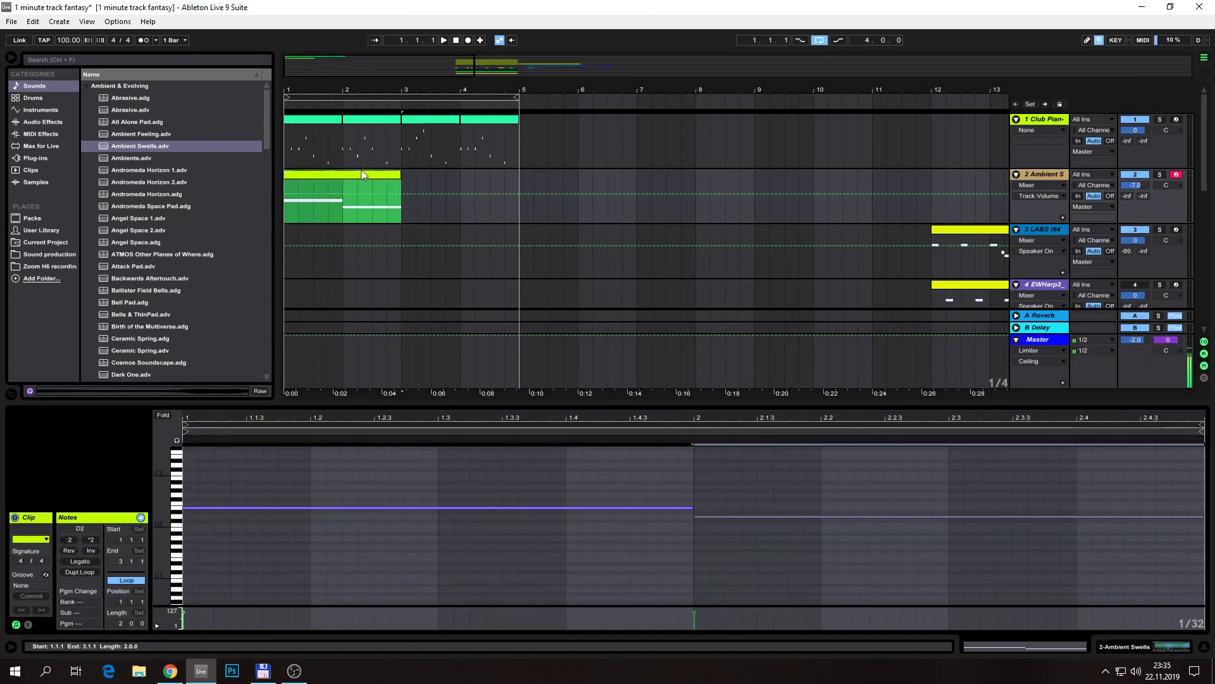
{"action": "left_click_drag", "start_coordinate": [624, 467], "coordinate": [752, 563]}
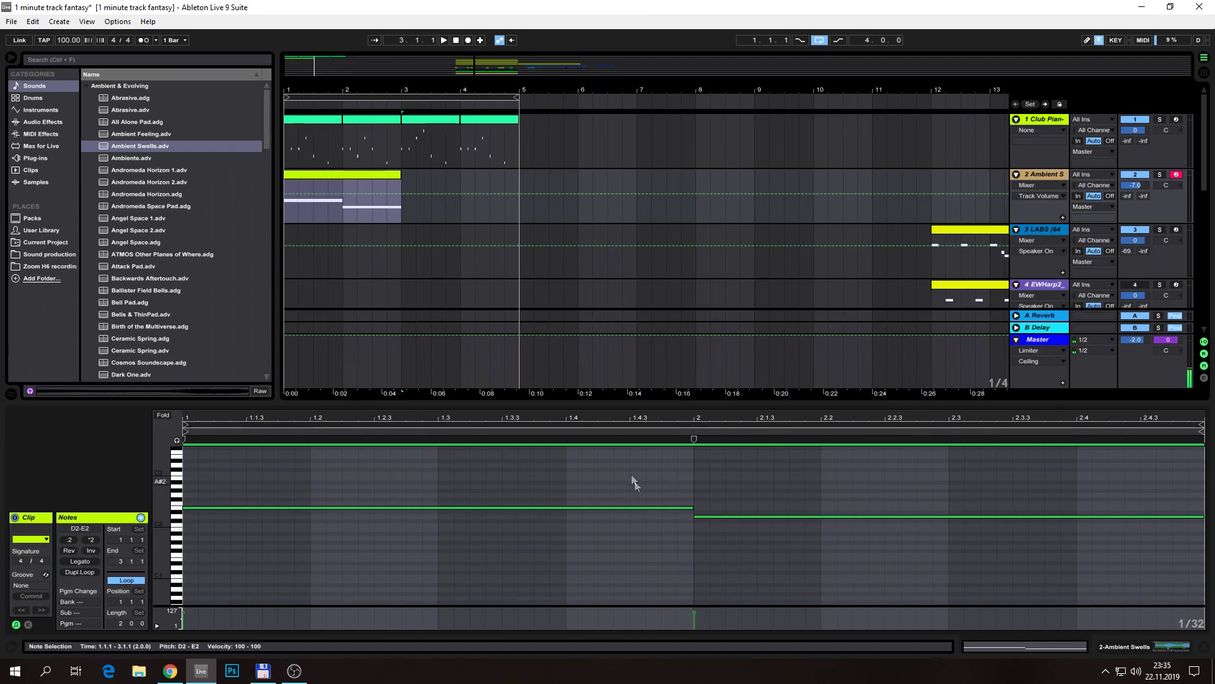
Duplicate the two-bar Ambient Swells clip to cover bars 3 and 4
{"action": "left_click", "coordinate": [380, 173]}
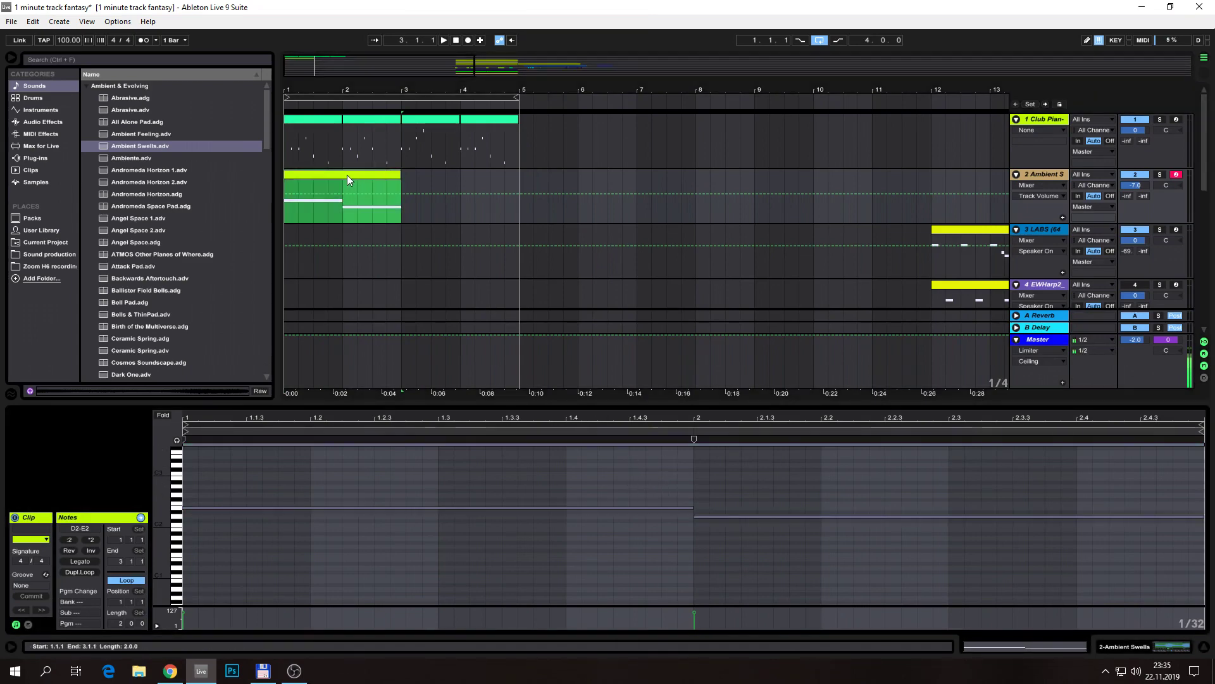
{"action": "key", "text": "ctrl+d"}
{"action": "left_click", "coordinate": [366, 177]}
{"action": "left_click", "coordinate": [464, 174]}
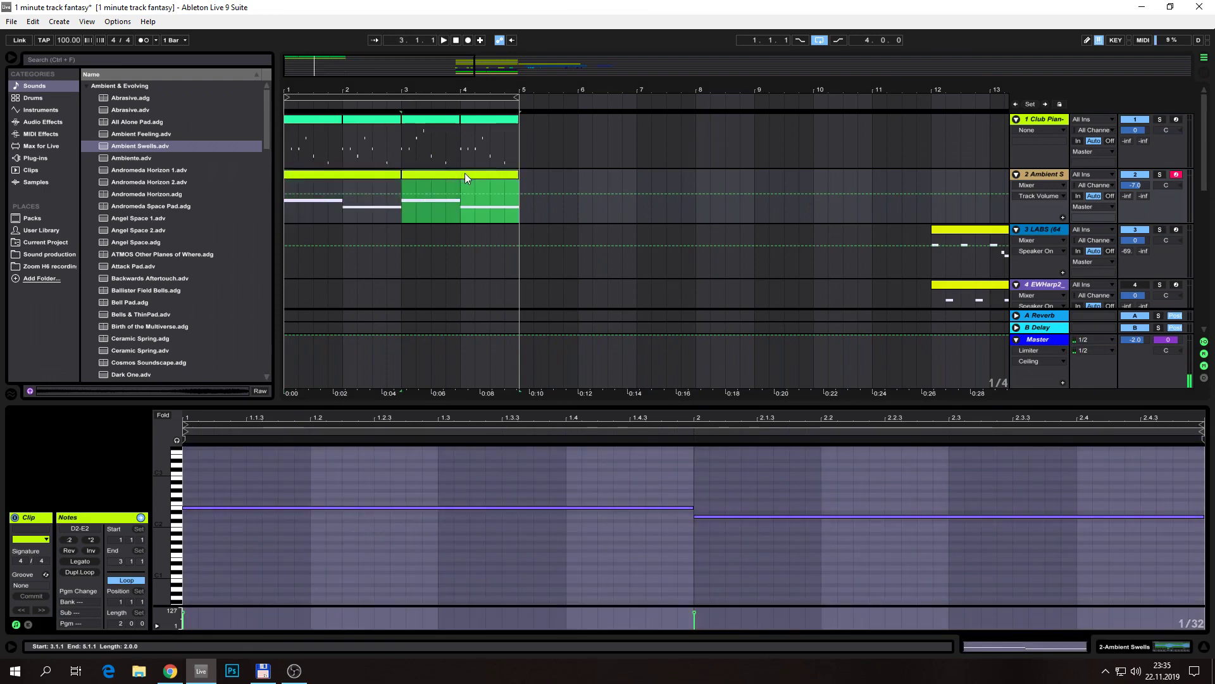
Compare the notes of the first Club Pian-O clip with those of the two Ambient Swells clips
{"action": "left_click", "coordinate": [324, 119]}
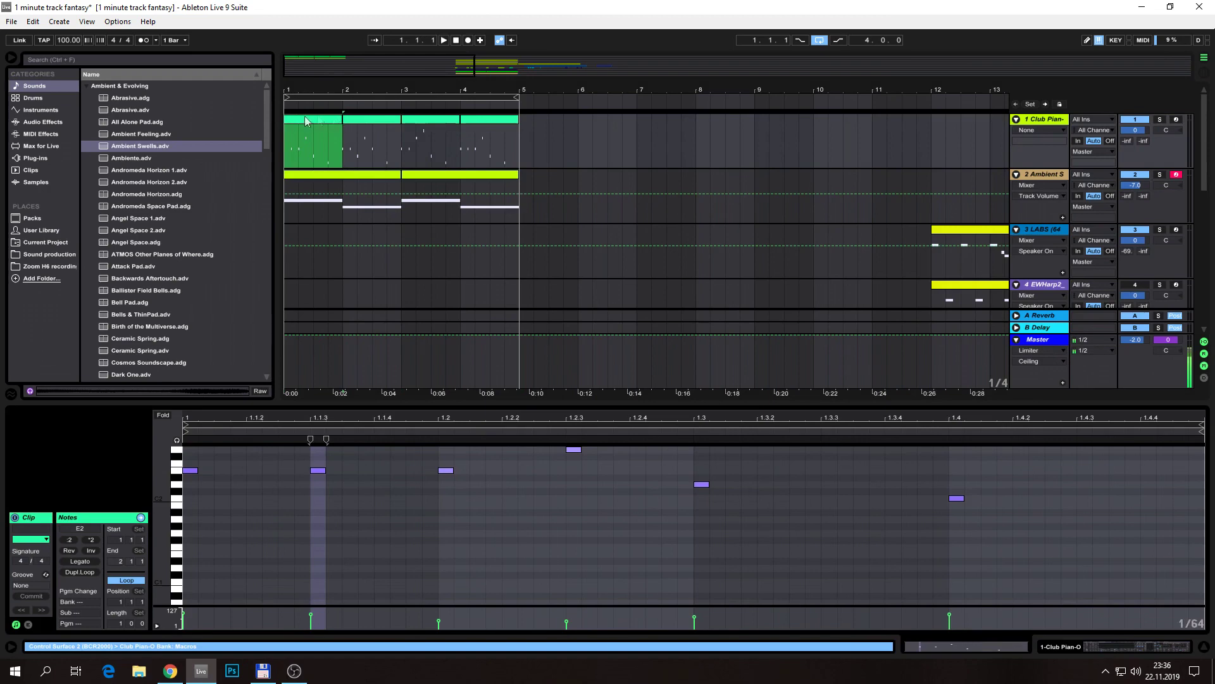
{"action": "left_click", "coordinate": [381, 179]}
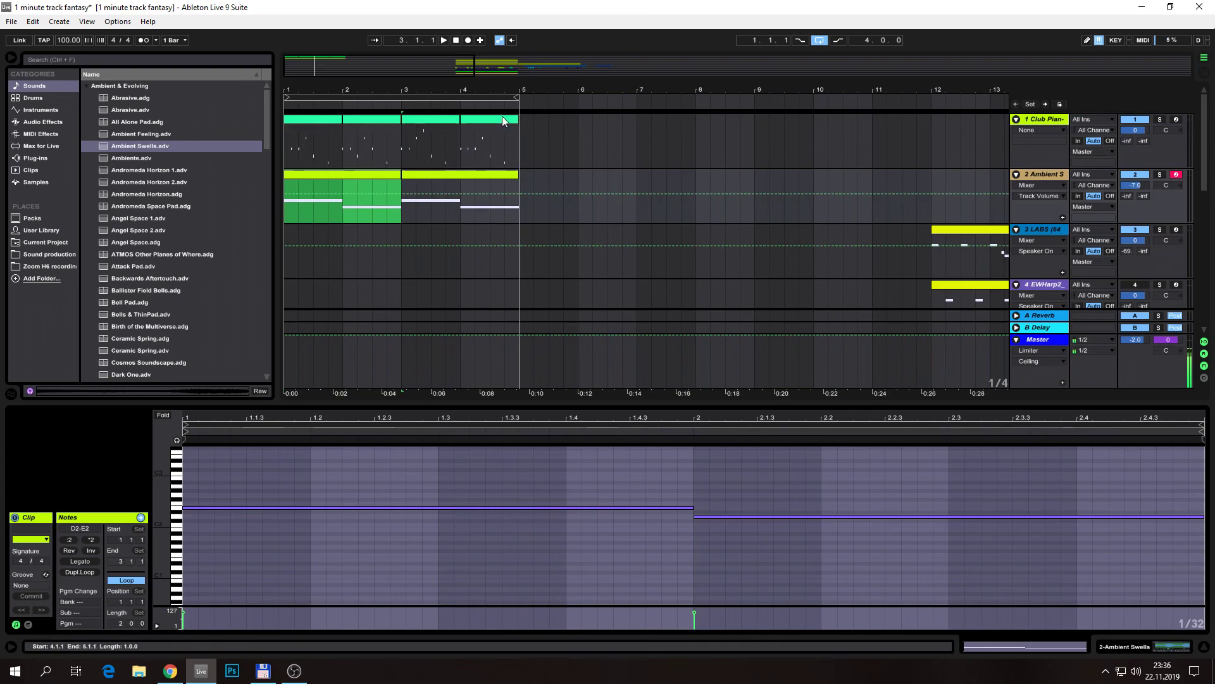
{"action": "left_click", "coordinate": [446, 176]}
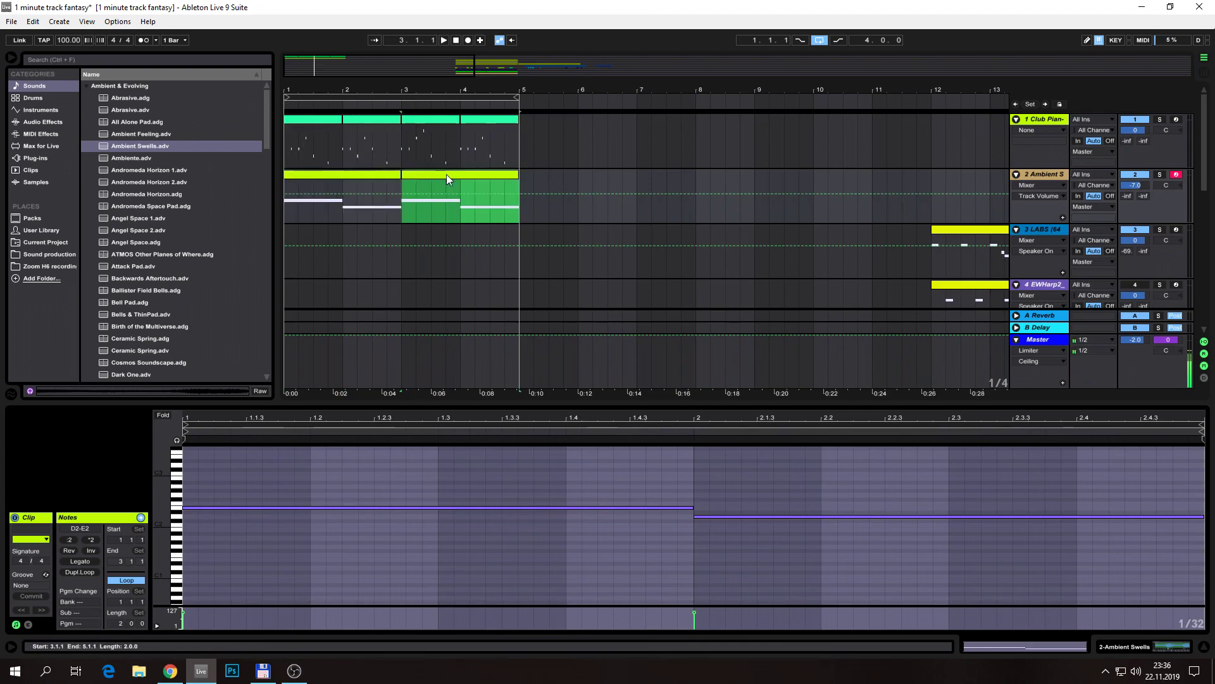
Audition the loop and set the Ambient Swells track's volume to -5.8 dB
{"action": "left_click", "coordinate": [366, 181]}
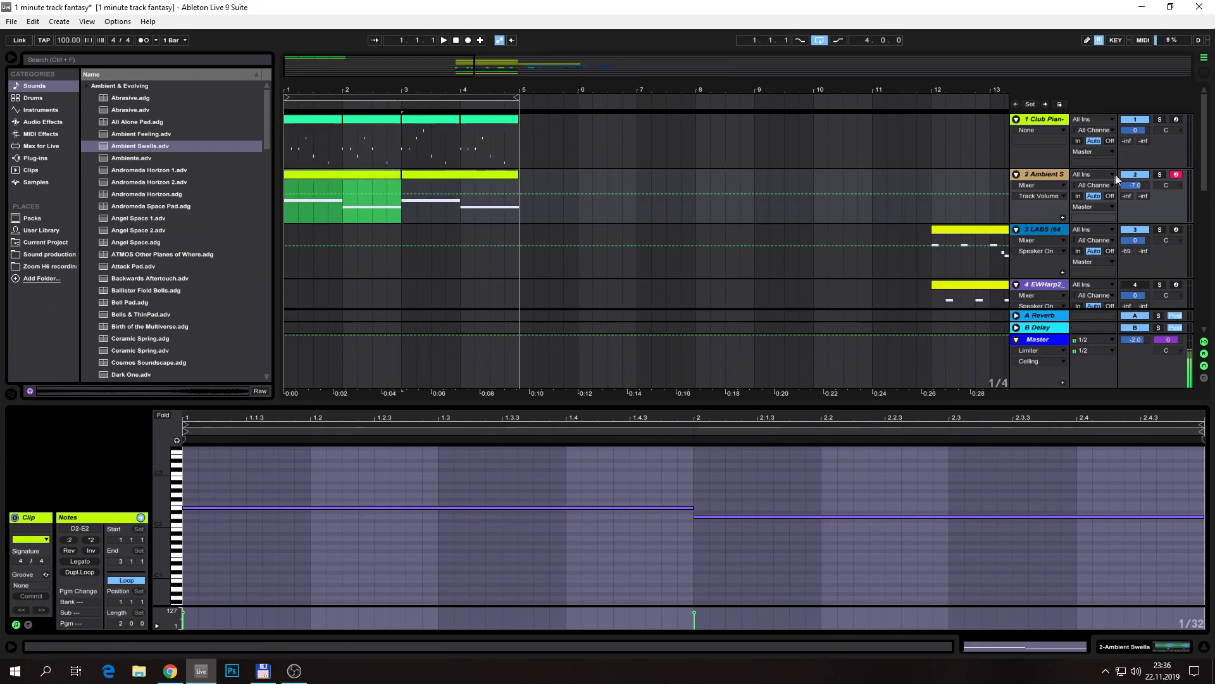
{"action": "left_click", "coordinate": [1135, 184]}
{"action": "left_click_drag", "start_coordinate": [1135, 185], "coordinate": [1135, 187]}
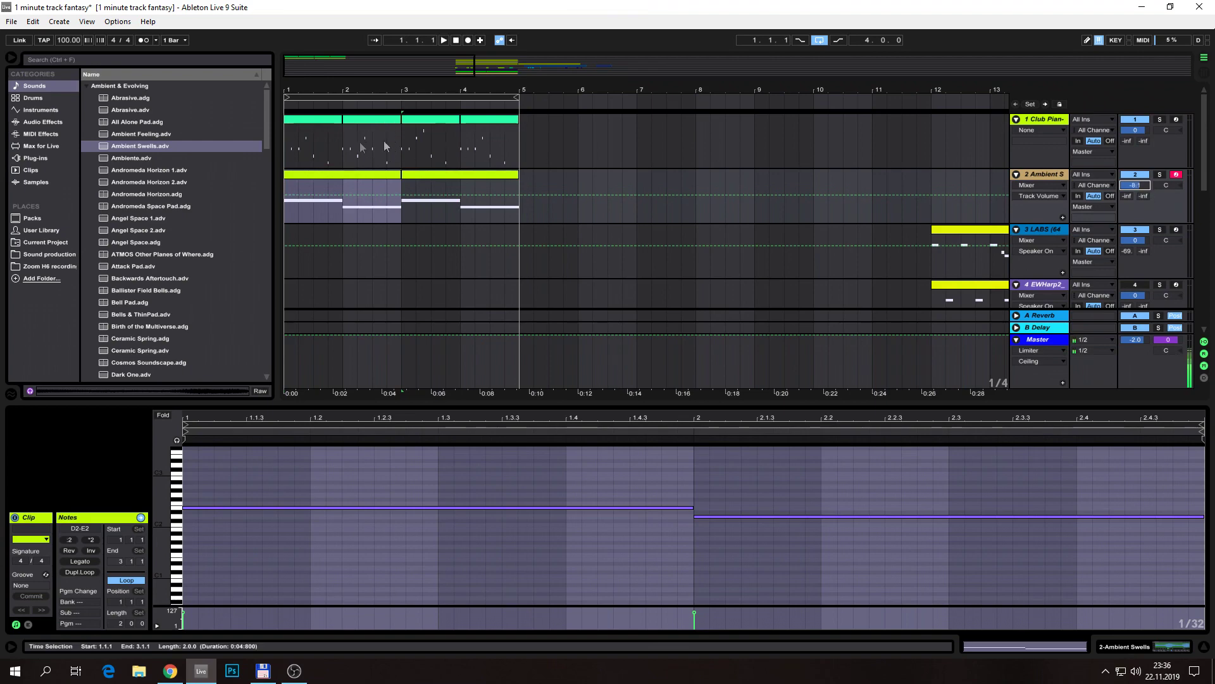
{"action": "left_click", "coordinate": [367, 184]}
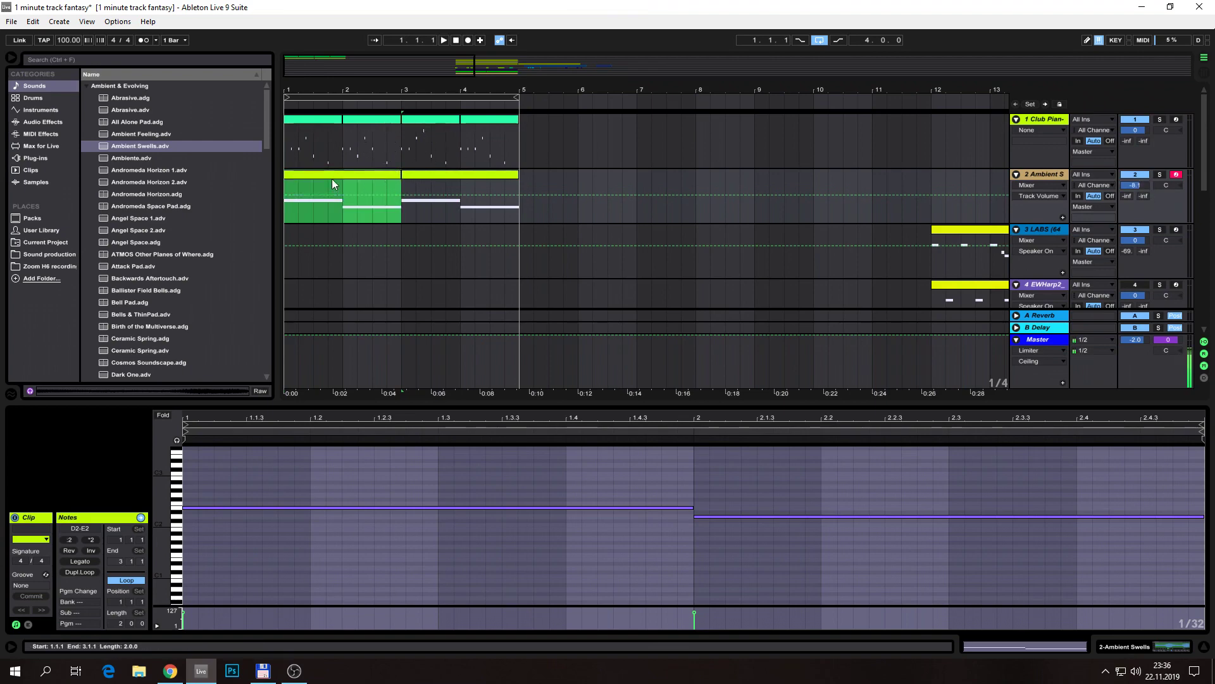
{"action": "key", "text": "space"}
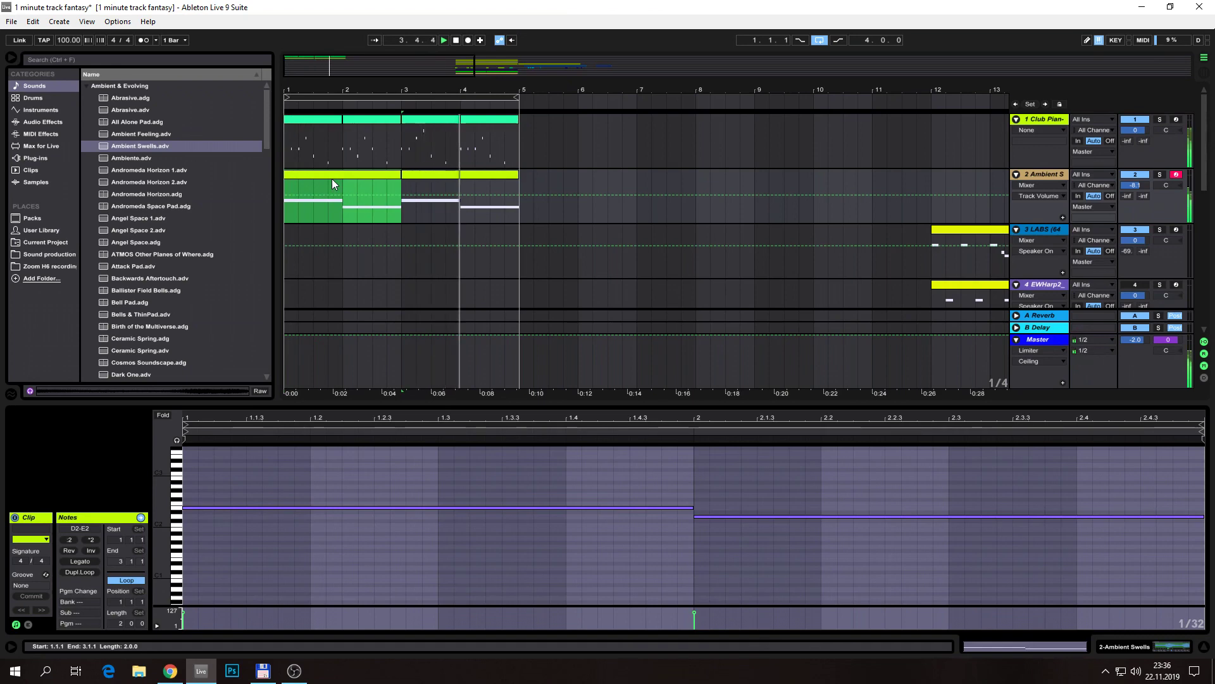
{"action": "left_click_drag", "start_coordinate": [1138, 187], "coordinate": [1139, 179]}
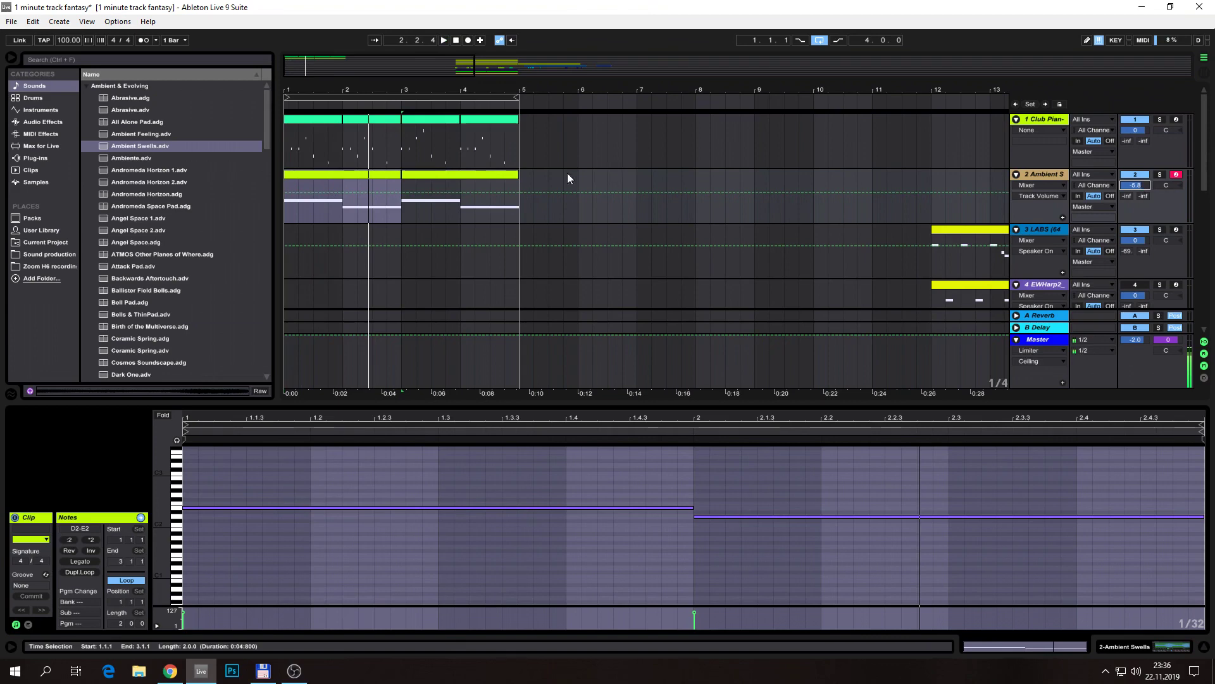
Delete the D2 note from the first Ambient Swells clip and extend its E2 note across both bars
{"action": "left_click", "coordinate": [344, 174]}
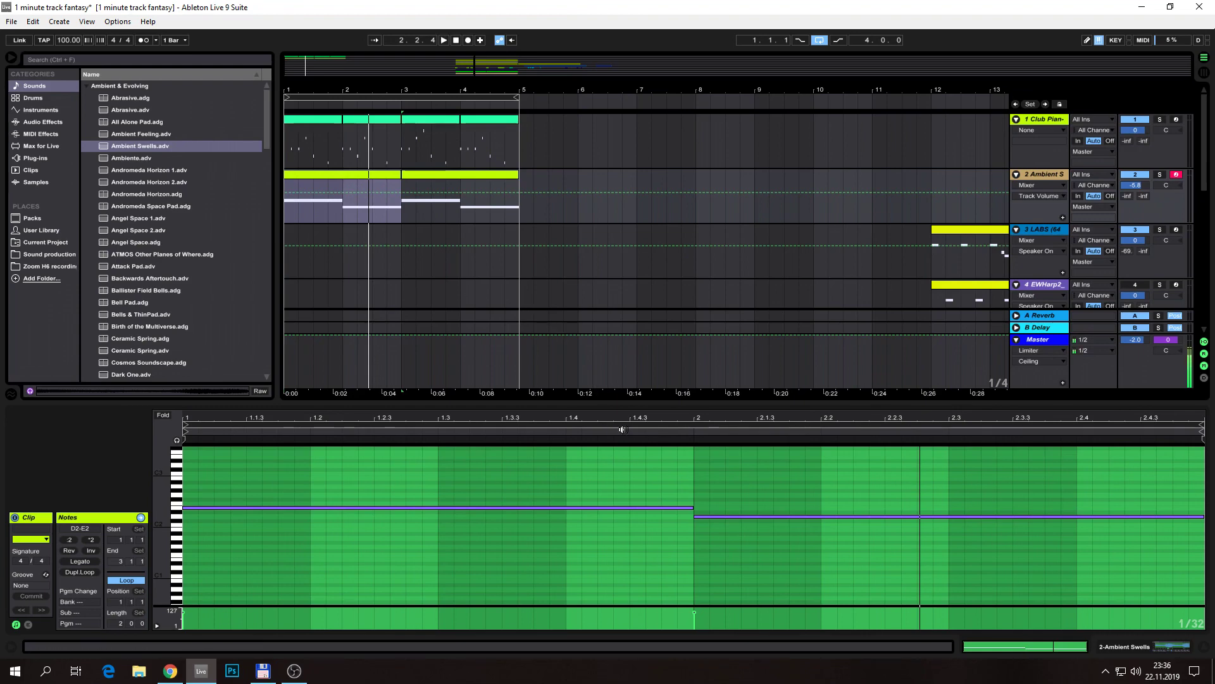
{"action": "left_click", "coordinate": [726, 480]}
{"action": "left_click_drag", "start_coordinate": [756, 475], "coordinate": [822, 560]}
{"action": "key", "text": "Delete"}
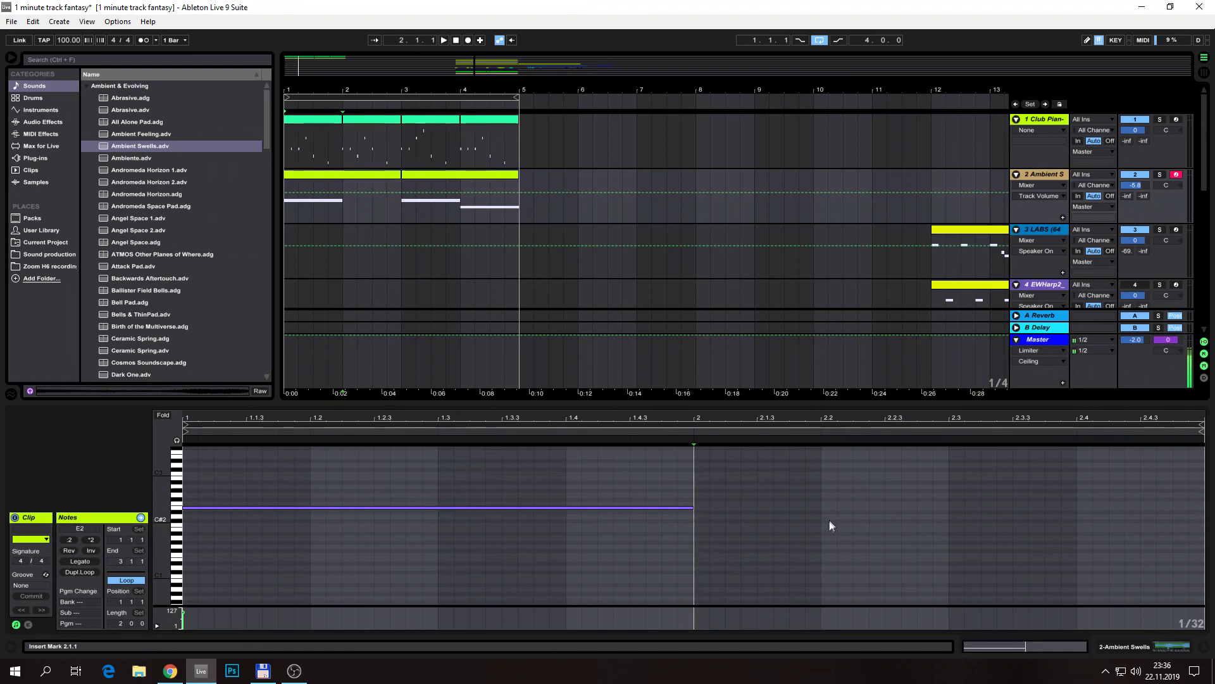
{"action": "left_click_drag", "start_coordinate": [667, 479], "coordinate": [1200, 507]}
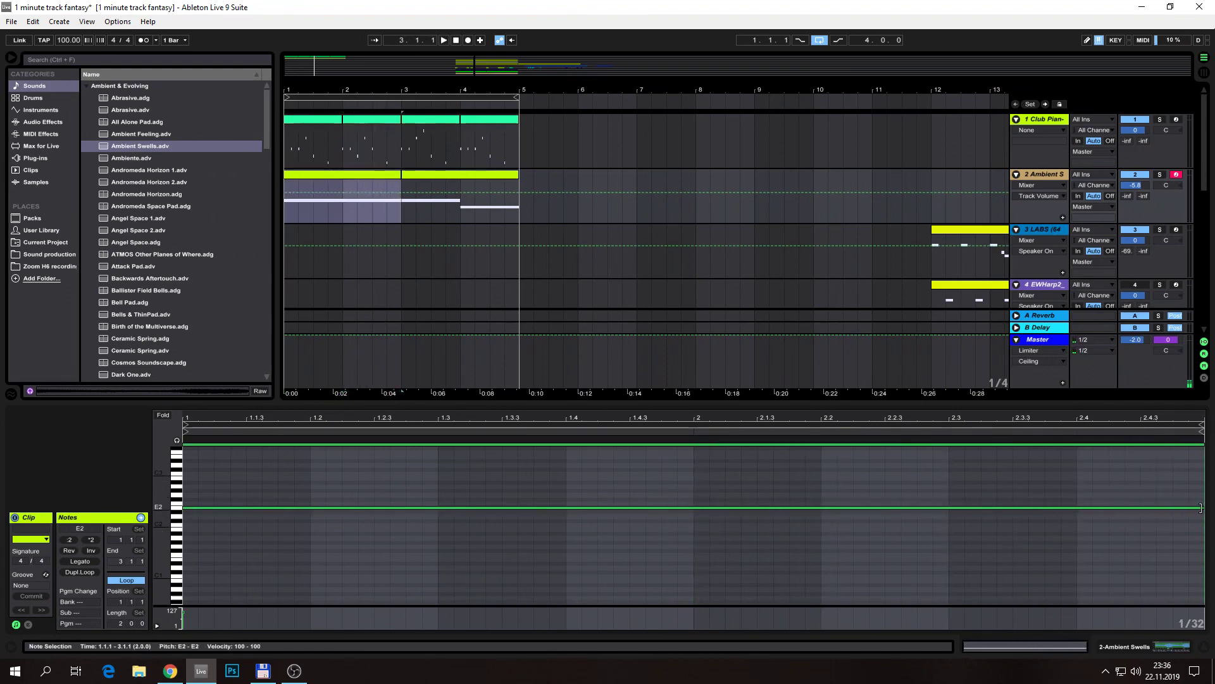
Extend the D2 note across both bars of the second Ambient Swells clip and delete its E2 note
{"action": "left_click", "coordinate": [421, 176]}
{"action": "left_click", "coordinate": [724, 516]}
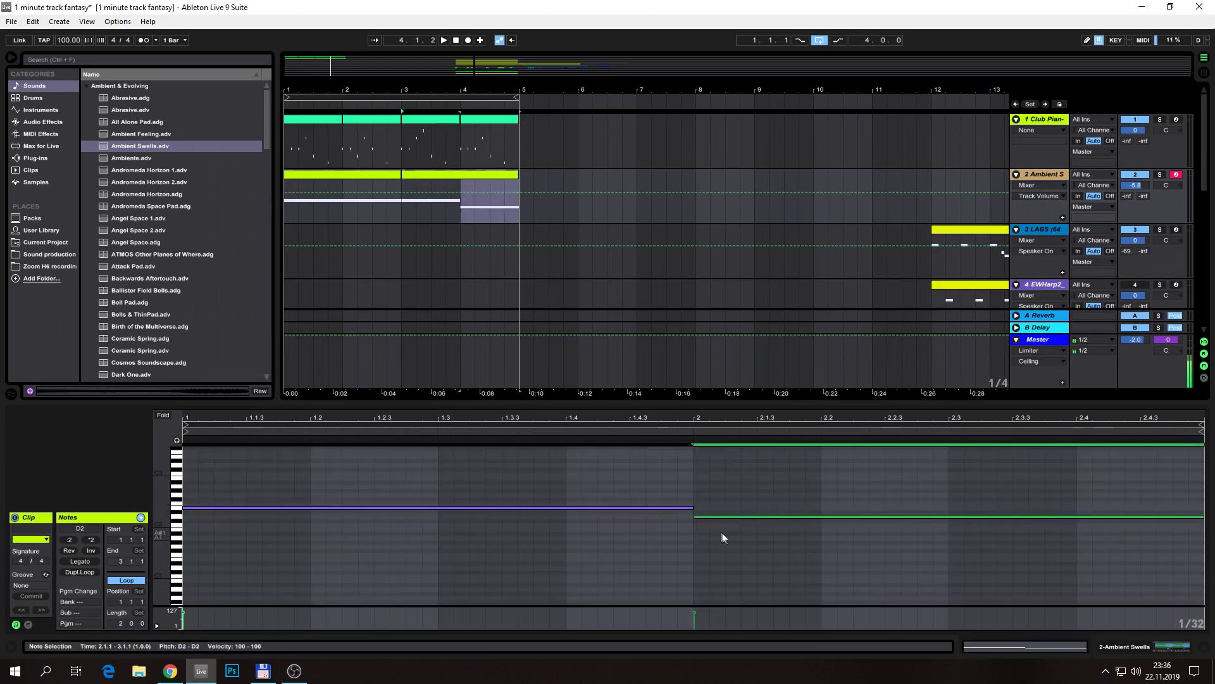
{"action": "left_click_drag", "start_coordinate": [696, 516], "coordinate": [190, 527]}
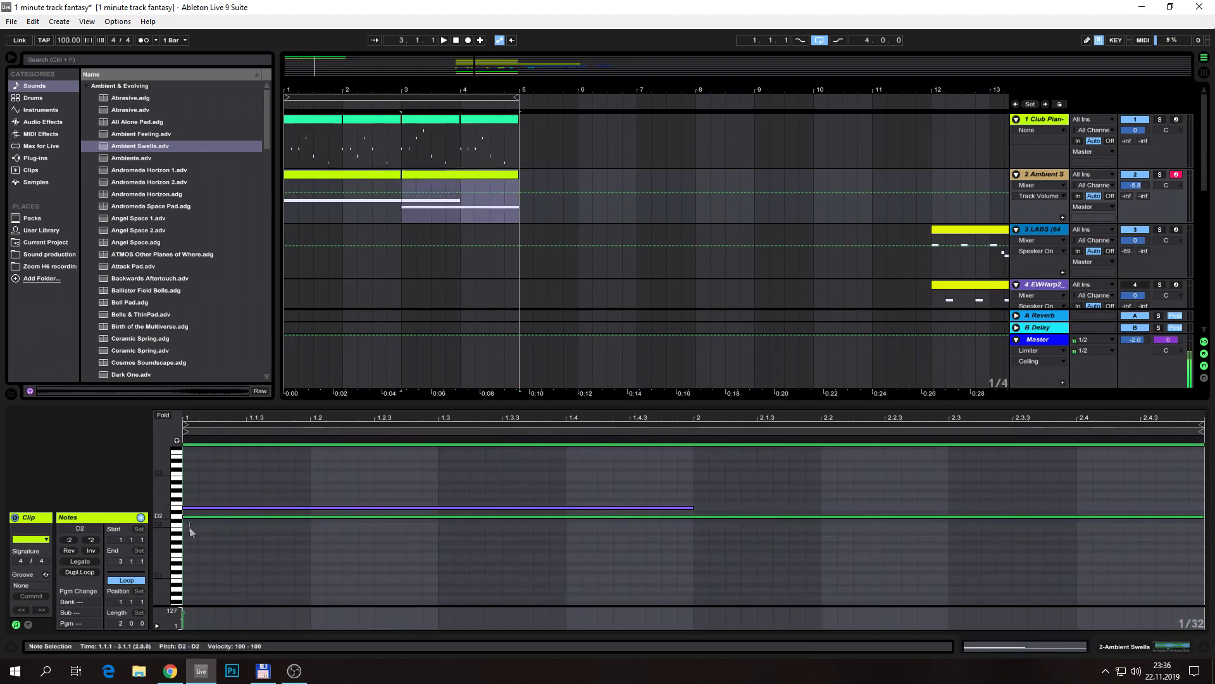
{"action": "left_click", "coordinate": [242, 507]}
{"action": "key", "text": "Delete"}
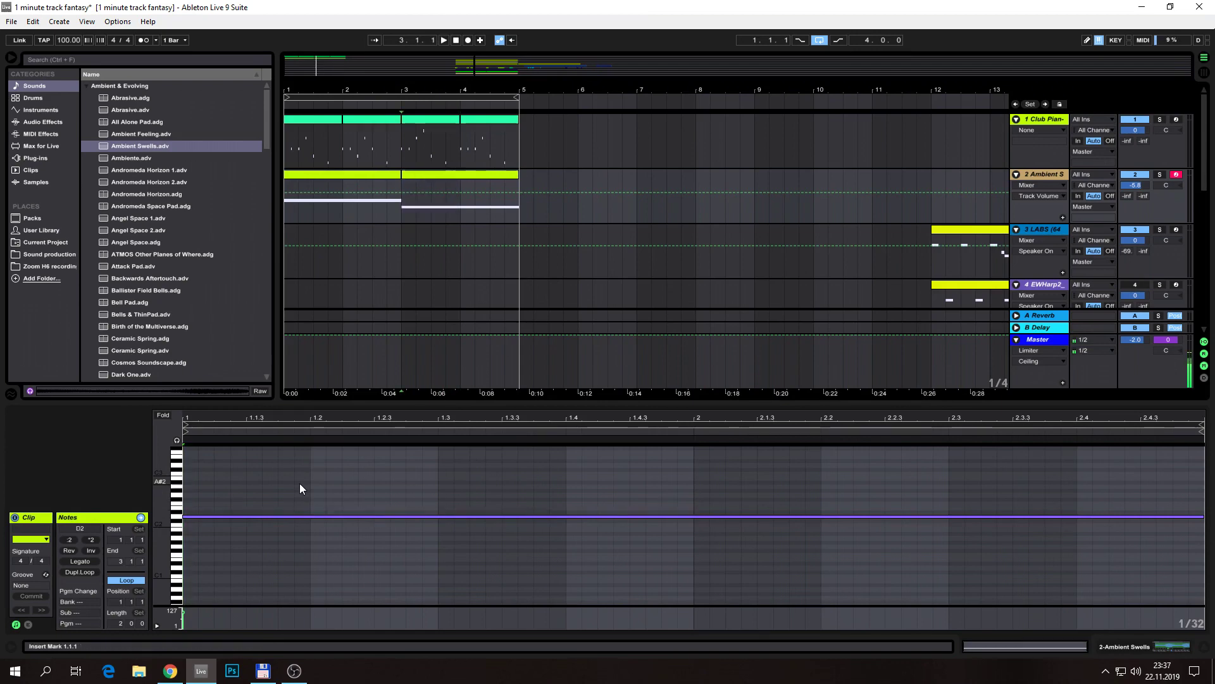
Raise the Ambient Swells track's volume to -3.0 dB and play the loop to check the balance
{"action": "key", "text": "ctrl+a"}
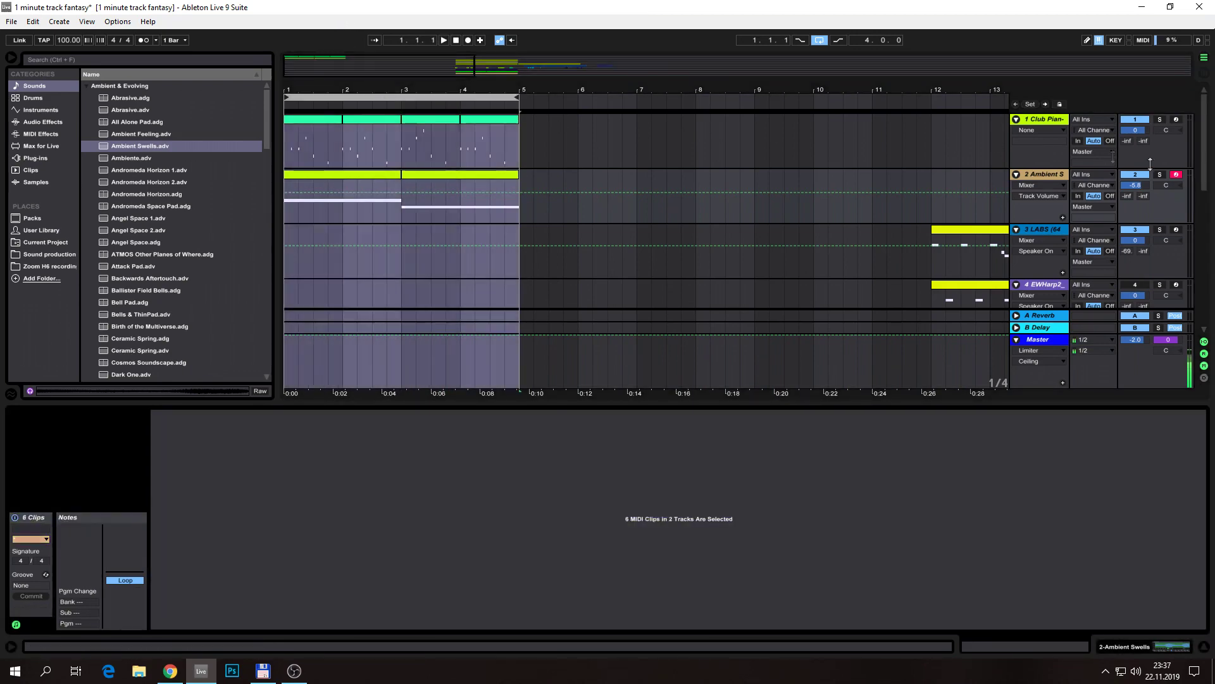
{"action": "left_click_drag", "start_coordinate": [1135, 186], "coordinate": [1135, 180]}
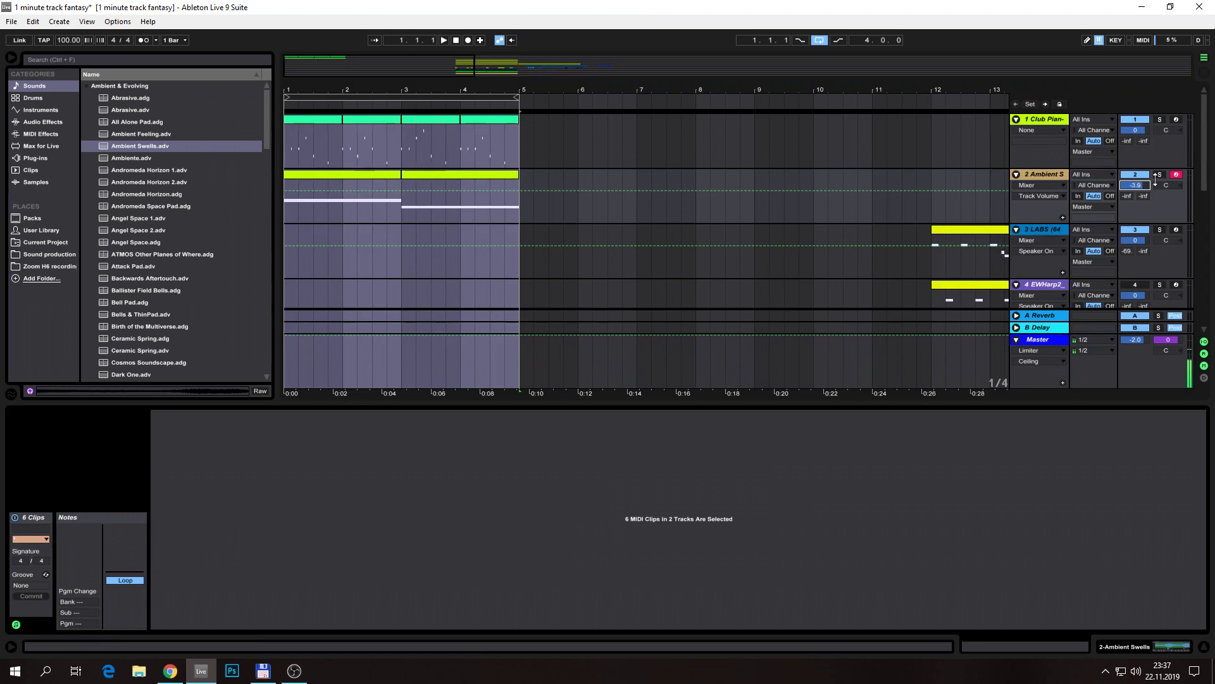
{"action": "key", "text": "space"}
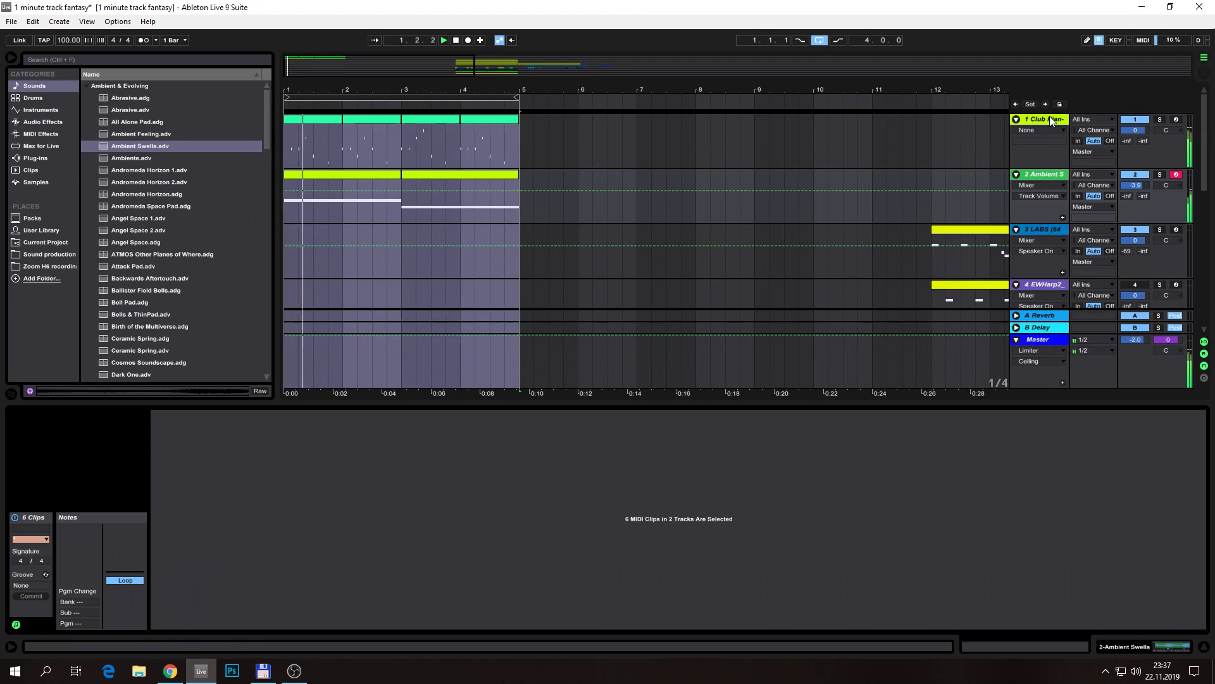
{"action": "key", "text": "space"}
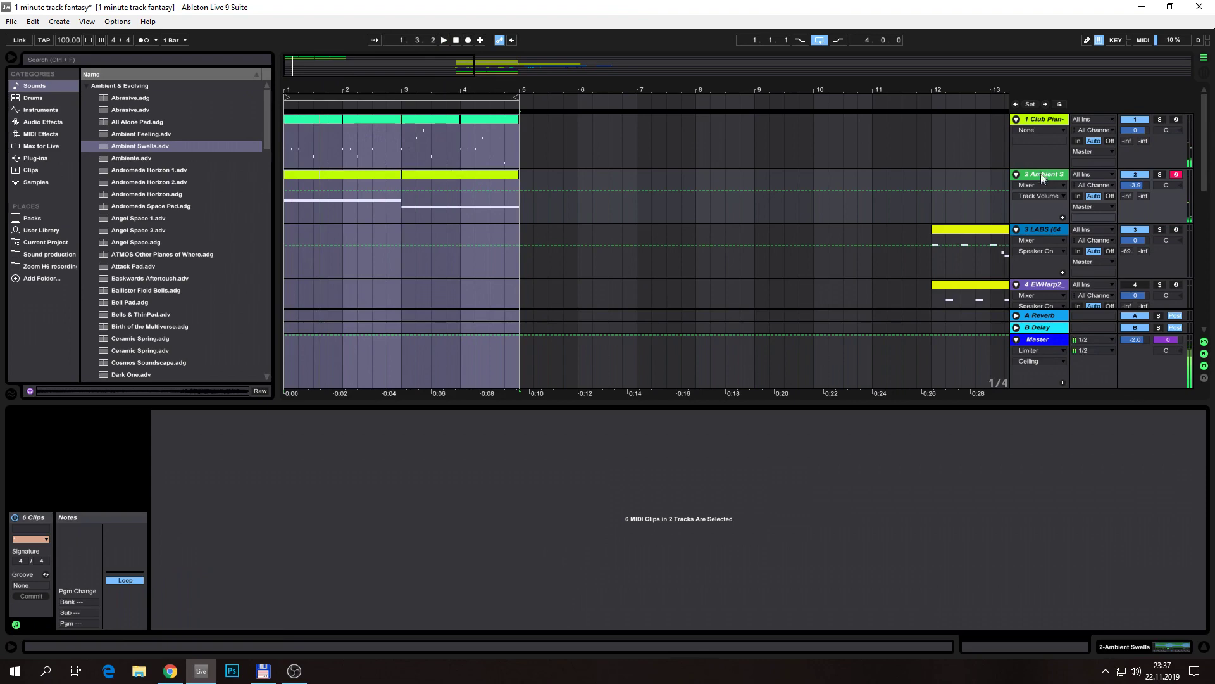
Set the Ambient Swells filter frequency to 22.0 kHz and its resonance to 125 % while the loop plays
{"action": "left_click", "coordinate": [1043, 173]}
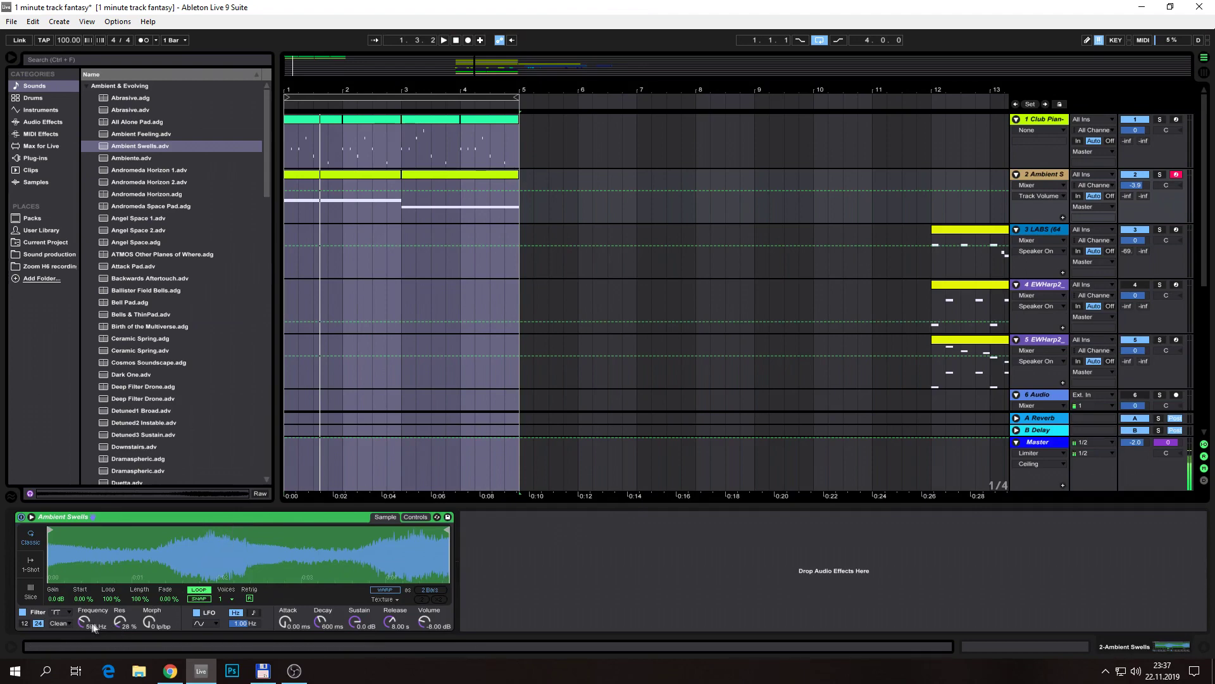
{"action": "key", "text": "space"}
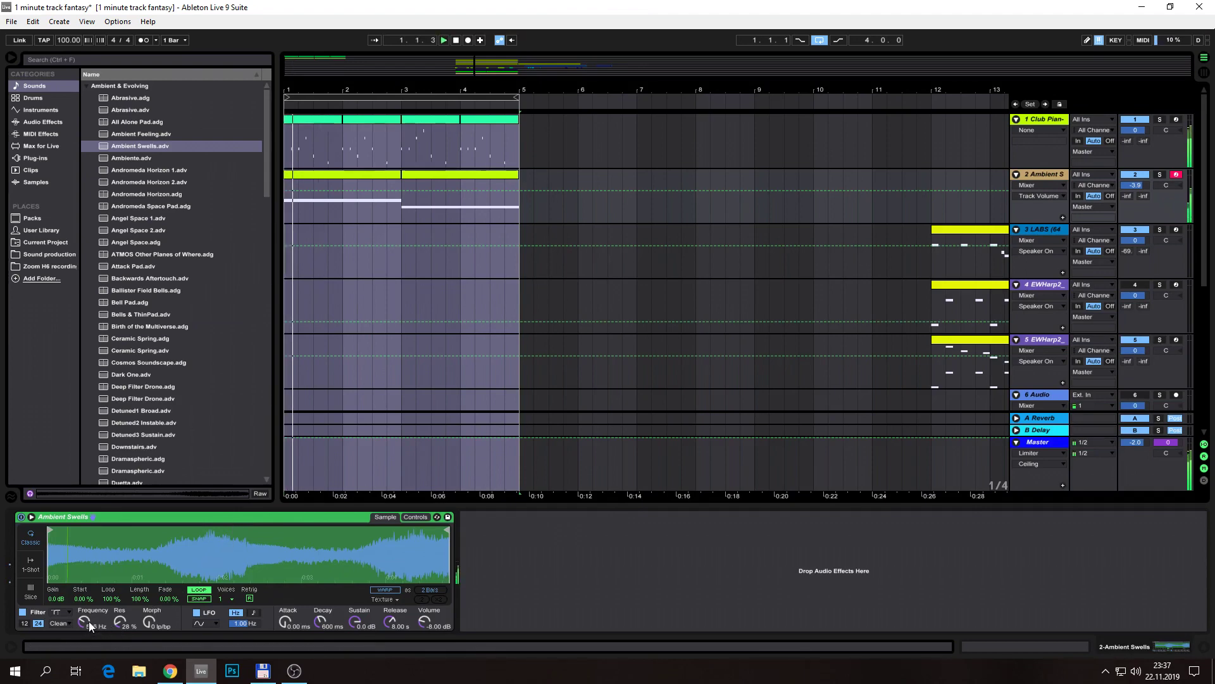
{"action": "left_click_drag", "start_coordinate": [88, 621], "coordinate": [89, 465]}
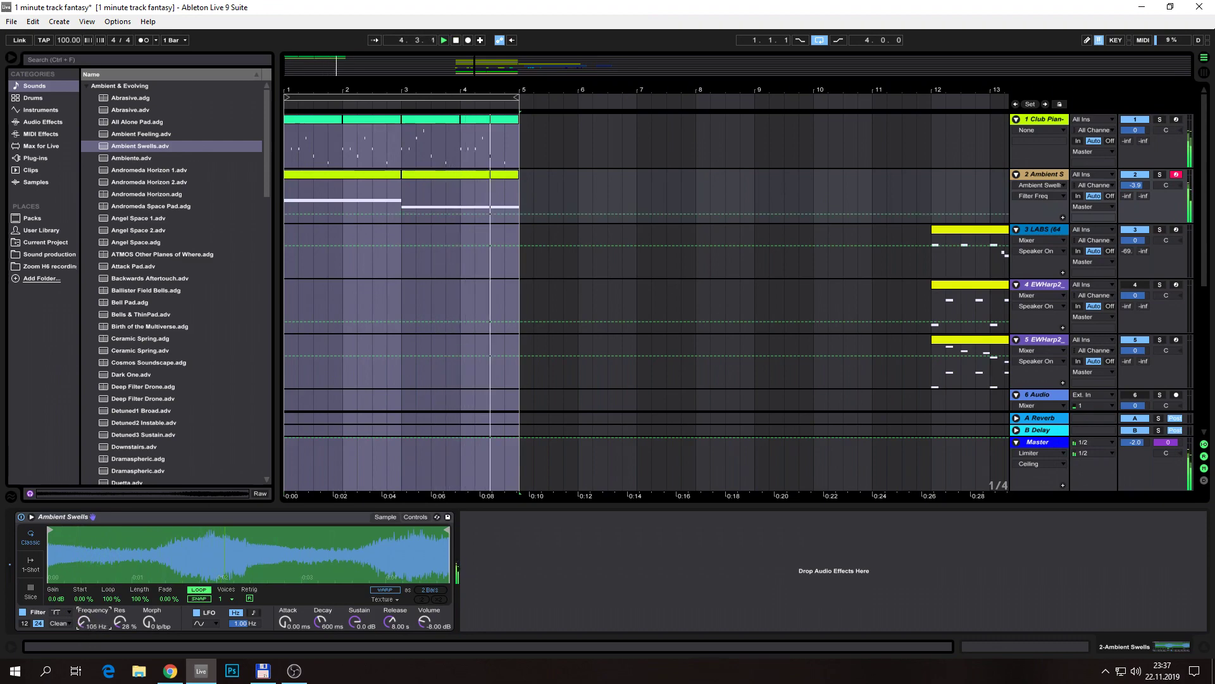
{"action": "left_click_drag", "start_coordinate": [105, 616], "coordinate": [120, 513]}
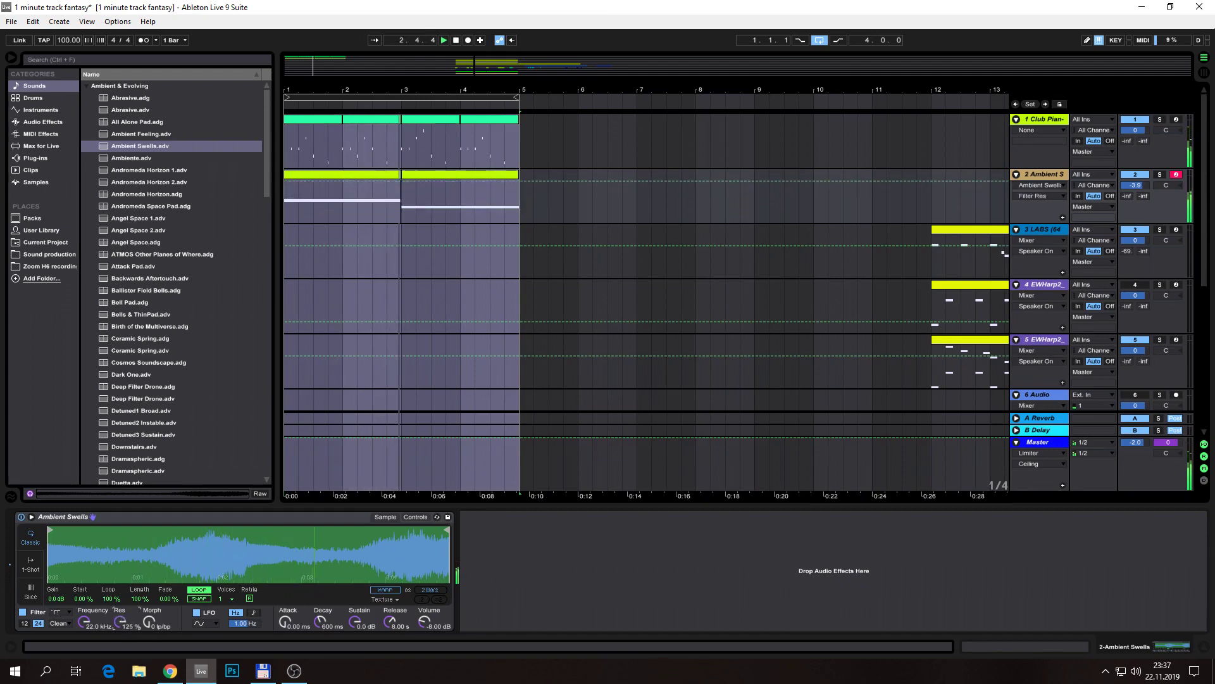
{"action": "left_click", "coordinate": [156, 623]}
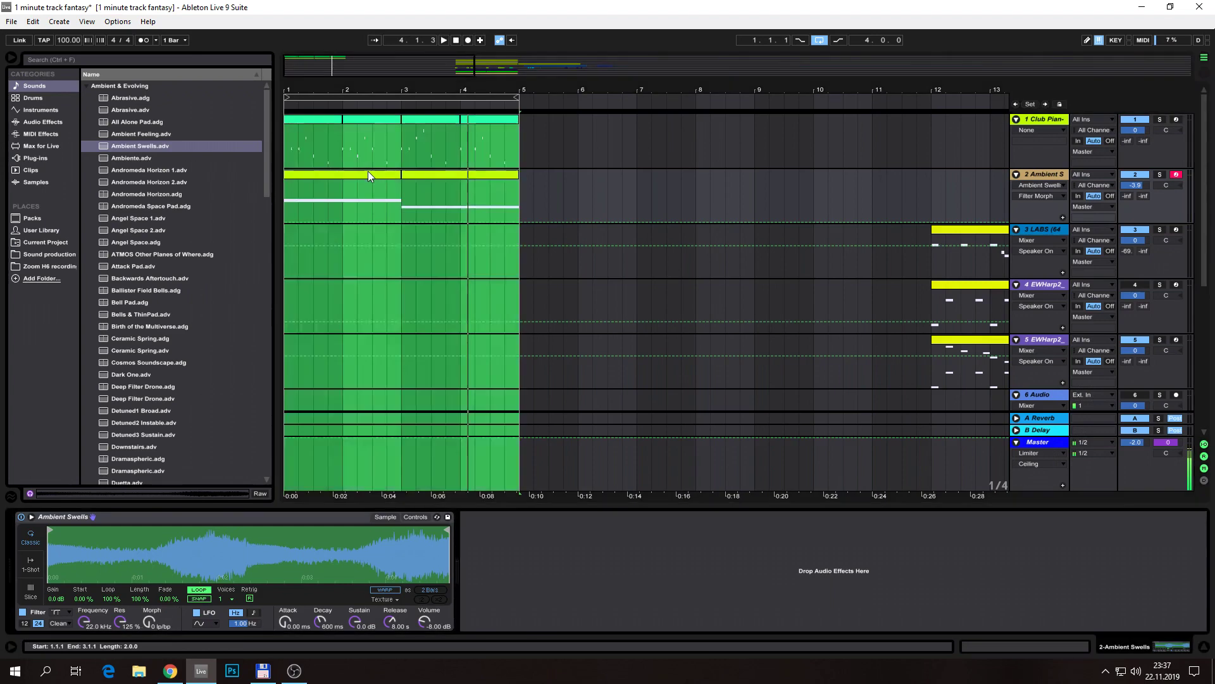
Compare the Club Pian-O and Ambient Swells device chains and sounds, arming each track in turn
{"action": "left_click", "coordinate": [368, 173]}
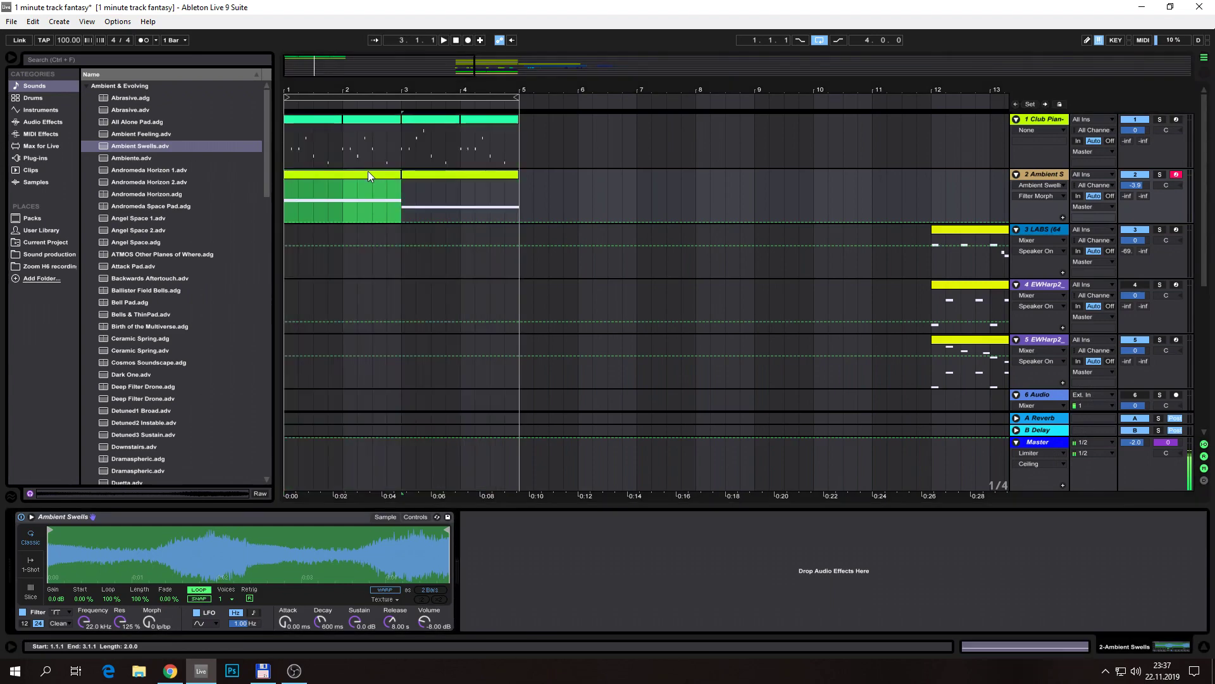
{"action": "left_click", "coordinate": [324, 118]}
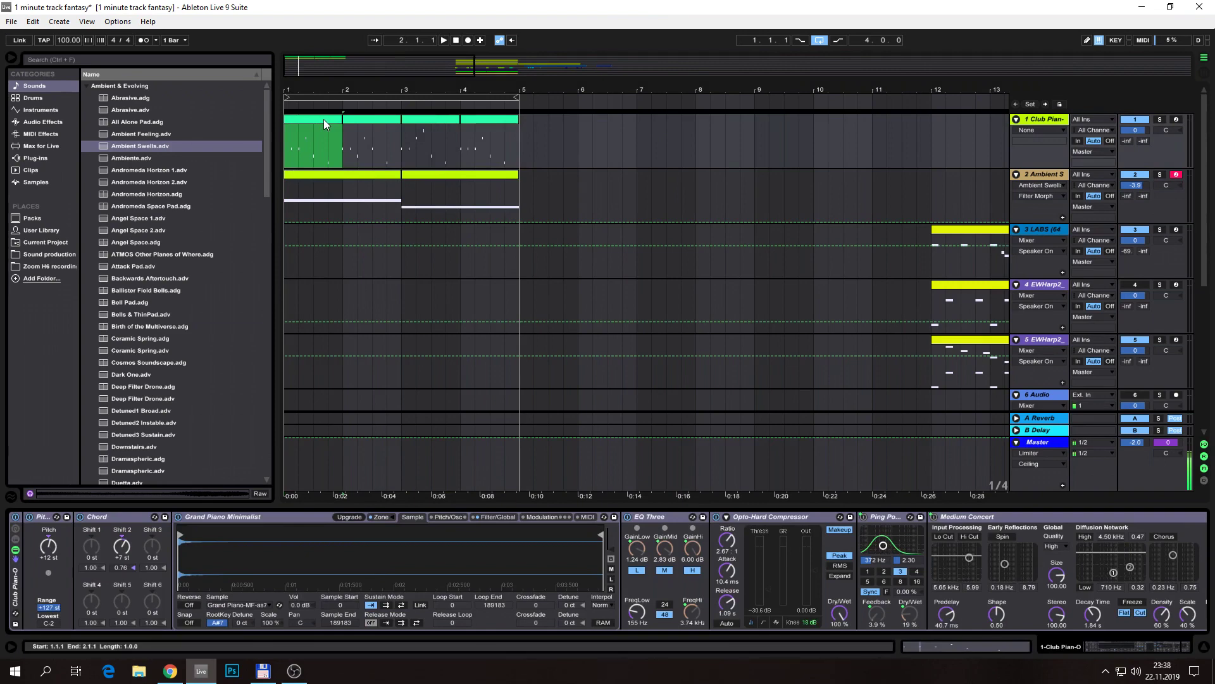
{"action": "double_click", "coordinate": [1055, 119]}
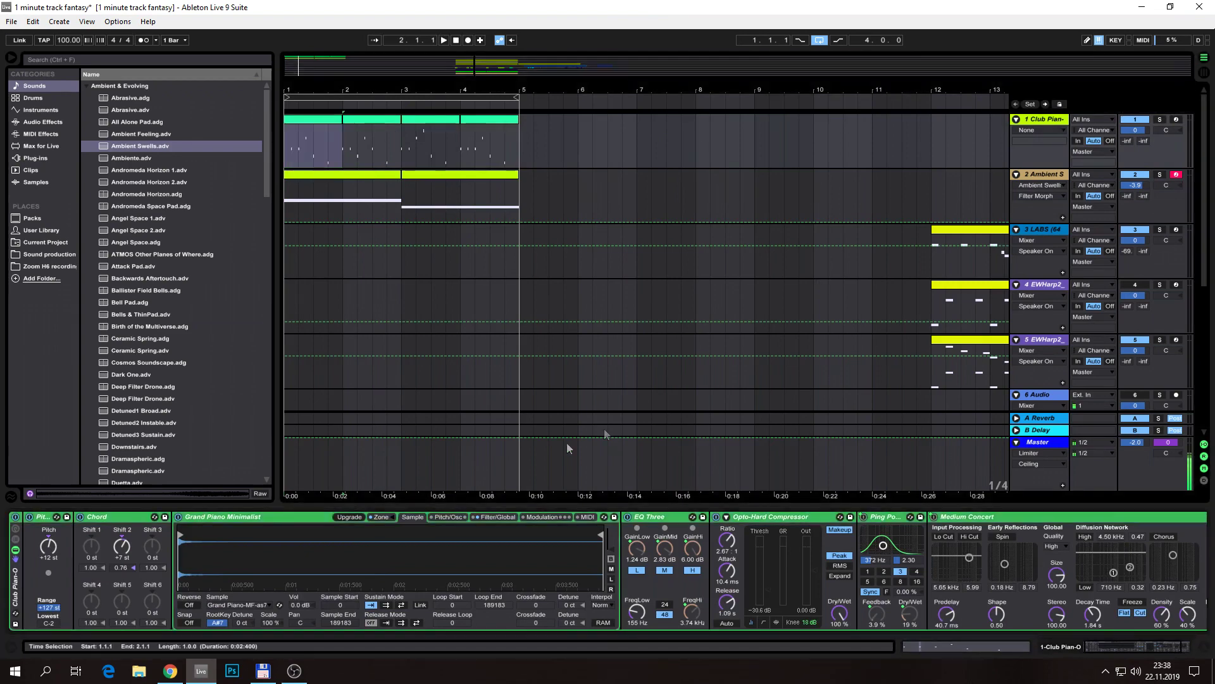
{"action": "left_click", "coordinate": [1176, 119]}
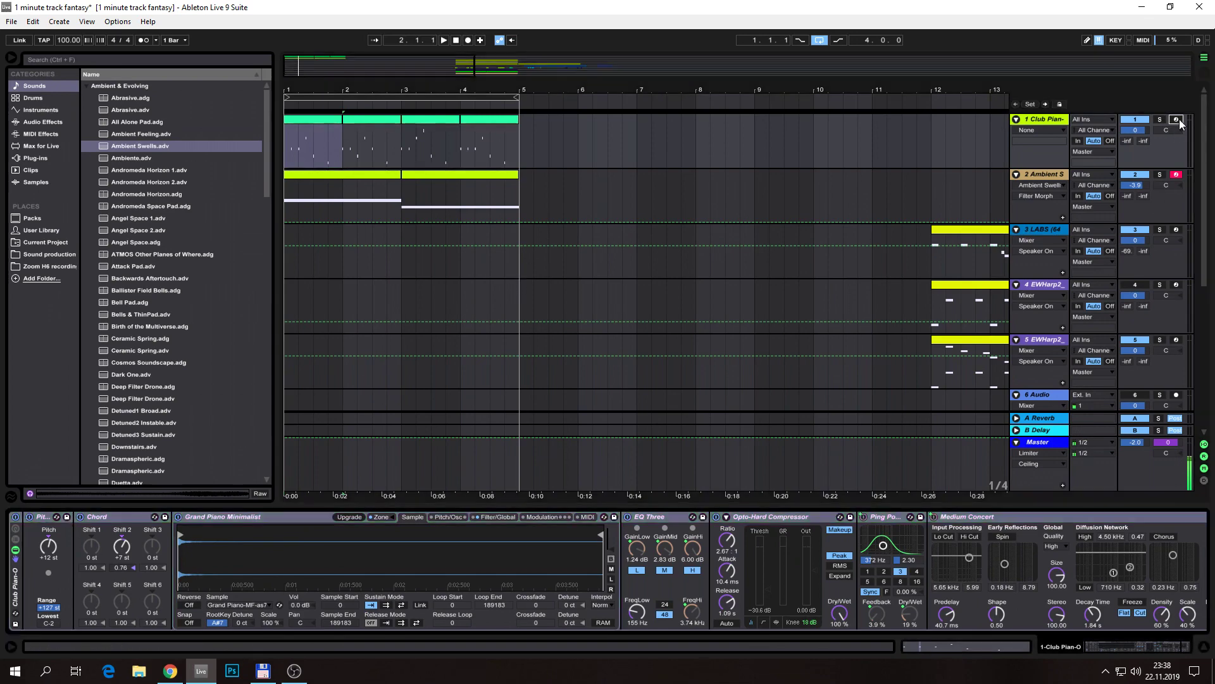
{"action": "left_click", "coordinate": [1177, 174]}
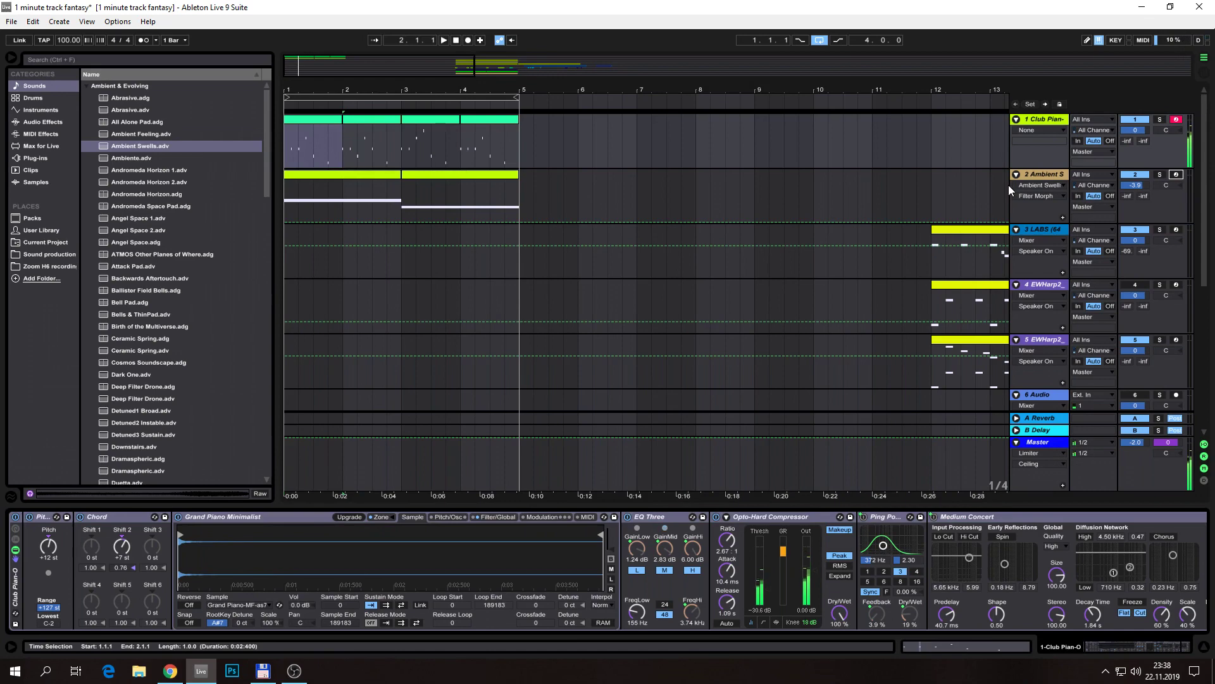
{"action": "left_click", "coordinate": [1050, 175]}
{"action": "left_click", "coordinate": [1176, 120]}
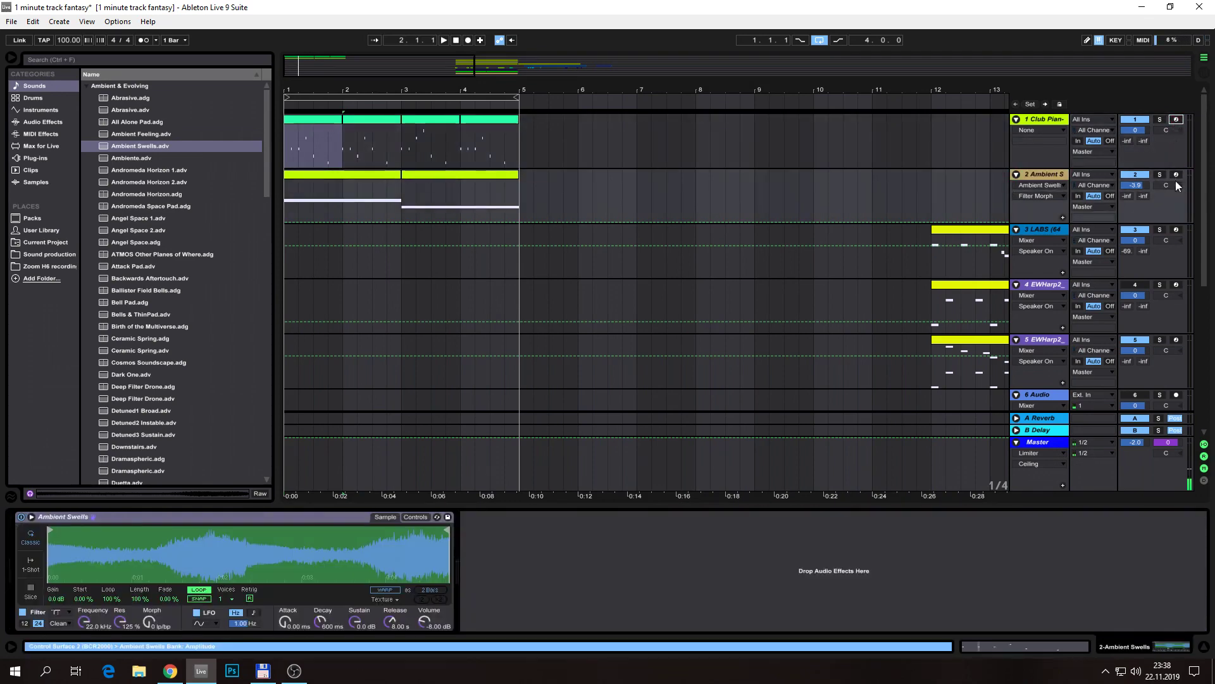
{"action": "left_click", "coordinate": [1176, 175]}
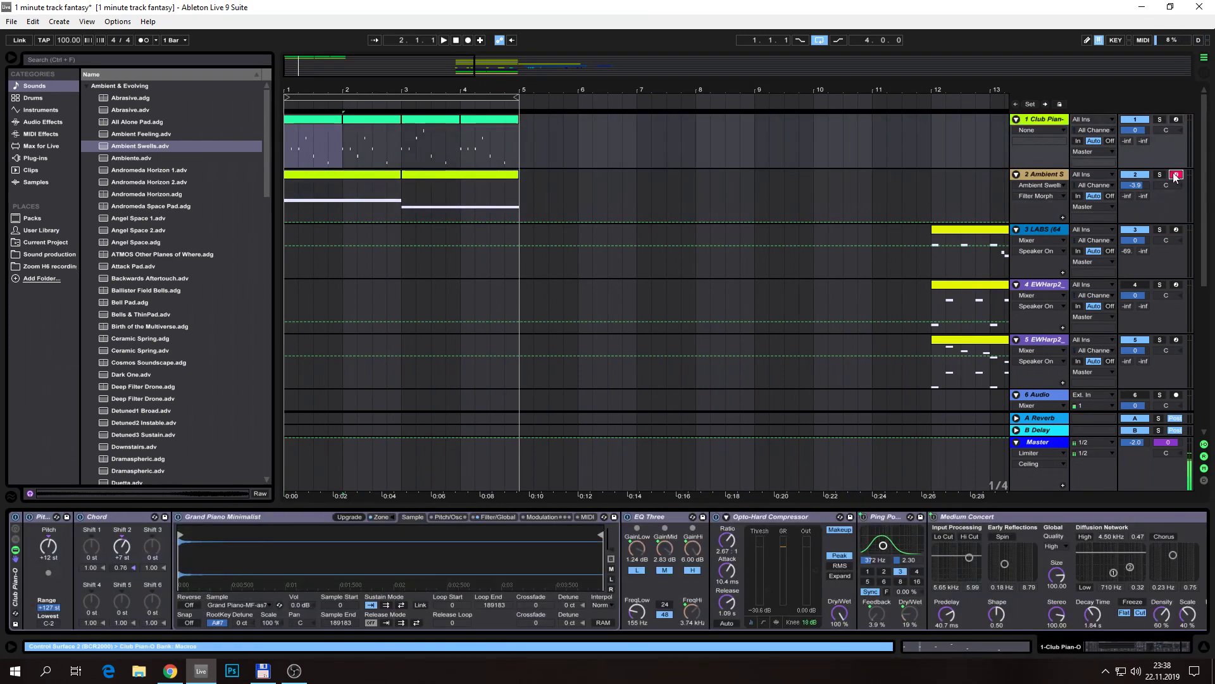
Open the detailed filter, LFO and envelope controls of the Ambient Swells instrument for inspection
{"action": "left_click", "coordinate": [1033, 174]}
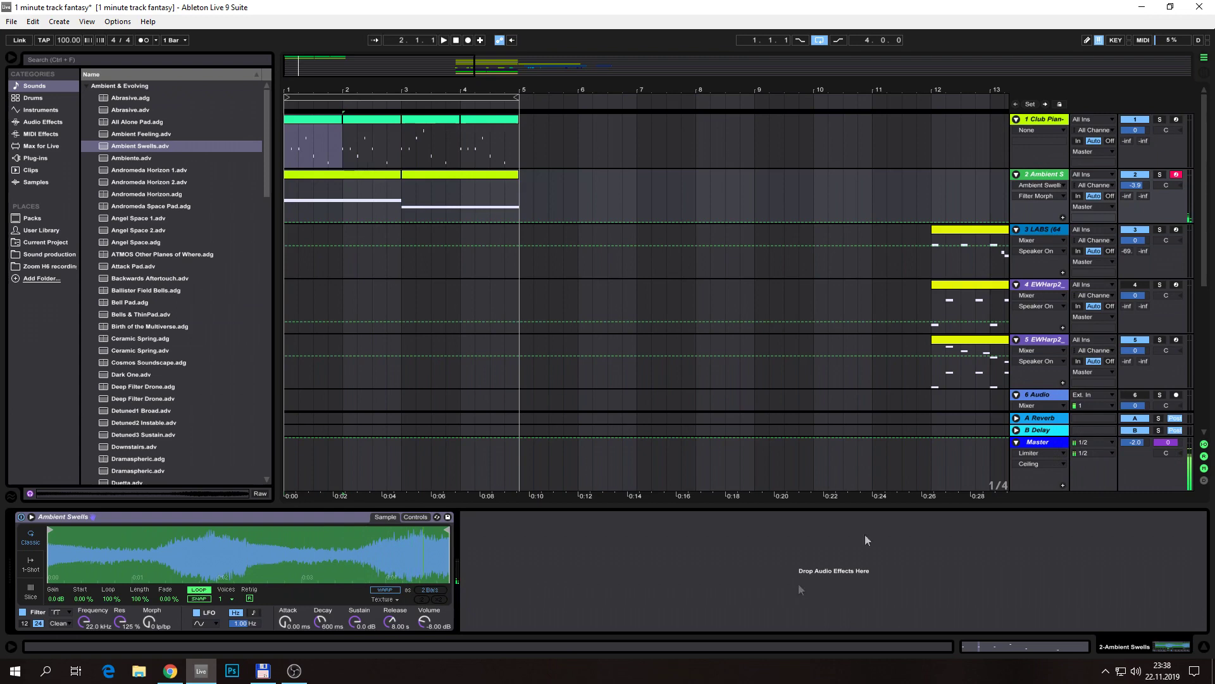
{"action": "left_click", "coordinate": [303, 518]}
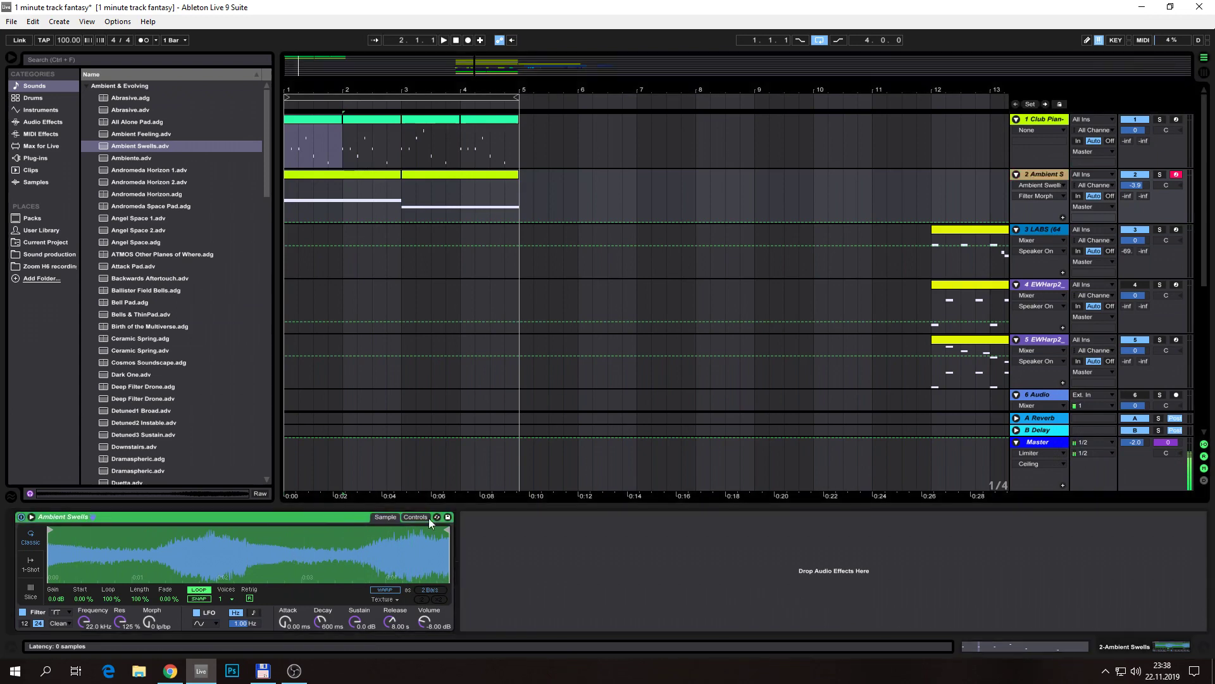
{"action": "left_click", "coordinate": [415, 517]}
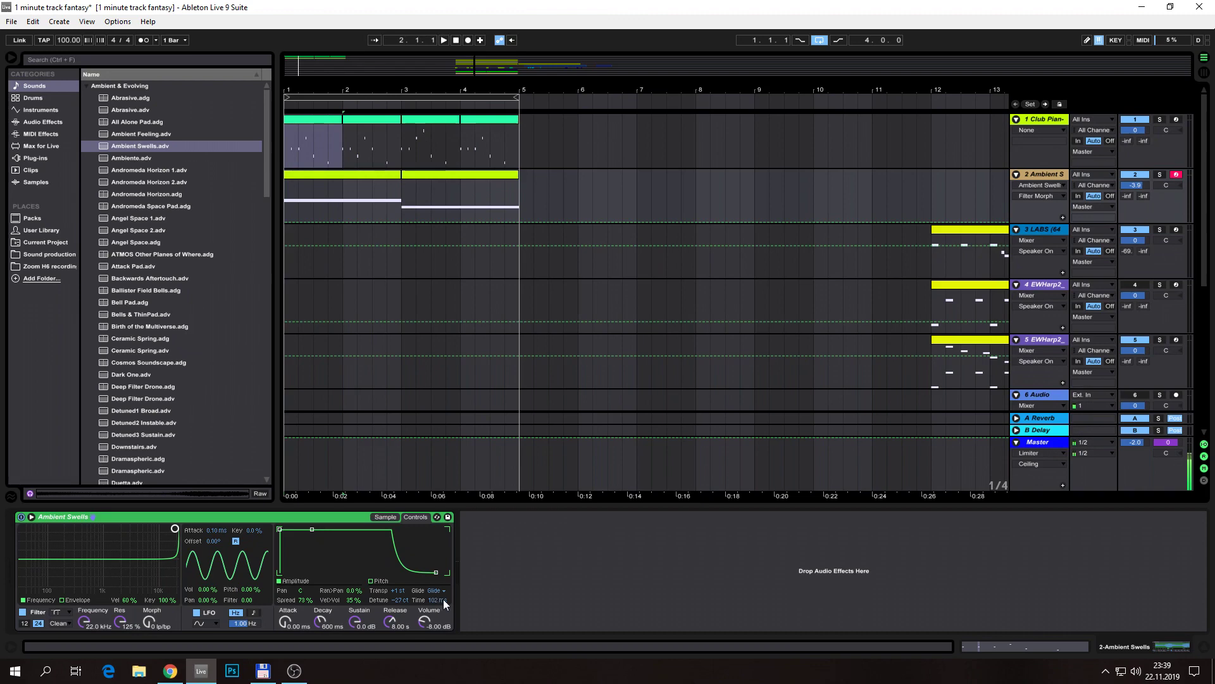
Consolidate the two Ambient Swells clips into a single four-bar clip
{"action": "double_click", "coordinate": [382, 178]}
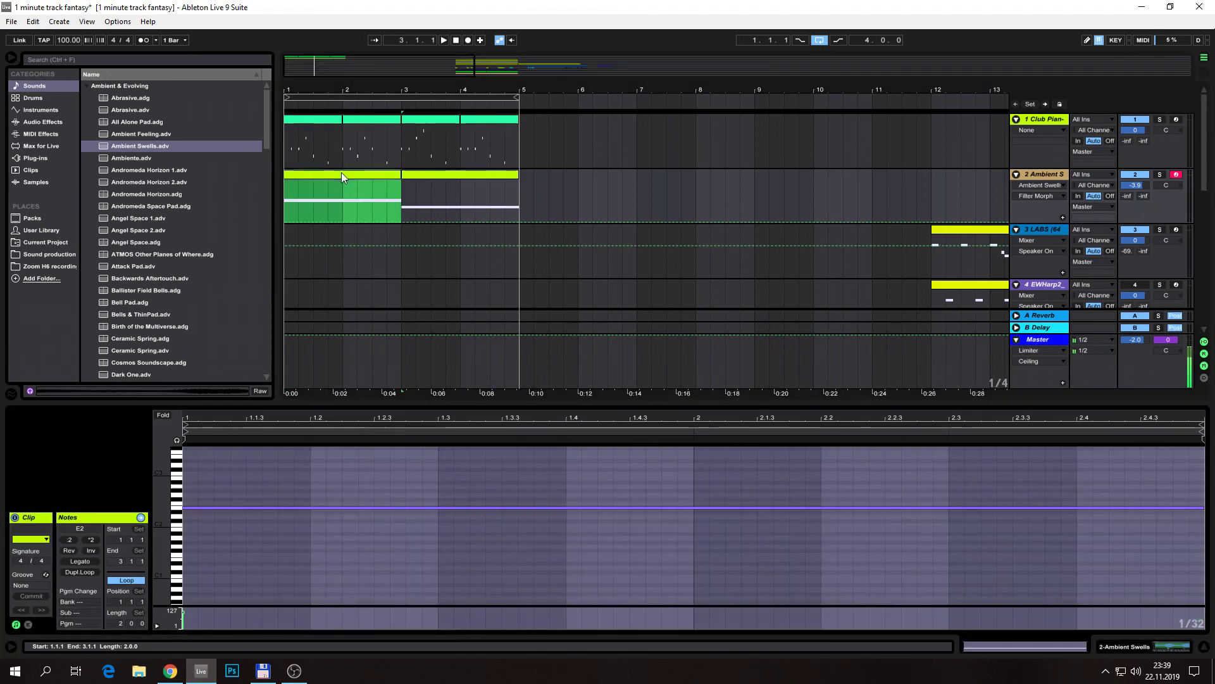
{"action": "left_click", "coordinate": [340, 172]}
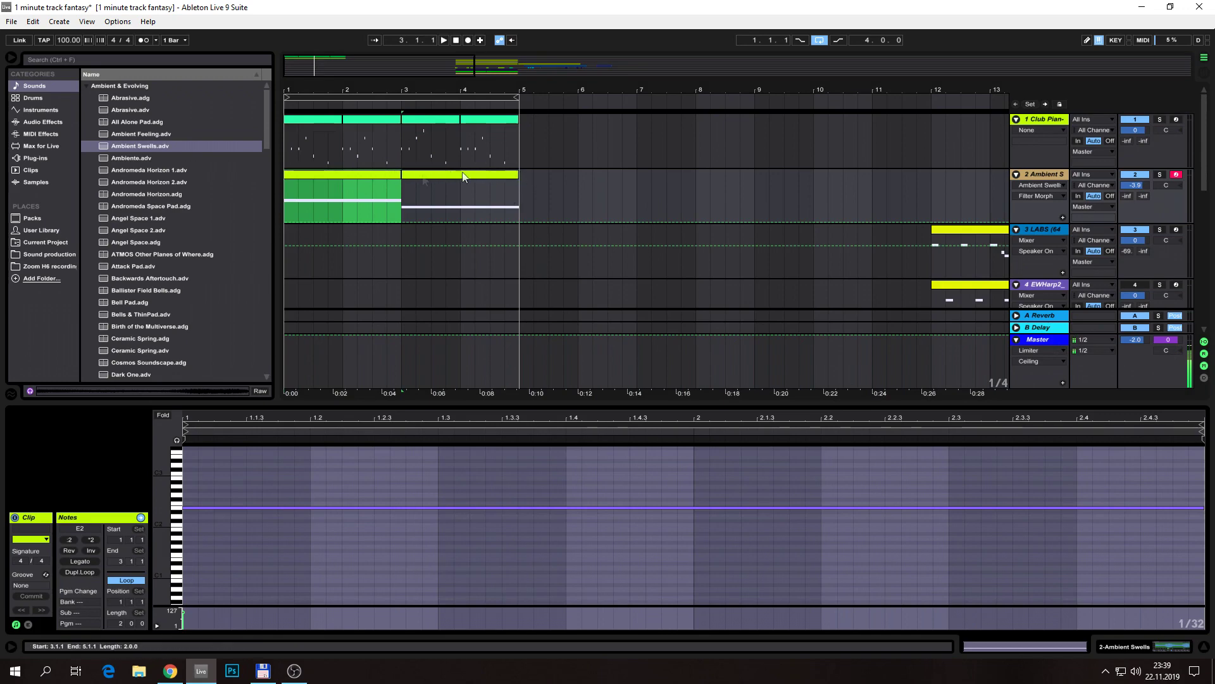
{"action": "double_click", "coordinate": [390, 173]}
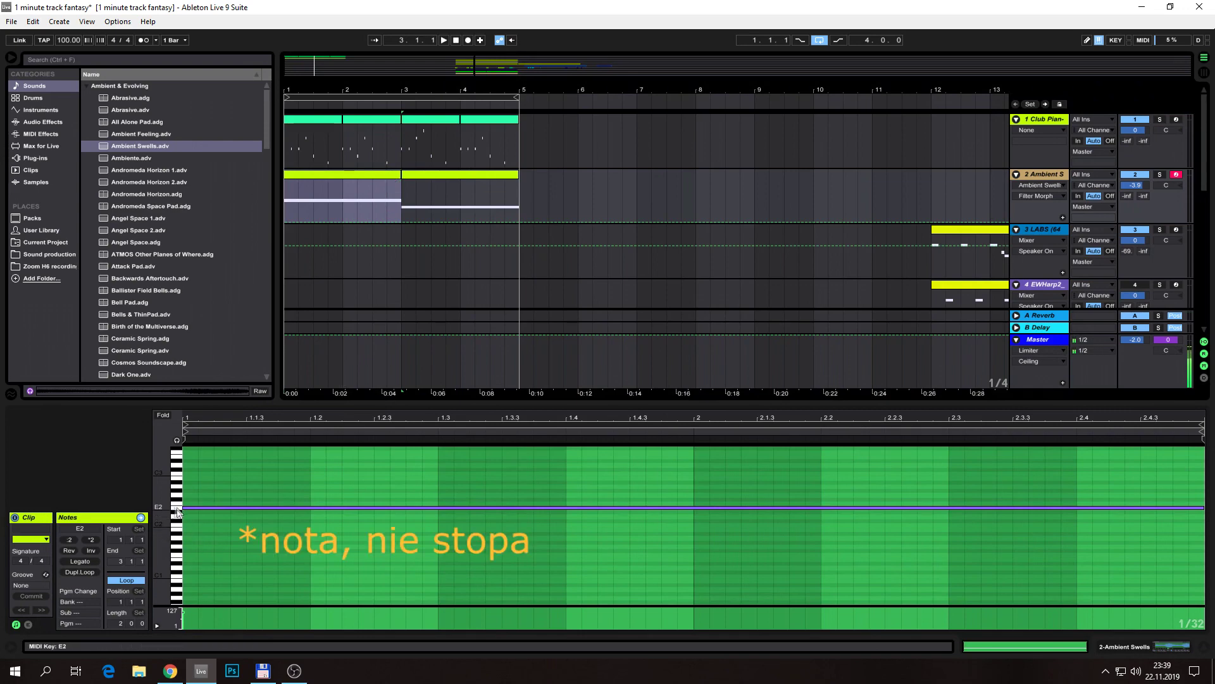
{"action": "left_click", "coordinate": [482, 173], "text": "shift"}
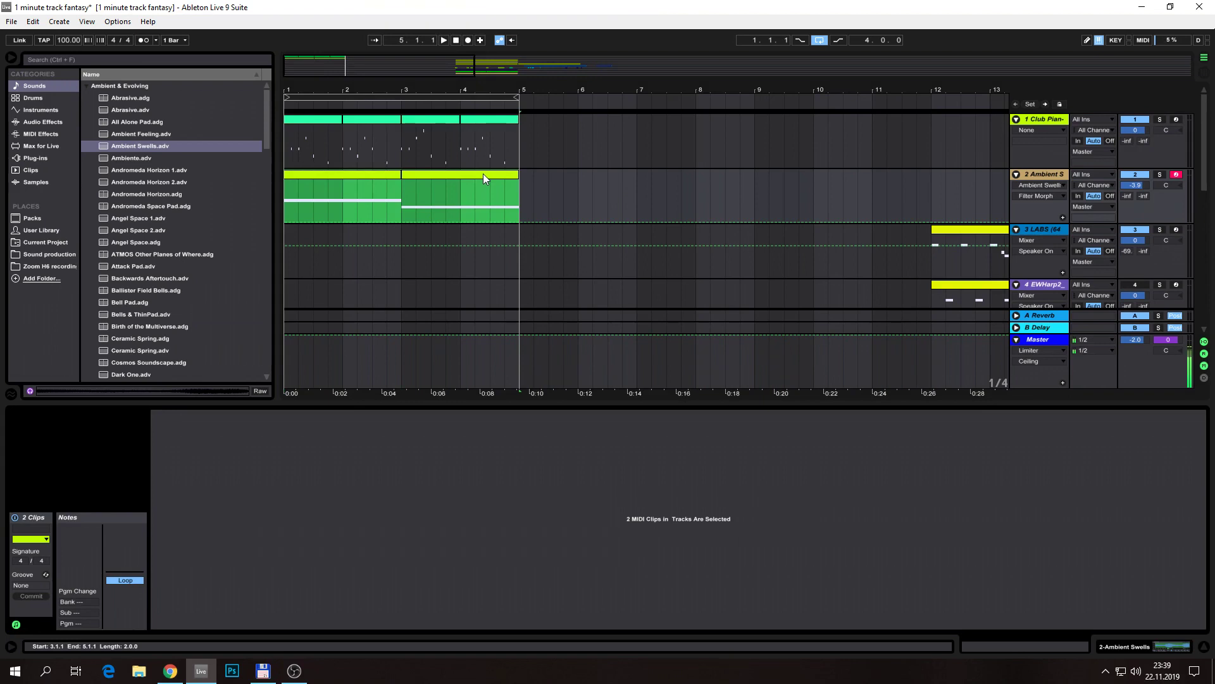
{"action": "key", "text": "ctrl+j"}
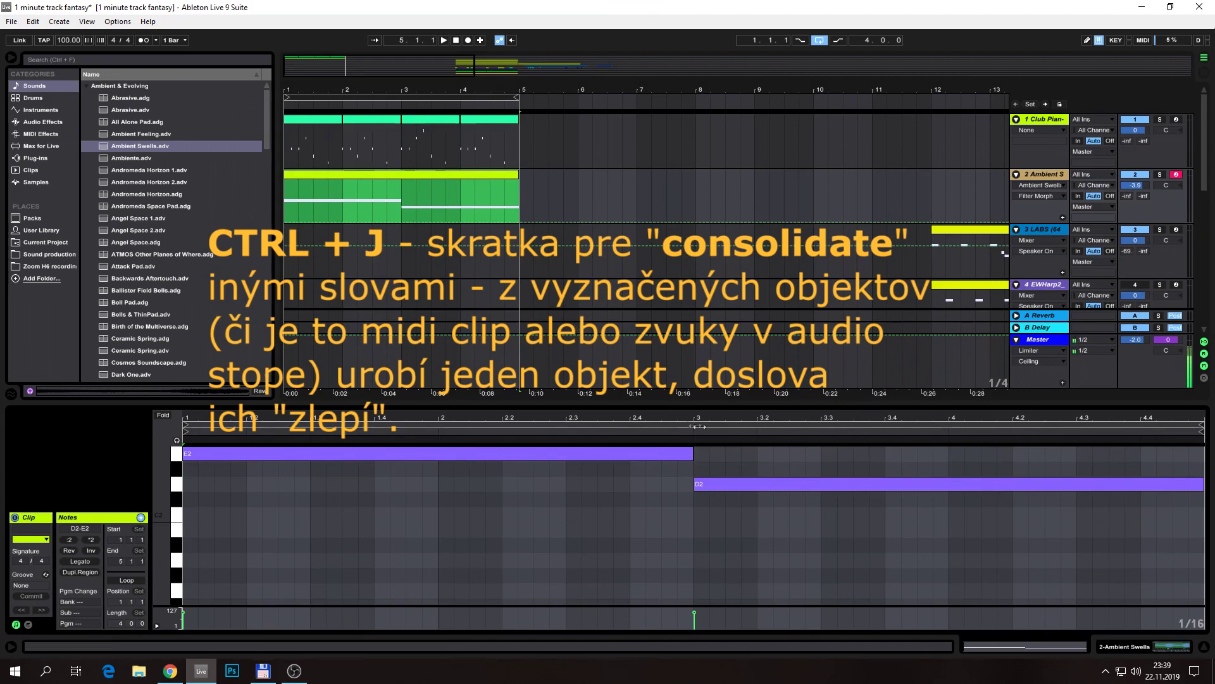
Overlap the Ambient Swells notes by extending E2 to 3.1.2 and starting D2 at 2.4.4, and play the loop
{"action": "double_click", "coordinate": [451, 175]}
{"action": "left_click", "coordinate": [450, 173]}
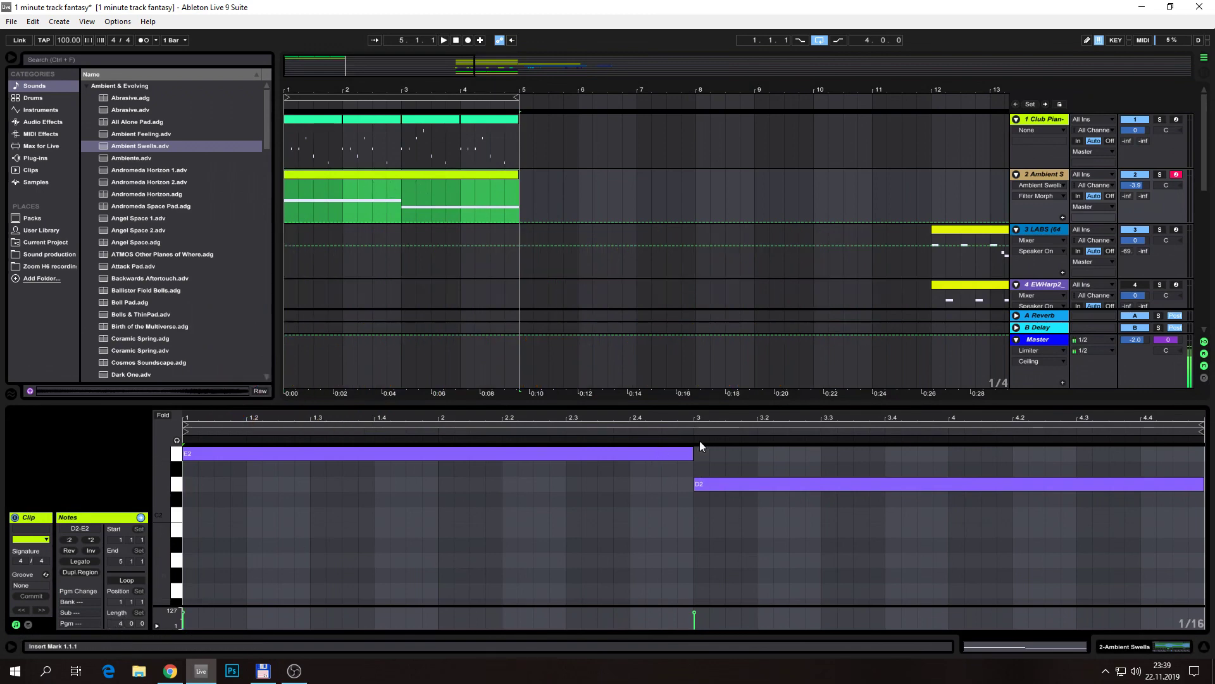
{"action": "left_click", "coordinate": [704, 418]}
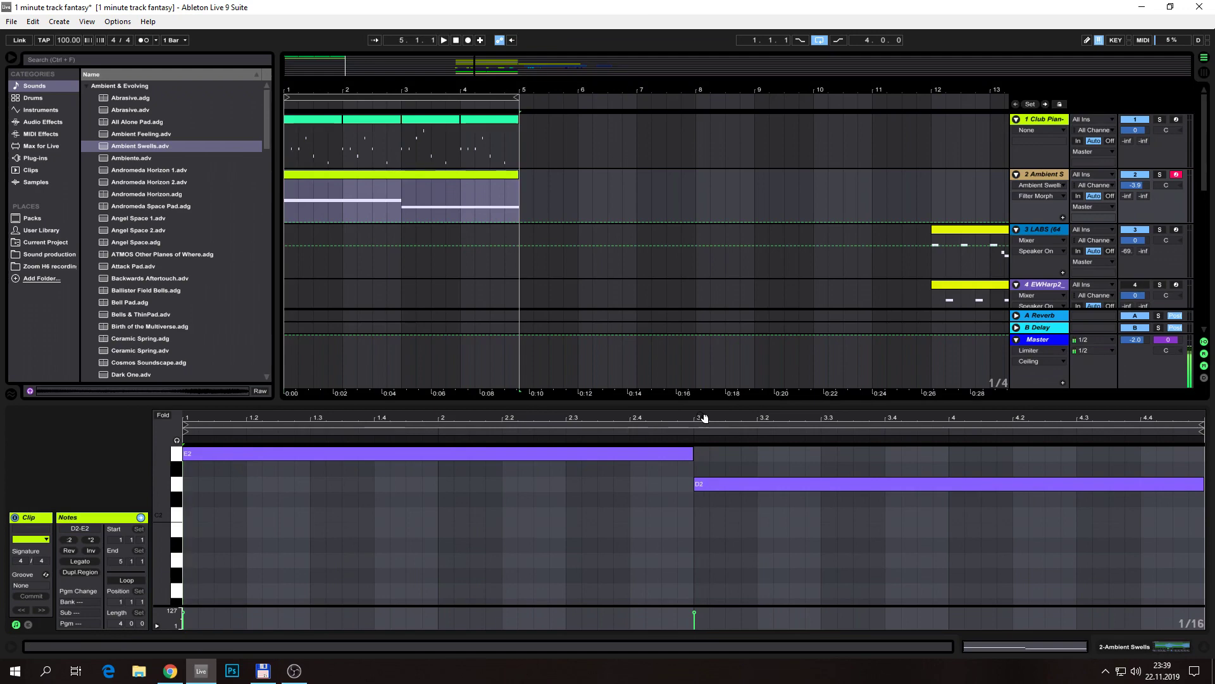
{"action": "left_click", "coordinate": [669, 455]}
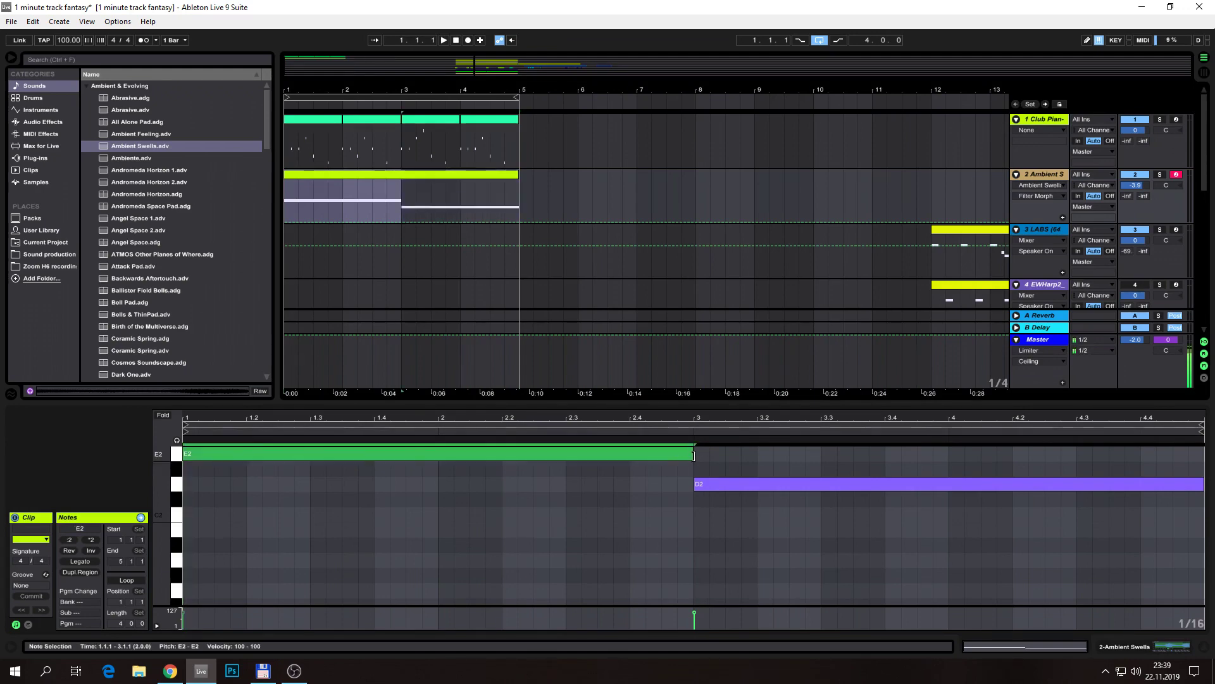
{"action": "left_click_drag", "start_coordinate": [694, 455], "coordinate": [678, 485]}
{"action": "left_click", "coordinate": [359, 178]}
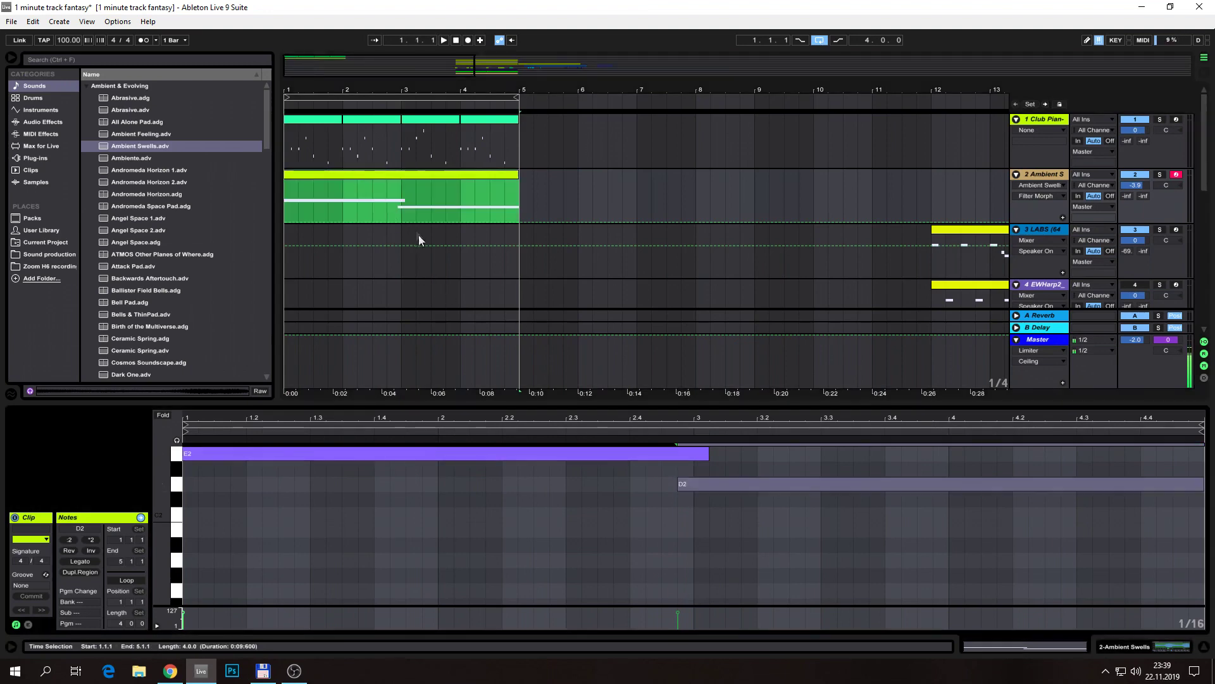
{"action": "left_click", "coordinate": [398, 206]}
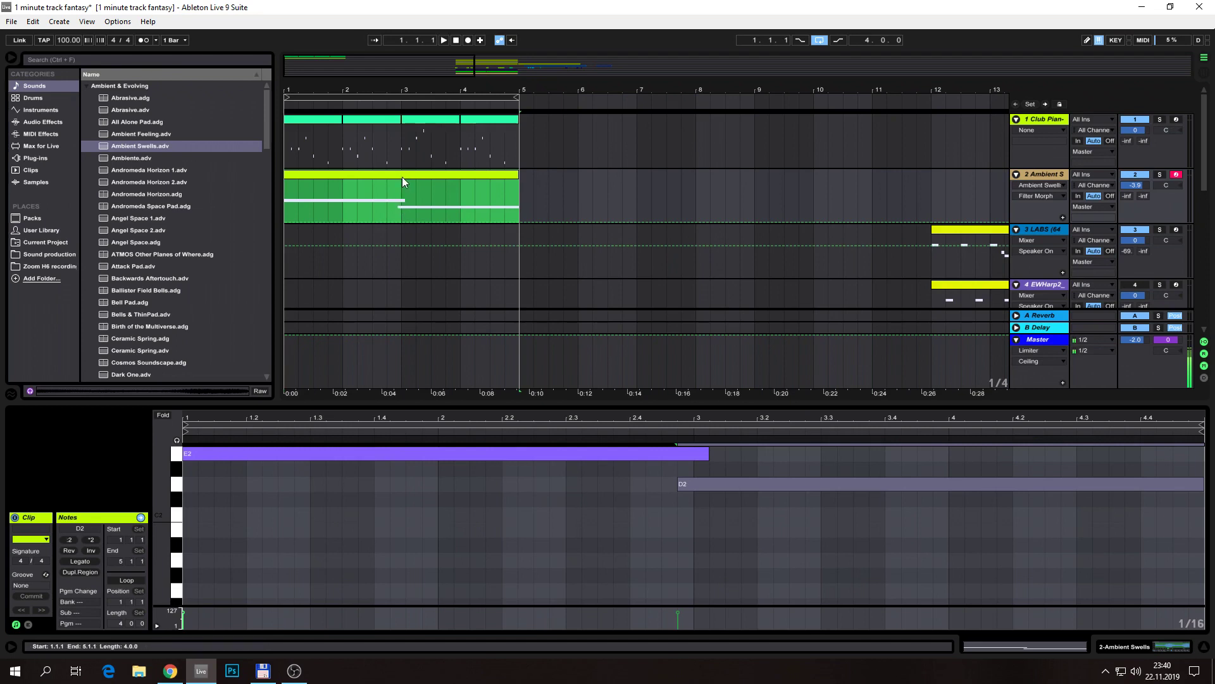
{"action": "key", "text": "space"}
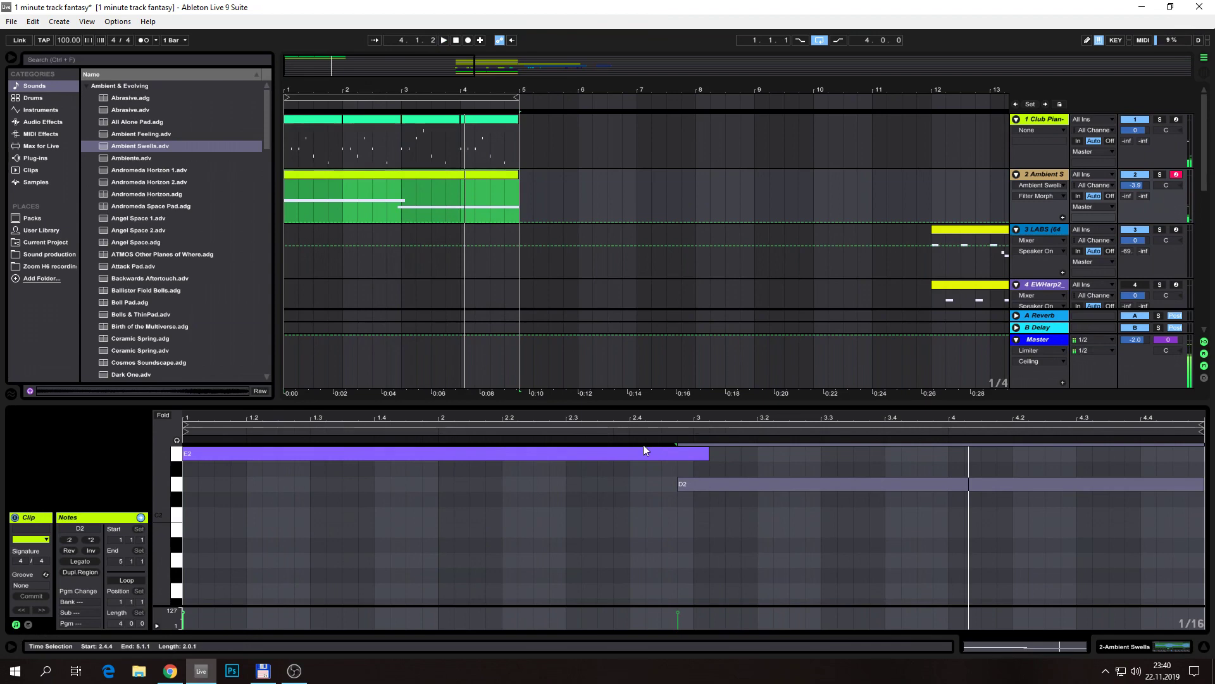
Extend the E2 note to 3.1.3, return the D2 note's start to bar 3, and play the loop
{"action": "left_click_drag", "start_coordinate": [708, 452], "coordinate": [725, 452]}
{"action": "mouse_move", "coordinate": [680, 484]}
{"action": "left_mouse_down"}
{"action": "mouse_move", "coordinate": [766, 485]}
{"action": "mouse_move", "coordinate": [689, 485]}
{"action": "left_mouse_up"}
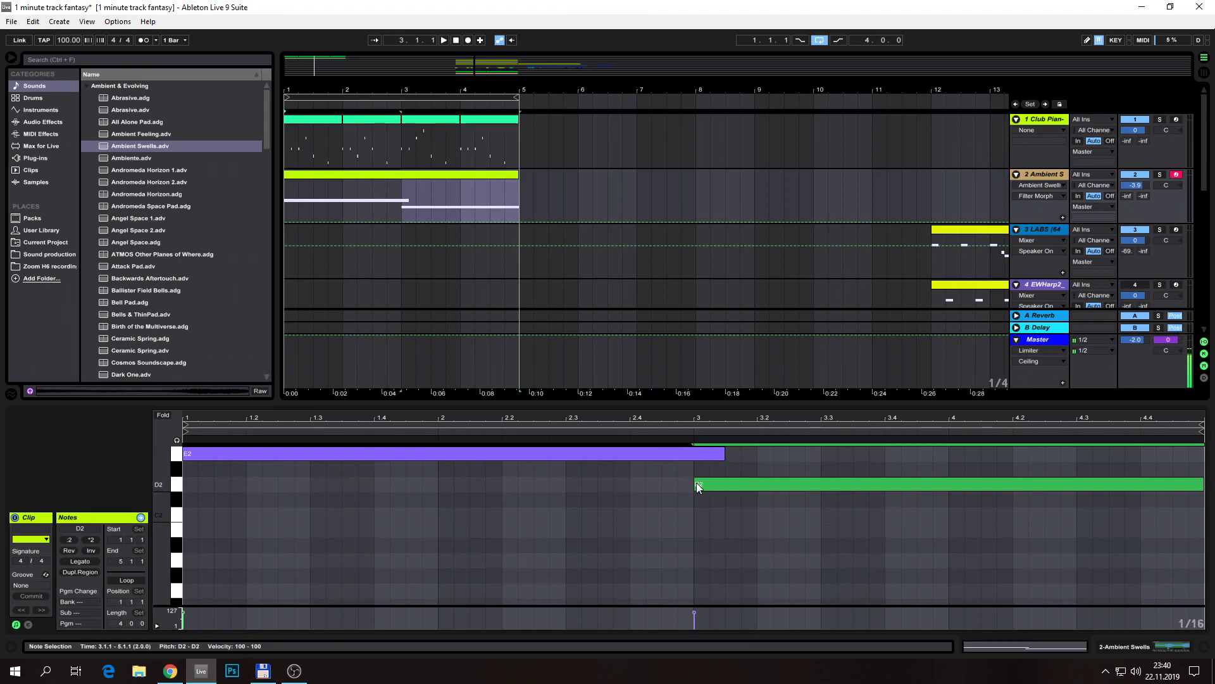
{"action": "key", "text": "space"}
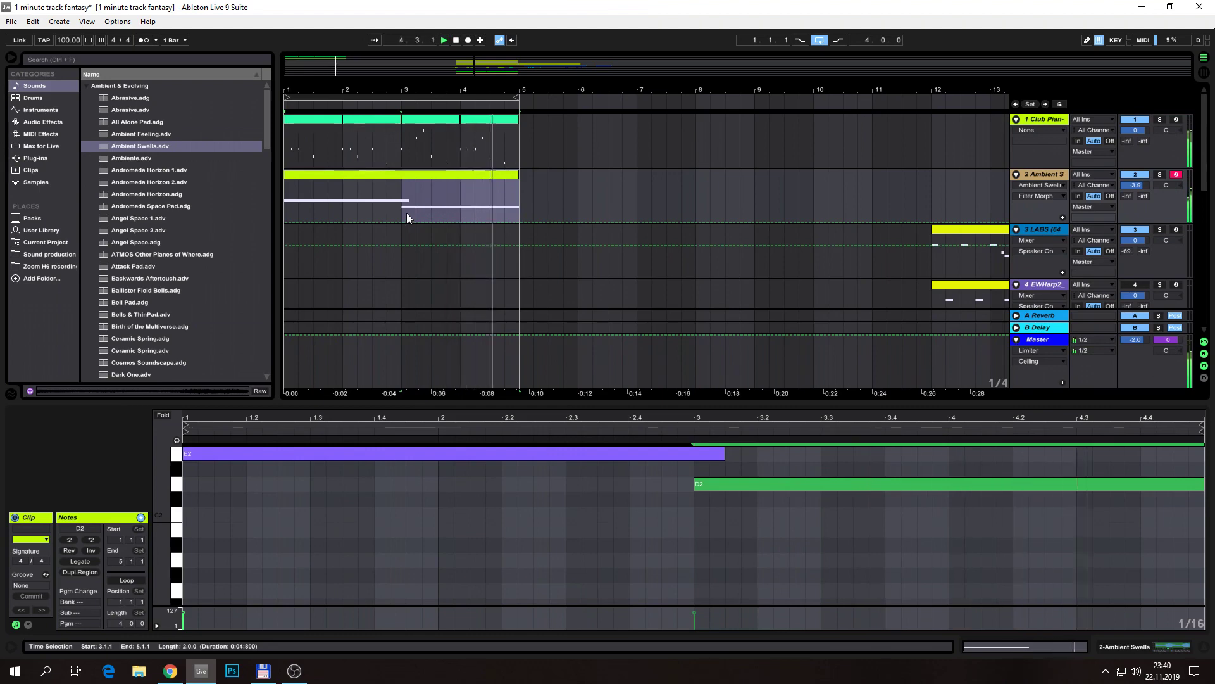
Compare the Ambient Swells clip with the notes in the first, third and fourth Club Pian-O clips
{"action": "left_click", "coordinate": [428, 119]}
{"action": "left_click", "coordinate": [364, 117]}
{"action": "left_click", "coordinate": [401, 176]}
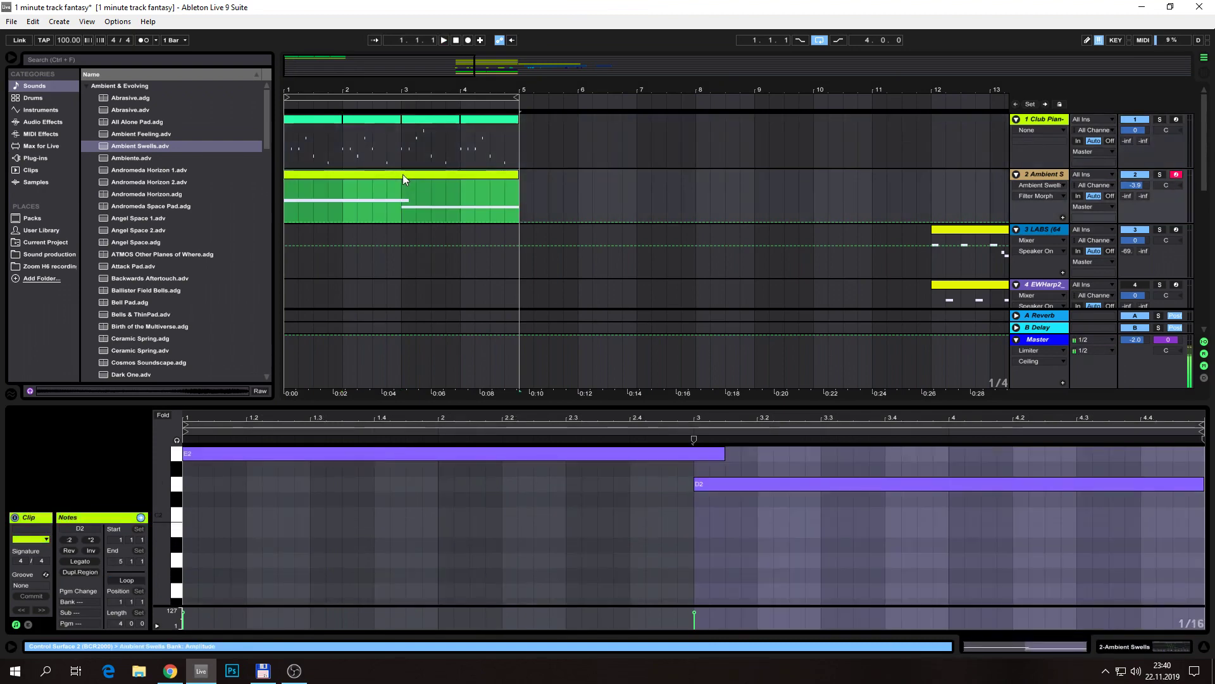
{"action": "left_click", "coordinate": [1055, 176]}
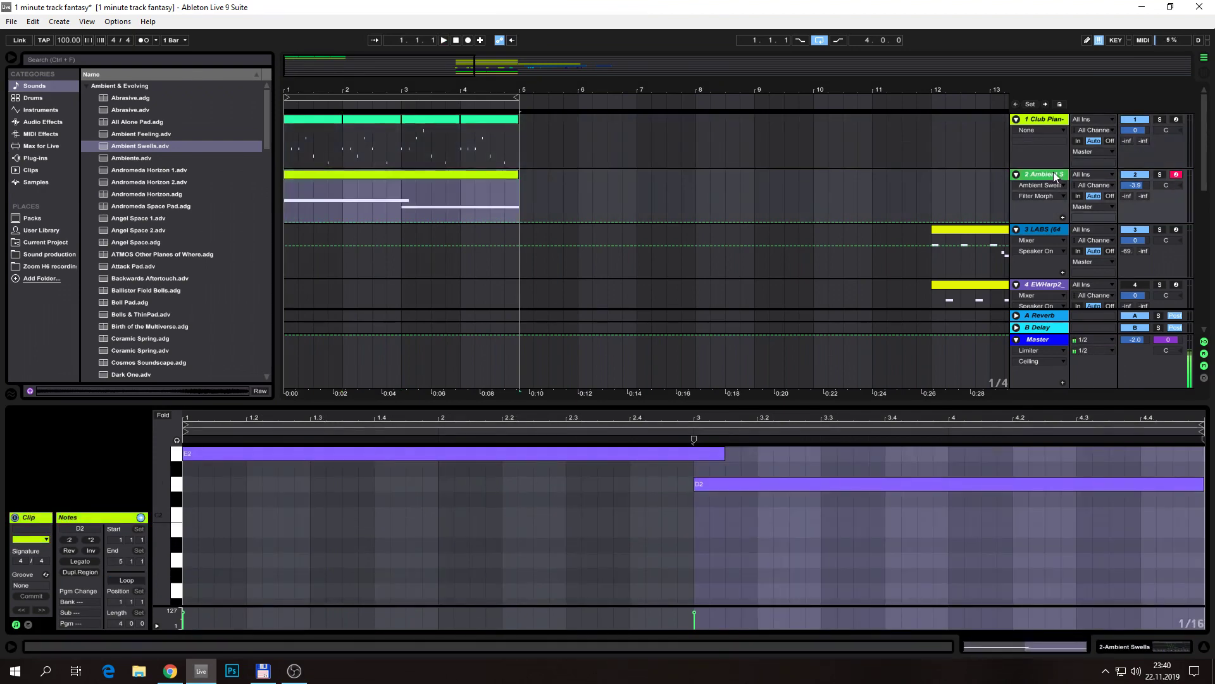
{"action": "left_click", "coordinate": [1046, 119]}
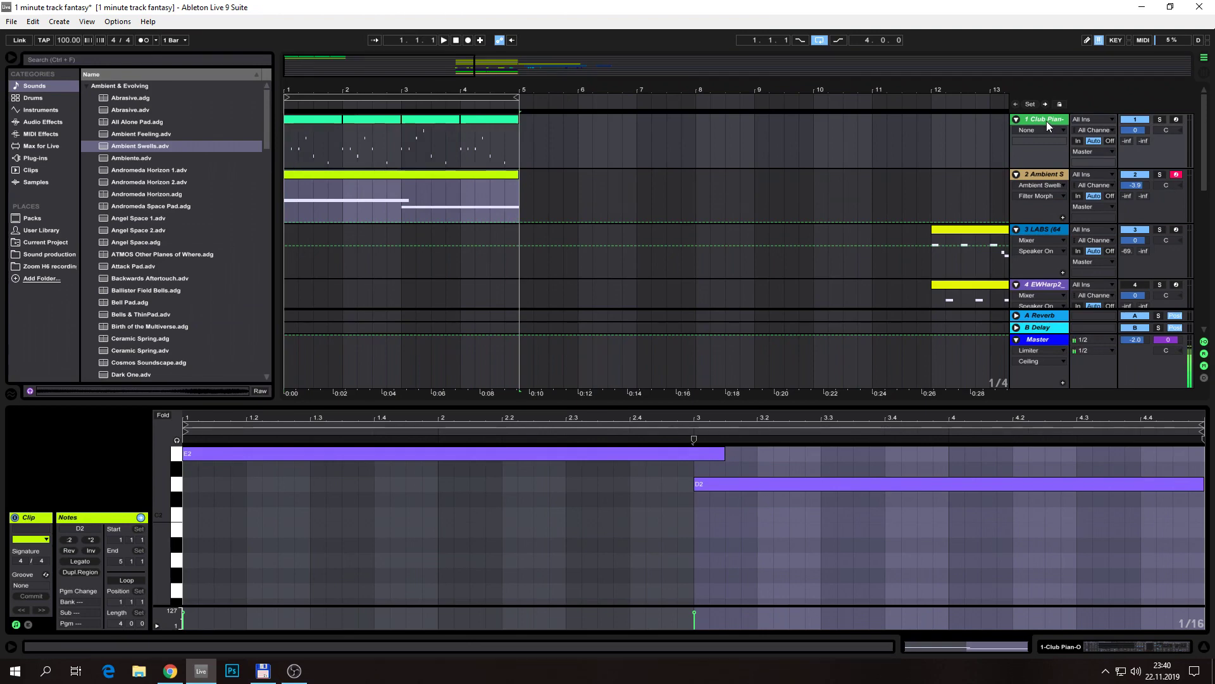
{"action": "left_click", "coordinate": [1048, 175]}
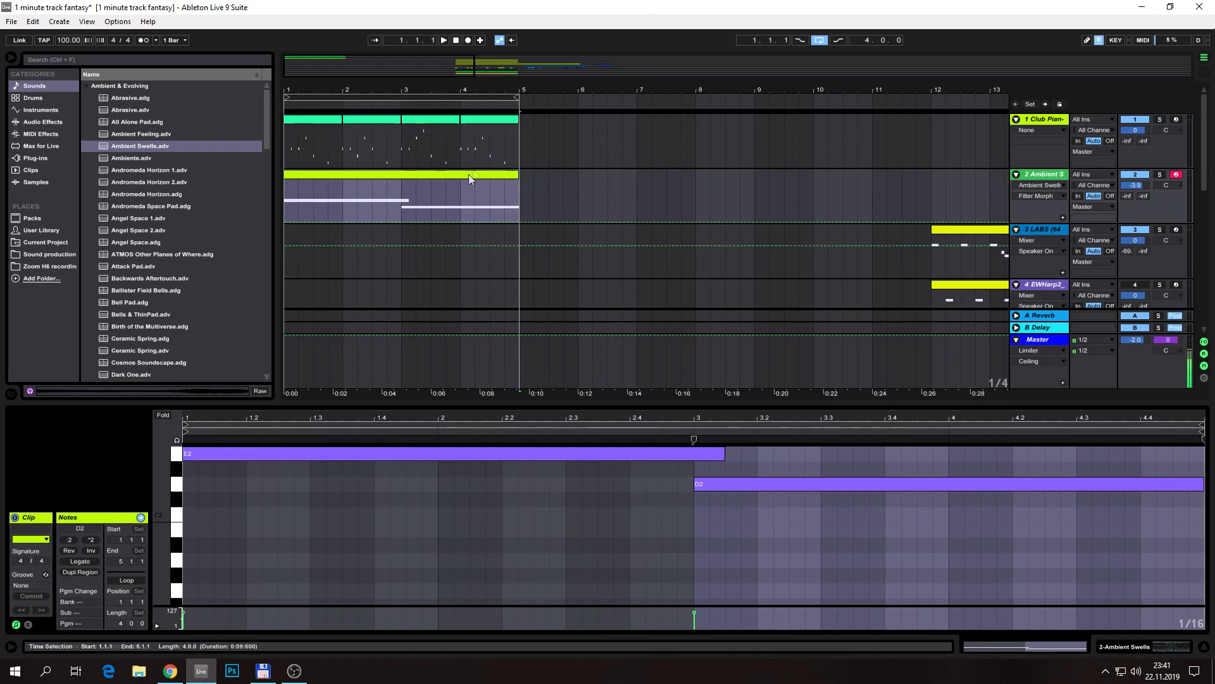
{"action": "left_click", "coordinate": [360, 177]}
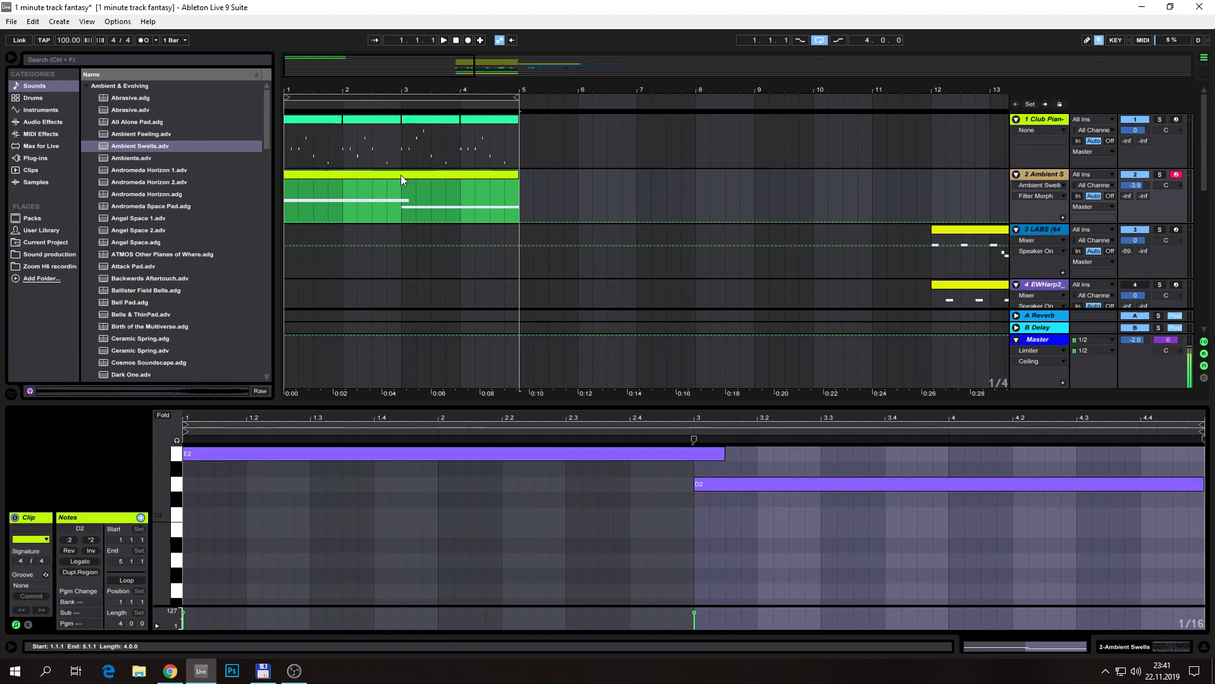
{"action": "left_click", "coordinate": [268, 117]}
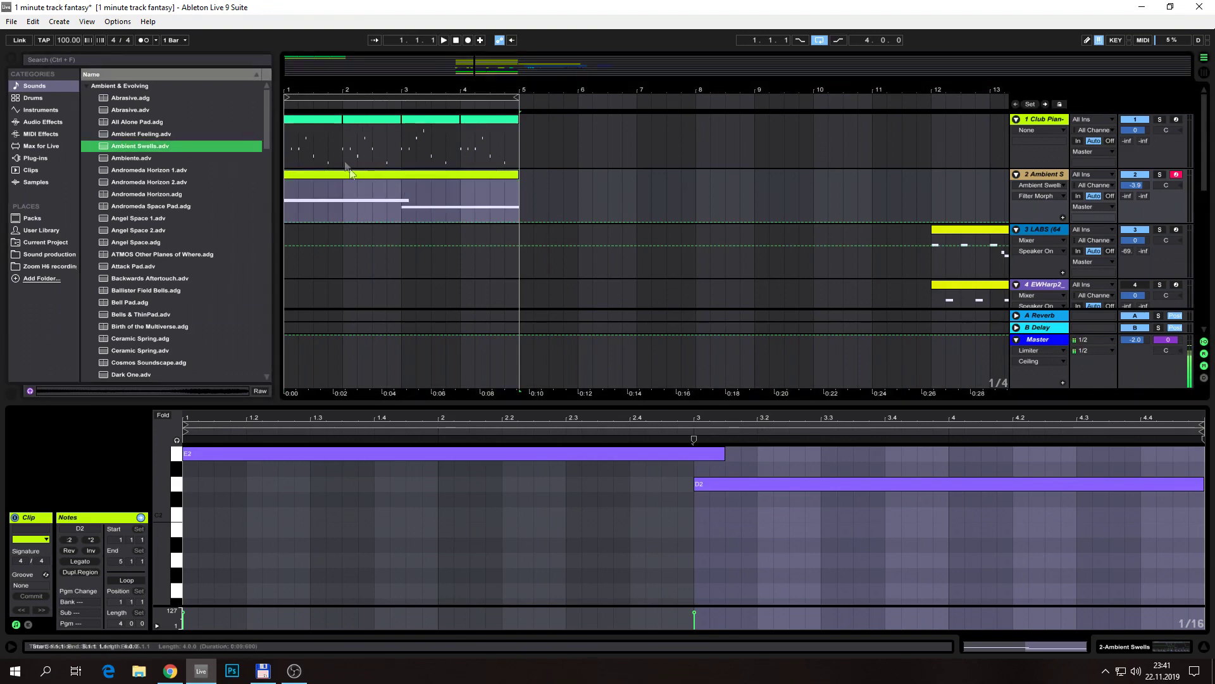
{"action": "left_click", "coordinate": [498, 120]}
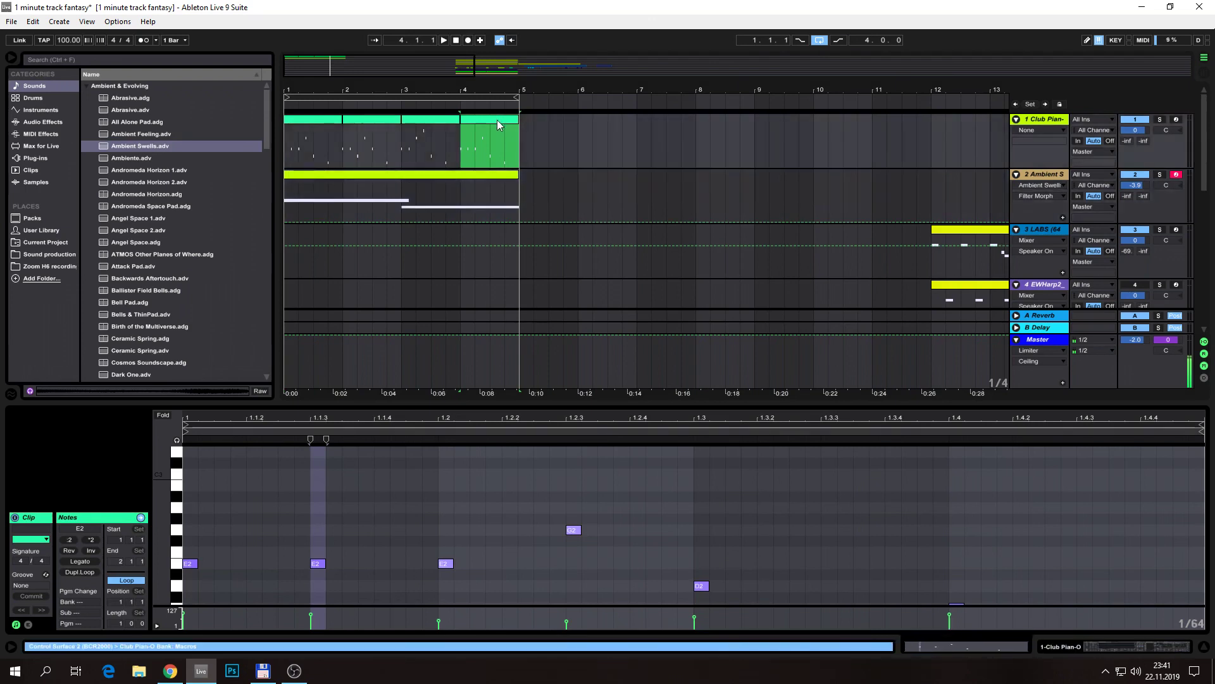
{"action": "left_click", "coordinate": [443, 123]}
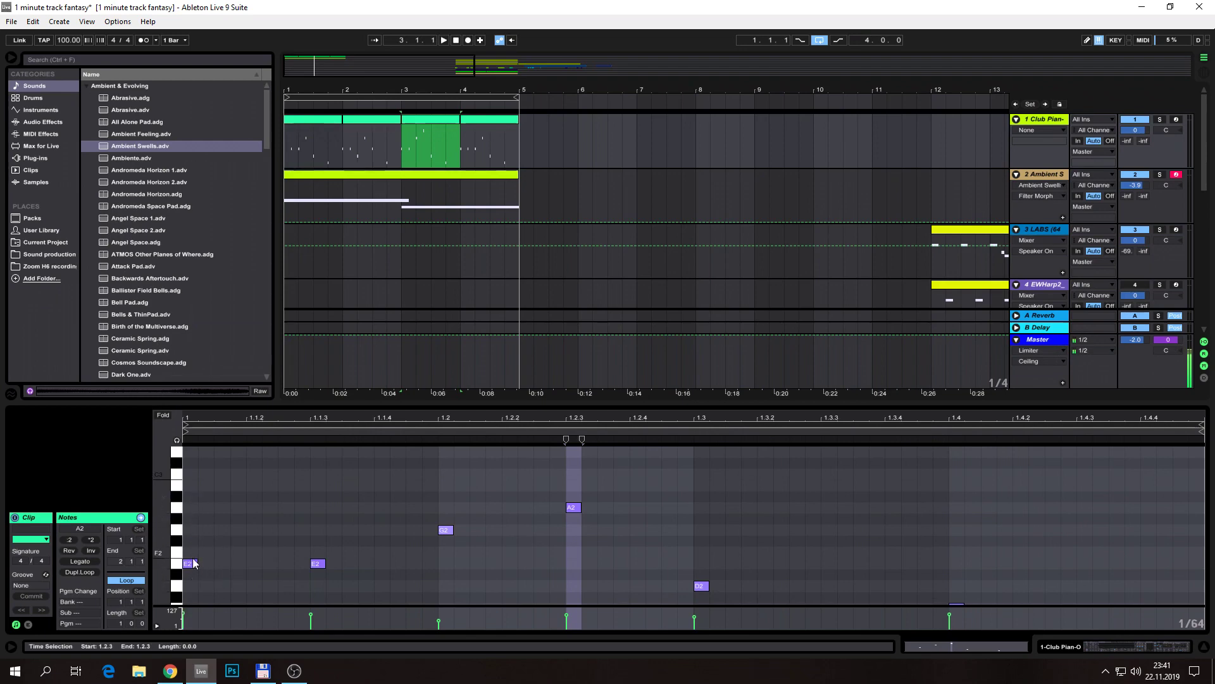
{"action": "left_click", "coordinate": [302, 123]}
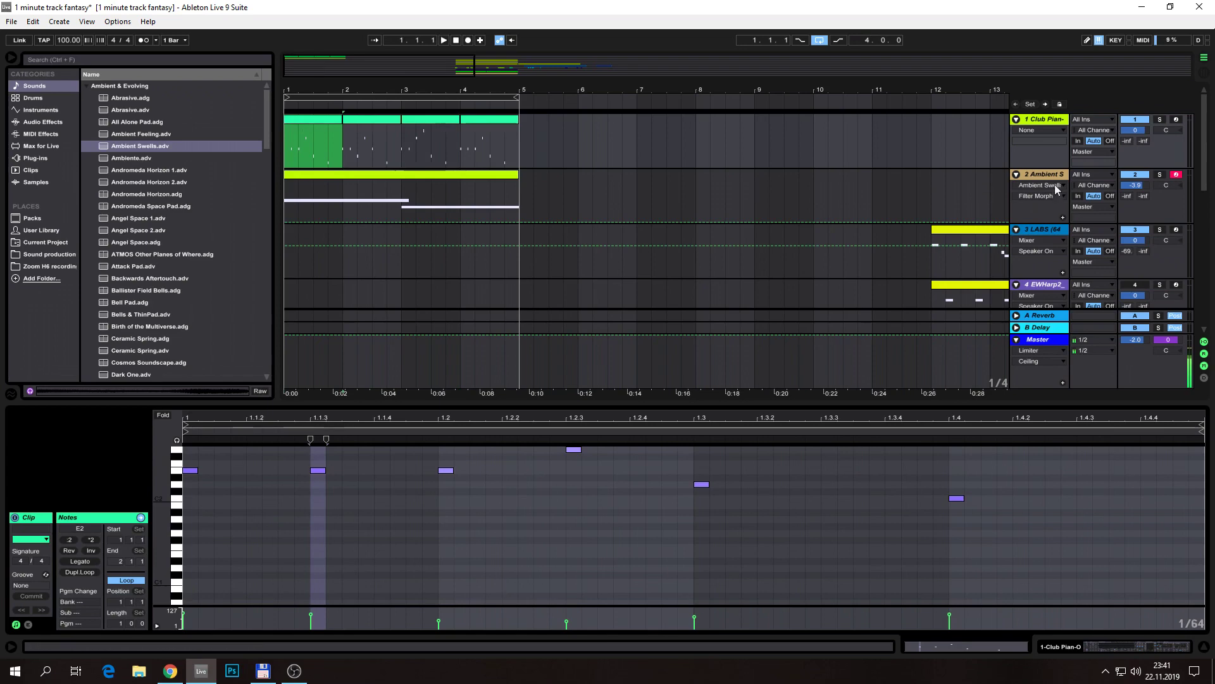
Mute the Ambient Swells track and open the first Club Pian-O clip's notes
{"action": "left_click", "coordinate": [1136, 181]}
{"action": "left_click", "coordinate": [1135, 176]}
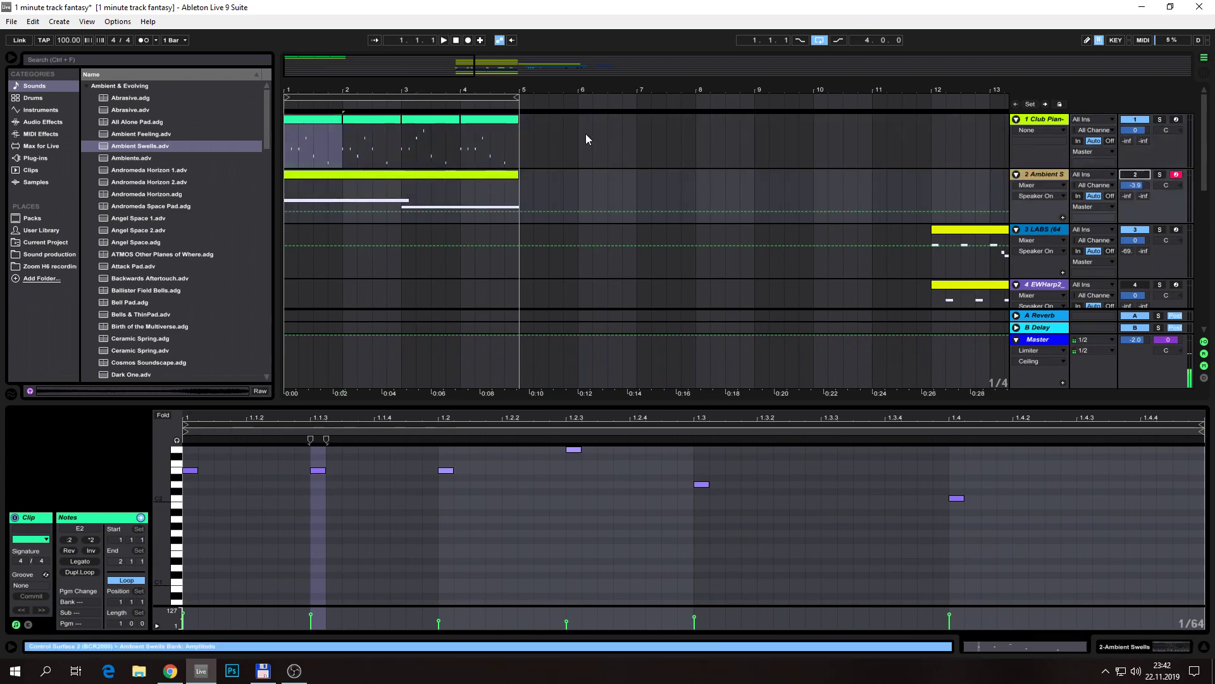
{"action": "left_click", "coordinate": [321, 119]}
Try a chord on the first Club Pian-O note by stacking G2 and a longer A2 above E2, and remove both added notes
{"action": "scroll", "coordinate": [221, 544], "scroll_direction": "up", "scroll_amount": 5}
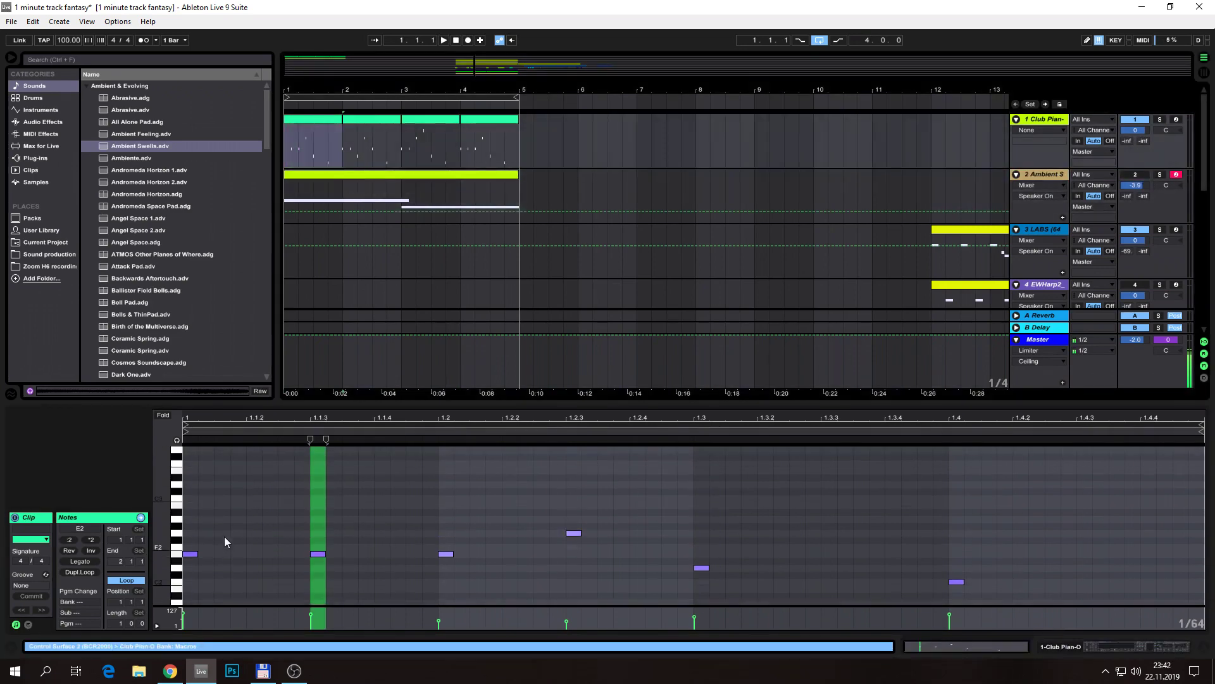
{"action": "left_click", "coordinate": [200, 588]}
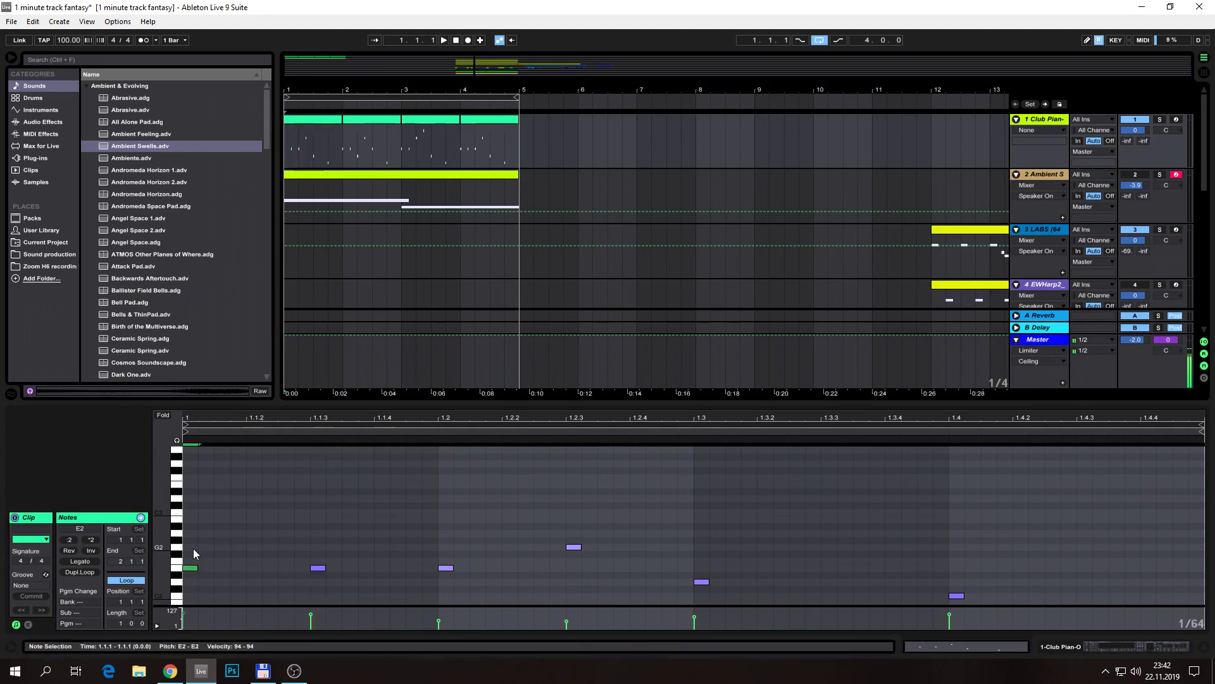
{"action": "double_click", "coordinate": [192, 548]}
{"action": "double_click", "coordinate": [193, 535]}
{"action": "key", "text": "space"}
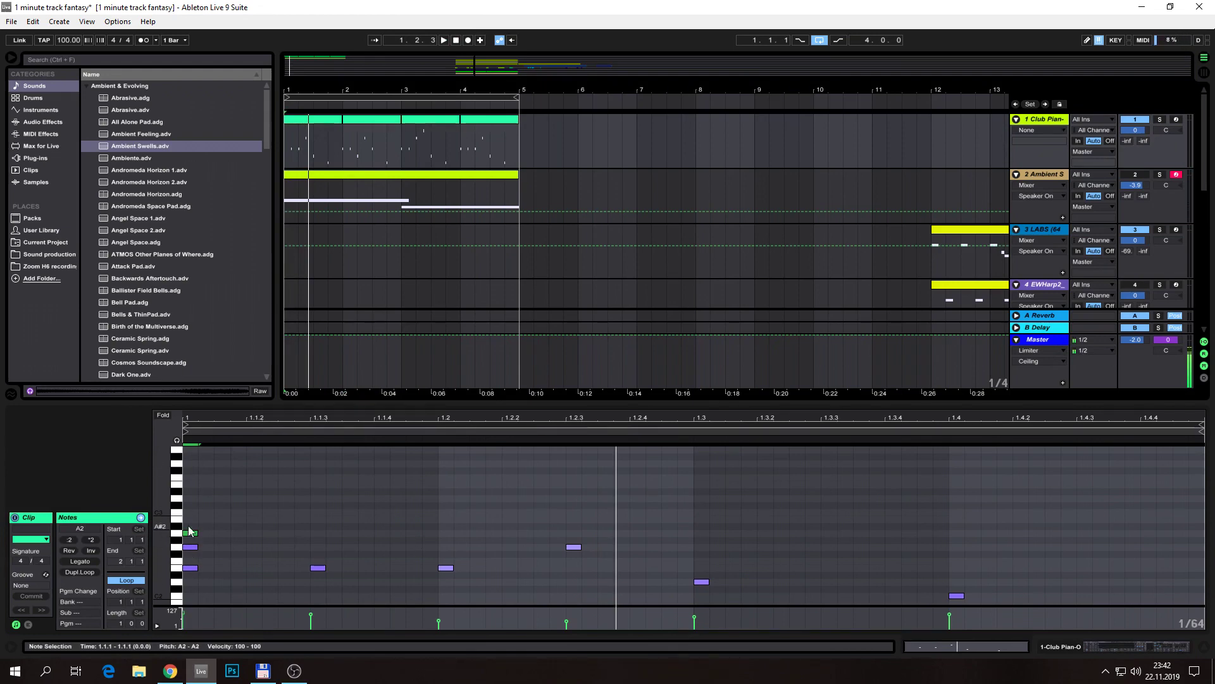
{"action": "left_click_drag", "start_coordinate": [198, 533], "coordinate": [261, 533]}
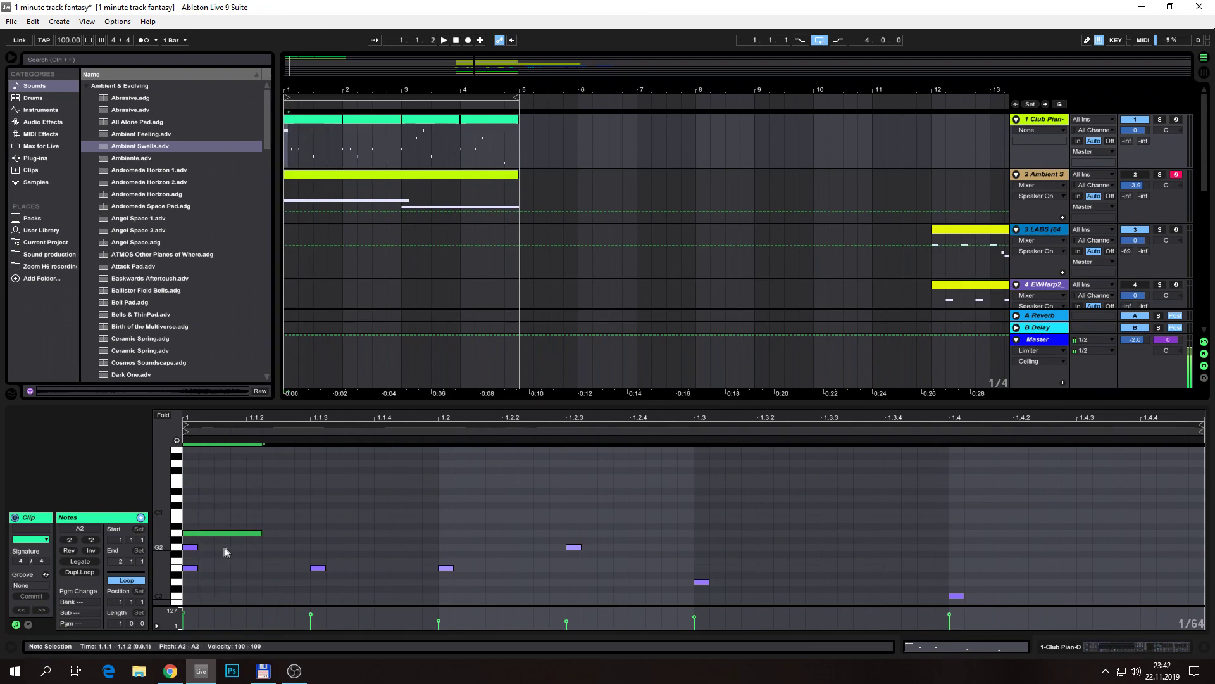
{"action": "left_click", "coordinate": [192, 549]}
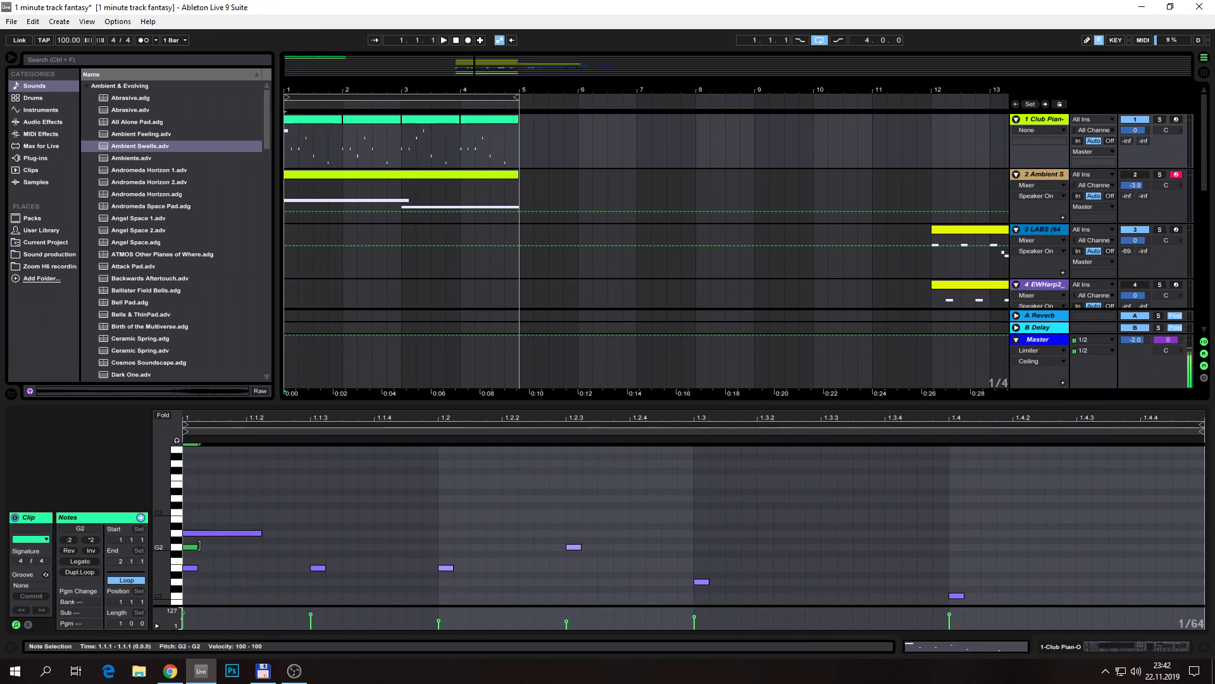
{"action": "left_click", "coordinate": [207, 533]}
{"action": "key", "text": "Delete"}
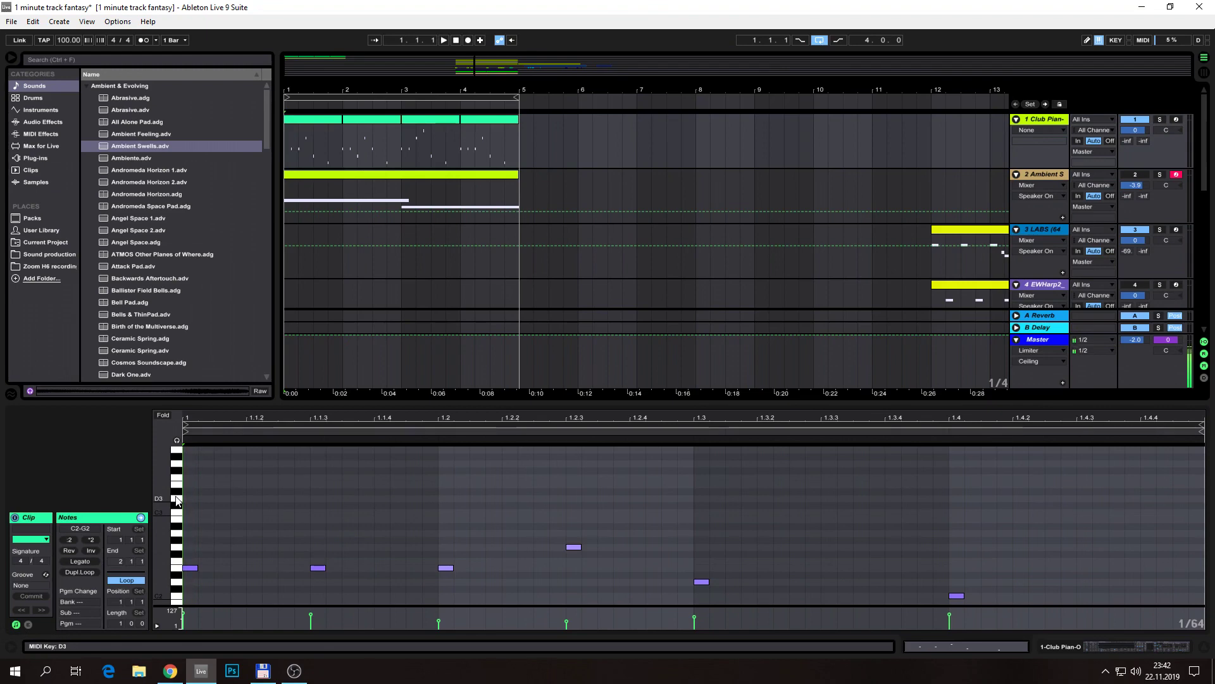
Collapse the Ambient & Evolving sound folder to show only the sound categories
{"action": "left_click_drag", "start_coordinate": [177, 500], "coordinate": [167, 500]}
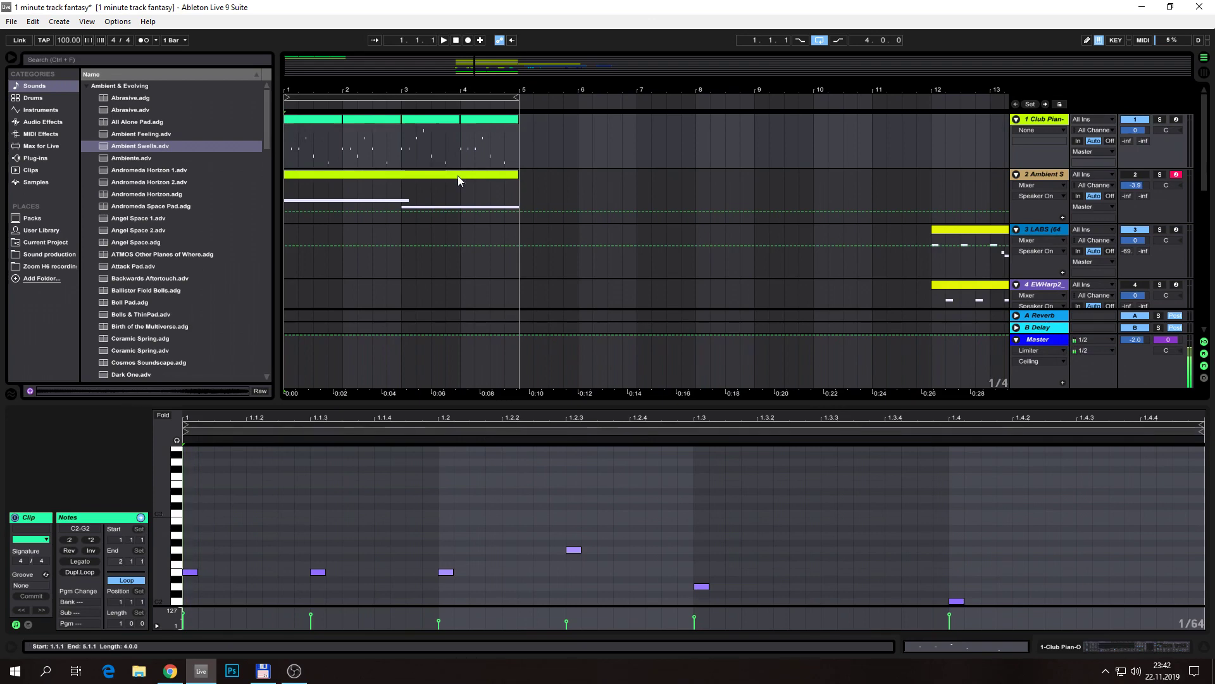
{"action": "left_click_drag", "start_coordinate": [408, 86], "coordinate": [416, 86]}
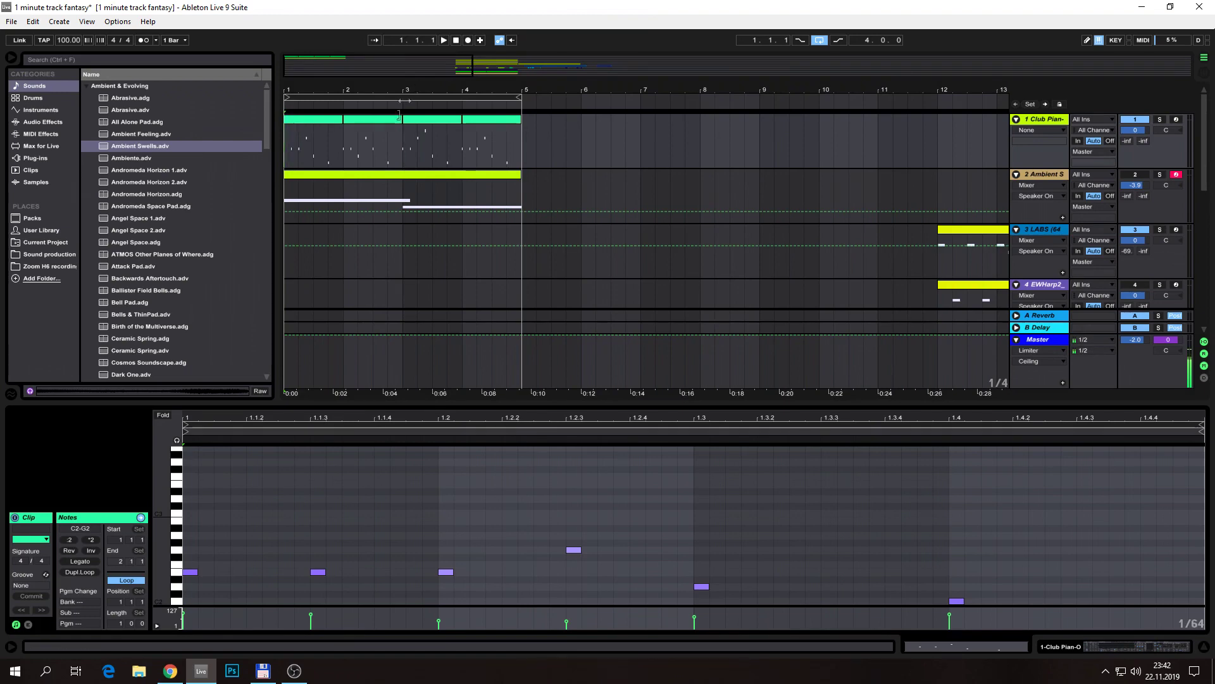
{"action": "left_click", "coordinate": [265, 96]}
{"action": "left_click", "coordinate": [117, 87]}
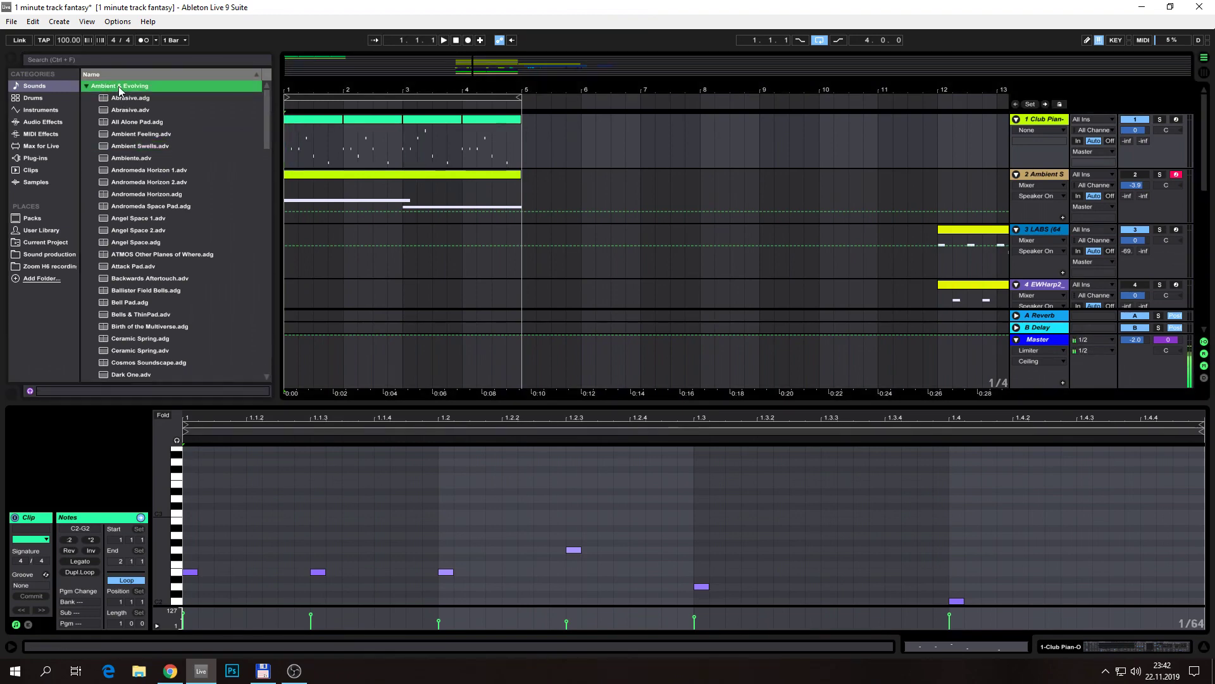
{"action": "left_click", "coordinate": [86, 87]}
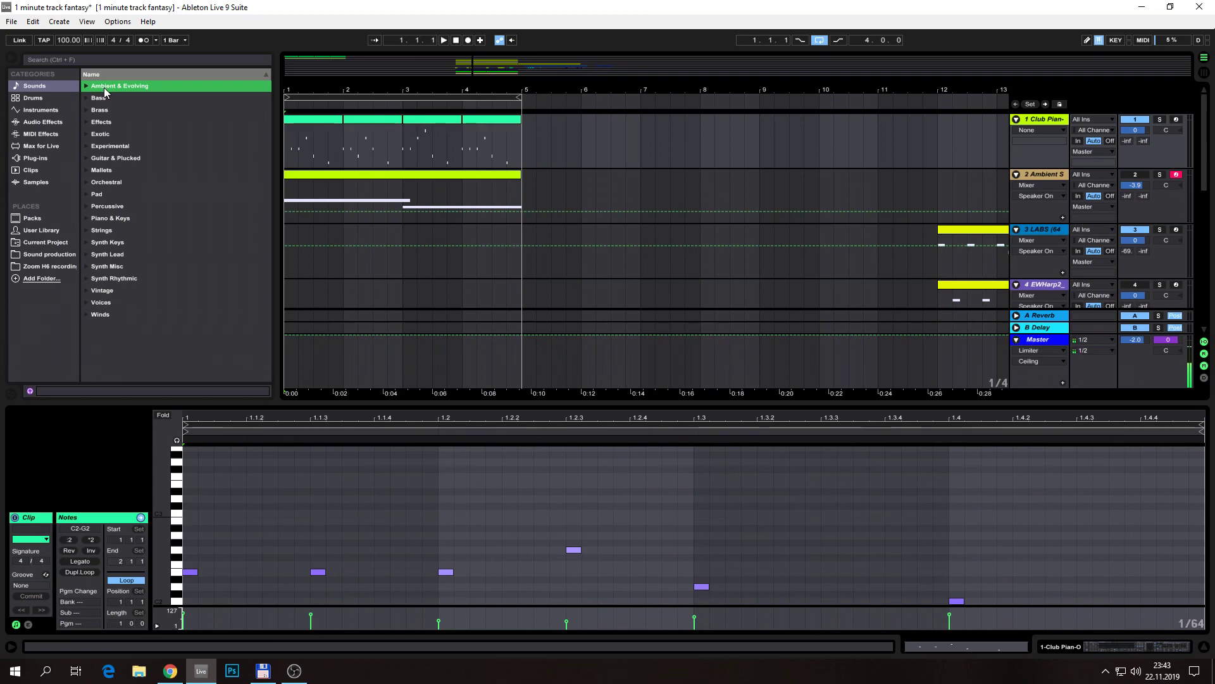
Turn on the metronome and play the four-bar loop from bar 1 with the Ambient Swells clip open
{"action": "left_click", "coordinate": [403, 174]}
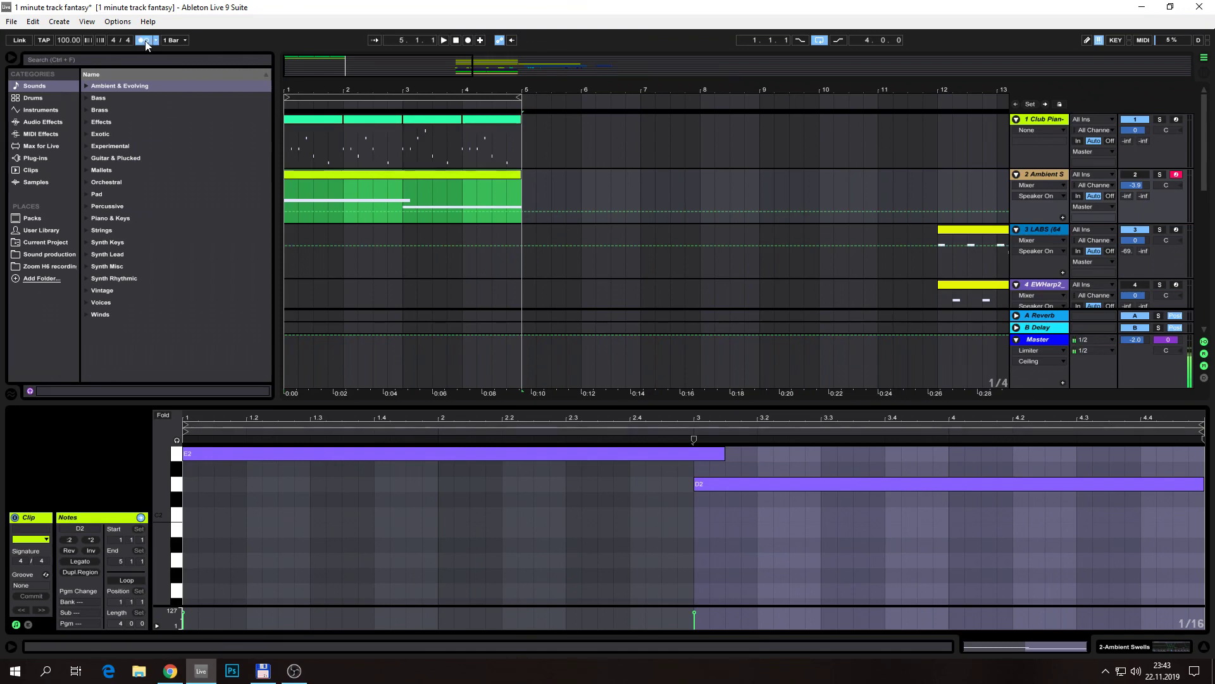
{"action": "key", "text": "space"}
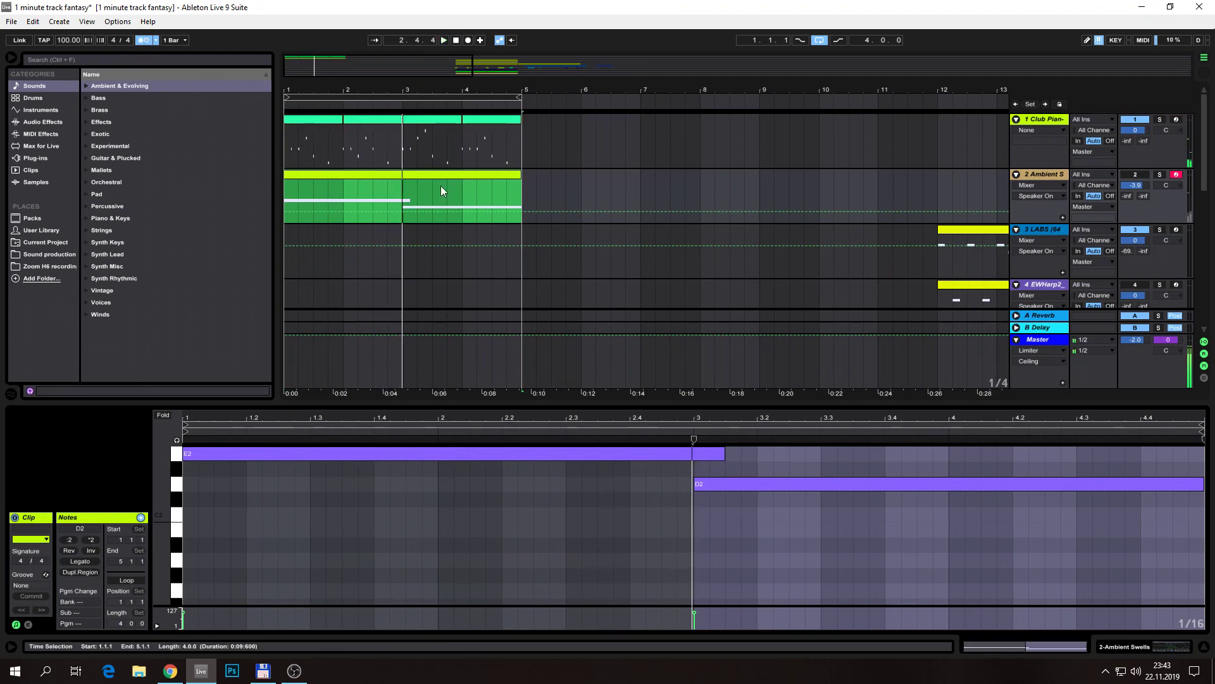
{"action": "left_click", "coordinate": [285, 194]}
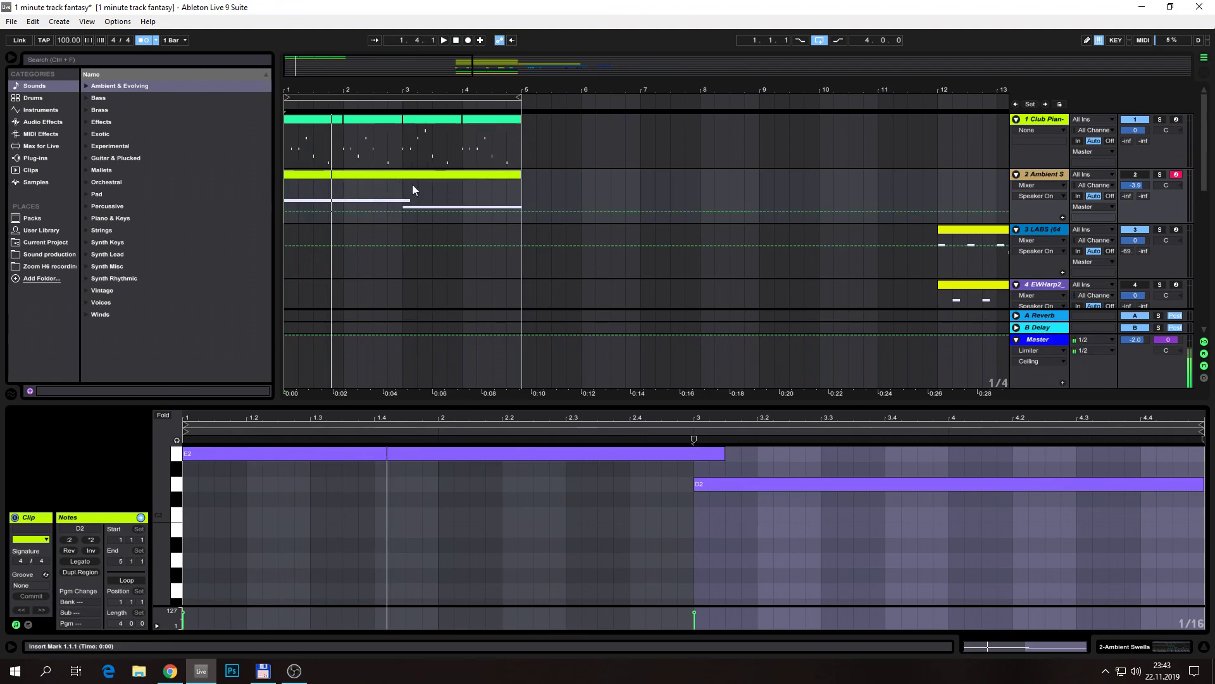
{"action": "left_click", "coordinate": [429, 179]}
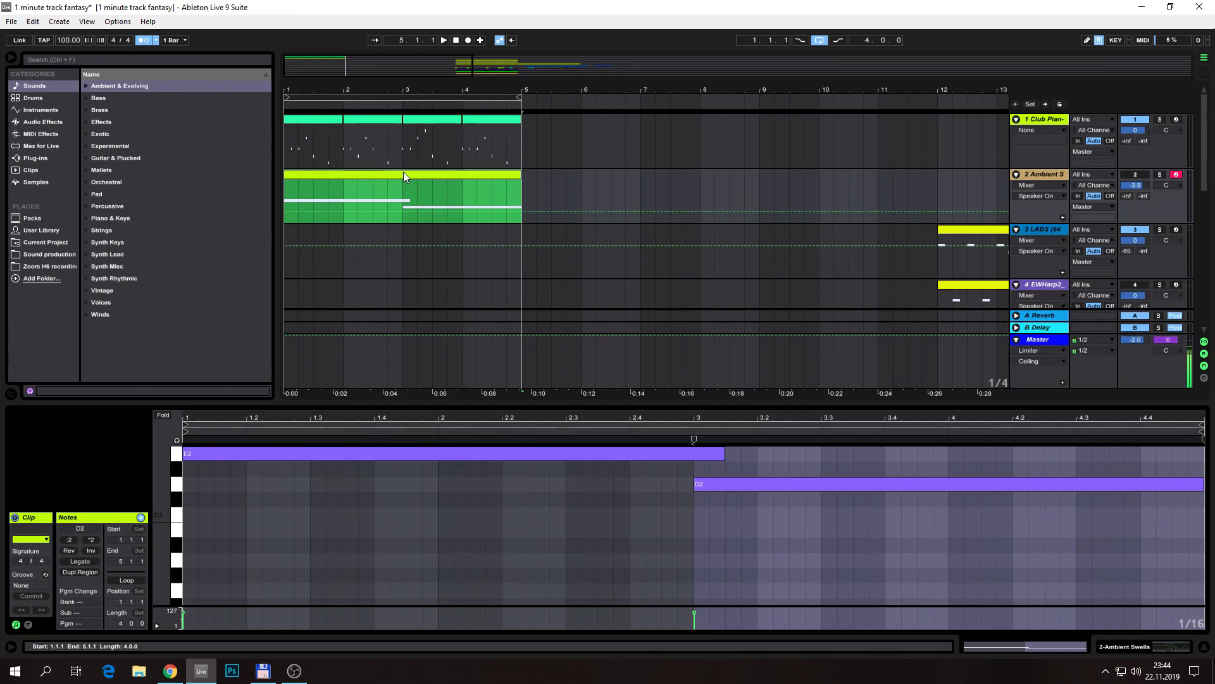
Examine the timing of the E2 note on beat 1.2 in the first Club Pian-O clip against the grid
{"action": "left_click", "coordinate": [317, 119]}
{"action": "left_click_drag", "start_coordinate": [466, 421], "coordinate": [467, 544]}
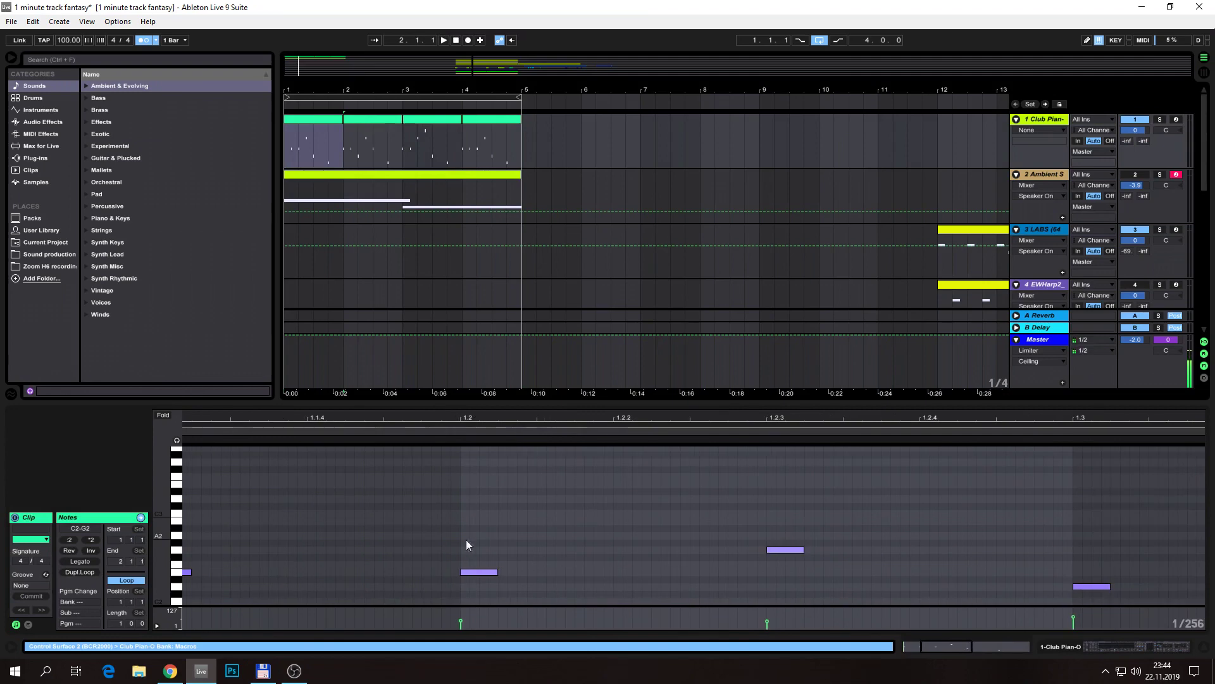
{"action": "left_click", "coordinate": [475, 572]}
{"action": "mouse_move", "coordinate": [470, 573]}
{"action": "left_mouse_down"}
{"action": "mouse_move", "coordinate": [481, 575]}
{"action": "mouse_move", "coordinate": [468, 575]}
{"action": "left_mouse_up"}
{"action": "left_click_drag", "start_coordinate": [532, 418], "coordinate": [483, 419]}
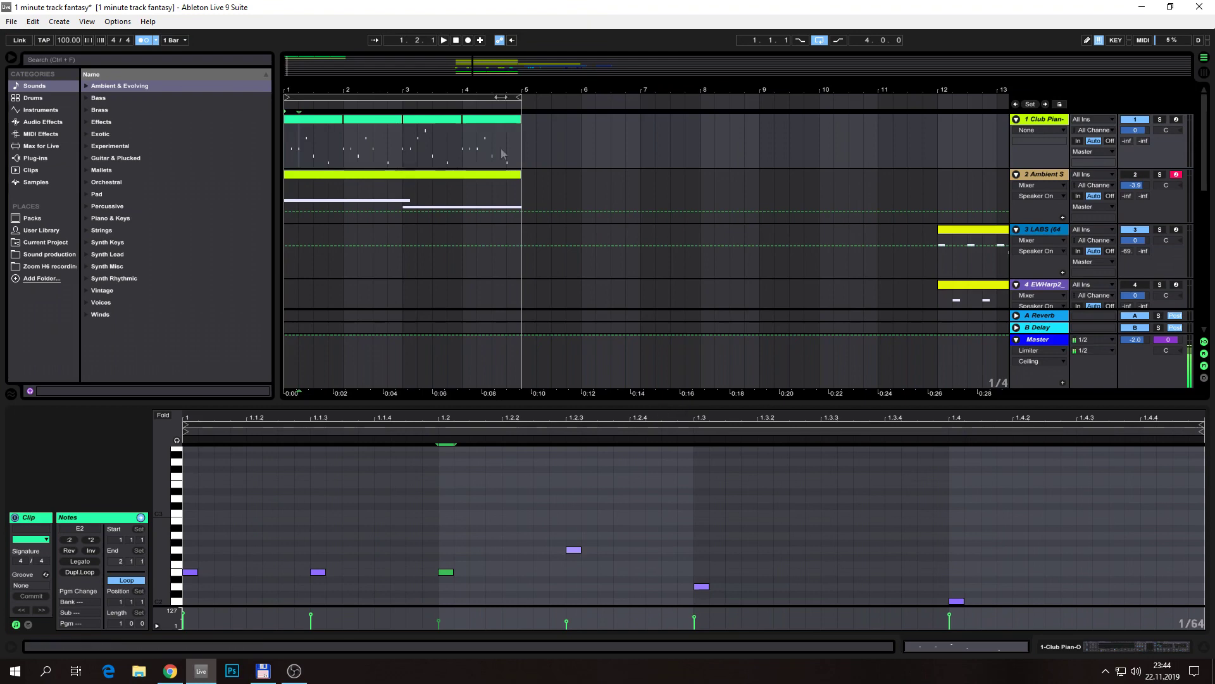
{"action": "left_click_drag", "start_coordinate": [411, 90], "coordinate": [396, 114]}
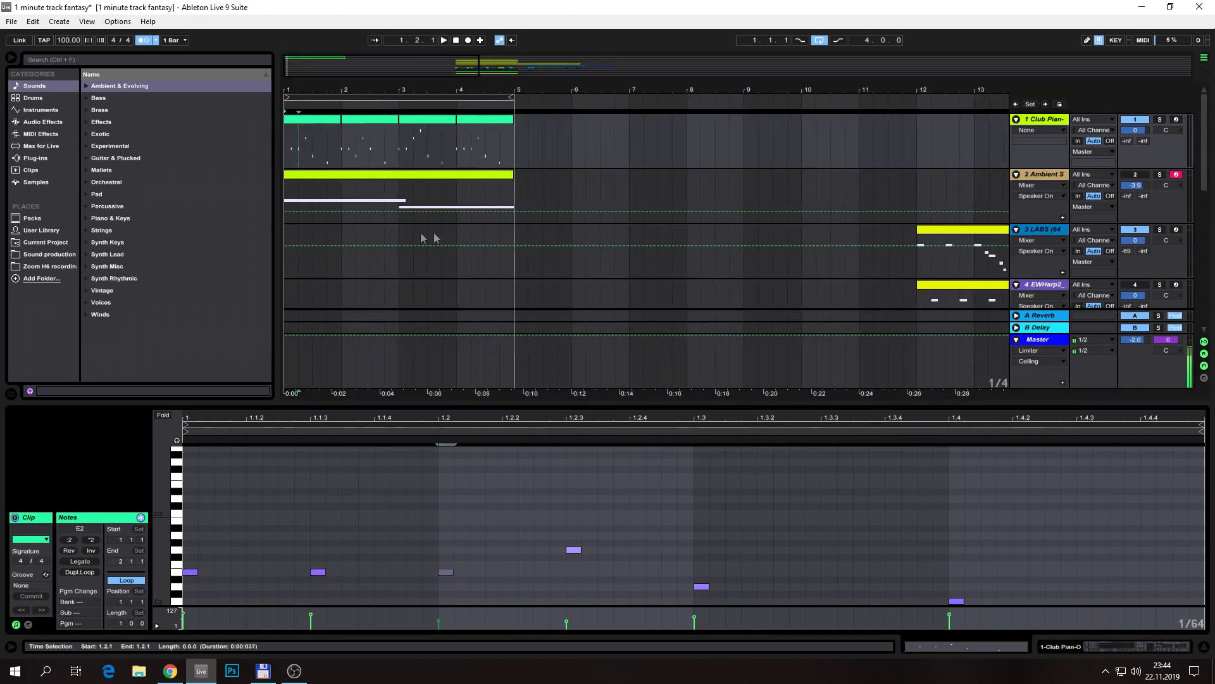
Examine the note patterns of the first, second and third Club Pian-O clips in turn to compare their melodies
{"action": "left_click", "coordinate": [428, 124]}
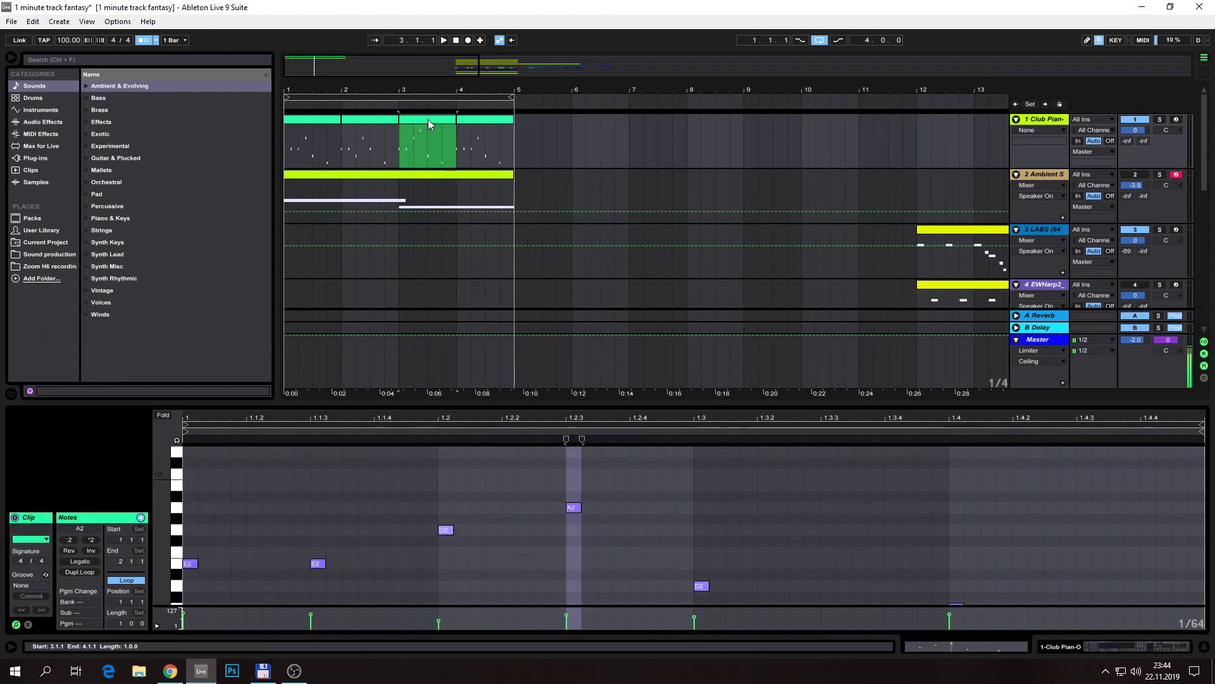
{"action": "left_click", "coordinate": [370, 124]}
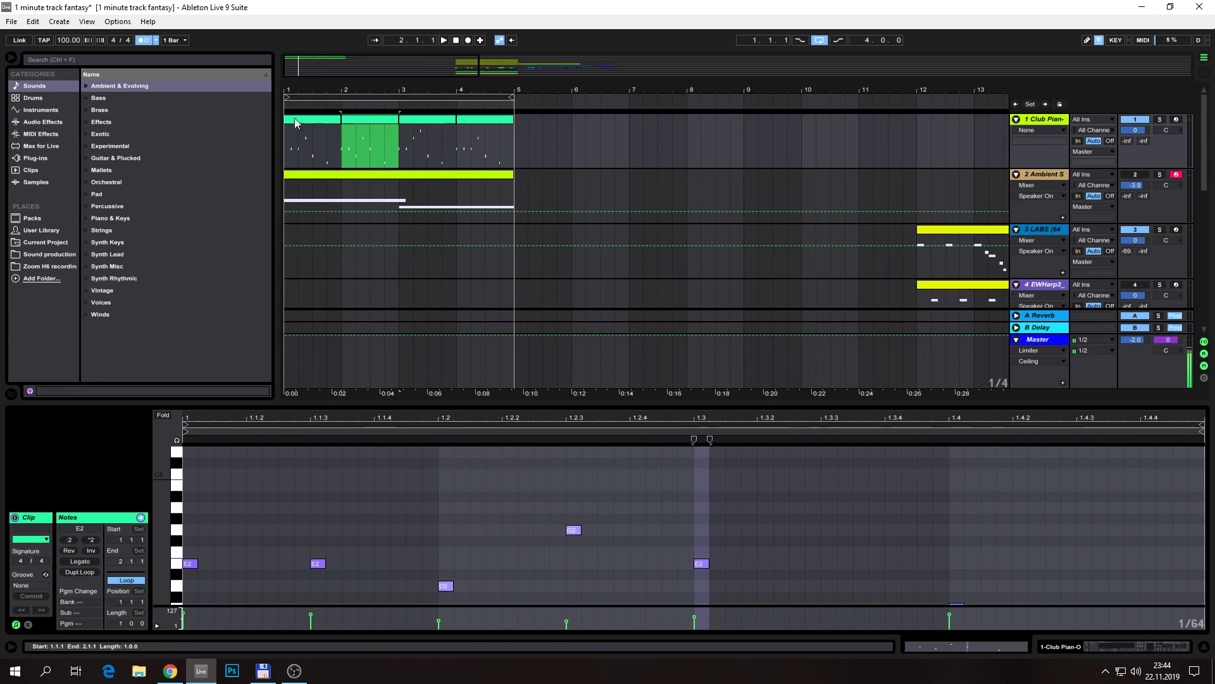
{"action": "left_click", "coordinate": [315, 125]}
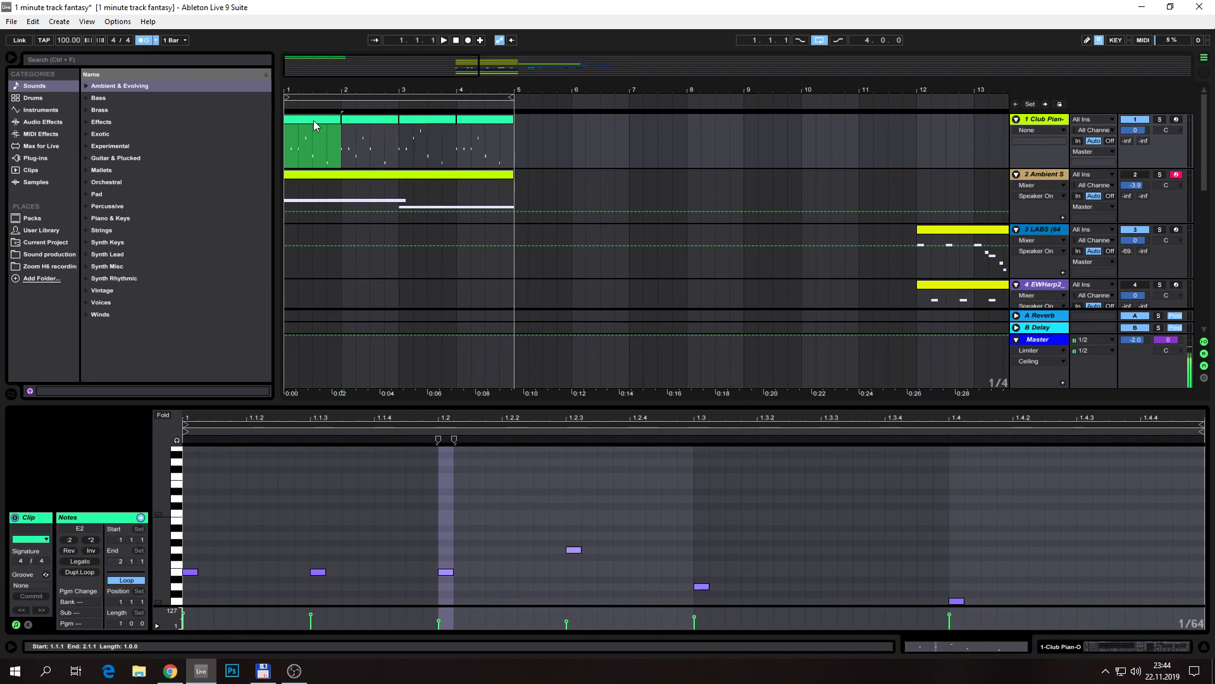
{"action": "mouse_move", "coordinate": [402, 89]}
{"action": "left_mouse_down"}
{"action": "mouse_move", "coordinate": [403, 73]}
{"action": "mouse_move", "coordinate": [402, 101]}
{"action": "left_mouse_up"}
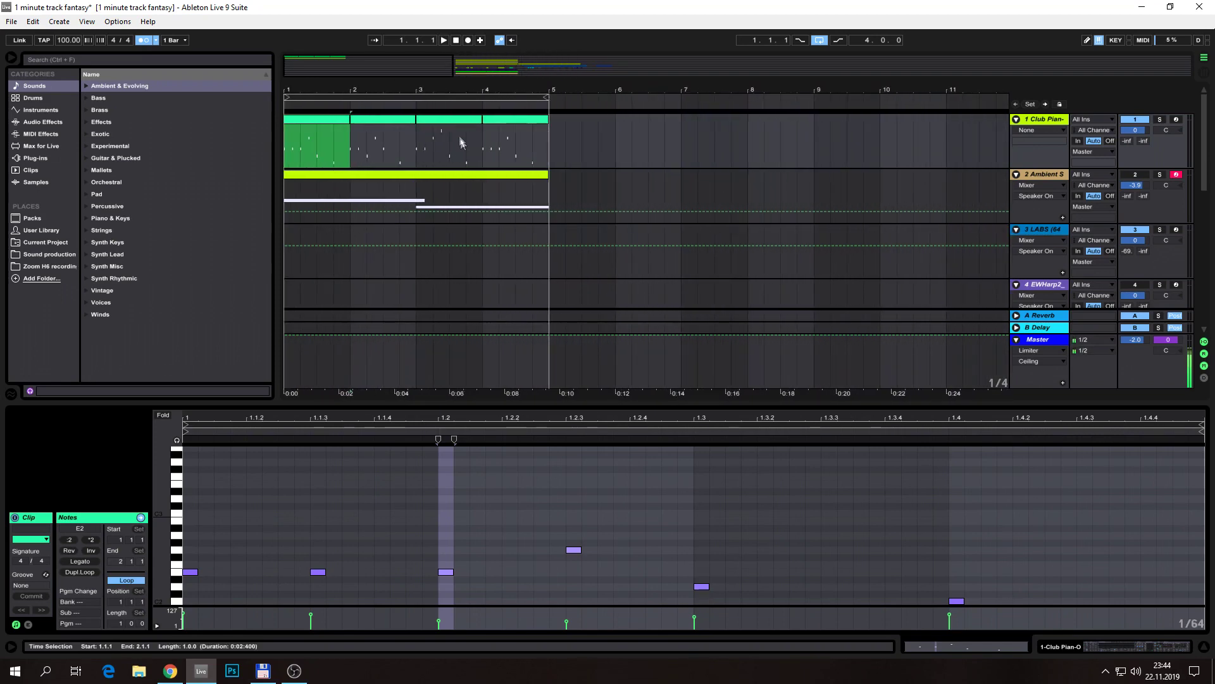
{"action": "left_click", "coordinate": [462, 120]}
{"action": "left_click", "coordinate": [385, 123]}
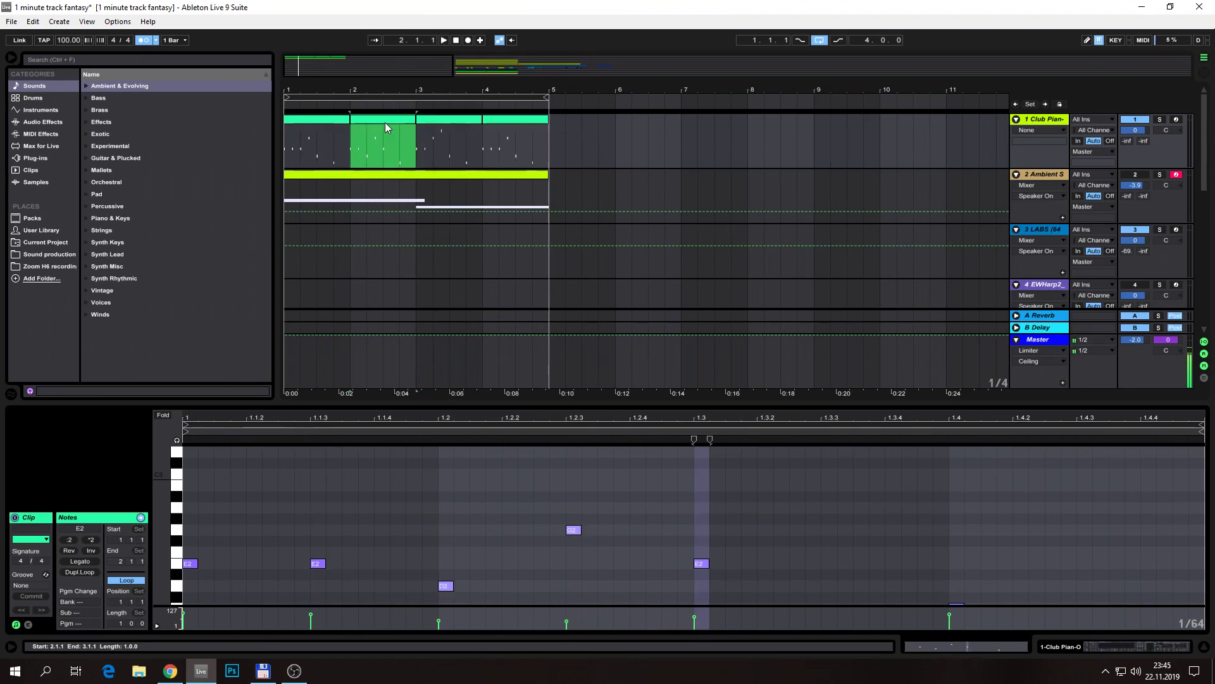
{"action": "left_click", "coordinate": [313, 119]}
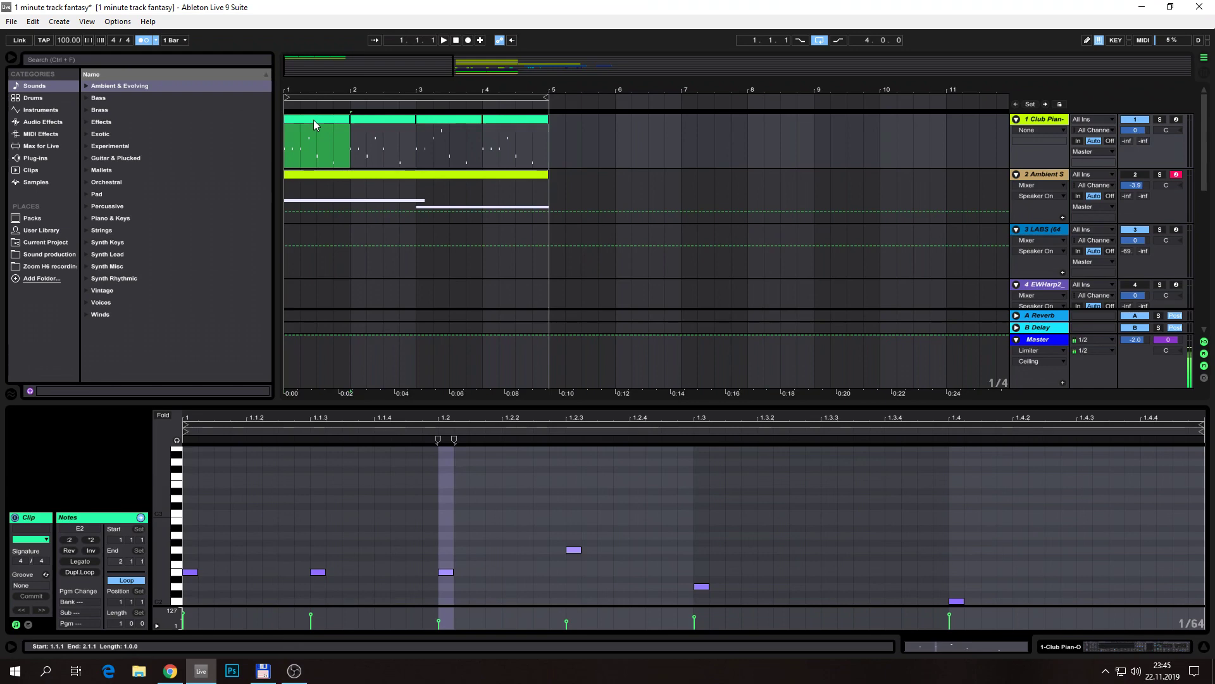
{"action": "left_click_drag", "start_coordinate": [537, 89], "coordinate": [532, 89]}
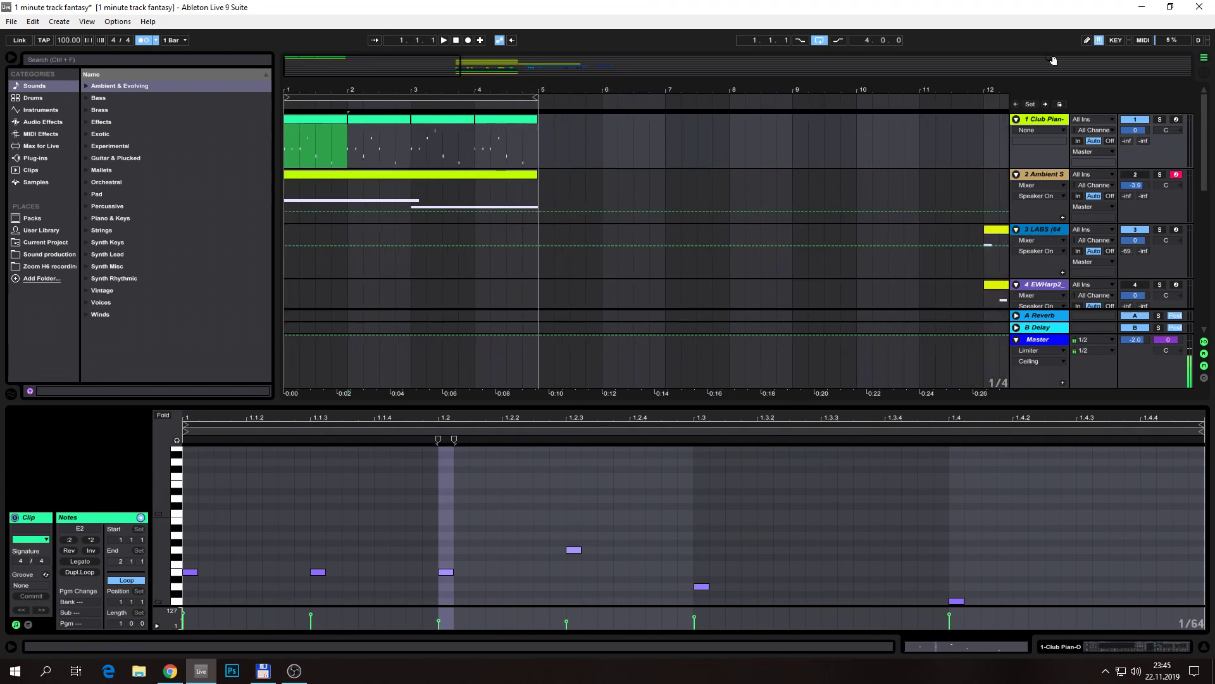
Delete the Club Pian-O and Ambient Swells tracks from the arrangement
{"action": "left_click", "coordinate": [1049, 120]}
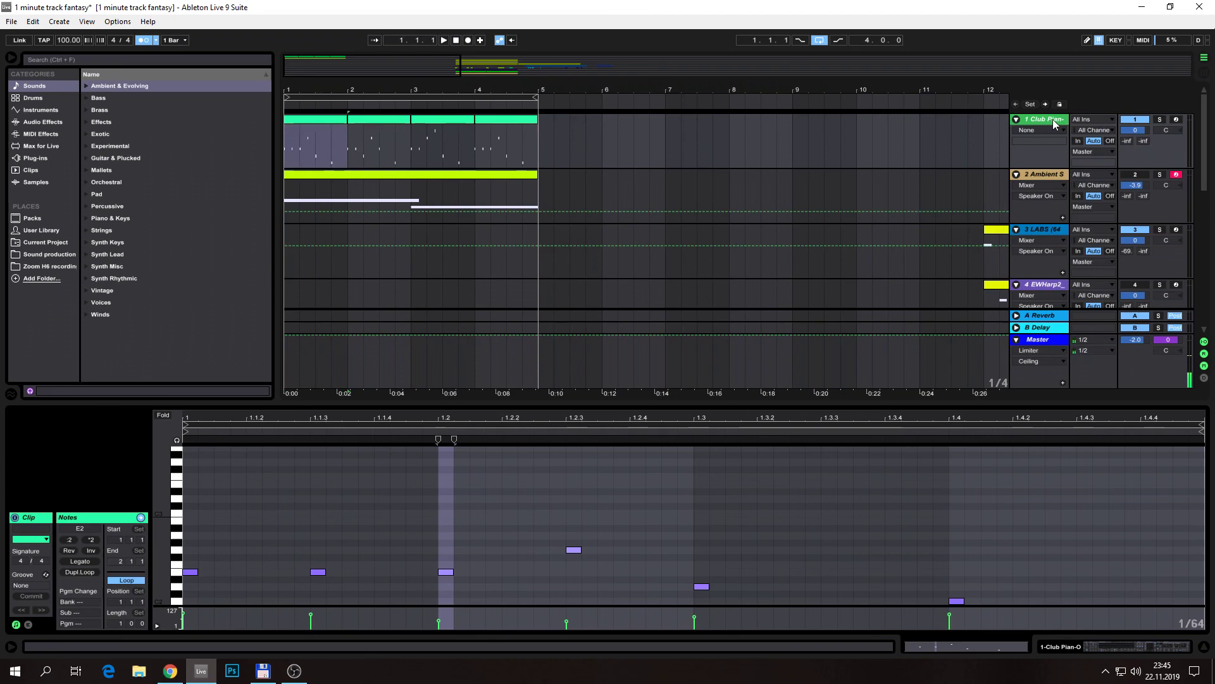
{"action": "key", "text": "Delete"}
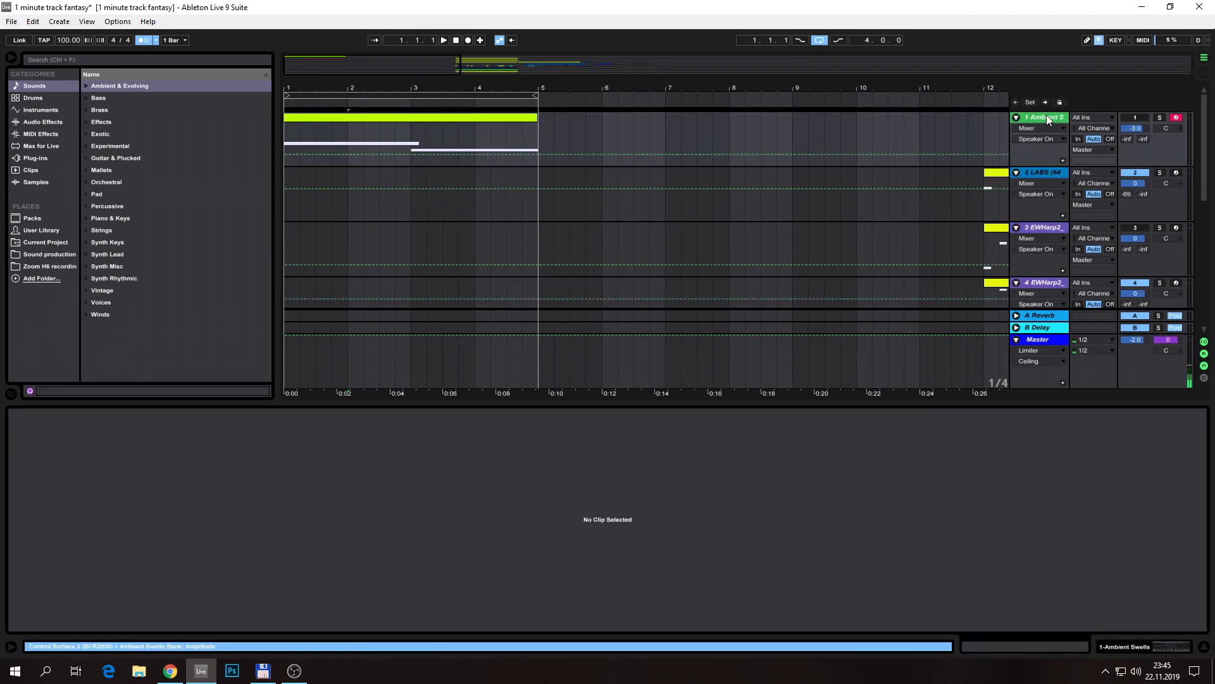
{"action": "key", "text": "Delete"}
Enlarge the arrangement area and move the four-bar loop to start at bar 12 over the existing clips
{"action": "left_click_drag", "start_coordinate": [765, 400], "coordinate": [765, 484]}
{"action": "left_click_drag", "start_coordinate": [676, 99], "coordinate": [679, 138]}
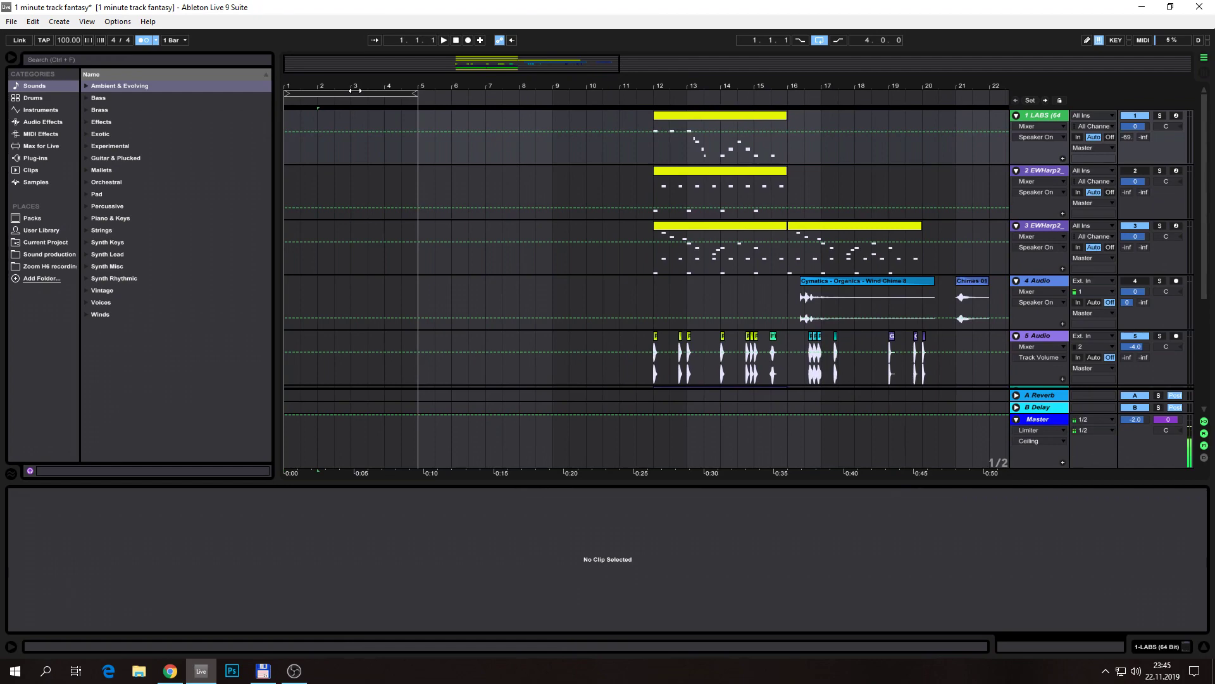
{"action": "mouse_move", "coordinate": [349, 94]}
{"action": "left_mouse_down"}
{"action": "mouse_move", "coordinate": [738, 101]}
{"action": "mouse_move", "coordinate": [511, 121]}
{"action": "mouse_move", "coordinate": [553, 117]}
{"action": "mouse_move", "coordinate": [553, 127]}
{"action": "left_mouse_up"}
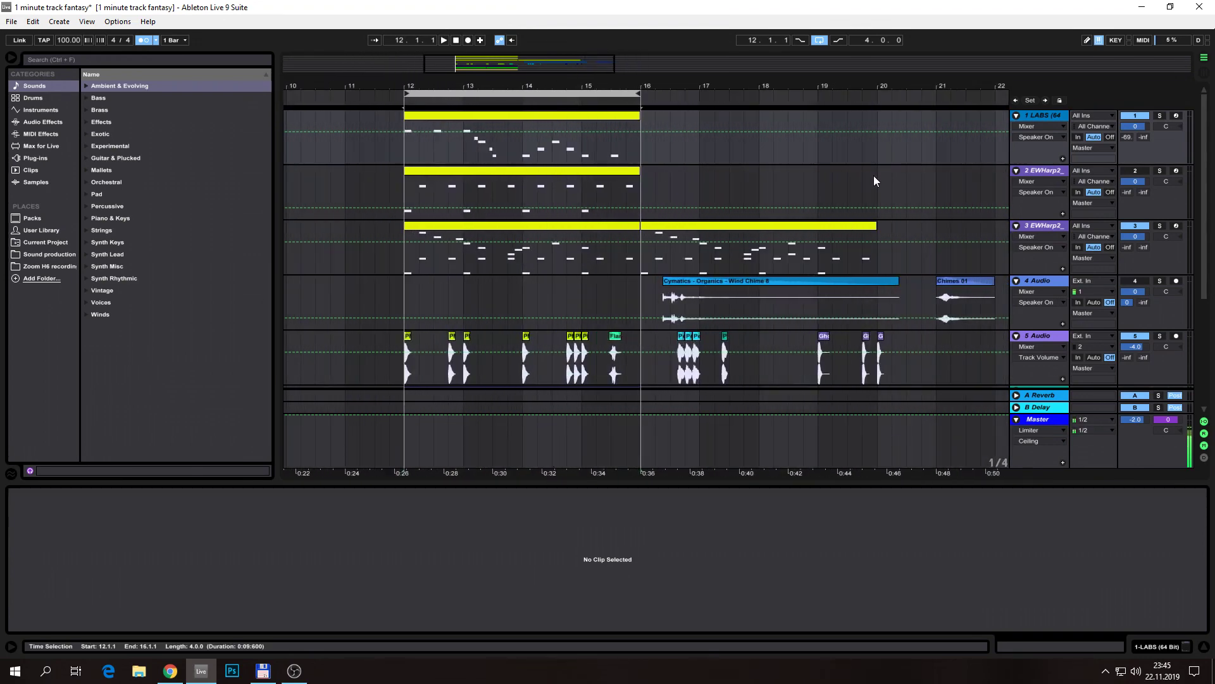
Review the remaining tracks one by one, from LABS and the two harps through the audio tracks to Electric Bass and Afoxe Percussion
{"action": "scroll", "coordinate": [873, 176], "scroll_direction": "down", "scroll_amount": 6}
{"action": "scroll", "coordinate": [870, 211], "scroll_direction": "up", "scroll_amount": 3}
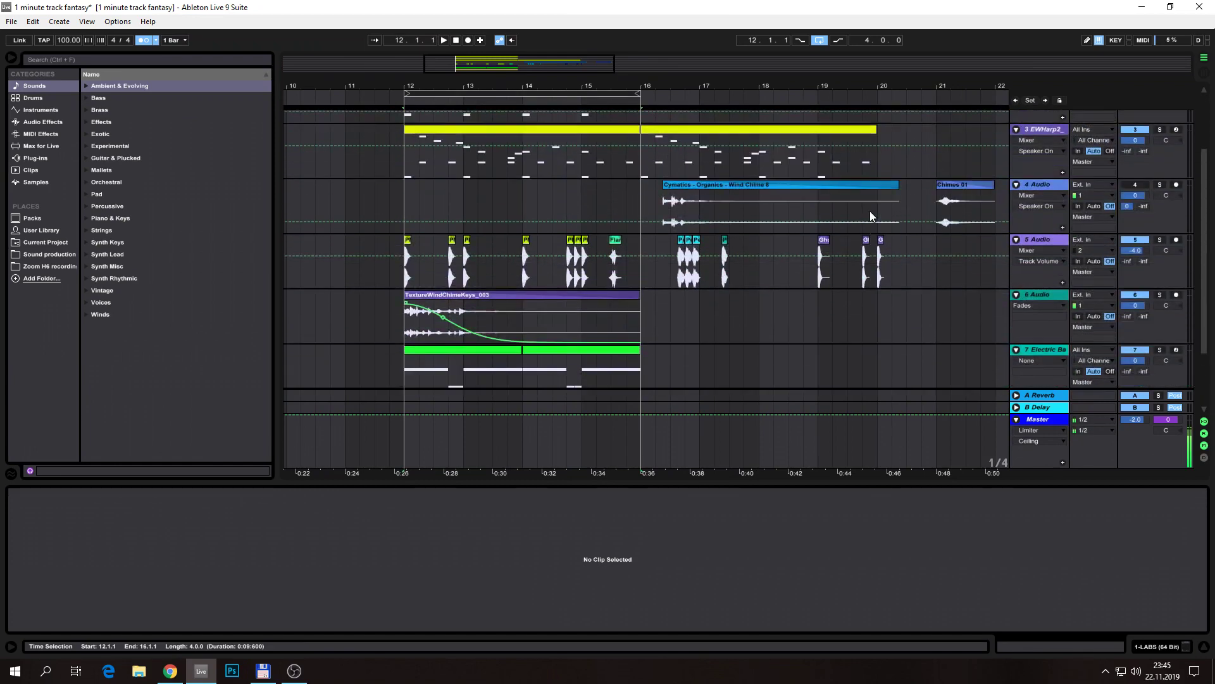
{"action": "scroll", "coordinate": [869, 211], "scroll_direction": "up", "scroll_amount": 3}
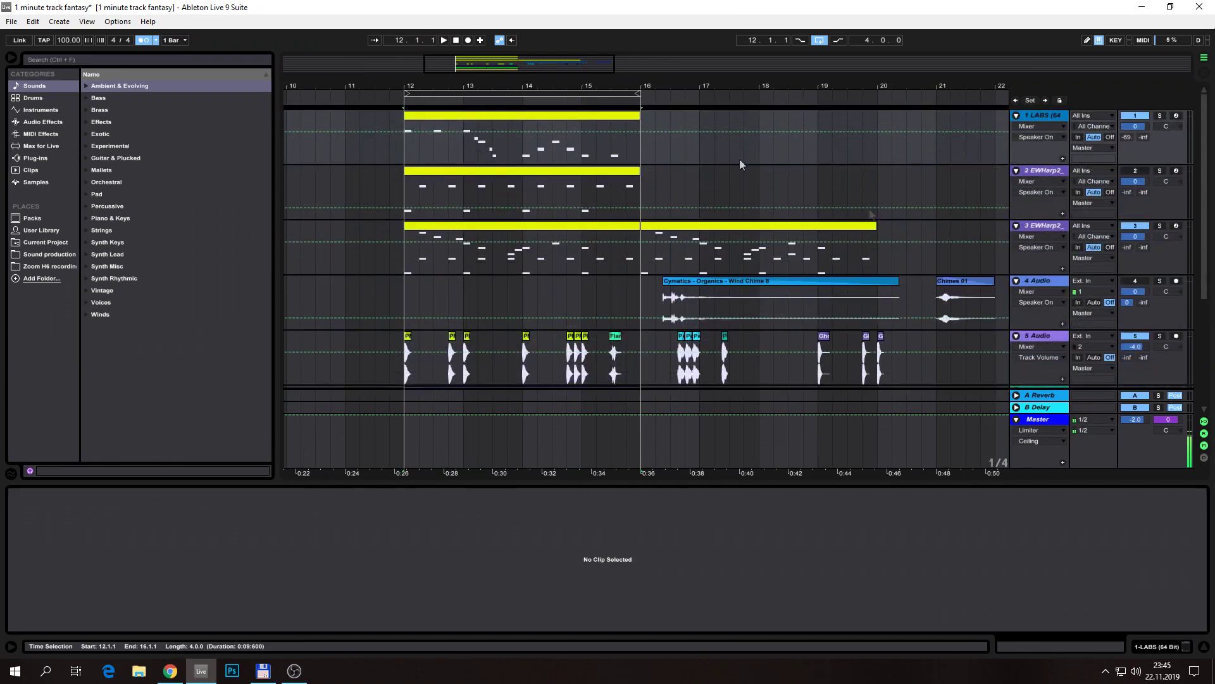
{"action": "left_click", "coordinate": [1041, 175]}
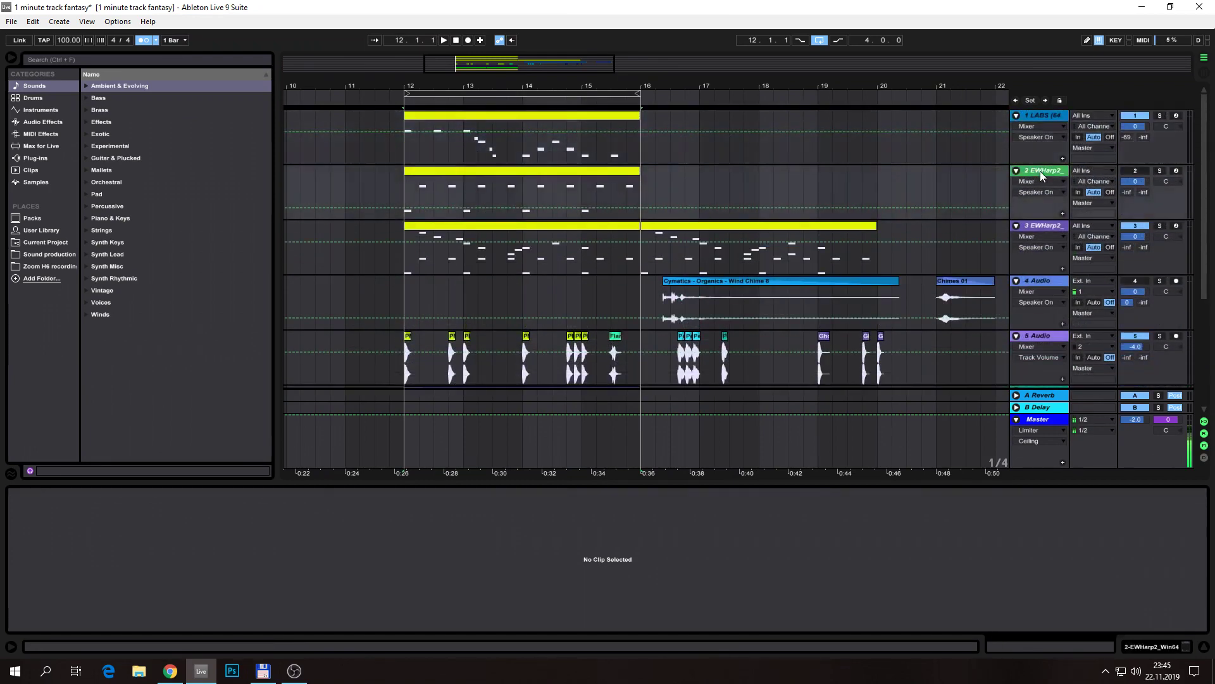
{"action": "left_click", "coordinate": [1040, 225]}
{"action": "left_click", "coordinate": [1034, 285]}
{"action": "left_click", "coordinate": [1036, 339]}
{"action": "scroll", "coordinate": [1039, 236], "scroll_direction": "down", "scroll_amount": 3}
{"action": "scroll", "coordinate": [1038, 239], "scroll_direction": "down", "scroll_amount": 3}
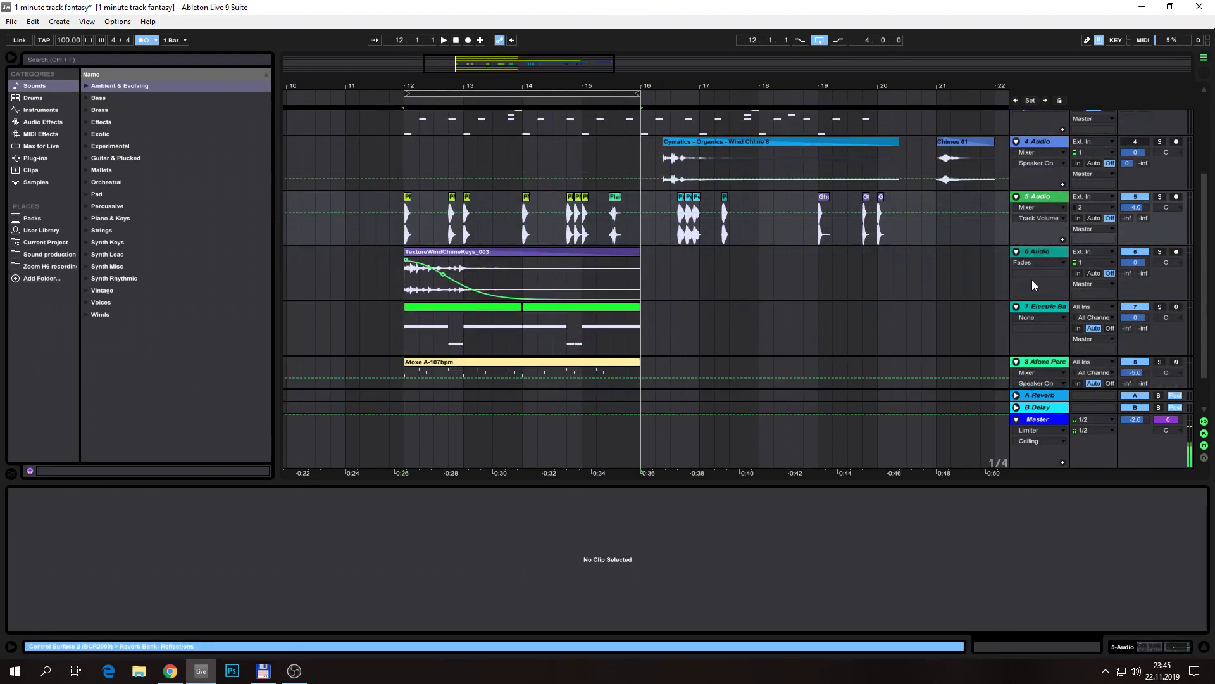
{"action": "left_click", "coordinate": [1046, 253]}
{"action": "left_click", "coordinate": [1040, 305]}
{"action": "scroll", "coordinate": [1046, 253], "scroll_direction": "down", "scroll_amount": 2}
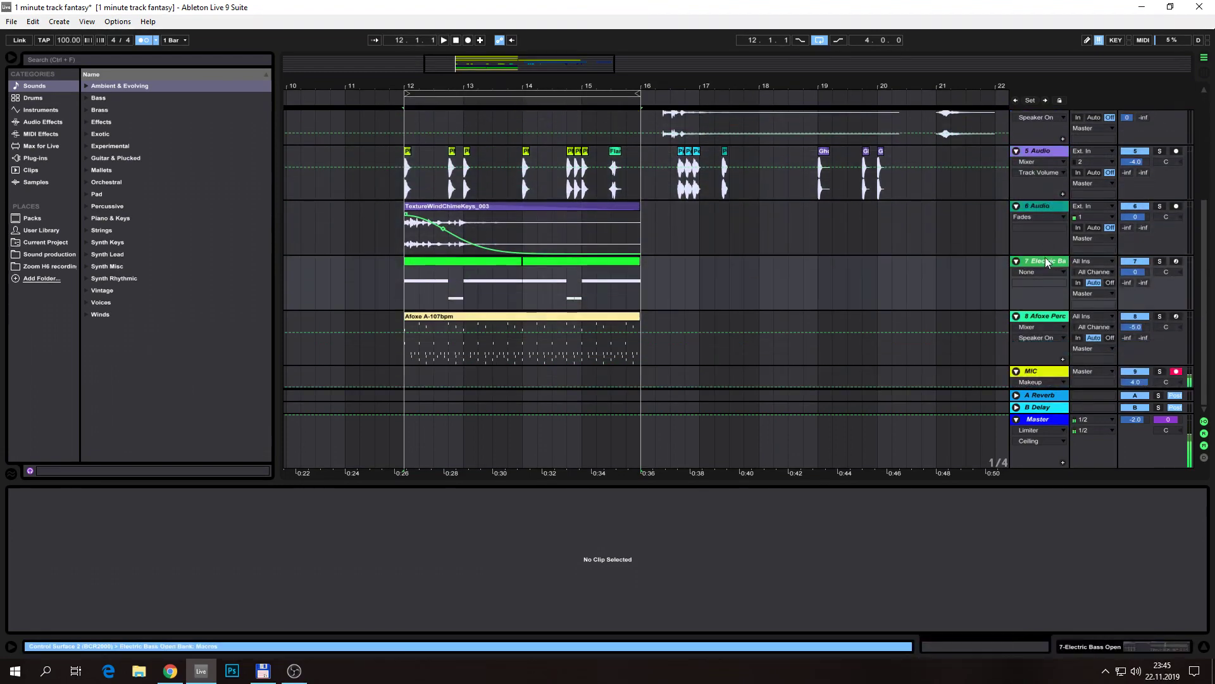
{"action": "left_click", "coordinate": [1043, 320]}
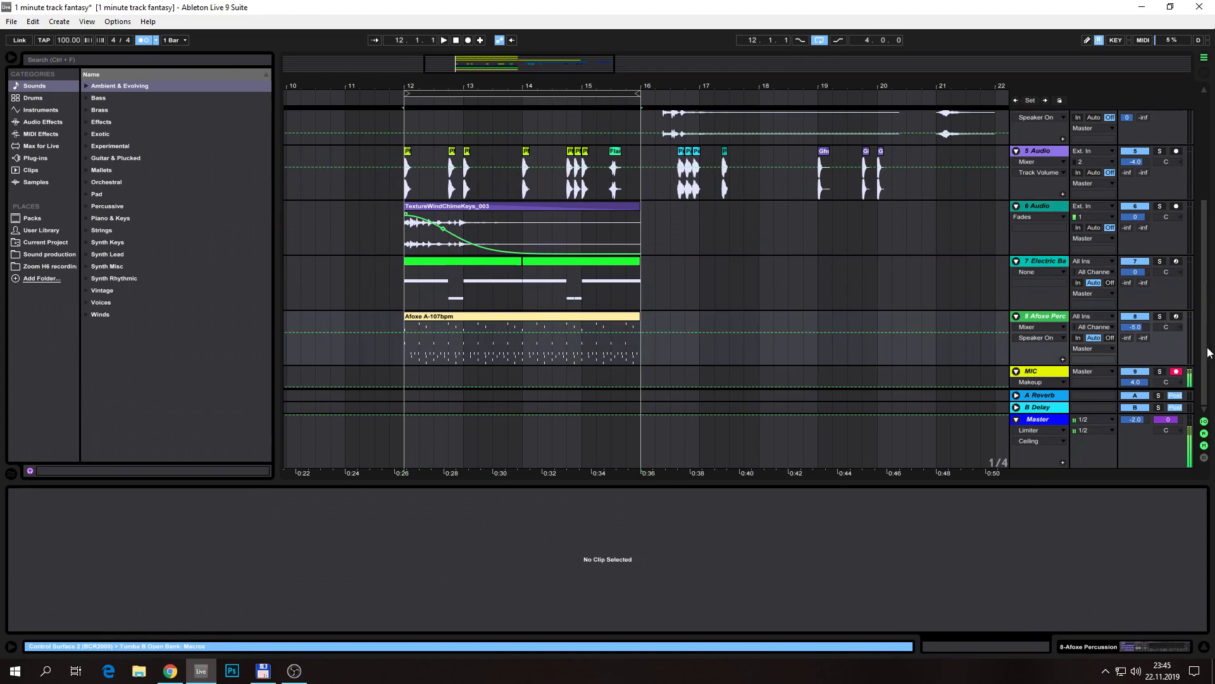
{"action": "scroll", "coordinate": [548, 303], "scroll_direction": "up", "scroll_amount": 8}
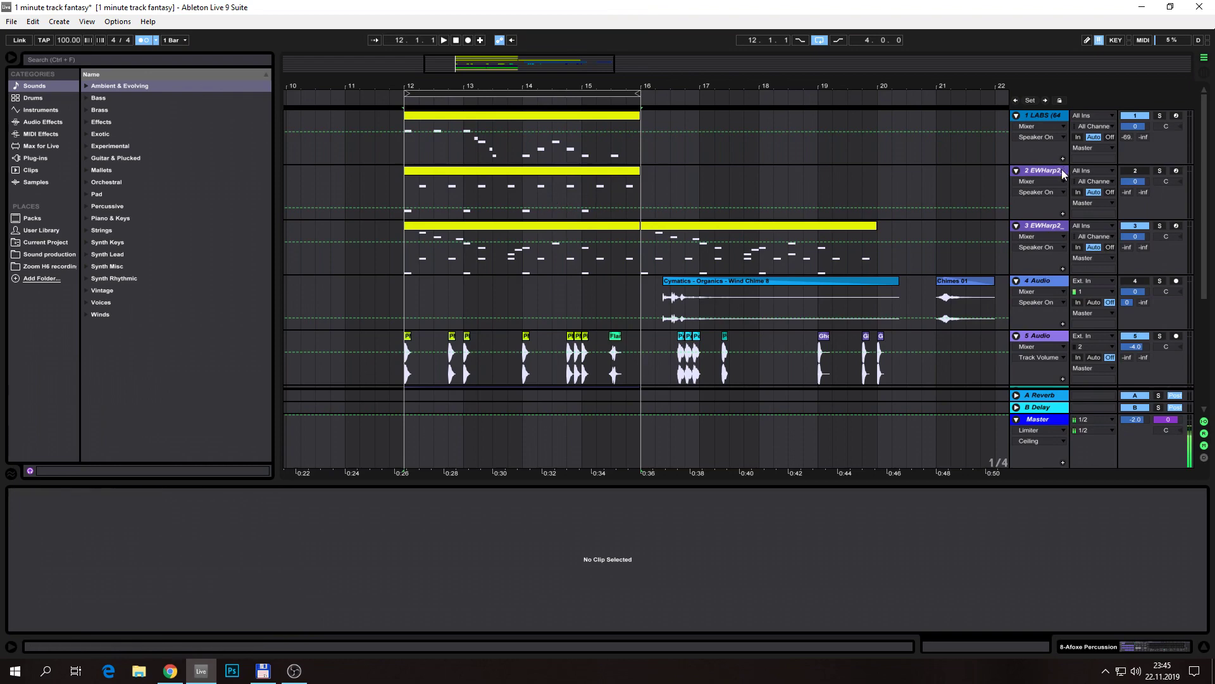
Play the loop from bar 12 with the clip detail area hidden and look over all tracks of the arrangement
{"action": "mouse_move", "coordinate": [526, 88]}
{"action": "left_mouse_down"}
{"action": "mouse_move", "coordinate": [530, 105]}
{"action": "mouse_move", "coordinate": [600, 117]}
{"action": "mouse_move", "coordinate": [651, 98]}
{"action": "mouse_move", "coordinate": [487, 95]}
{"action": "mouse_move", "coordinate": [527, 87]}
{"action": "left_mouse_up"}
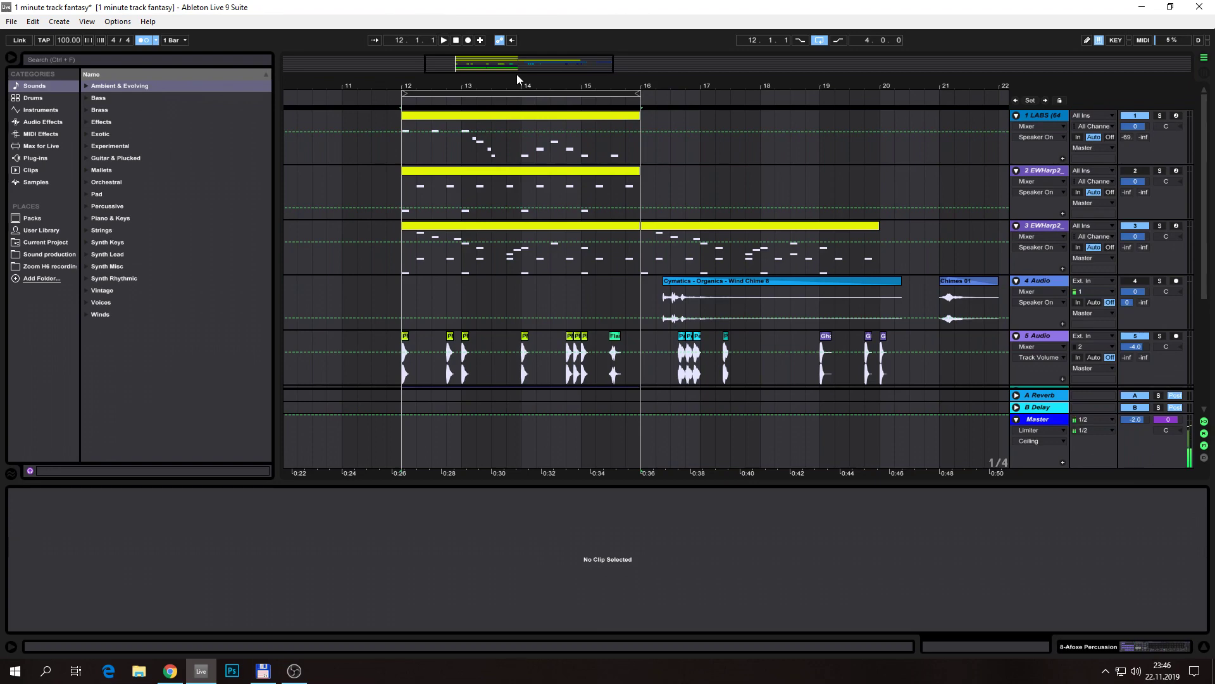
{"action": "key", "text": "space"}
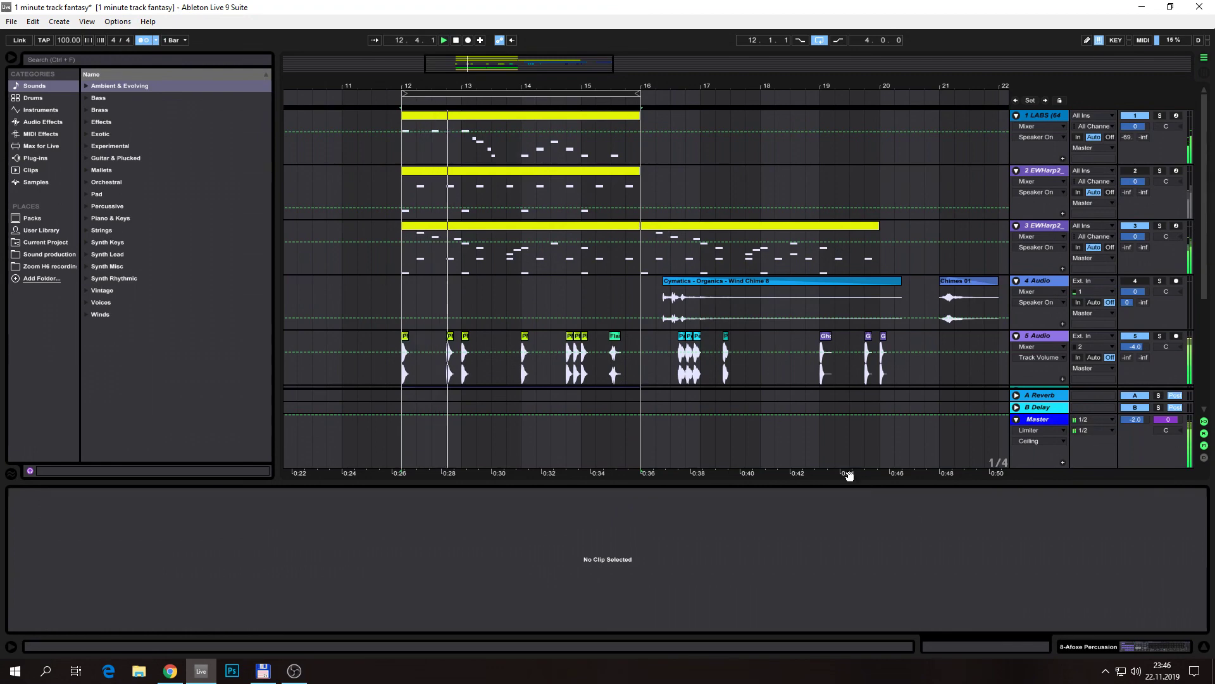
{"action": "left_click", "coordinate": [1205, 647]}
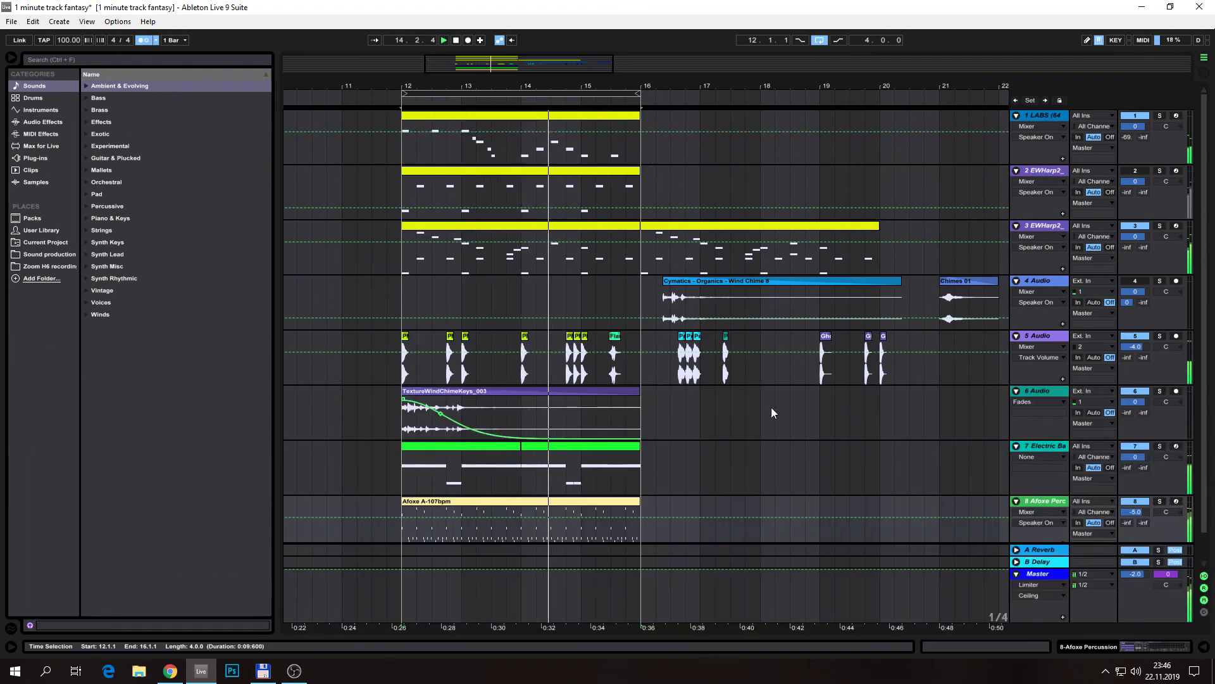
{"action": "scroll", "coordinate": [1208, 262], "scroll_direction": "down", "scroll_amount": 1}
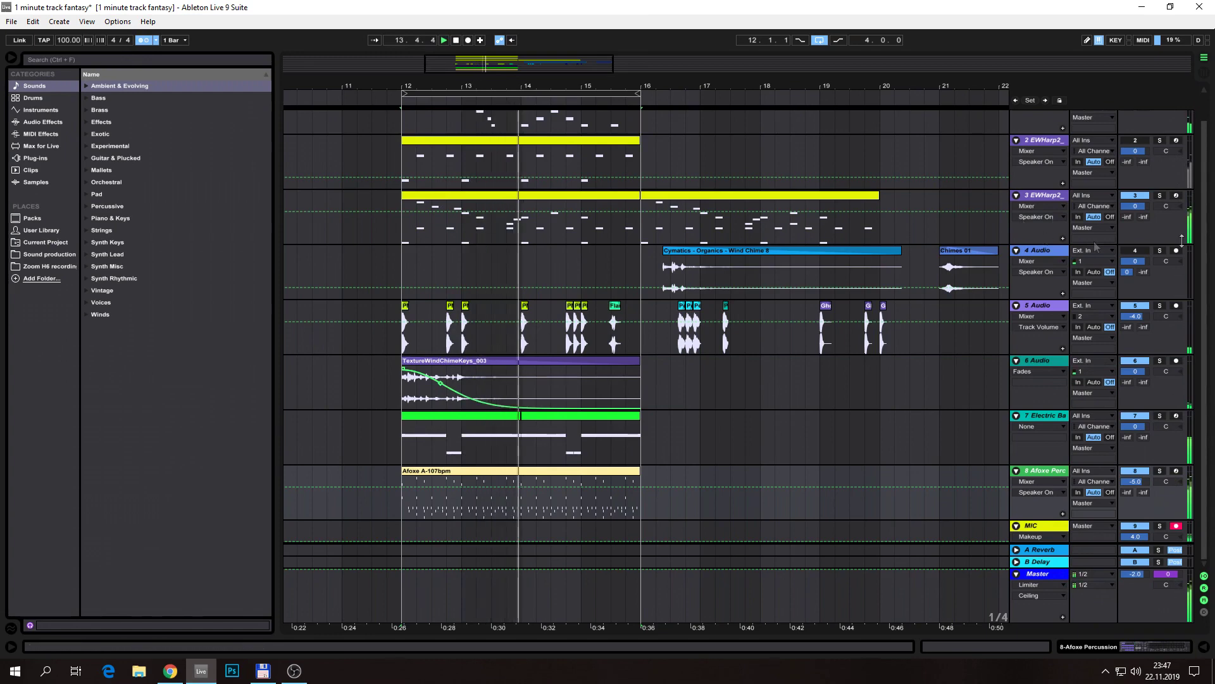
{"action": "left_click_drag", "start_coordinate": [1205, 251], "coordinate": [1204, 195]}
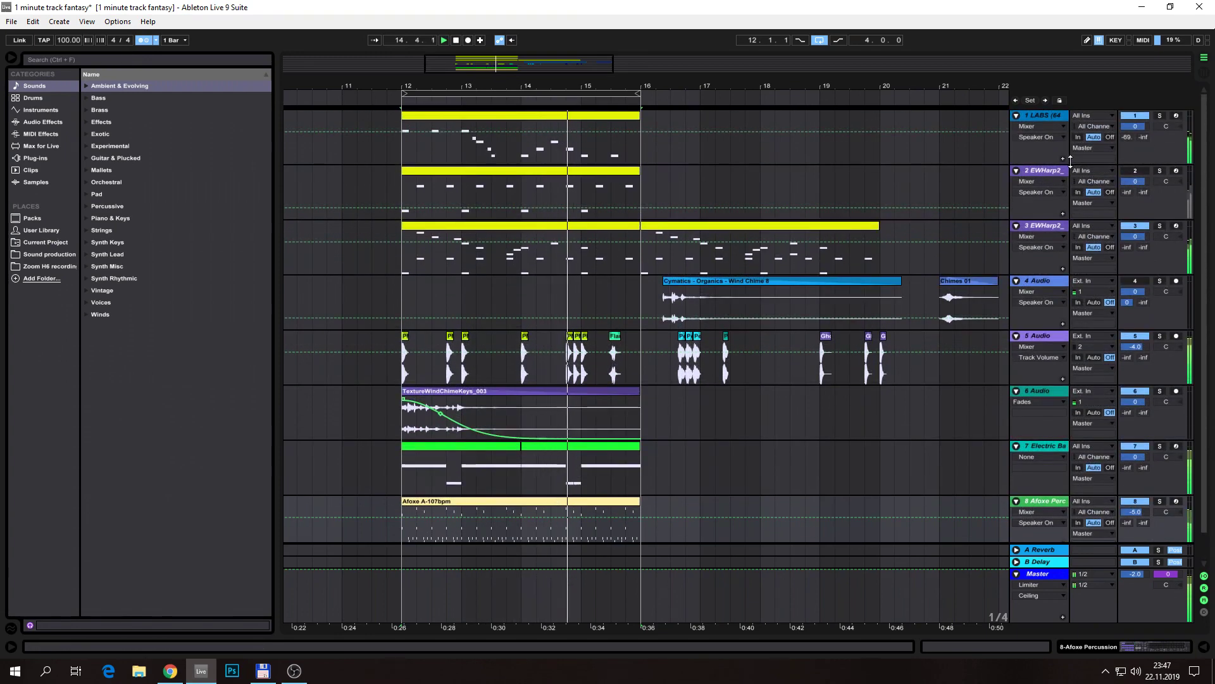
{"action": "scroll", "coordinate": [944, 320], "scroll_direction": "down", "scroll_amount": 2}
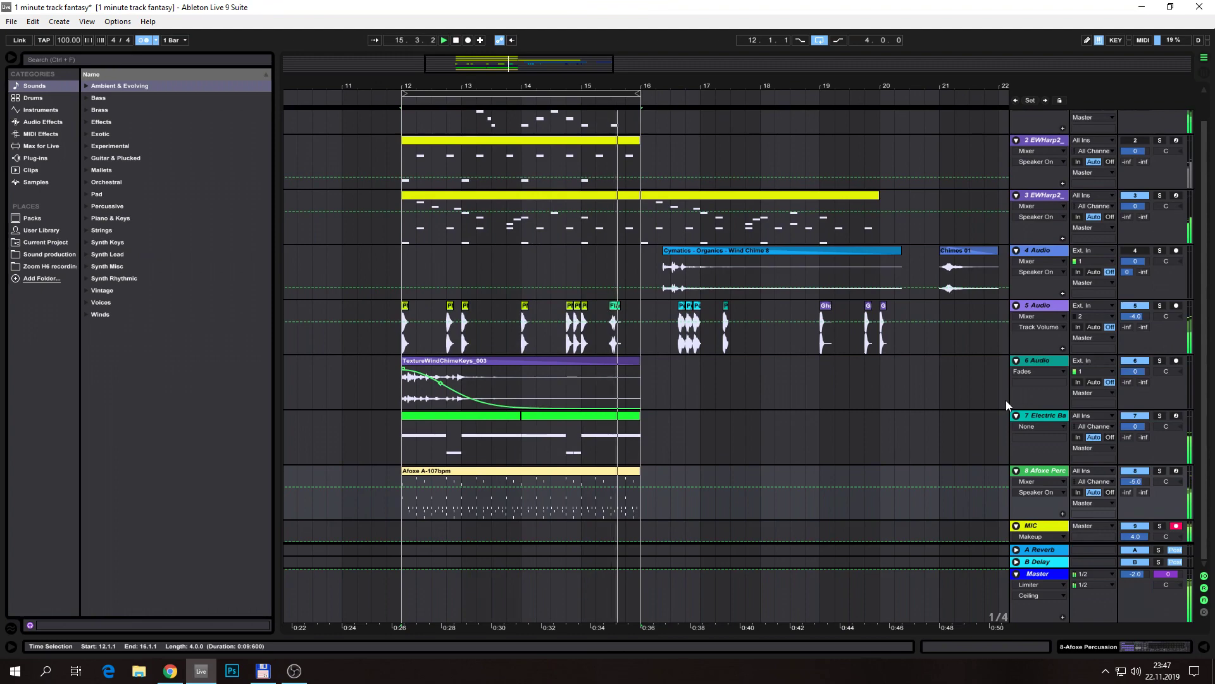
Turn off the metronome and deactivate the Electric Bass, Afoxe Percussion and 5 Audio tracks
{"action": "left_click", "coordinate": [1134, 417]}
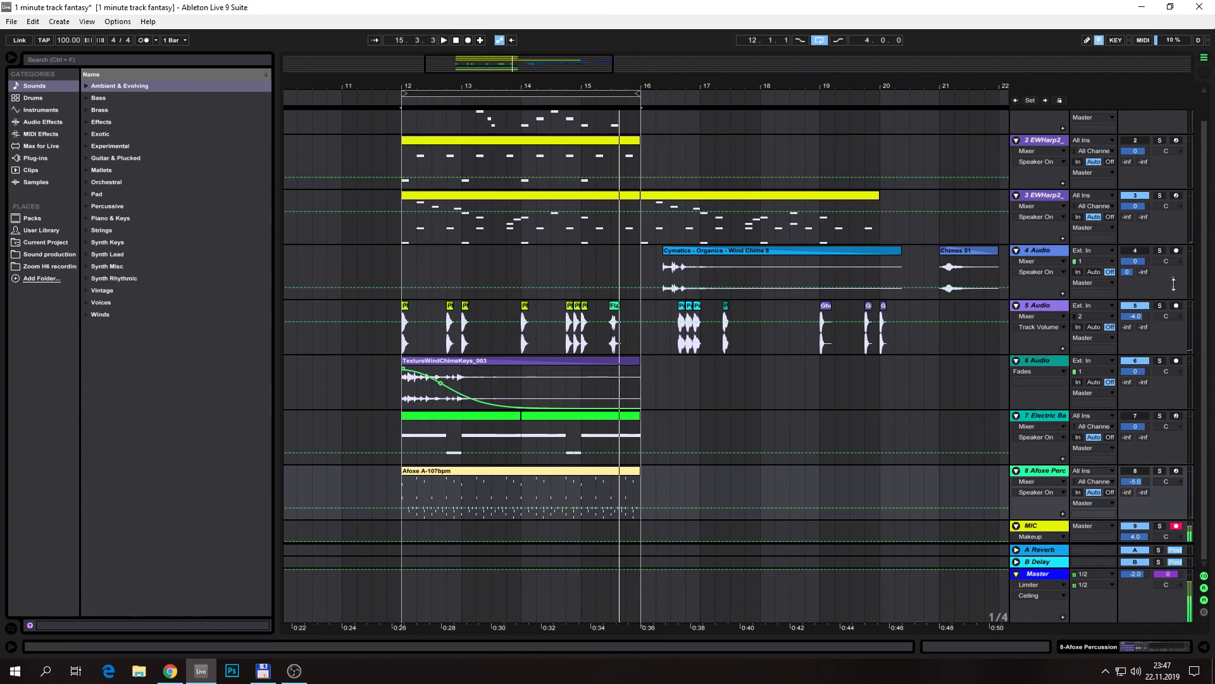
{"action": "left_click", "coordinate": [1041, 365]}
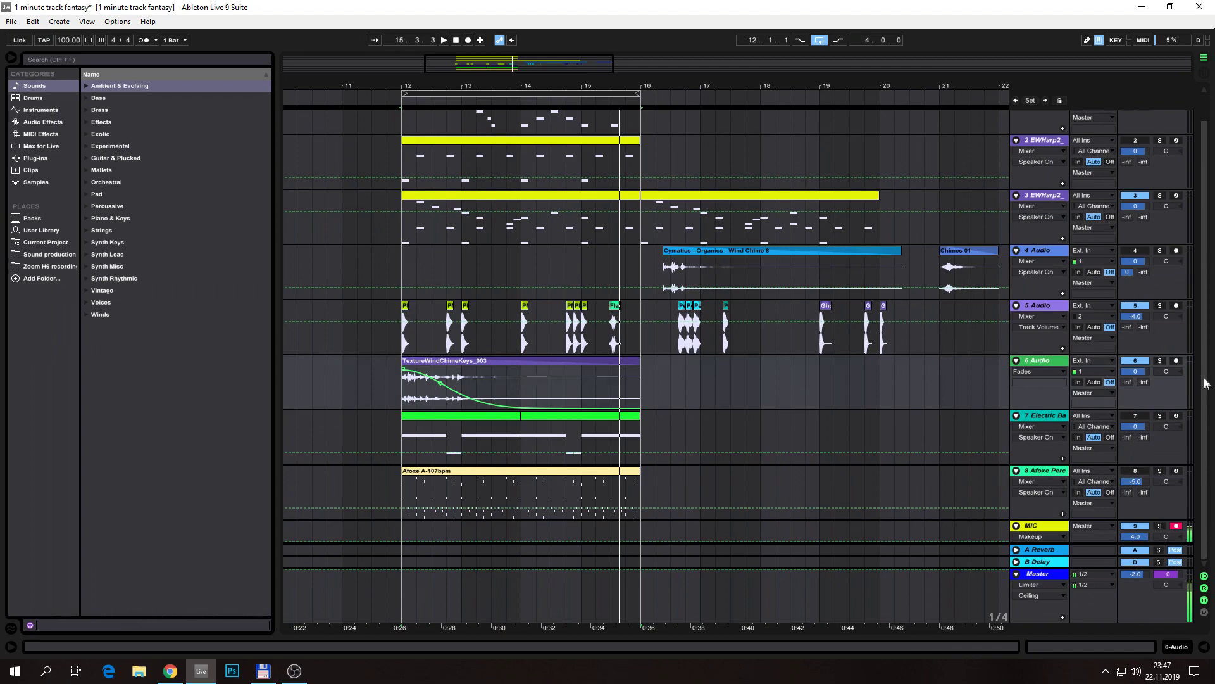
{"action": "left_click_drag", "start_coordinate": [1206, 383], "coordinate": [1211, 315]}
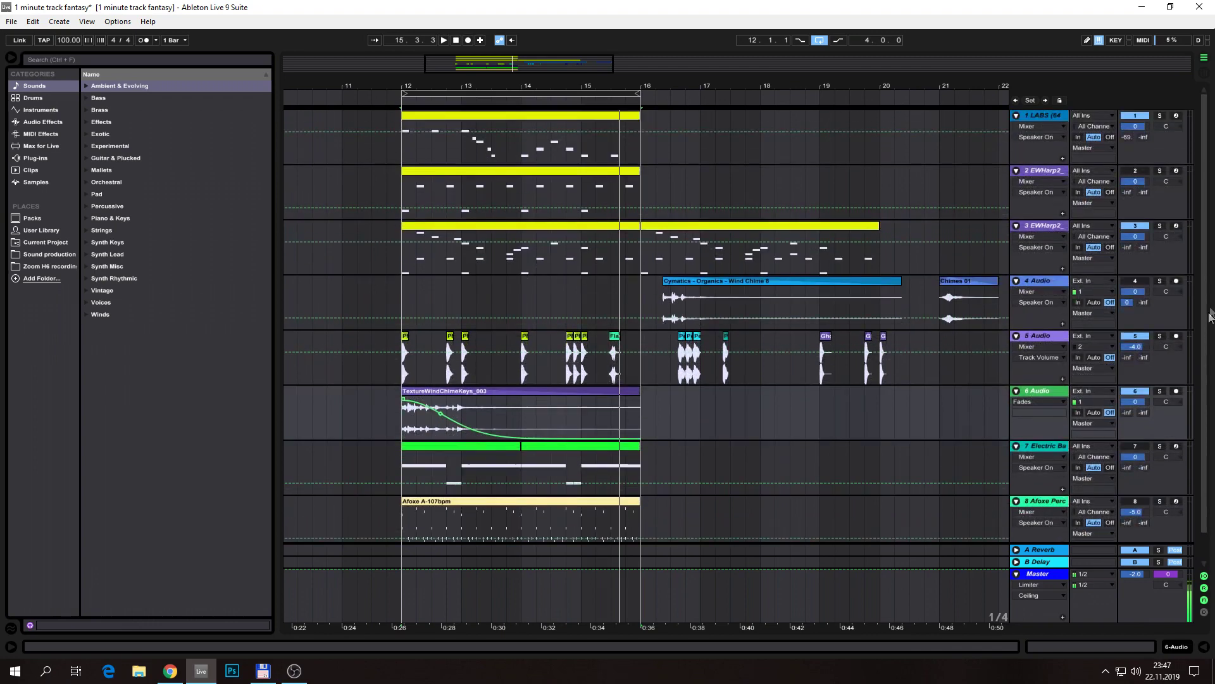
{"action": "left_click", "coordinate": [1135, 338]}
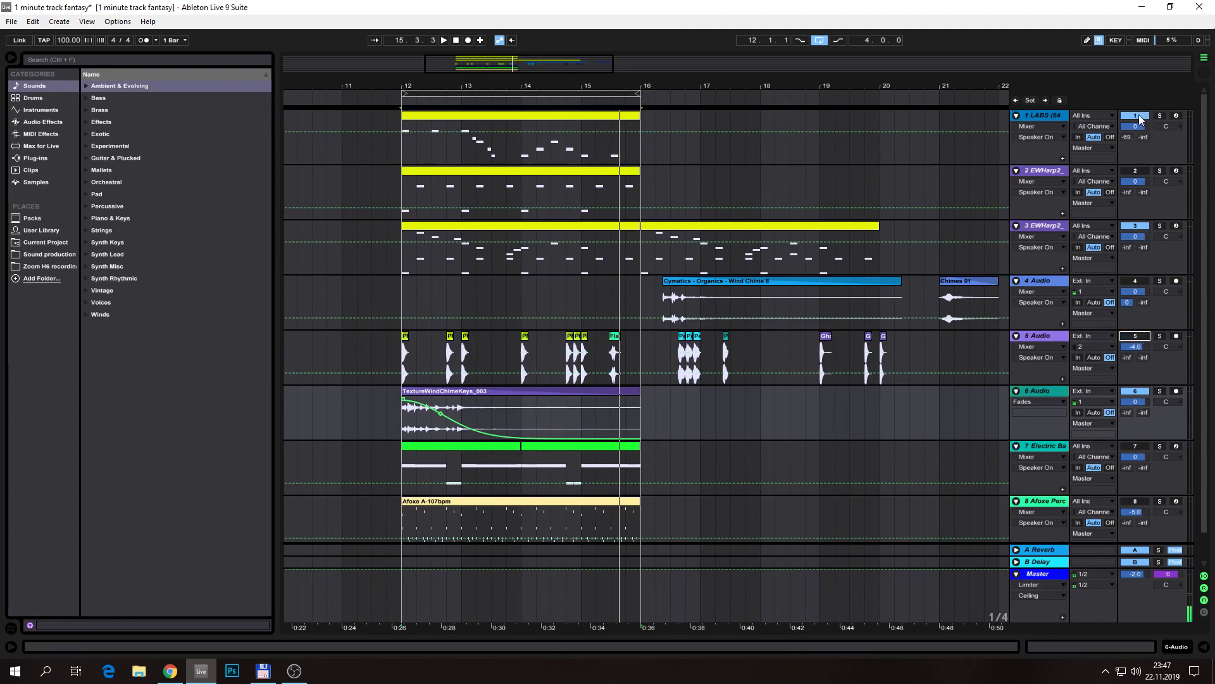
Leave only track 2 EWHarp2 active by switching off LABS, track 3 EWHarp2 and 6 Audio, and play its clip from bar 12
{"action": "left_click", "coordinate": [1053, 228]}
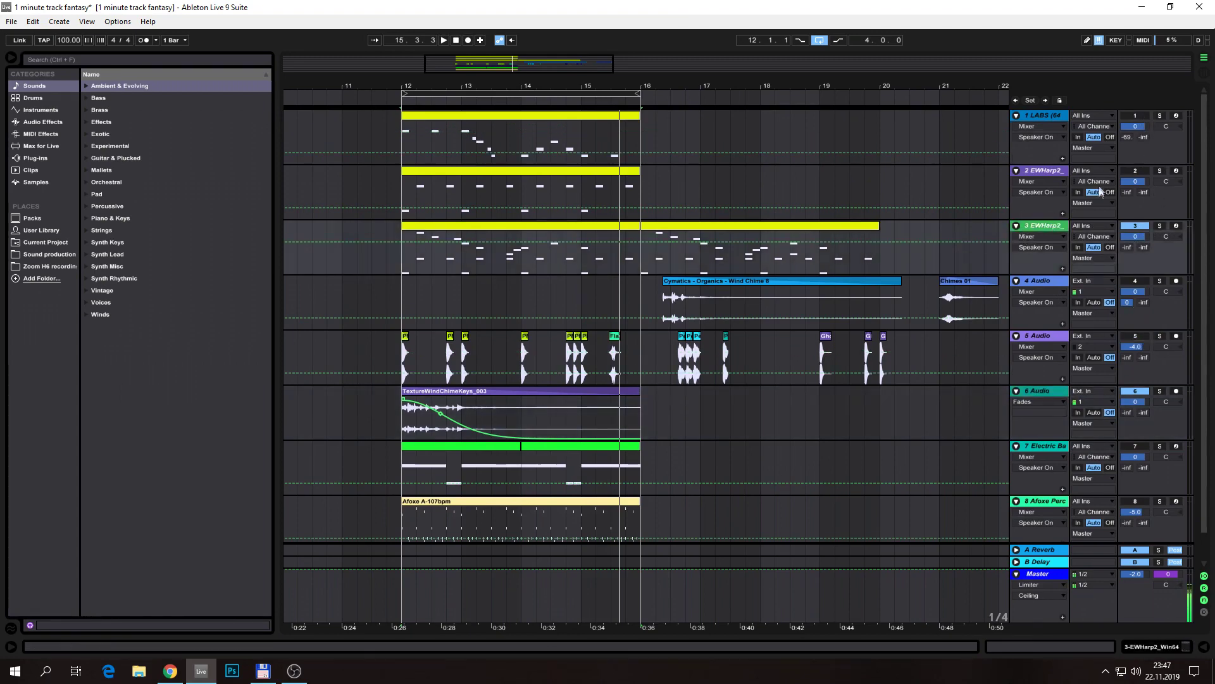
{"action": "left_click", "coordinate": [1046, 172]}
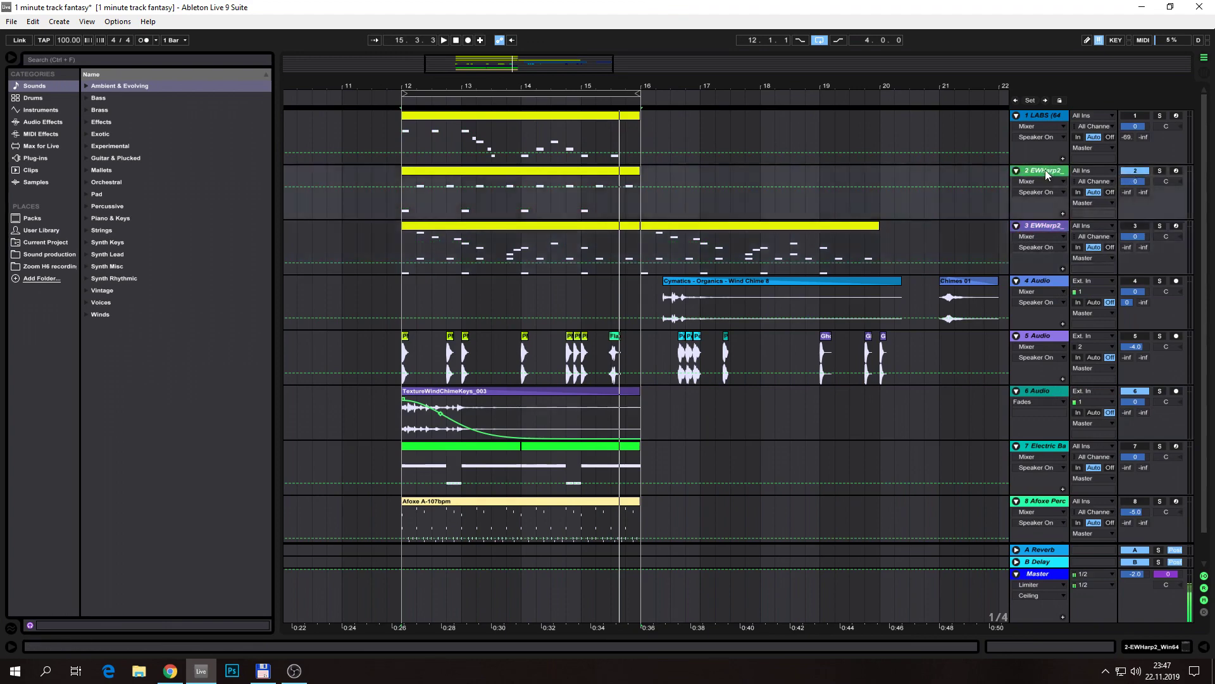
{"action": "left_click", "coordinate": [523, 199]}
{"action": "key", "text": "space"}
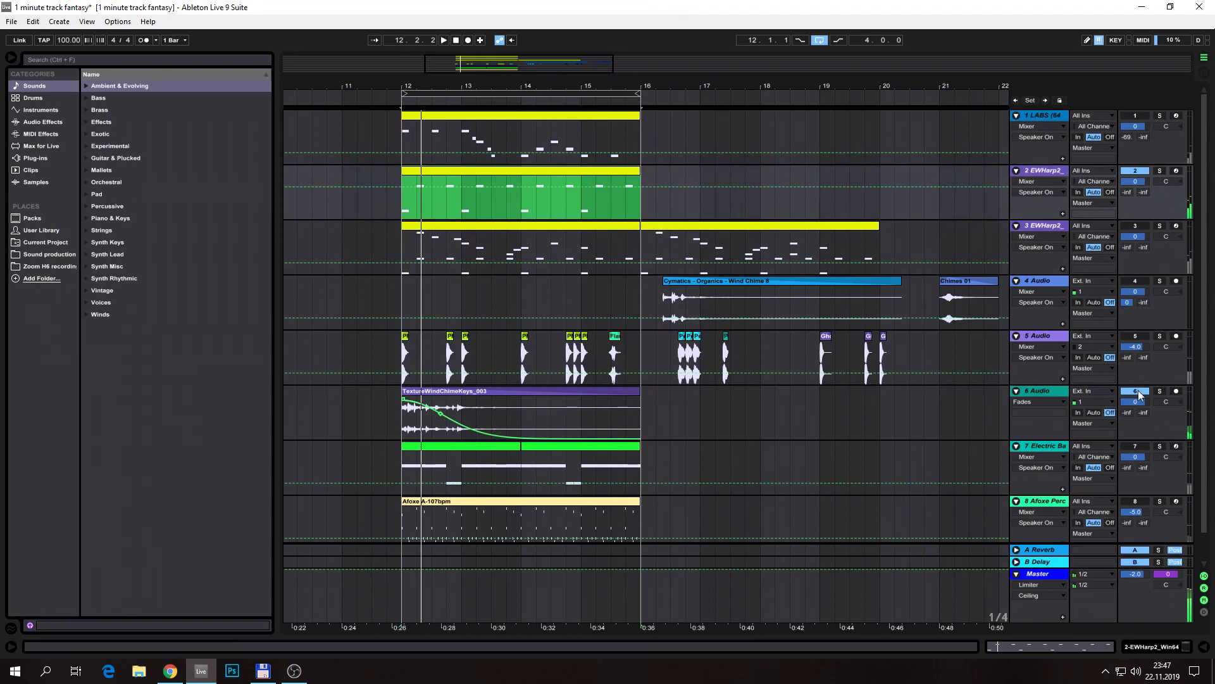
{"action": "left_click", "coordinate": [1137, 392]}
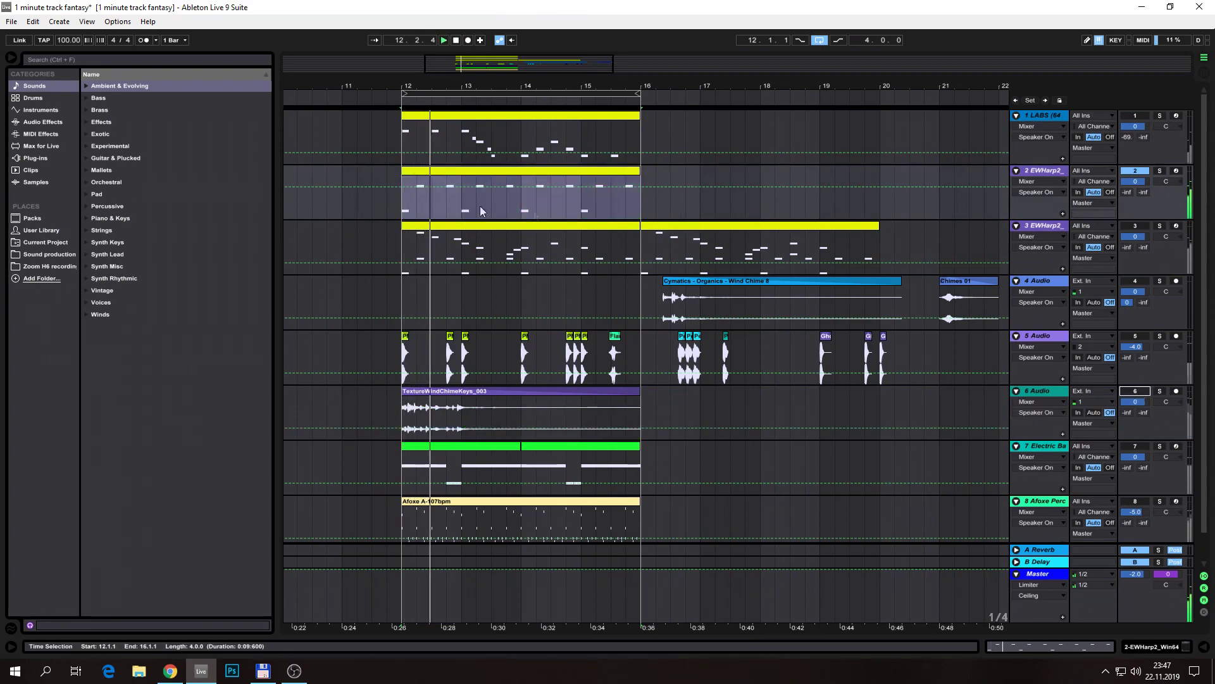
Open the track 2 EWHarp2 clip in an enlarged note editor and examine its alternating C2 and G2 notes during playback
{"action": "double_click", "coordinate": [514, 171]}
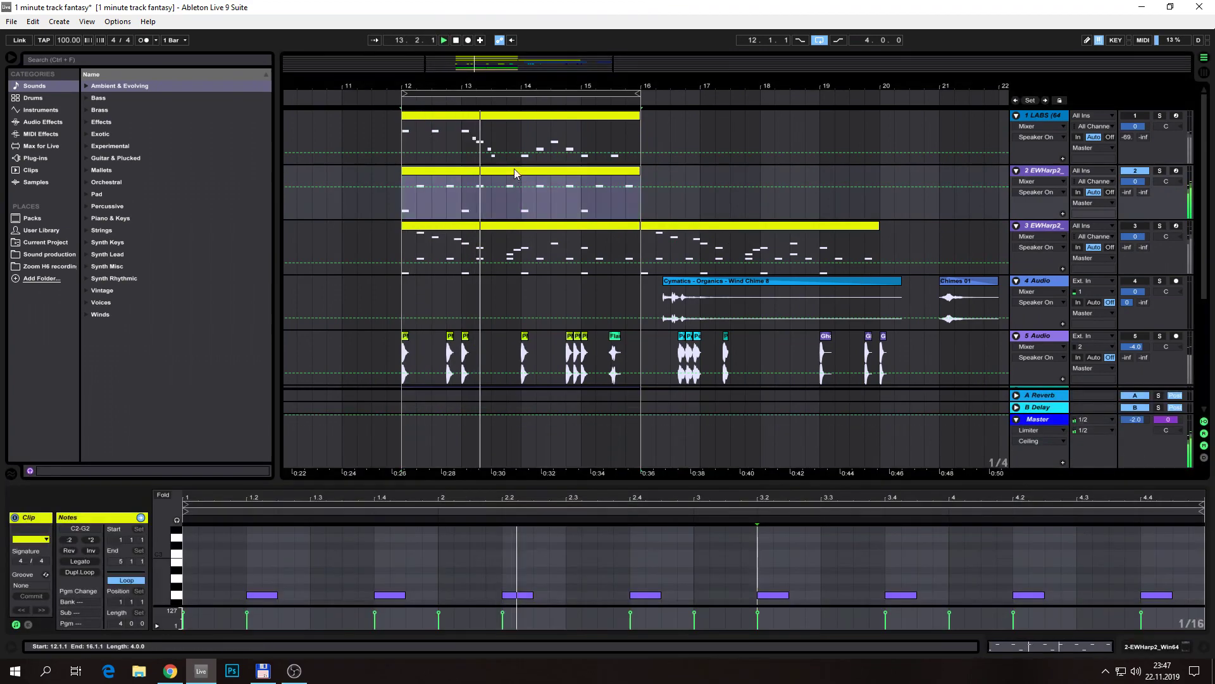
{"action": "left_click_drag", "start_coordinate": [563, 488], "coordinate": [565, 398]}
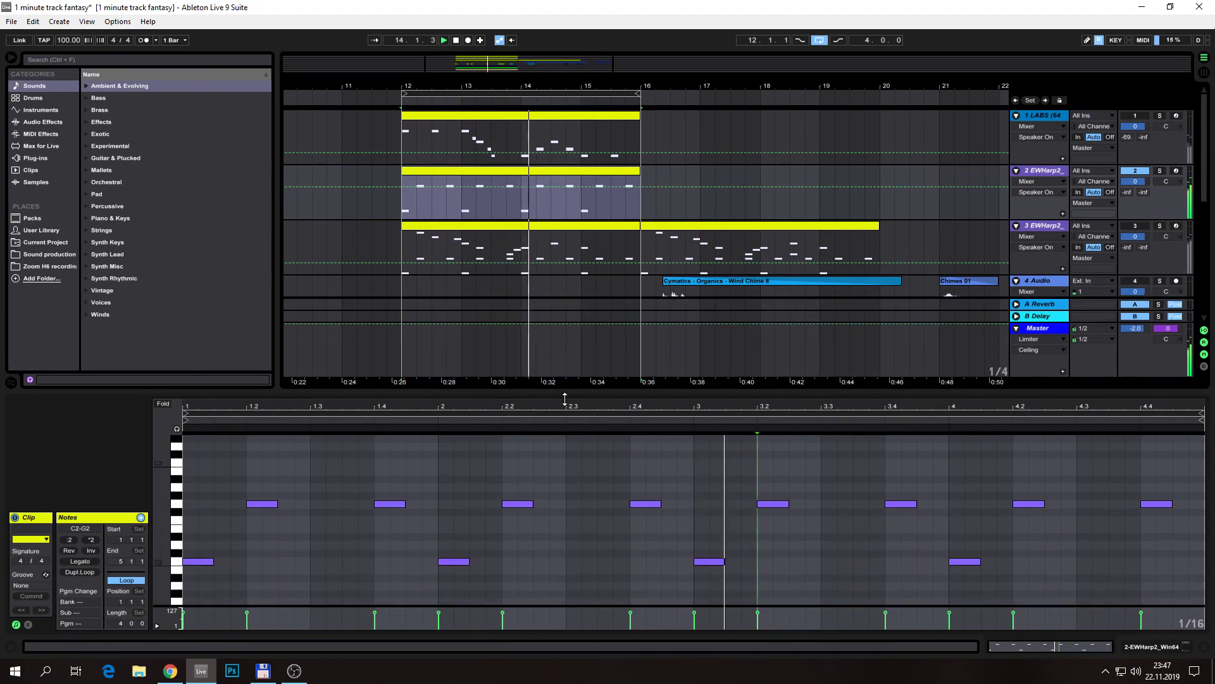
{"action": "left_click", "coordinate": [762, 562]}
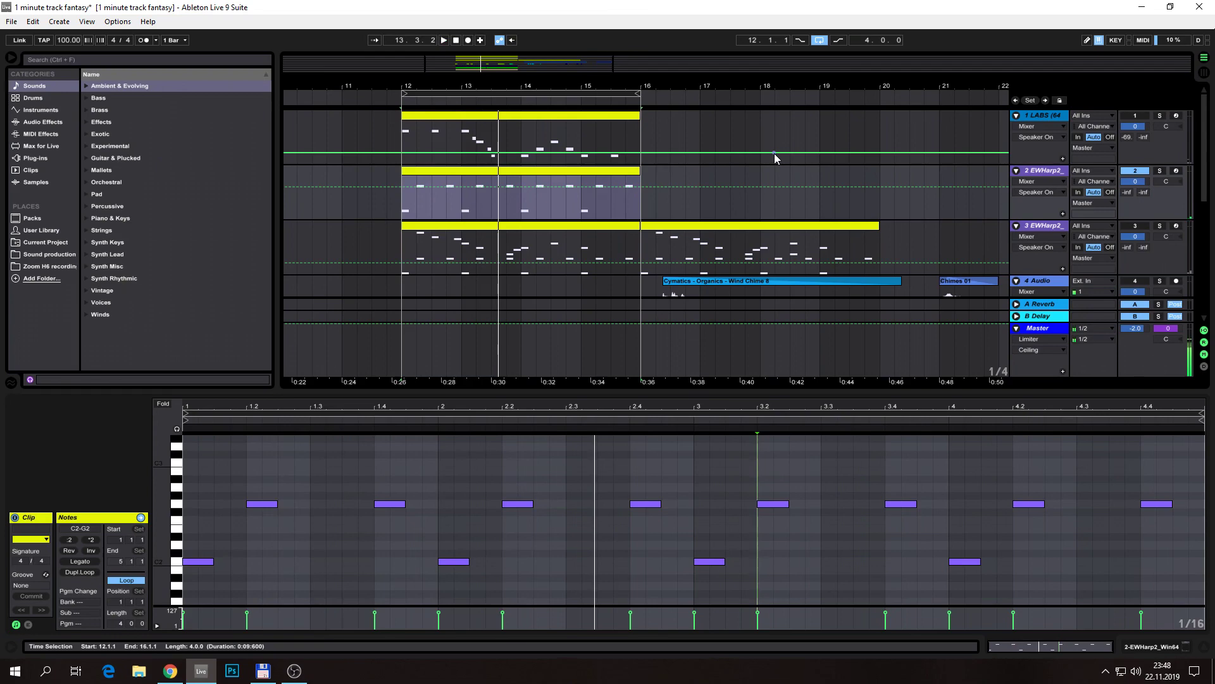
Select the track 2 EWHarp2 clip, look over the lower tracks, and hide the clip detail area to show the full arrangement
{"action": "left_click", "coordinate": [523, 178]}
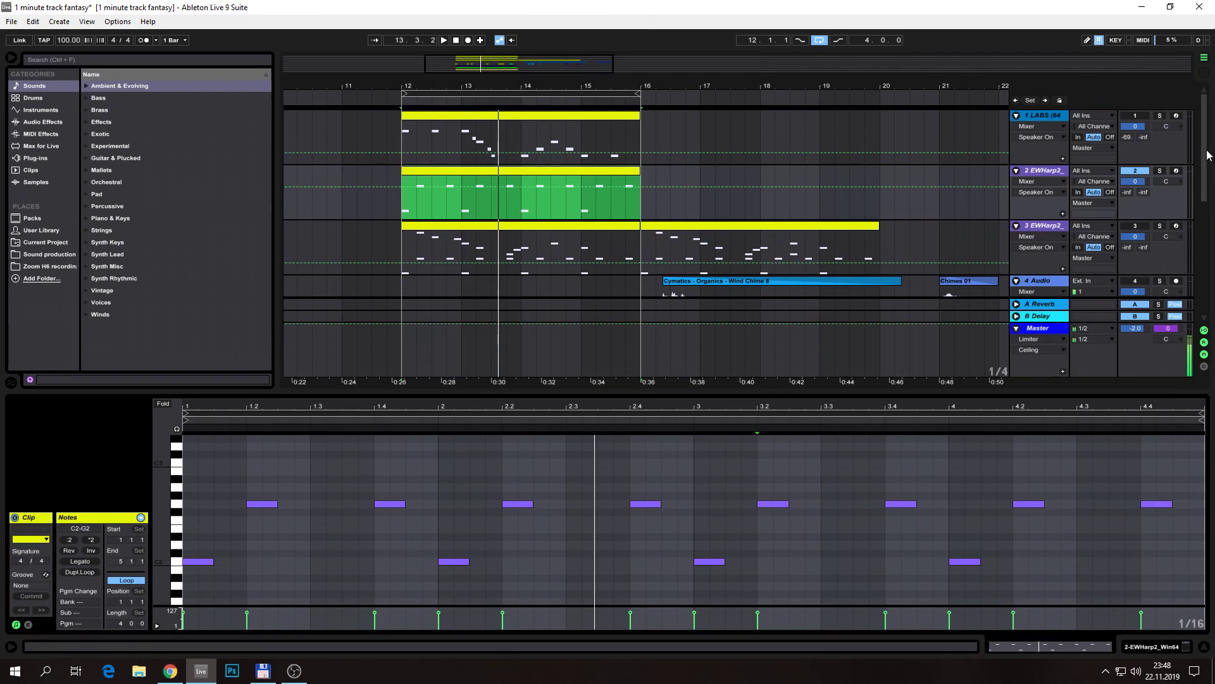
{"action": "scroll", "coordinate": [1209, 147], "scroll_direction": "down", "scroll_amount": 5}
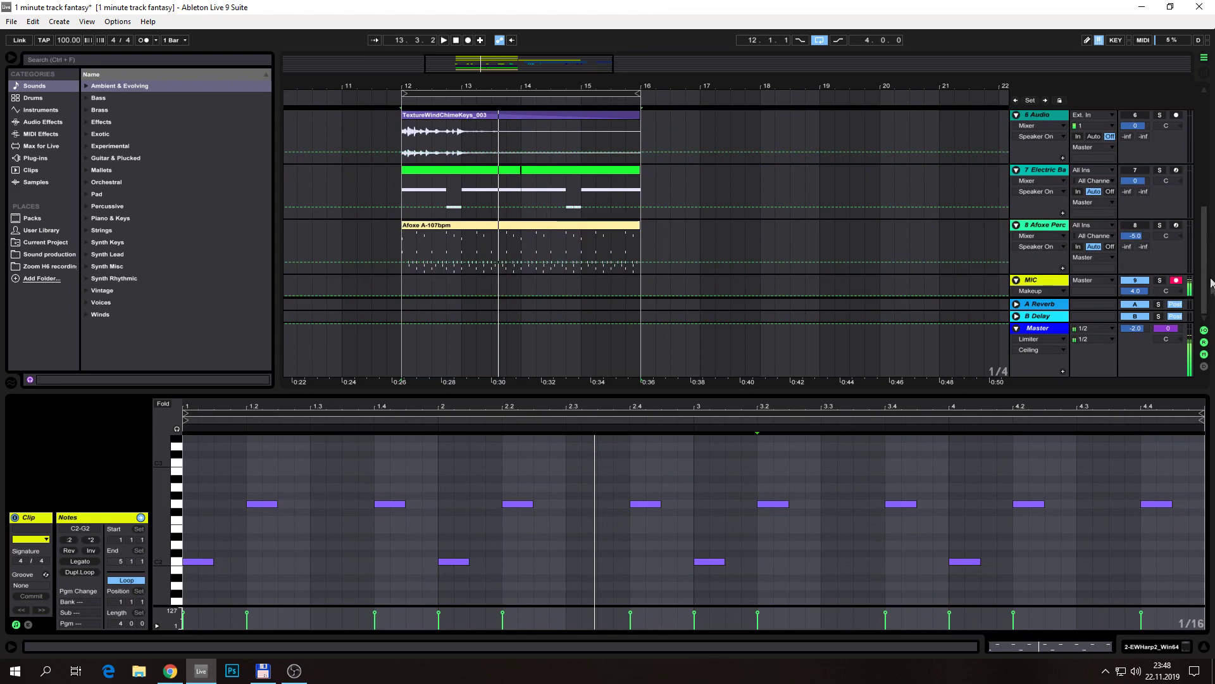
{"action": "scroll", "coordinate": [1211, 139], "scroll_direction": "up", "scroll_amount": 5}
{"action": "left_click", "coordinate": [1205, 647]}
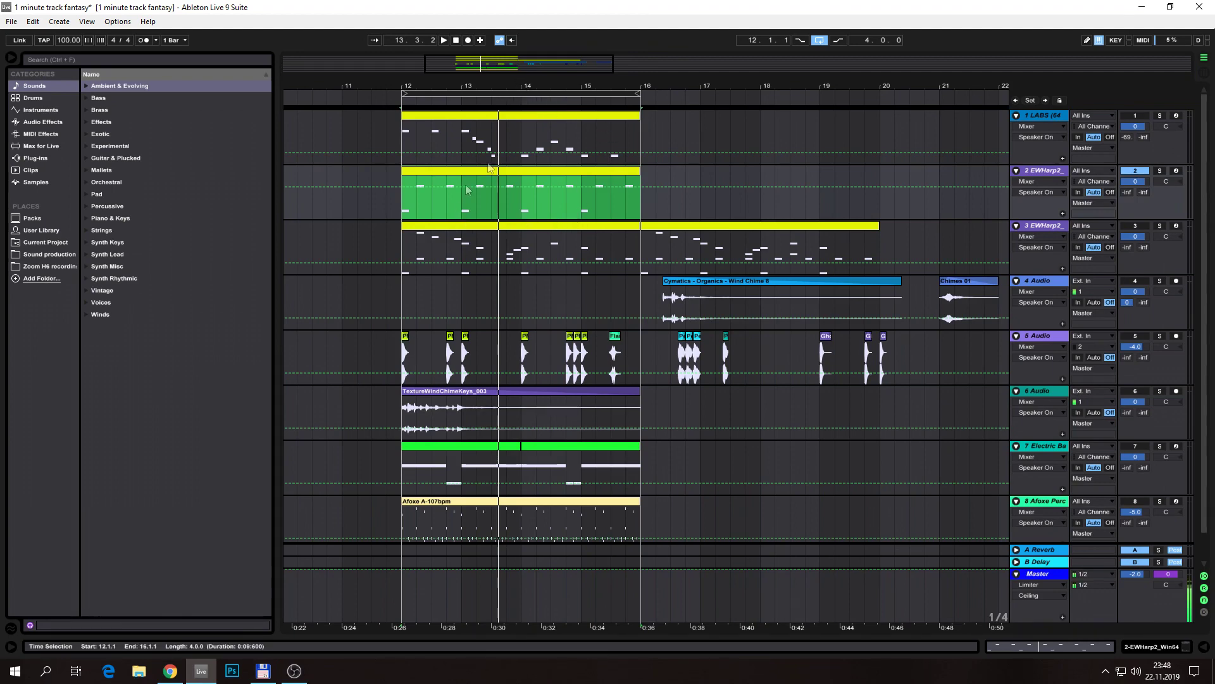
Go through the bar 12–16 clips one by one, selecting those on LABS, track 2 EWHarp2, 6 Audio, Electric Bass and Afoxe Percussion
{"action": "left_click", "coordinate": [537, 115]}
{"action": "left_click", "coordinate": [545, 168]}
{"action": "left_click", "coordinate": [522, 393]}
{"action": "left_click", "coordinate": [516, 451]}
{"action": "left_click", "coordinate": [553, 448]}
{"action": "left_click", "coordinate": [530, 503]}
{"action": "scroll", "coordinate": [552, 374], "scroll_direction": "down", "scroll_amount": 2}
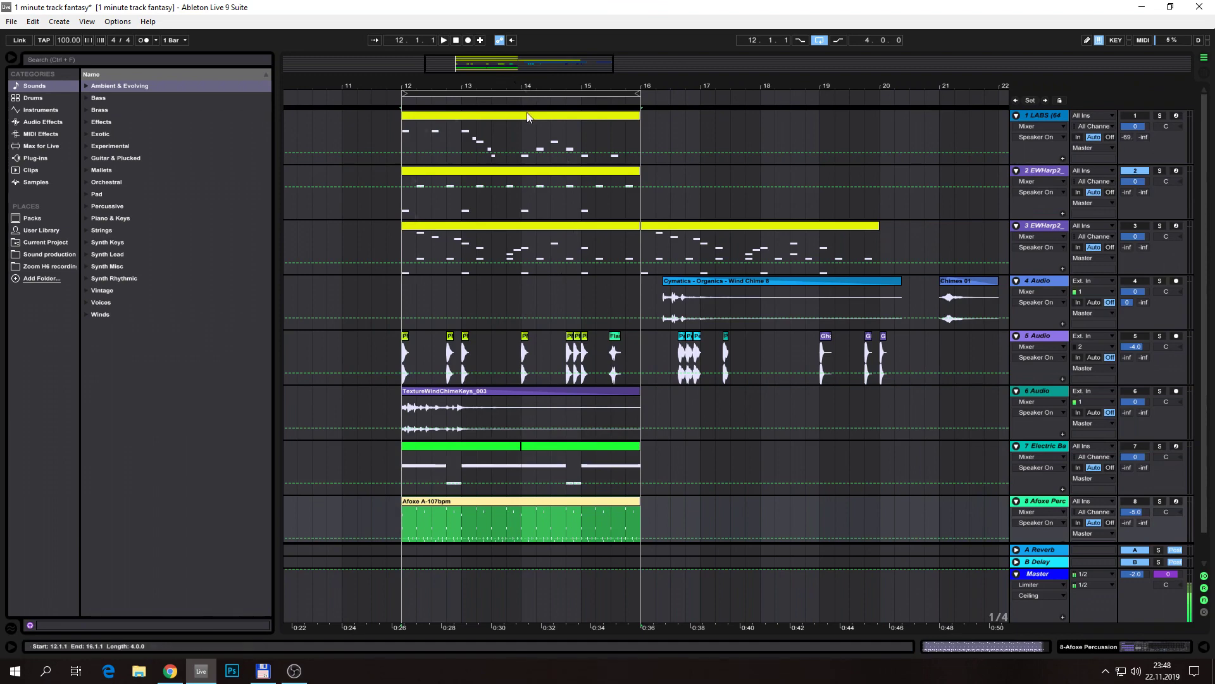
Select the bar 12–16 loop, play it from bar 12, and activate the LABS track alongside track 2 EWHarp2
{"action": "left_click", "coordinate": [529, 94]}
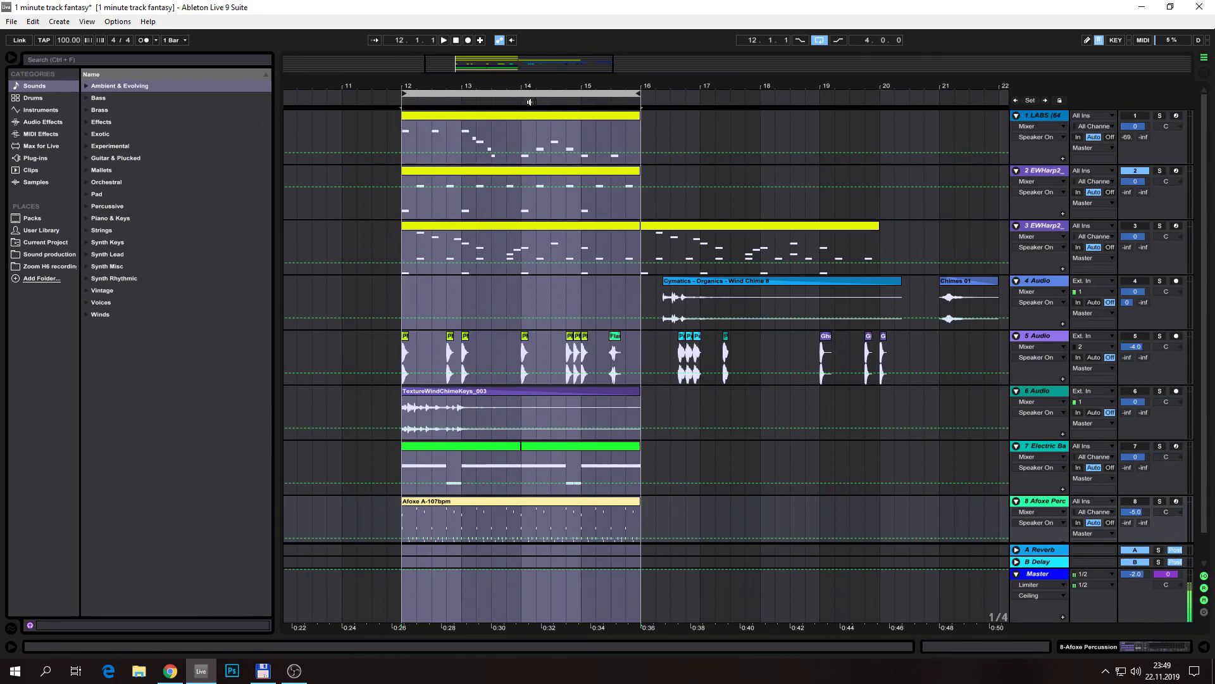
{"action": "key", "text": "space"}
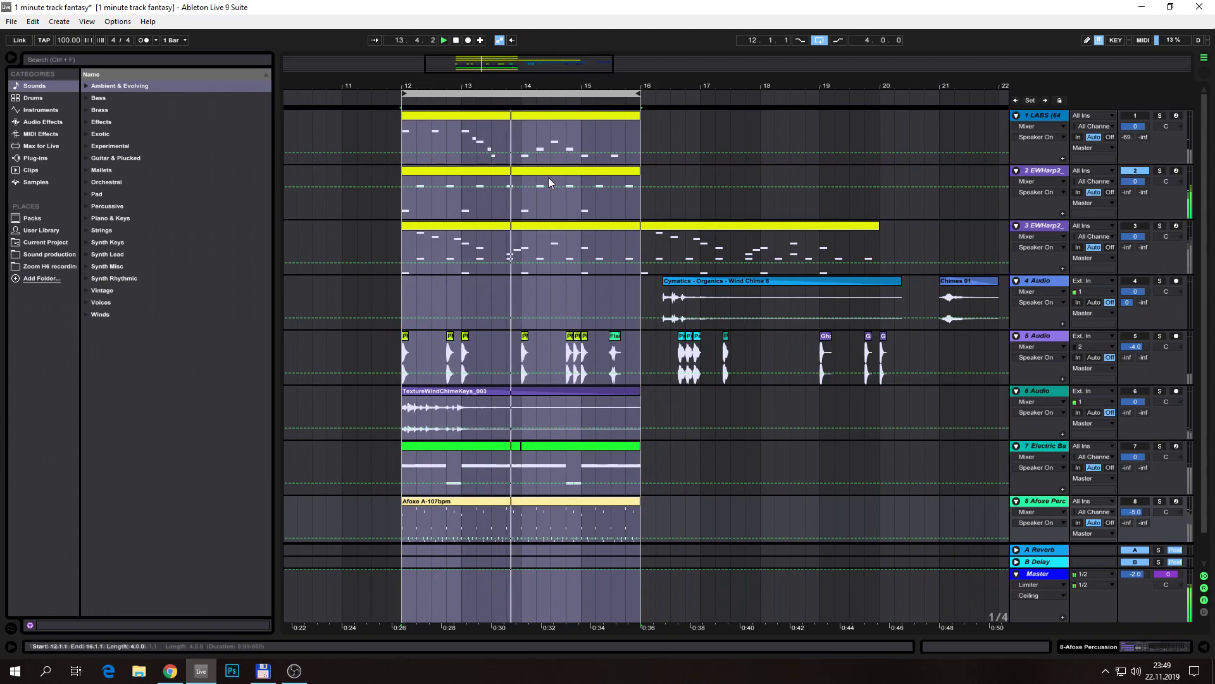
{"action": "left_click", "coordinate": [1135, 116]}
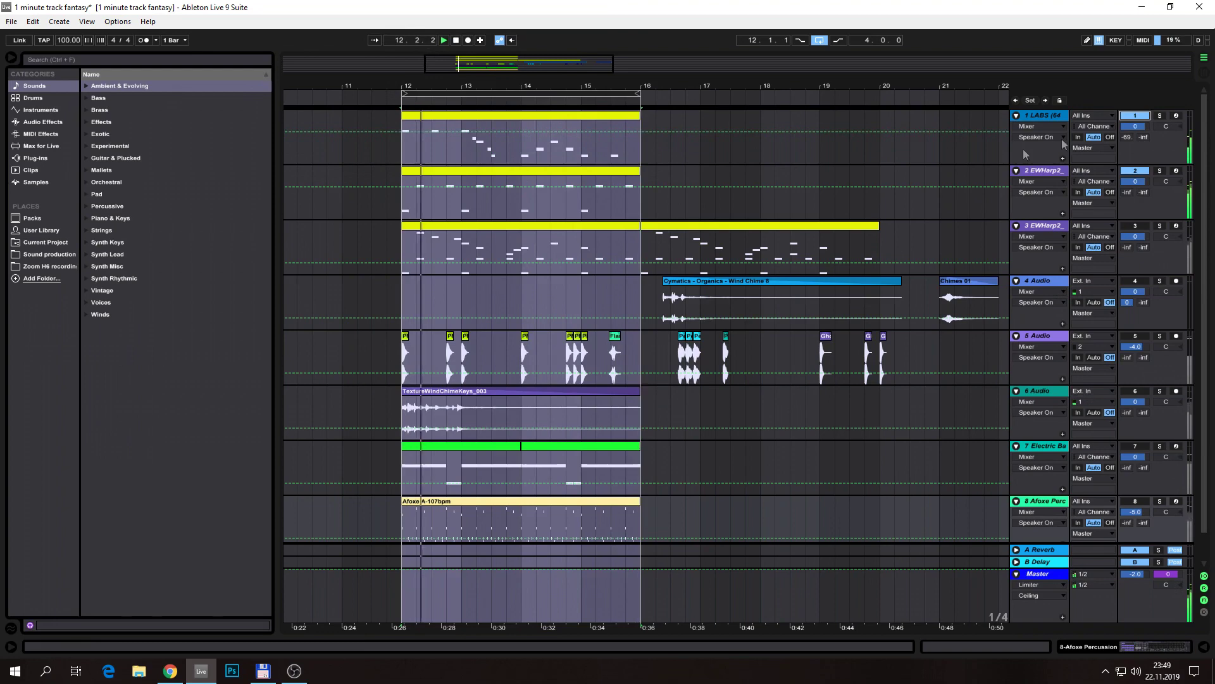